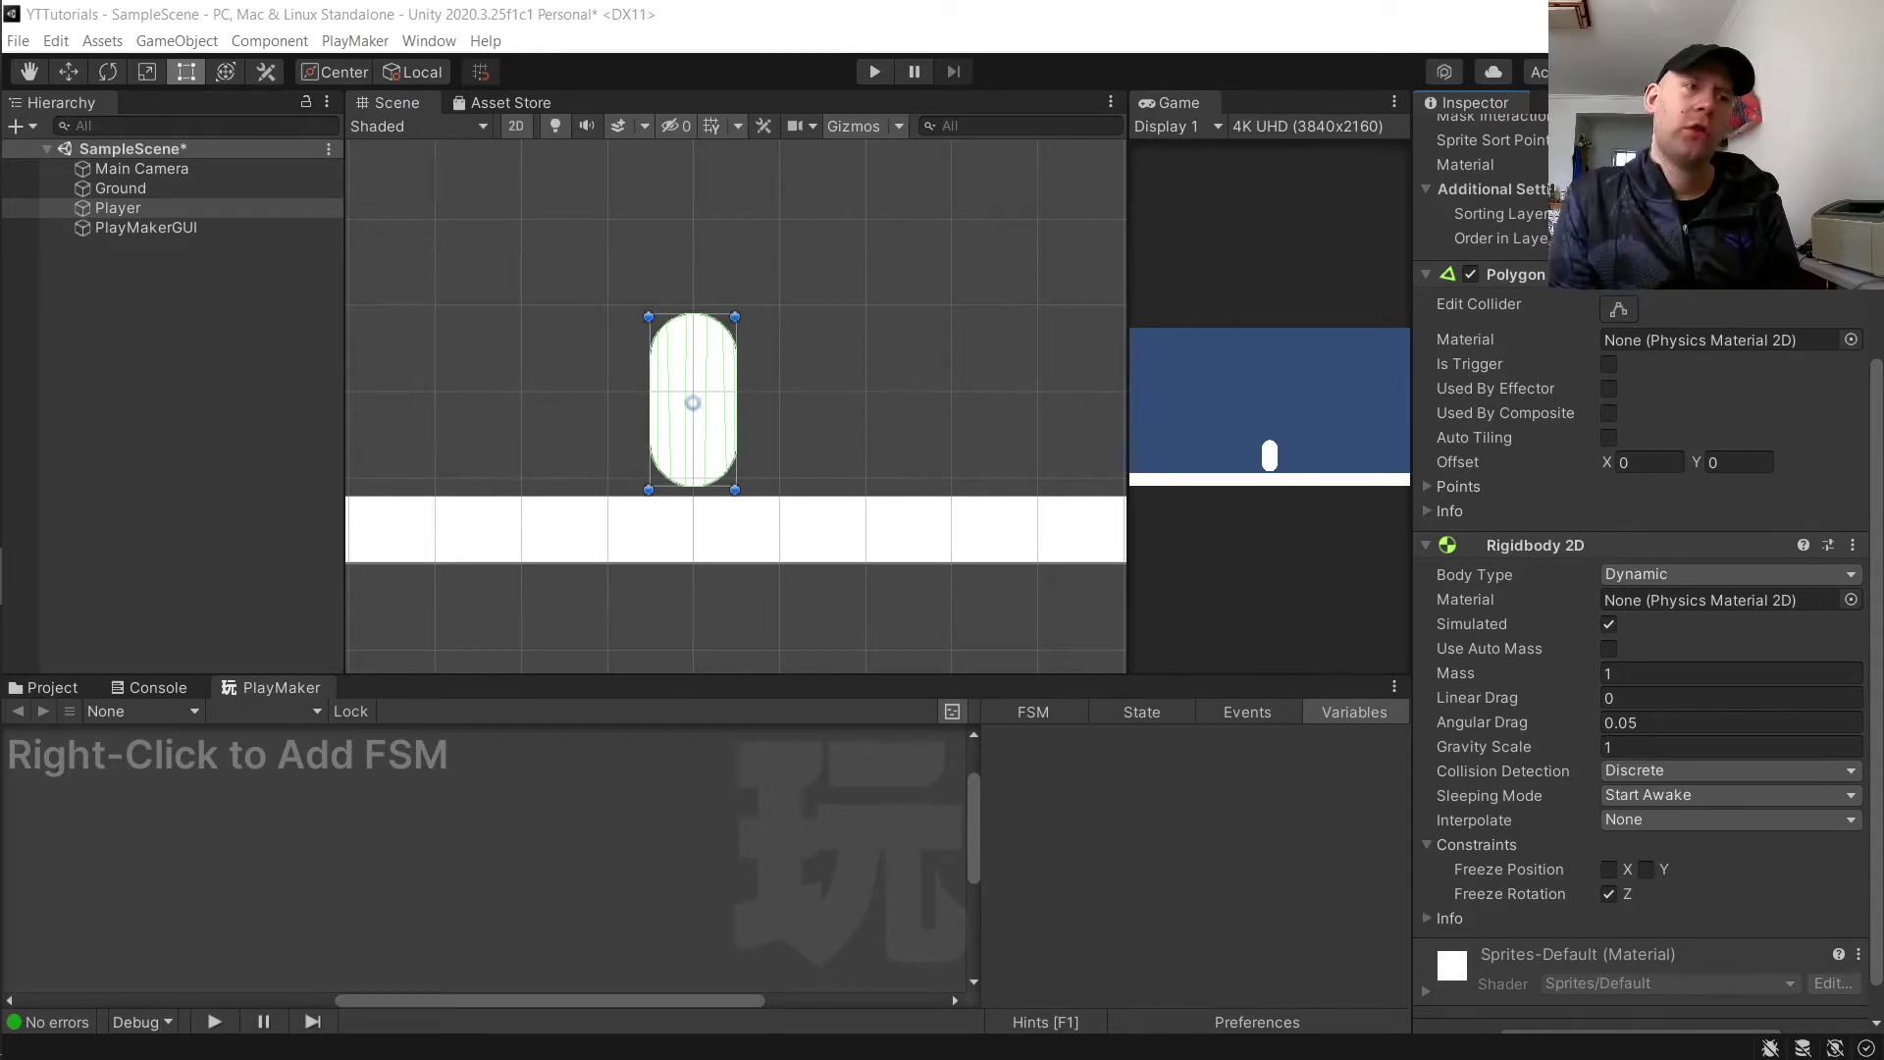
Step: Enable Freeze Rotation Z on the Player's Rigidbody 2D and briefly test-run the scene
click(92, 350)
click(120, 210)
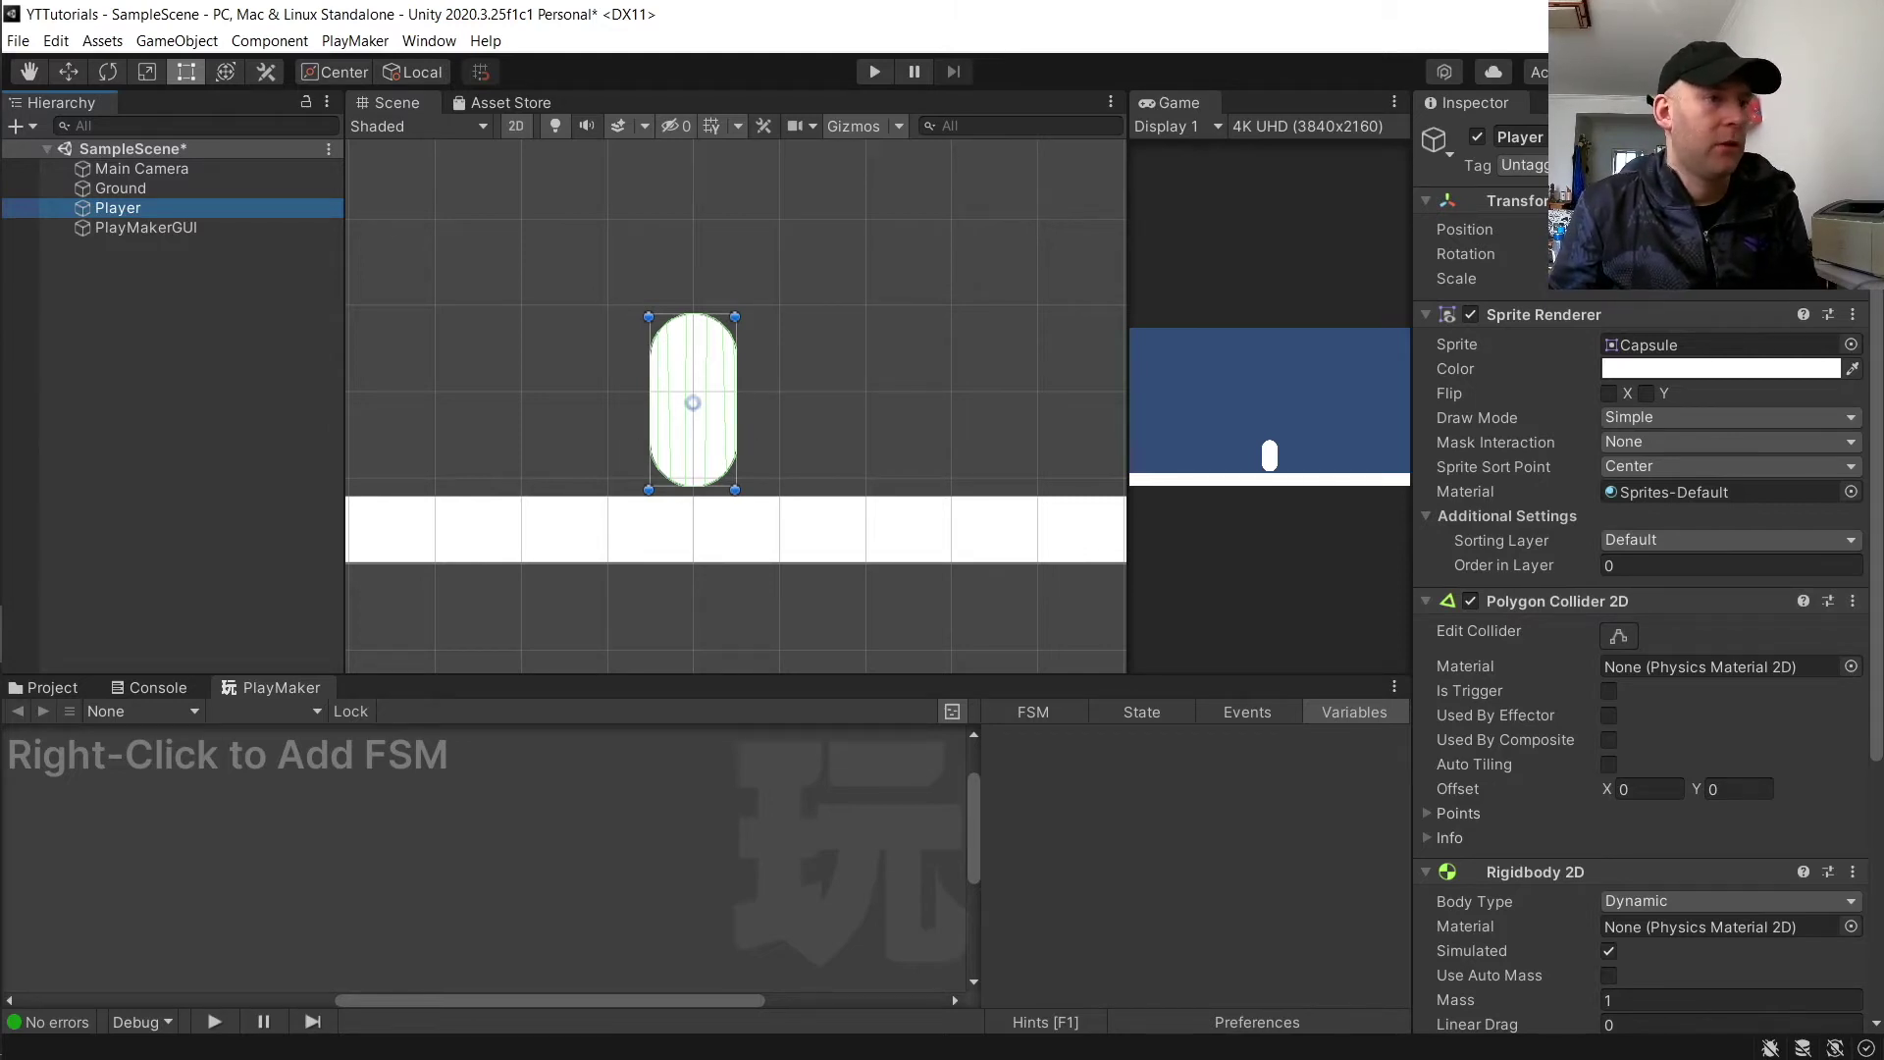
scroll(1583, 810, down, 5)
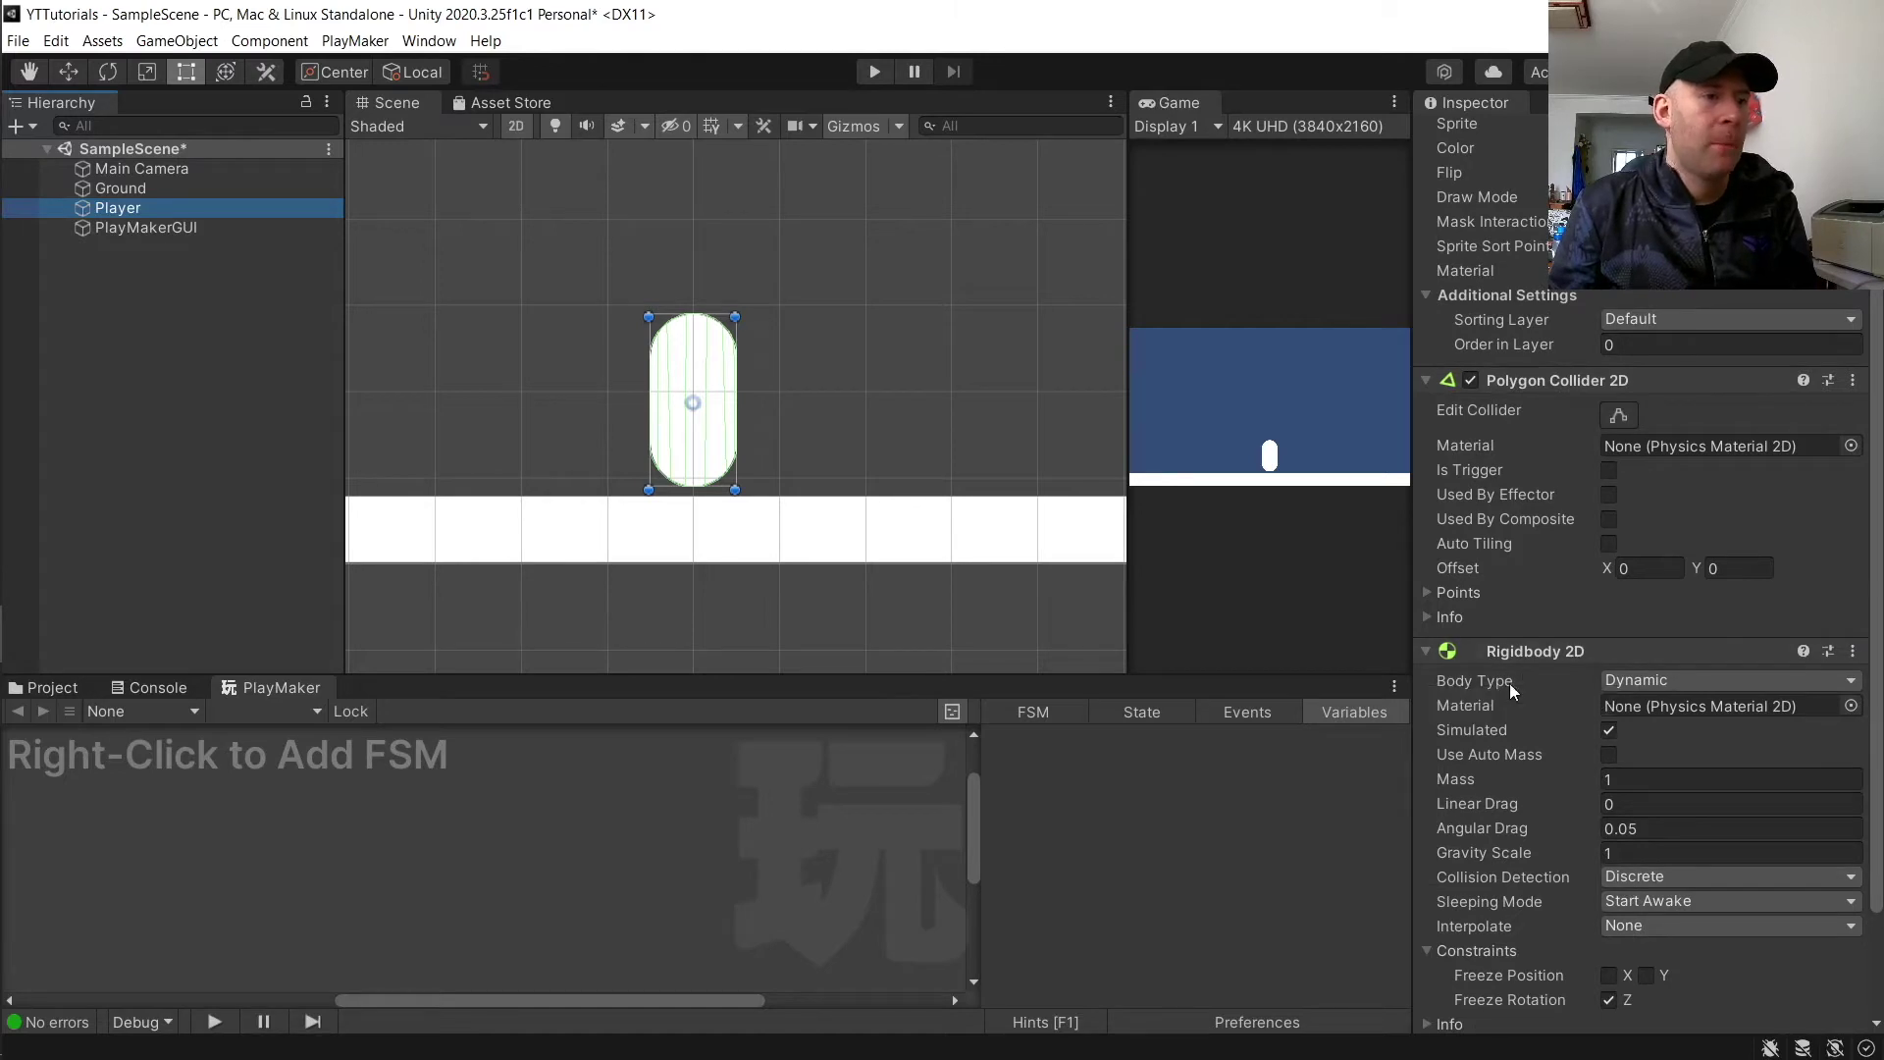
scroll(1570, 685, down, 3)
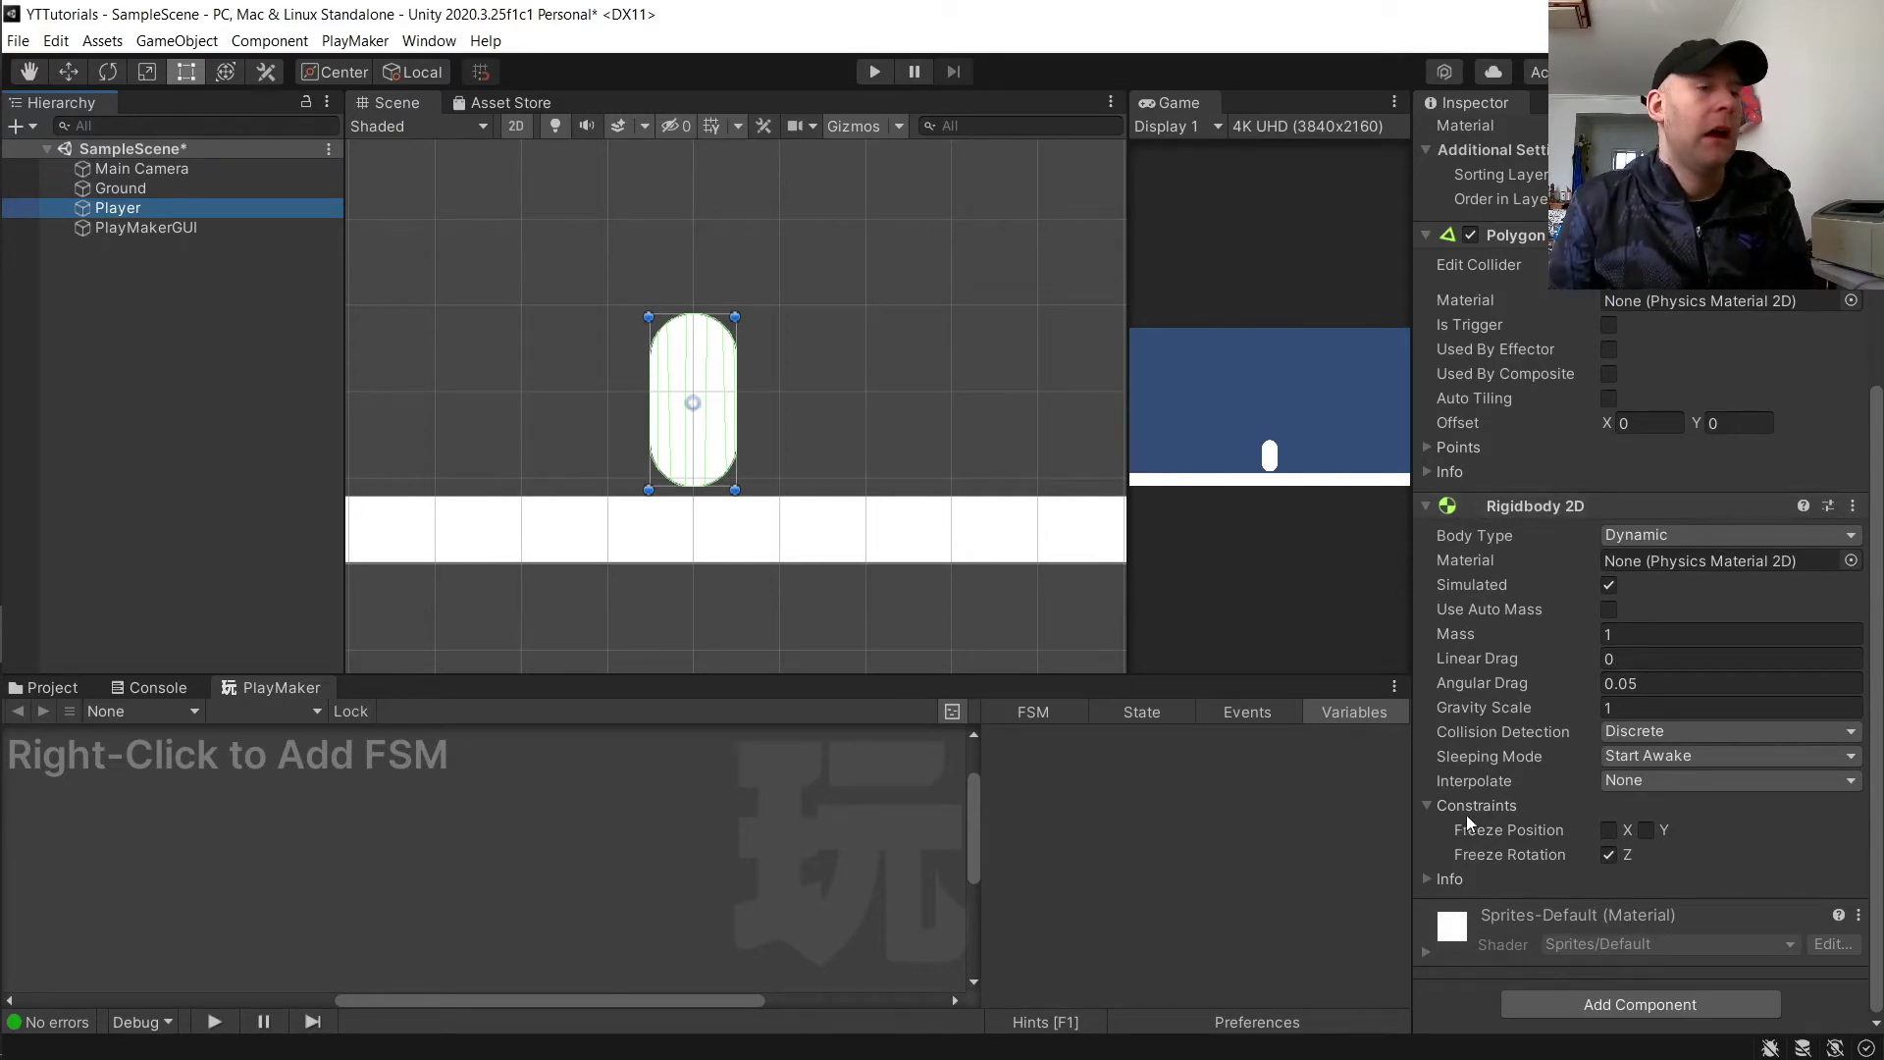
click(1607, 855)
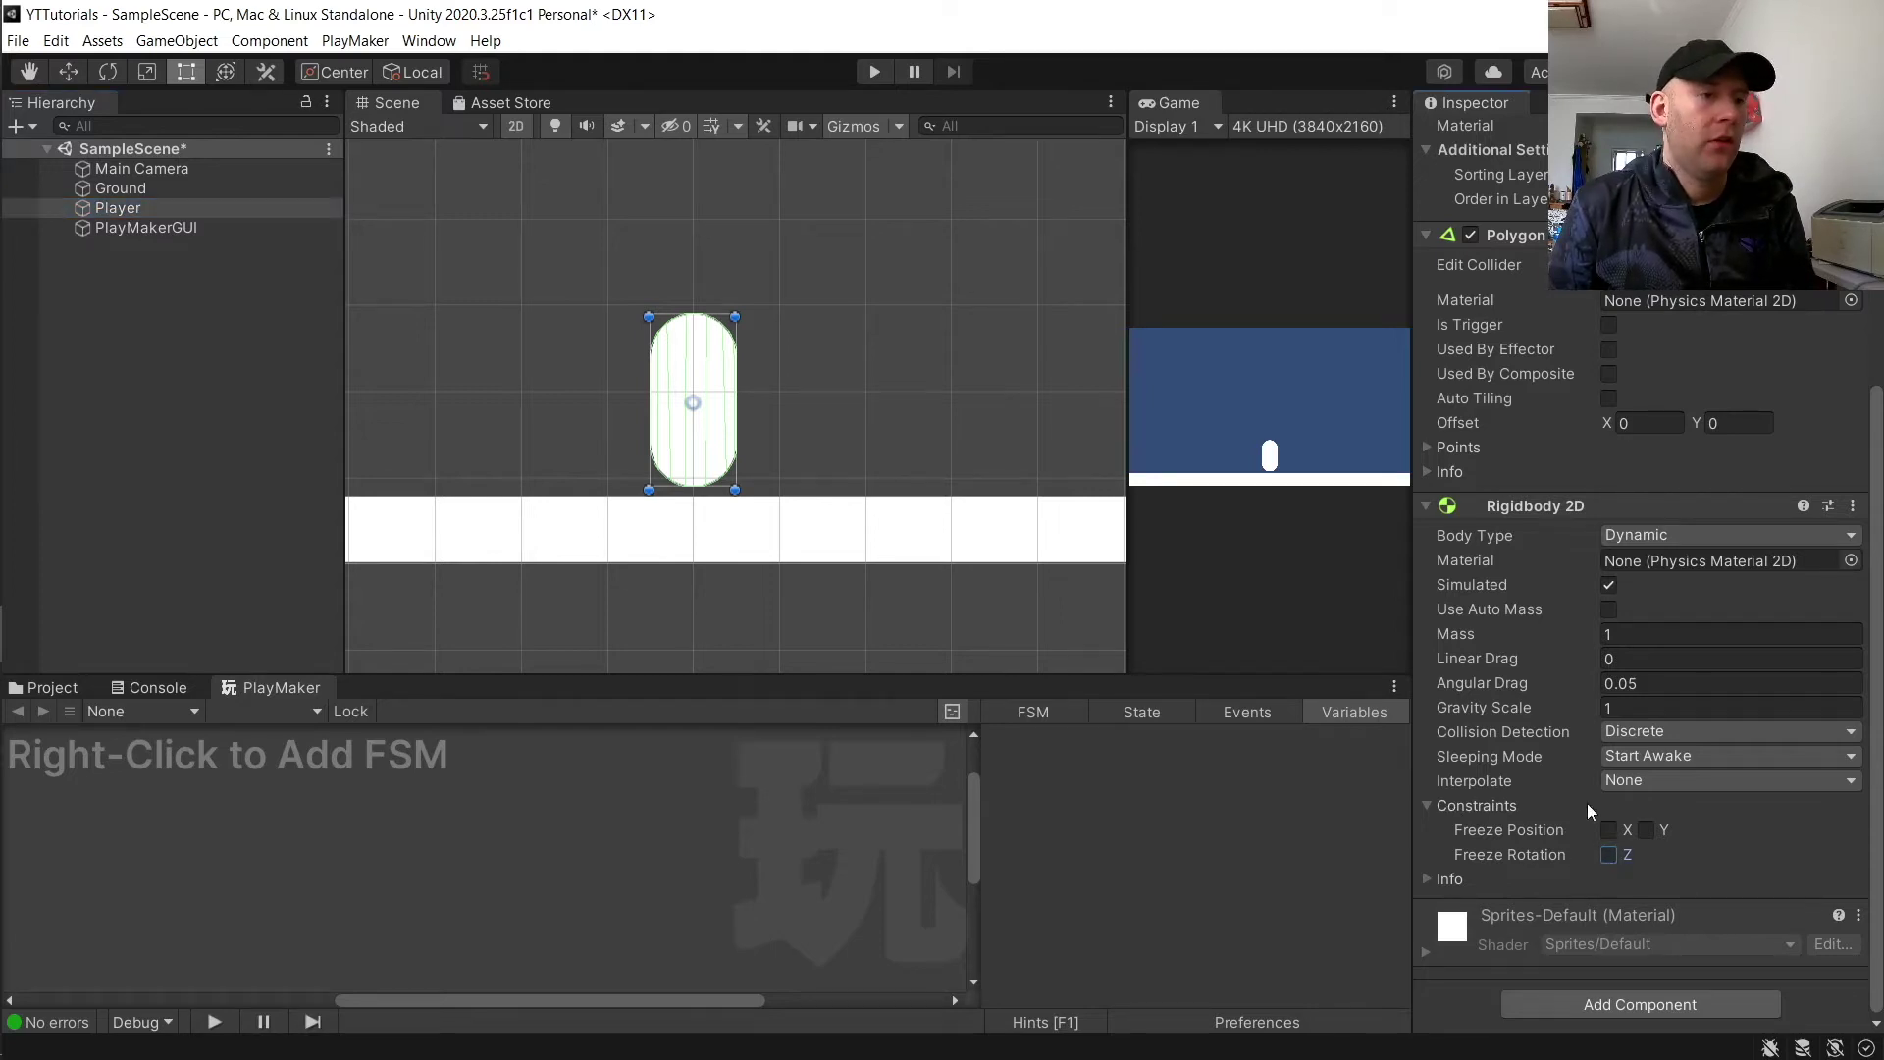
click(872, 70)
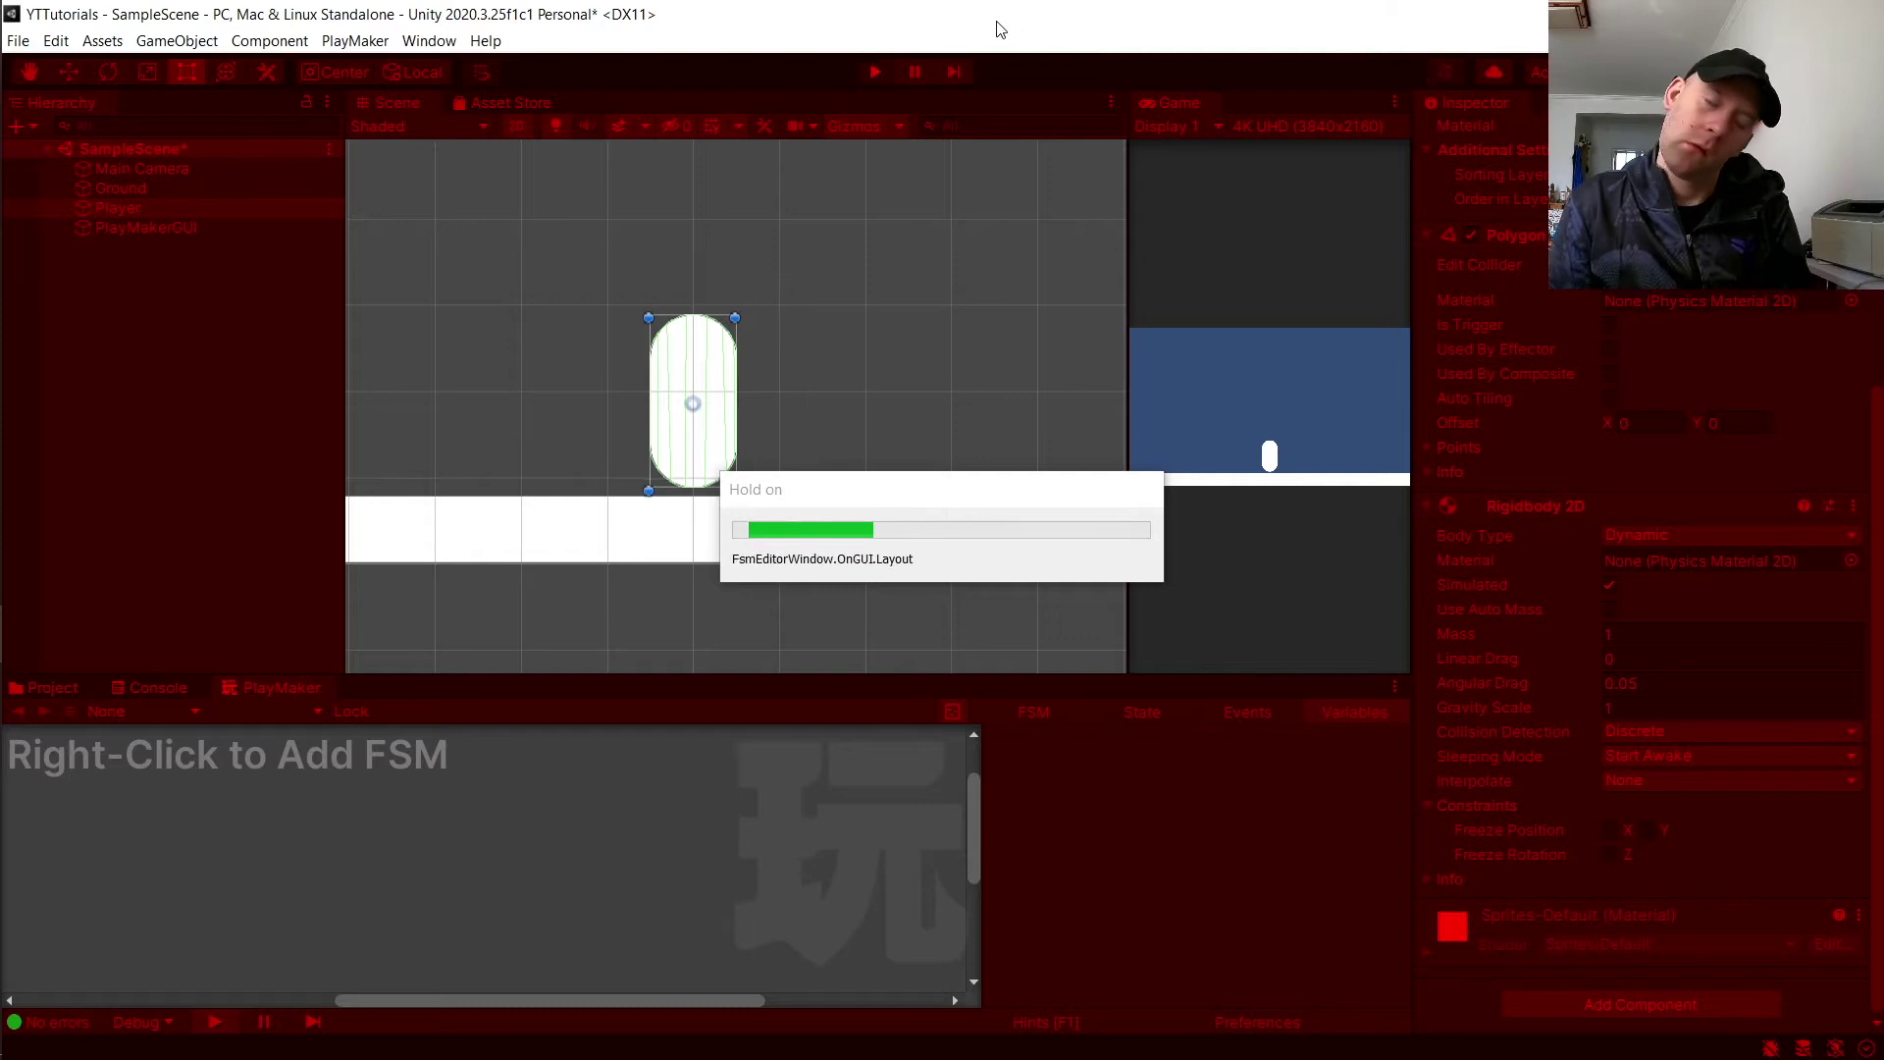
click(875, 72)
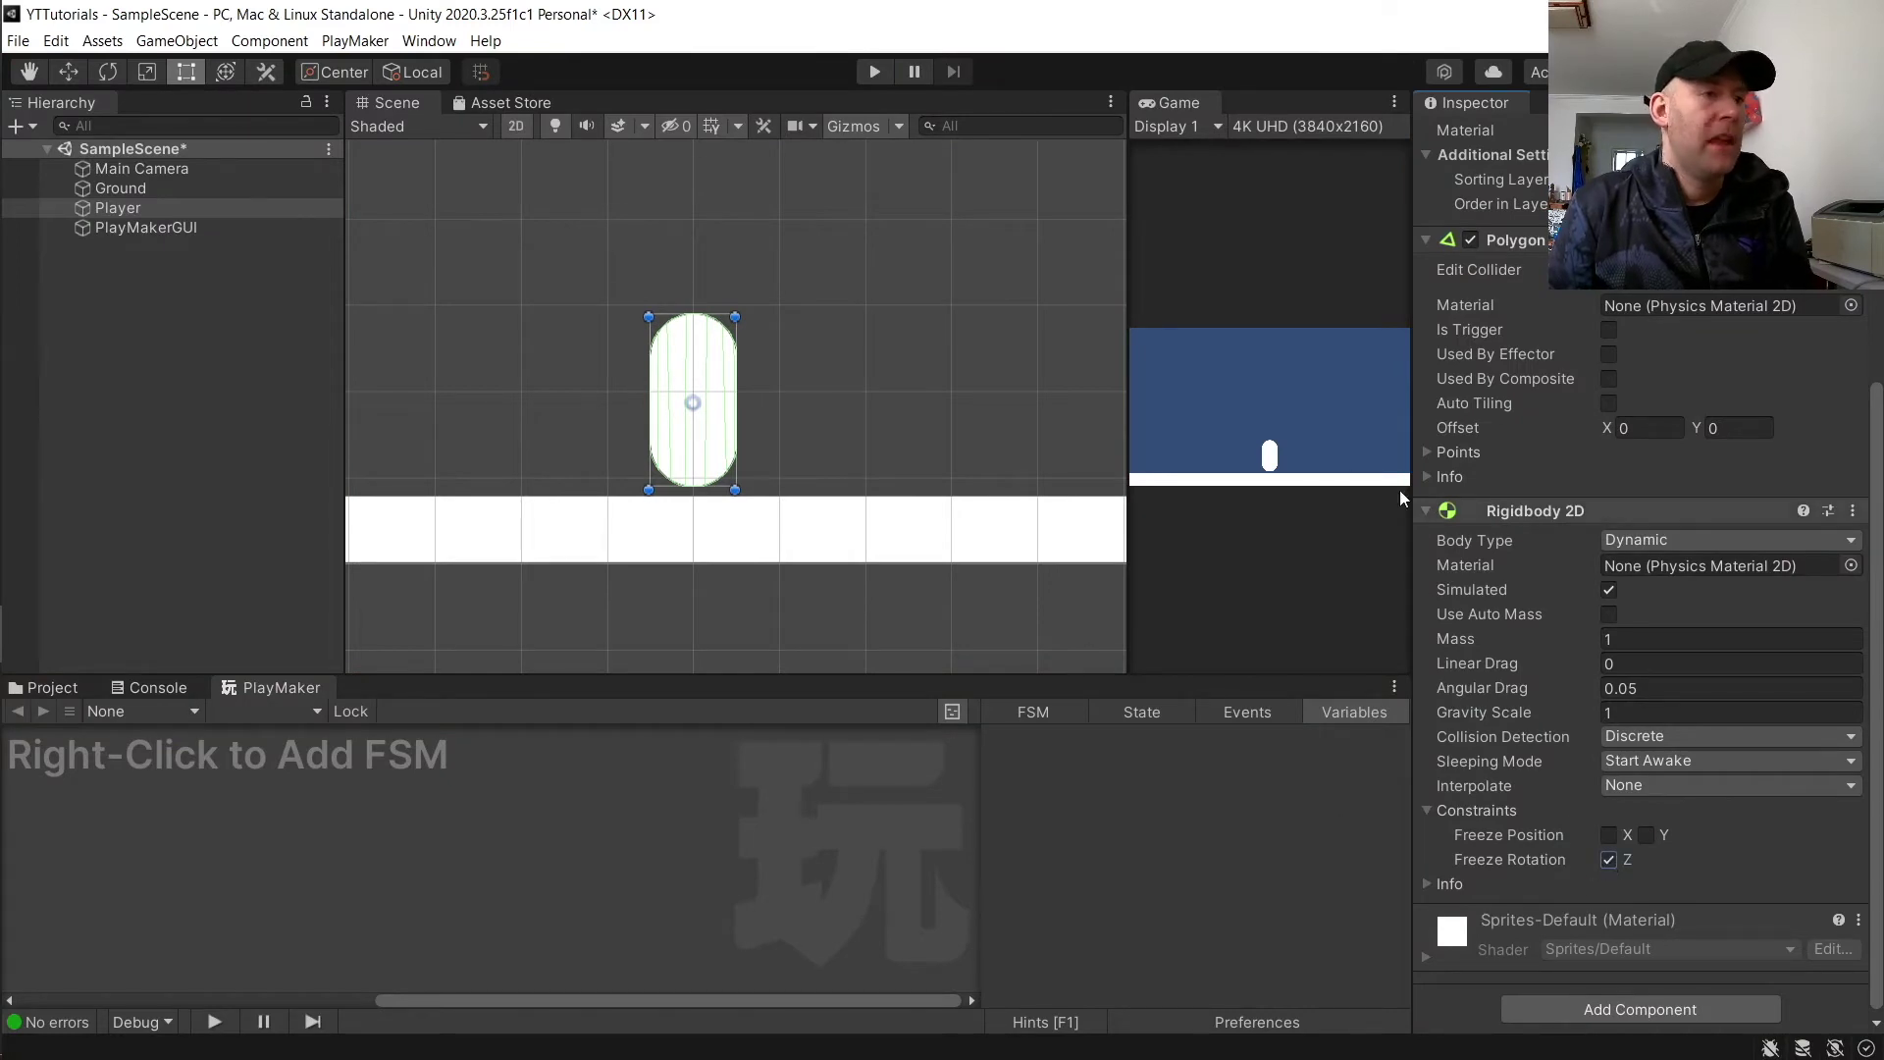
Step: Select the Player capsule and open the PlayMaker menu, then dismiss it unused
click(115, 320)
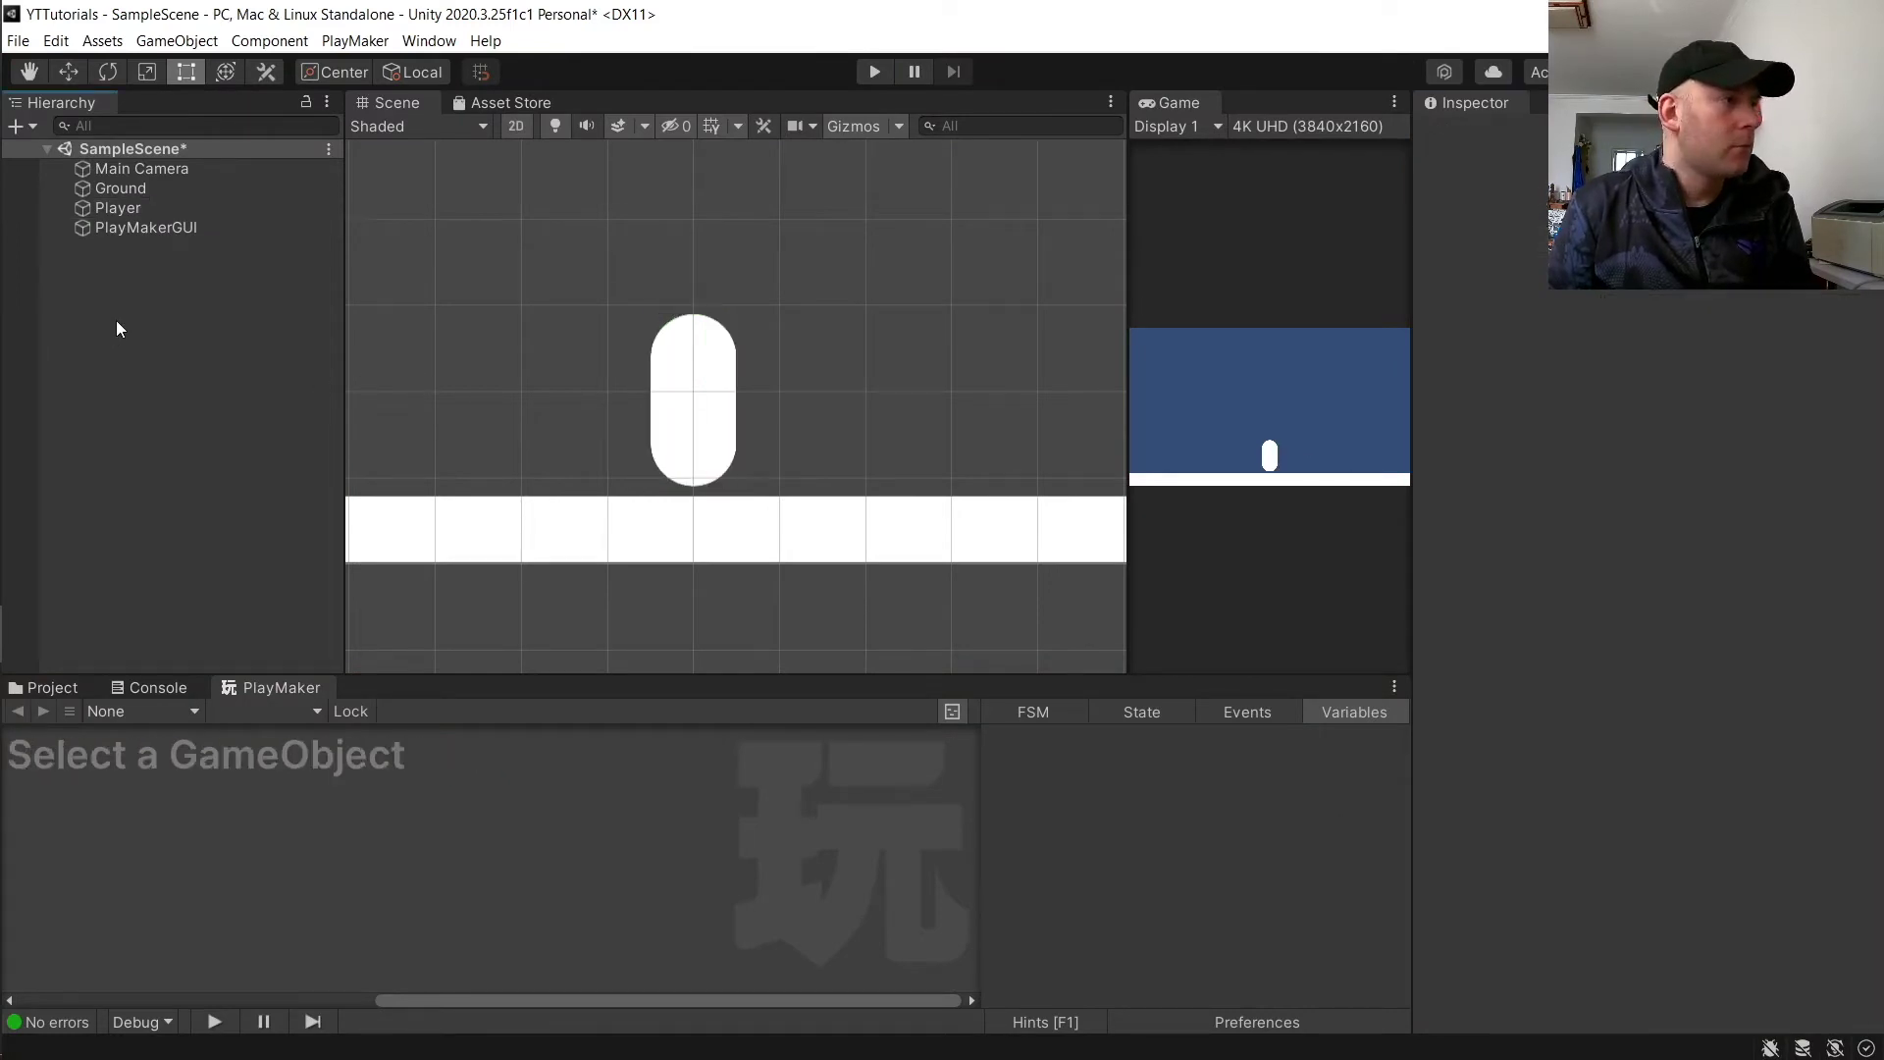
click(138, 203)
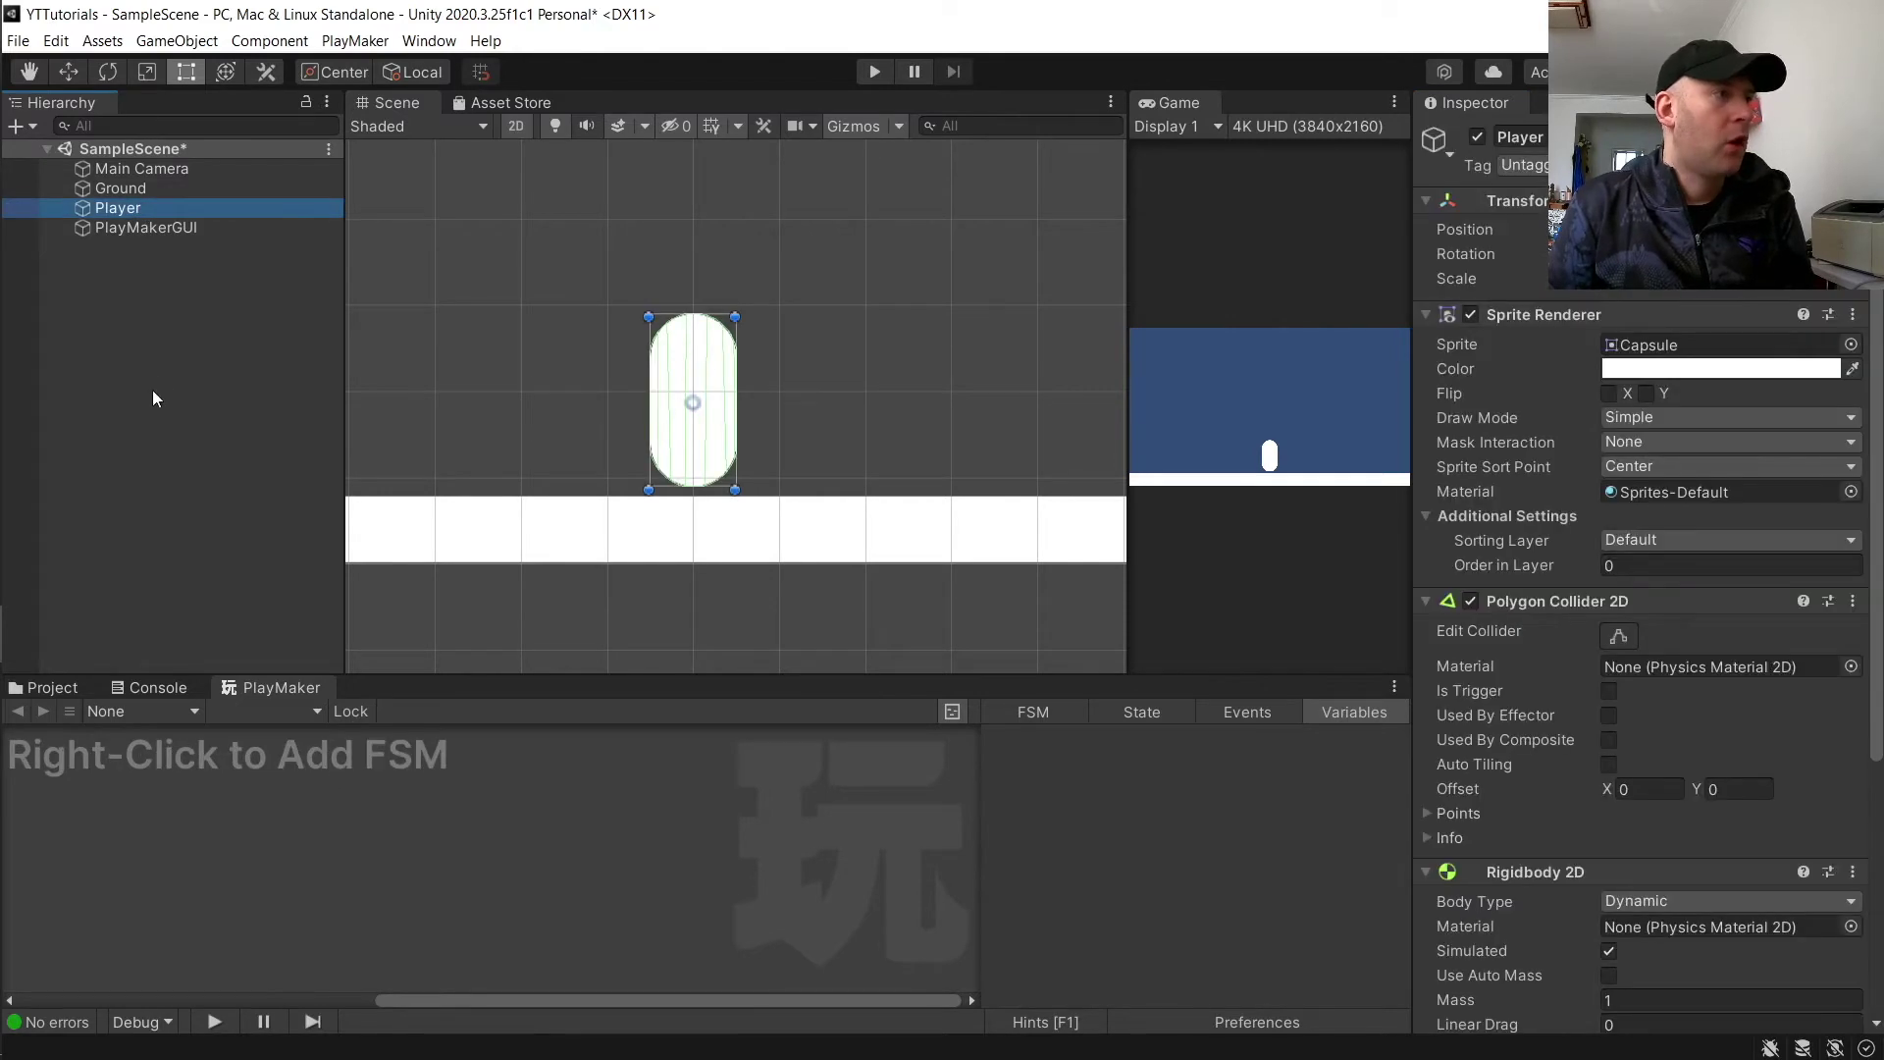
click(118, 207)
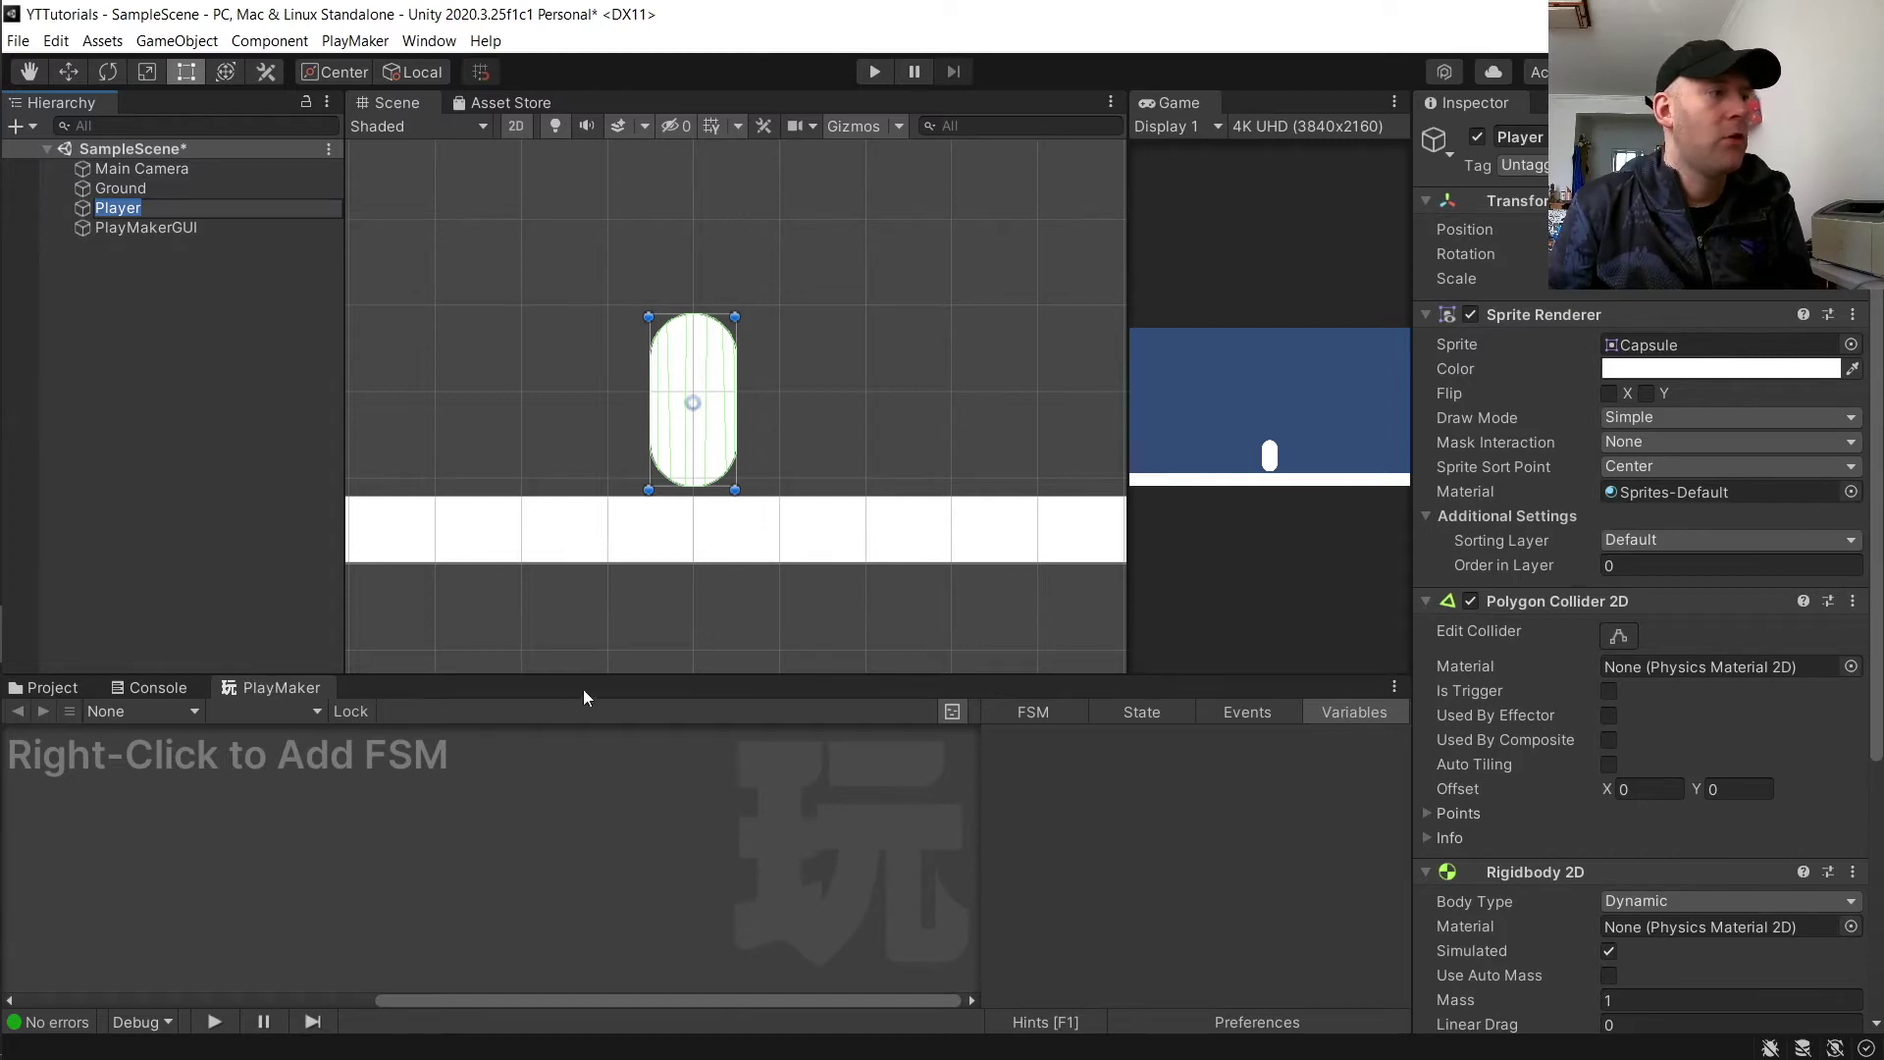
click(355, 47)
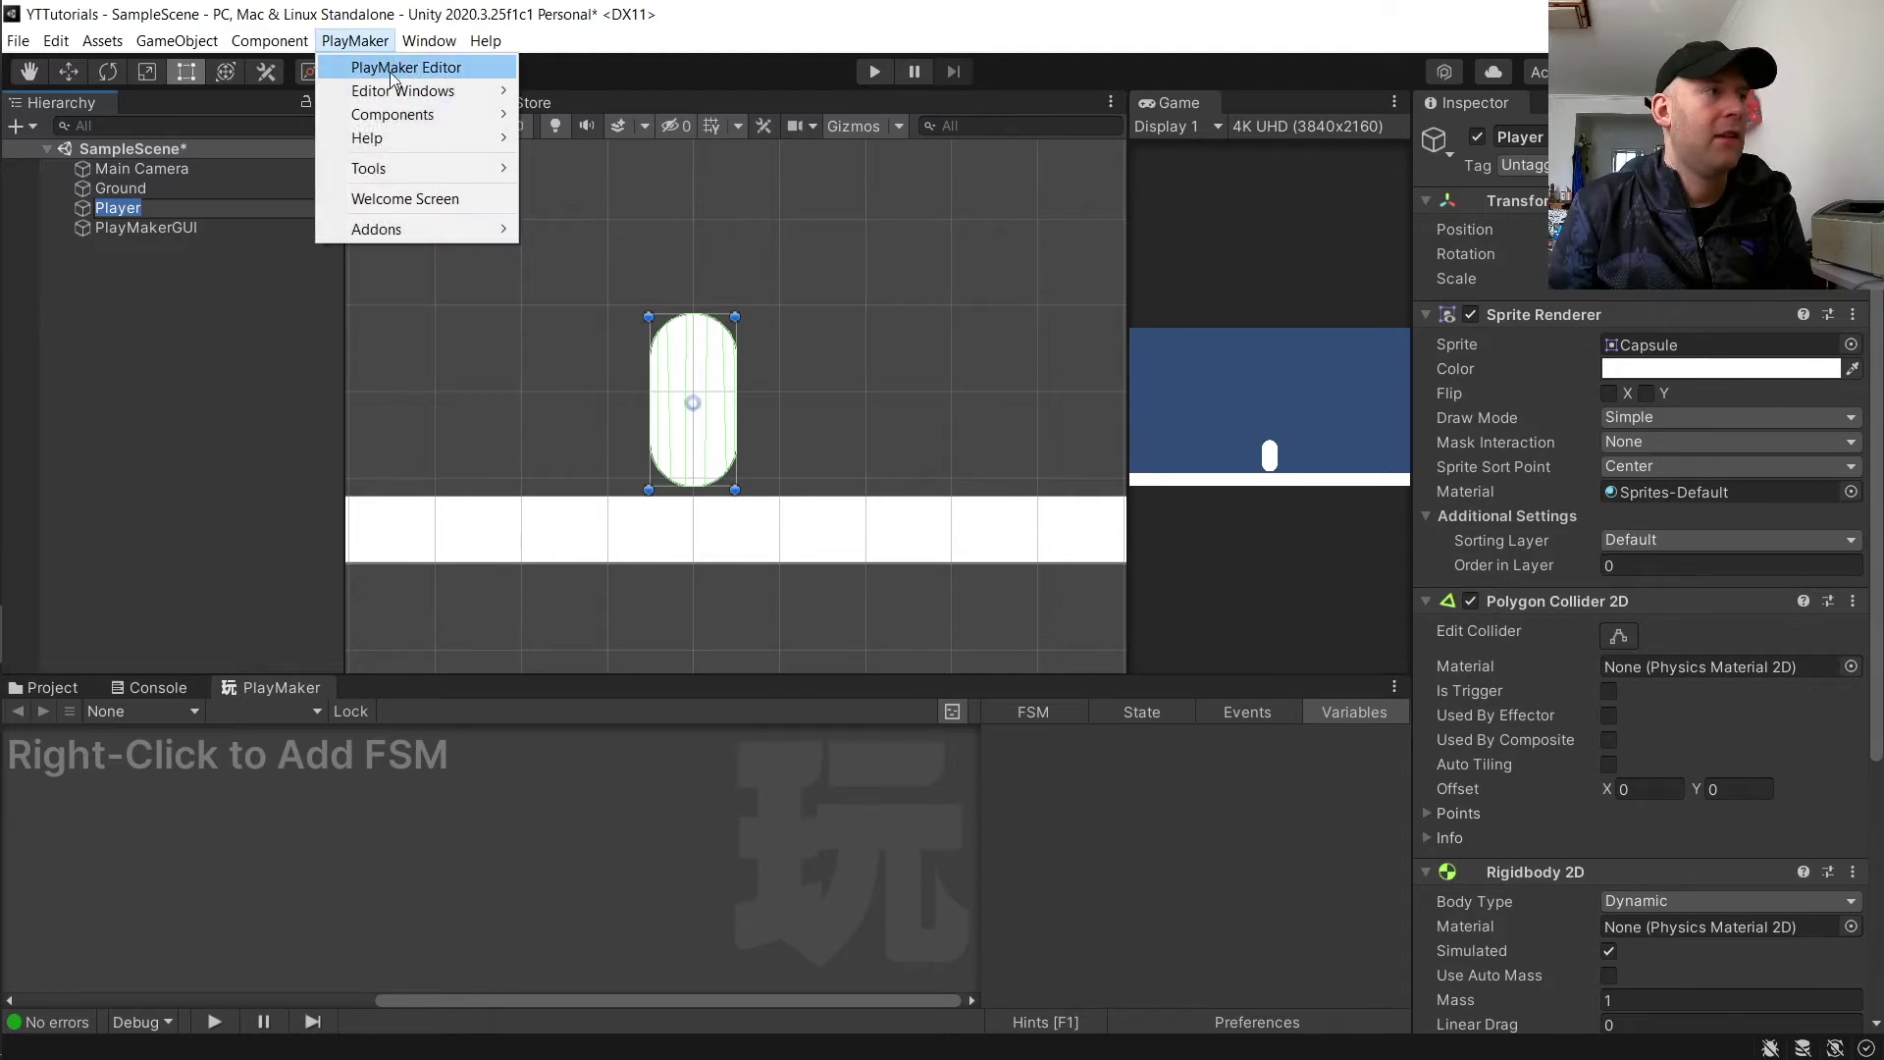
click(428, 41)
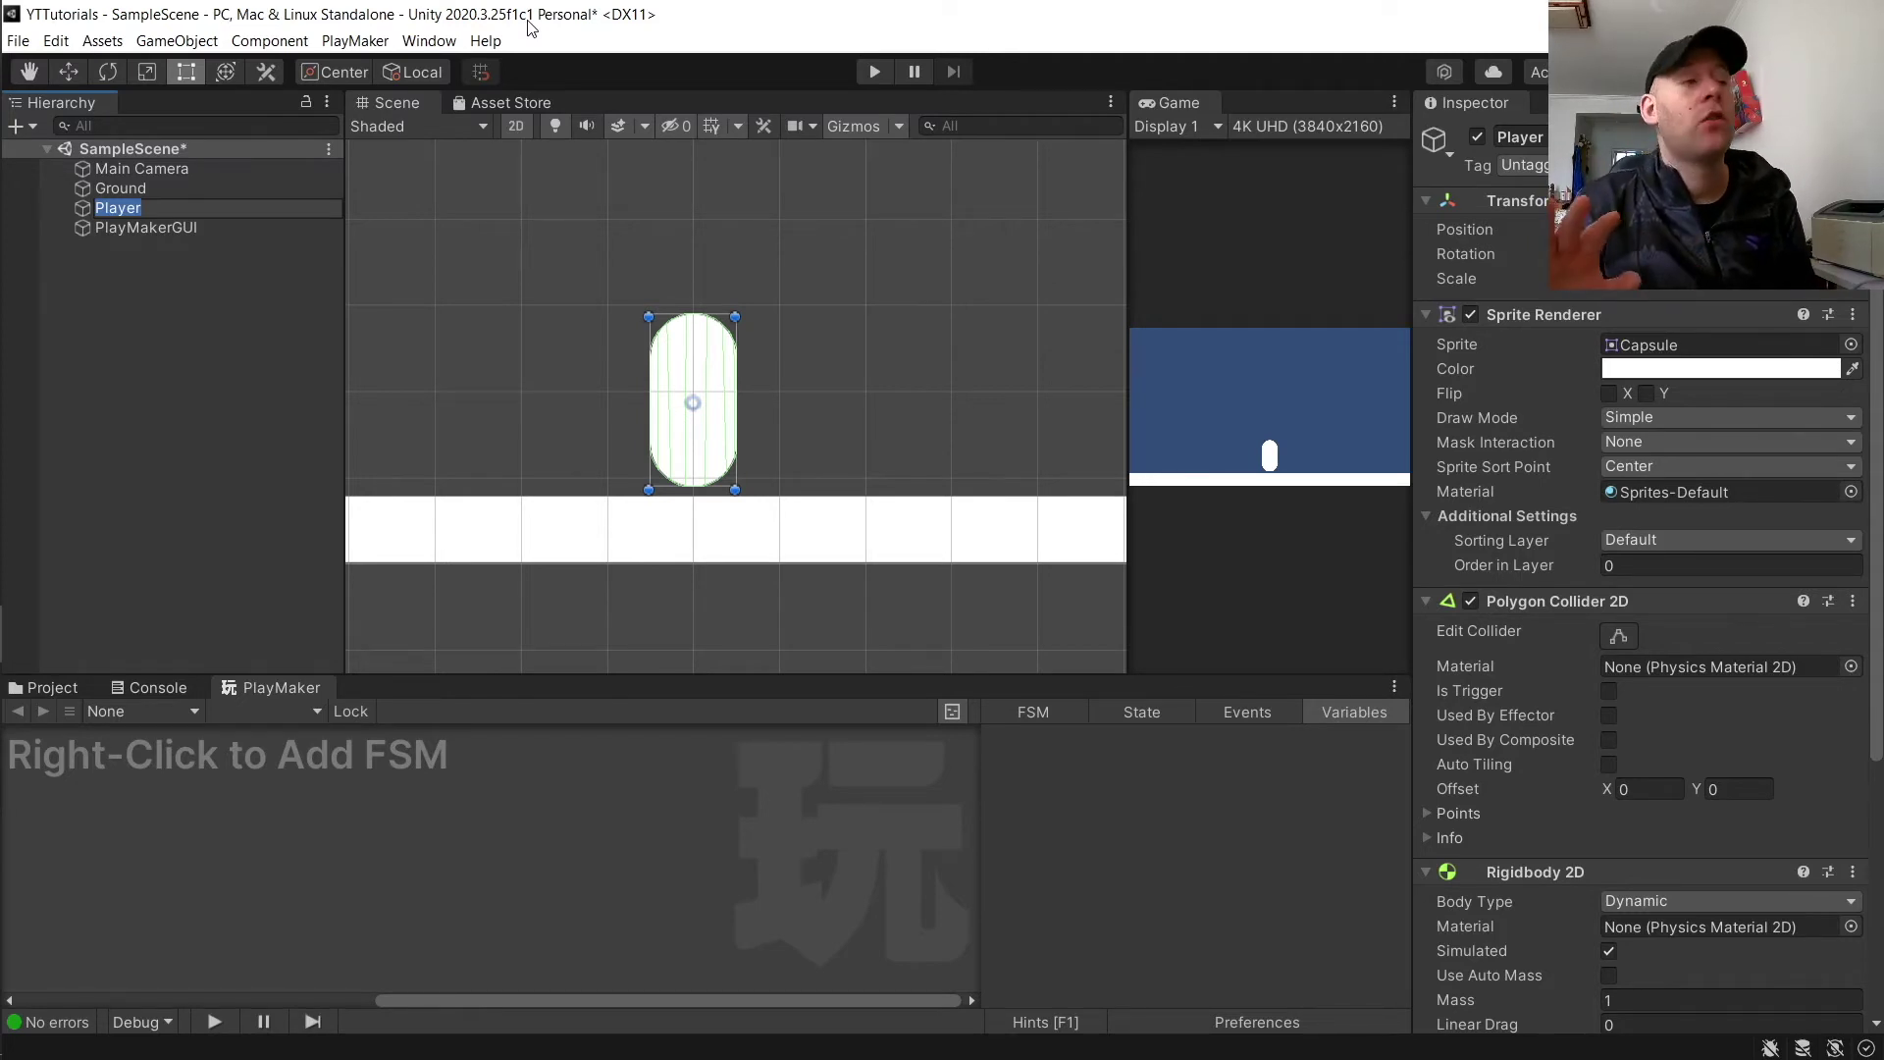
Step: Inspect Ground's Square sprite and 1×1 Box Collider 2D, then reselect Player
click(248, 292)
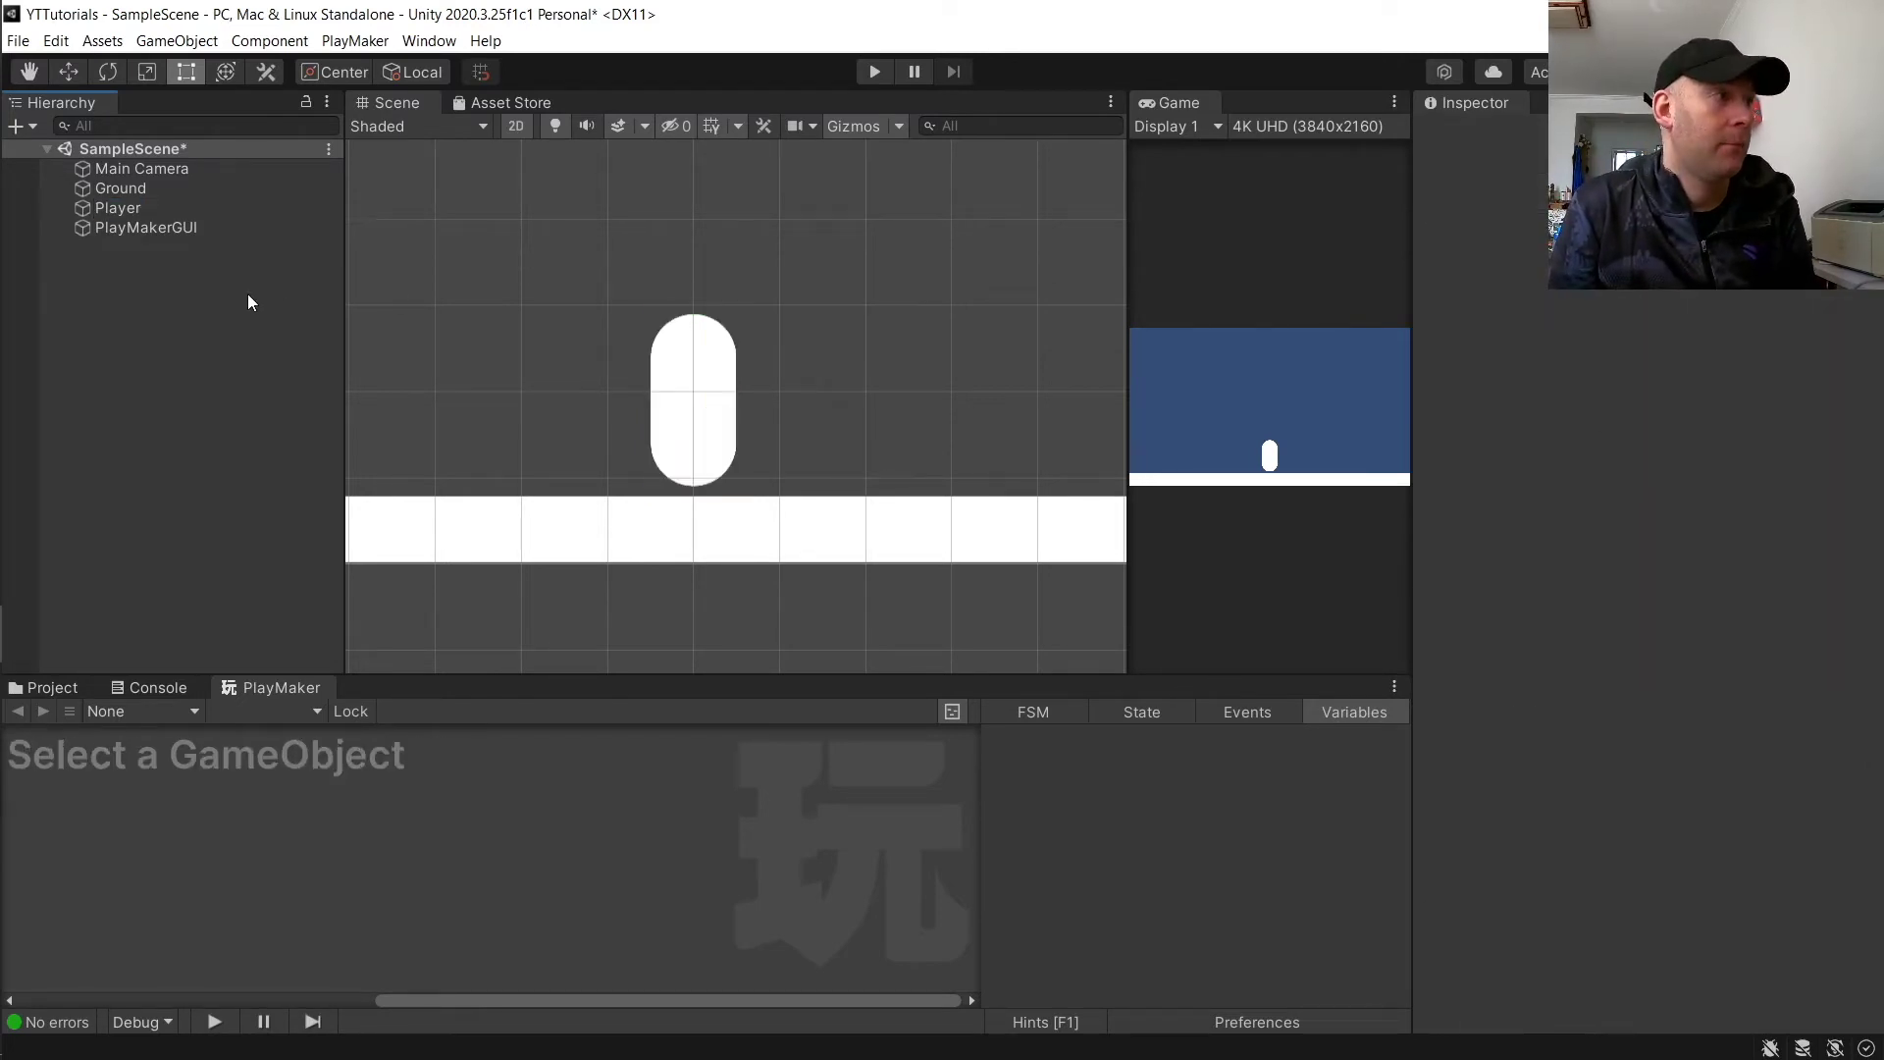
click(172, 202)
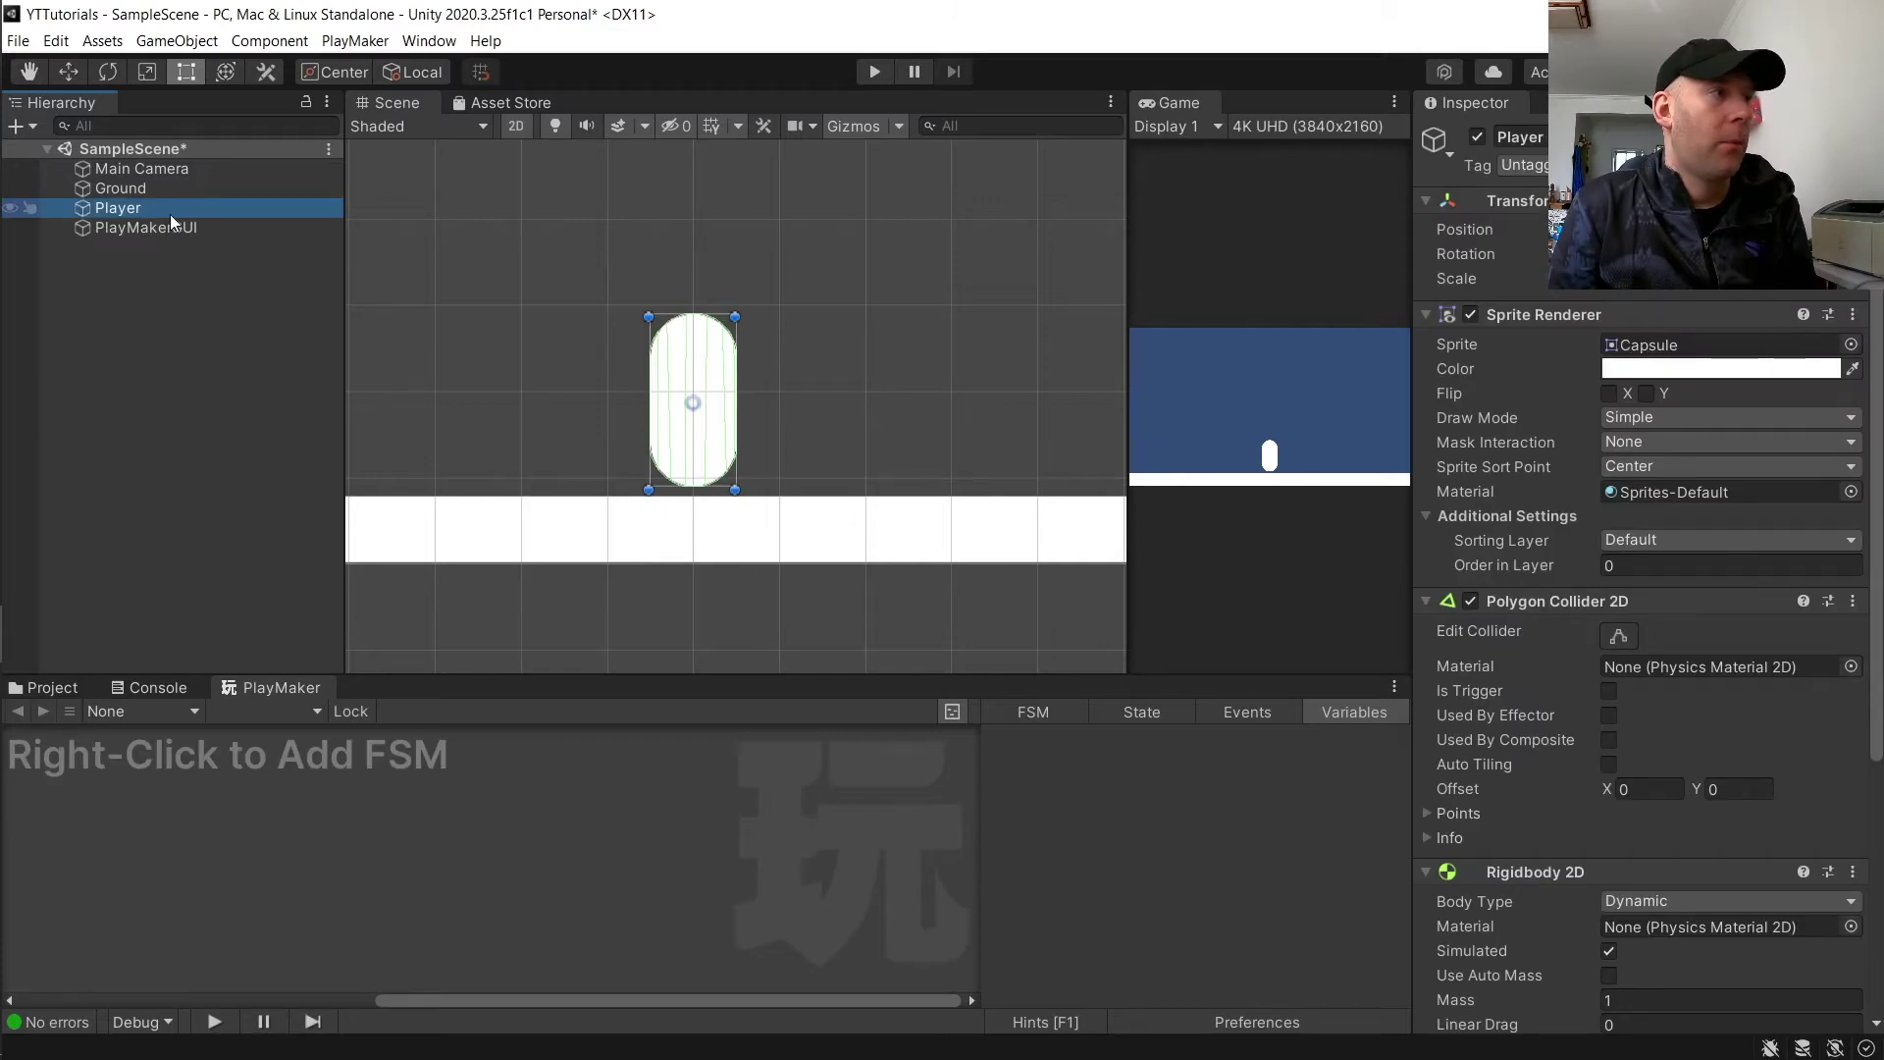
click(163, 191)
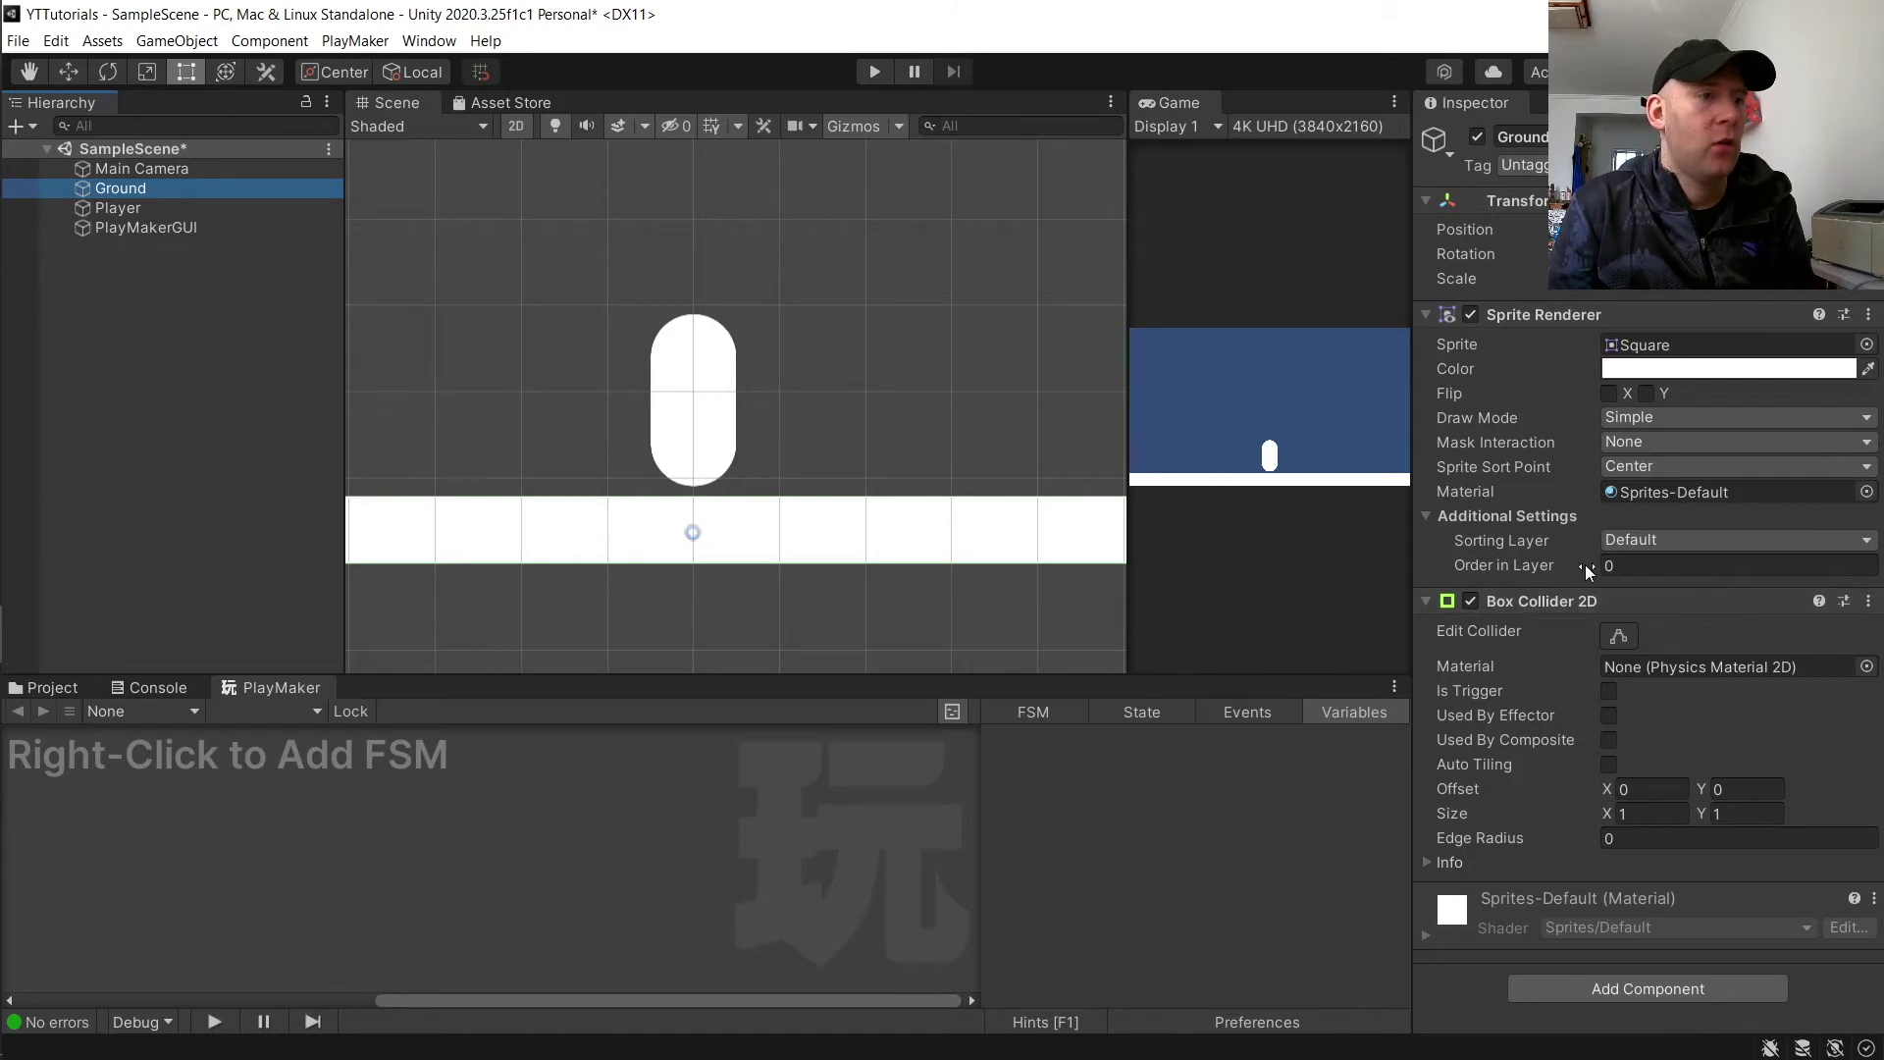
click(121, 208)
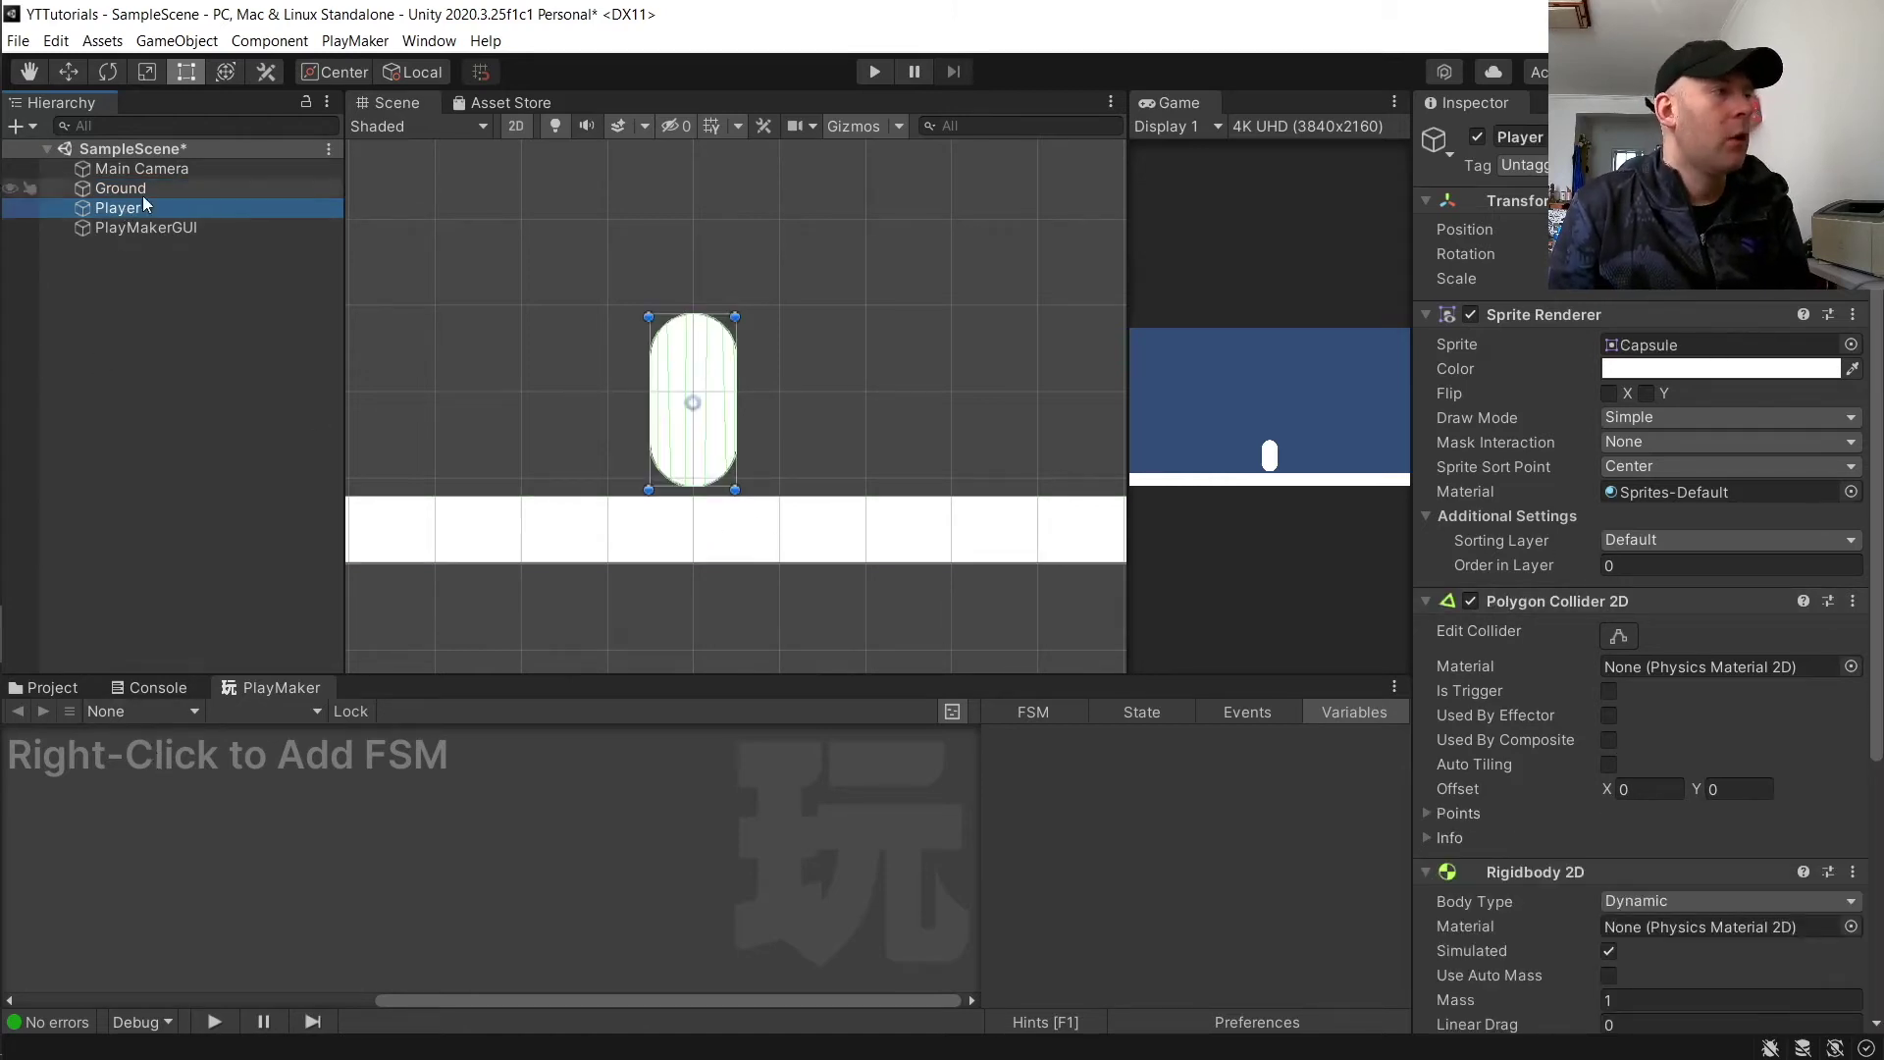
Step: Add a PlayMaker FSM to the Player from the graph and rename it 'Movement'
right_click(177, 786)
click(243, 800)
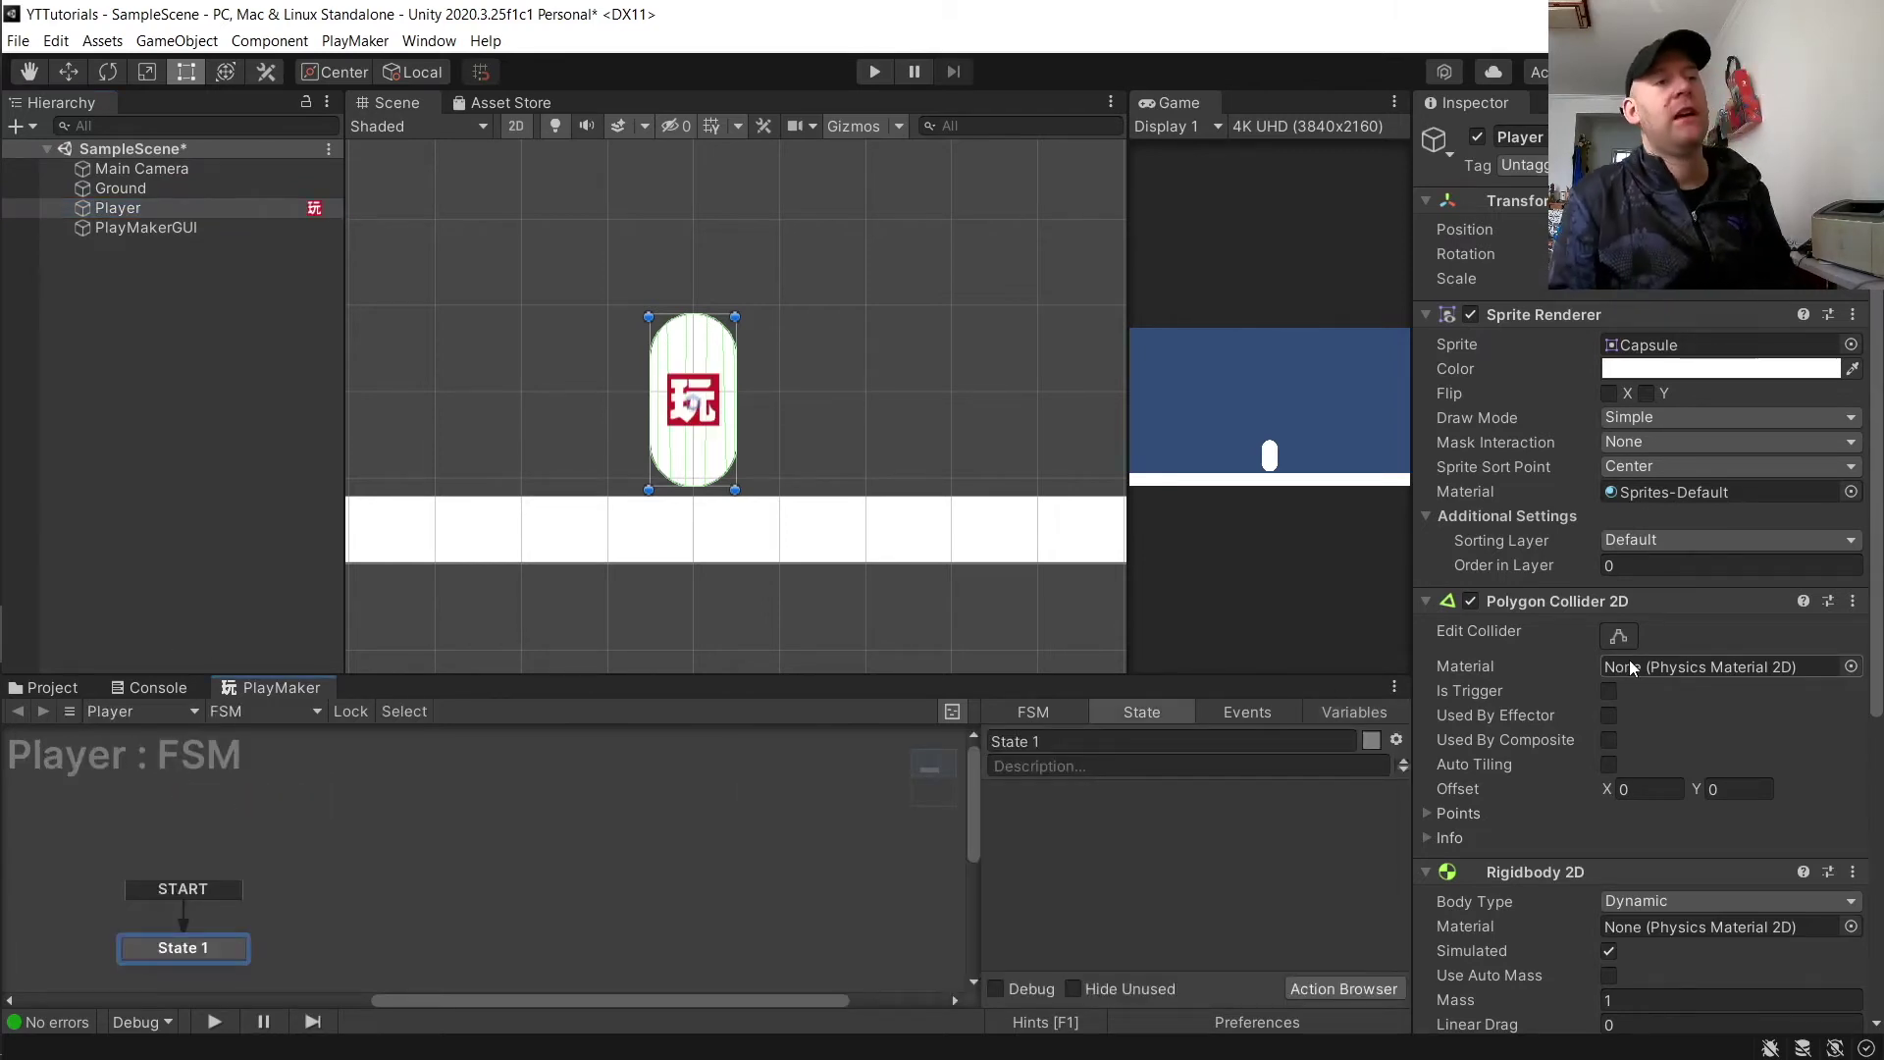
scroll(1622, 675, down, 5)
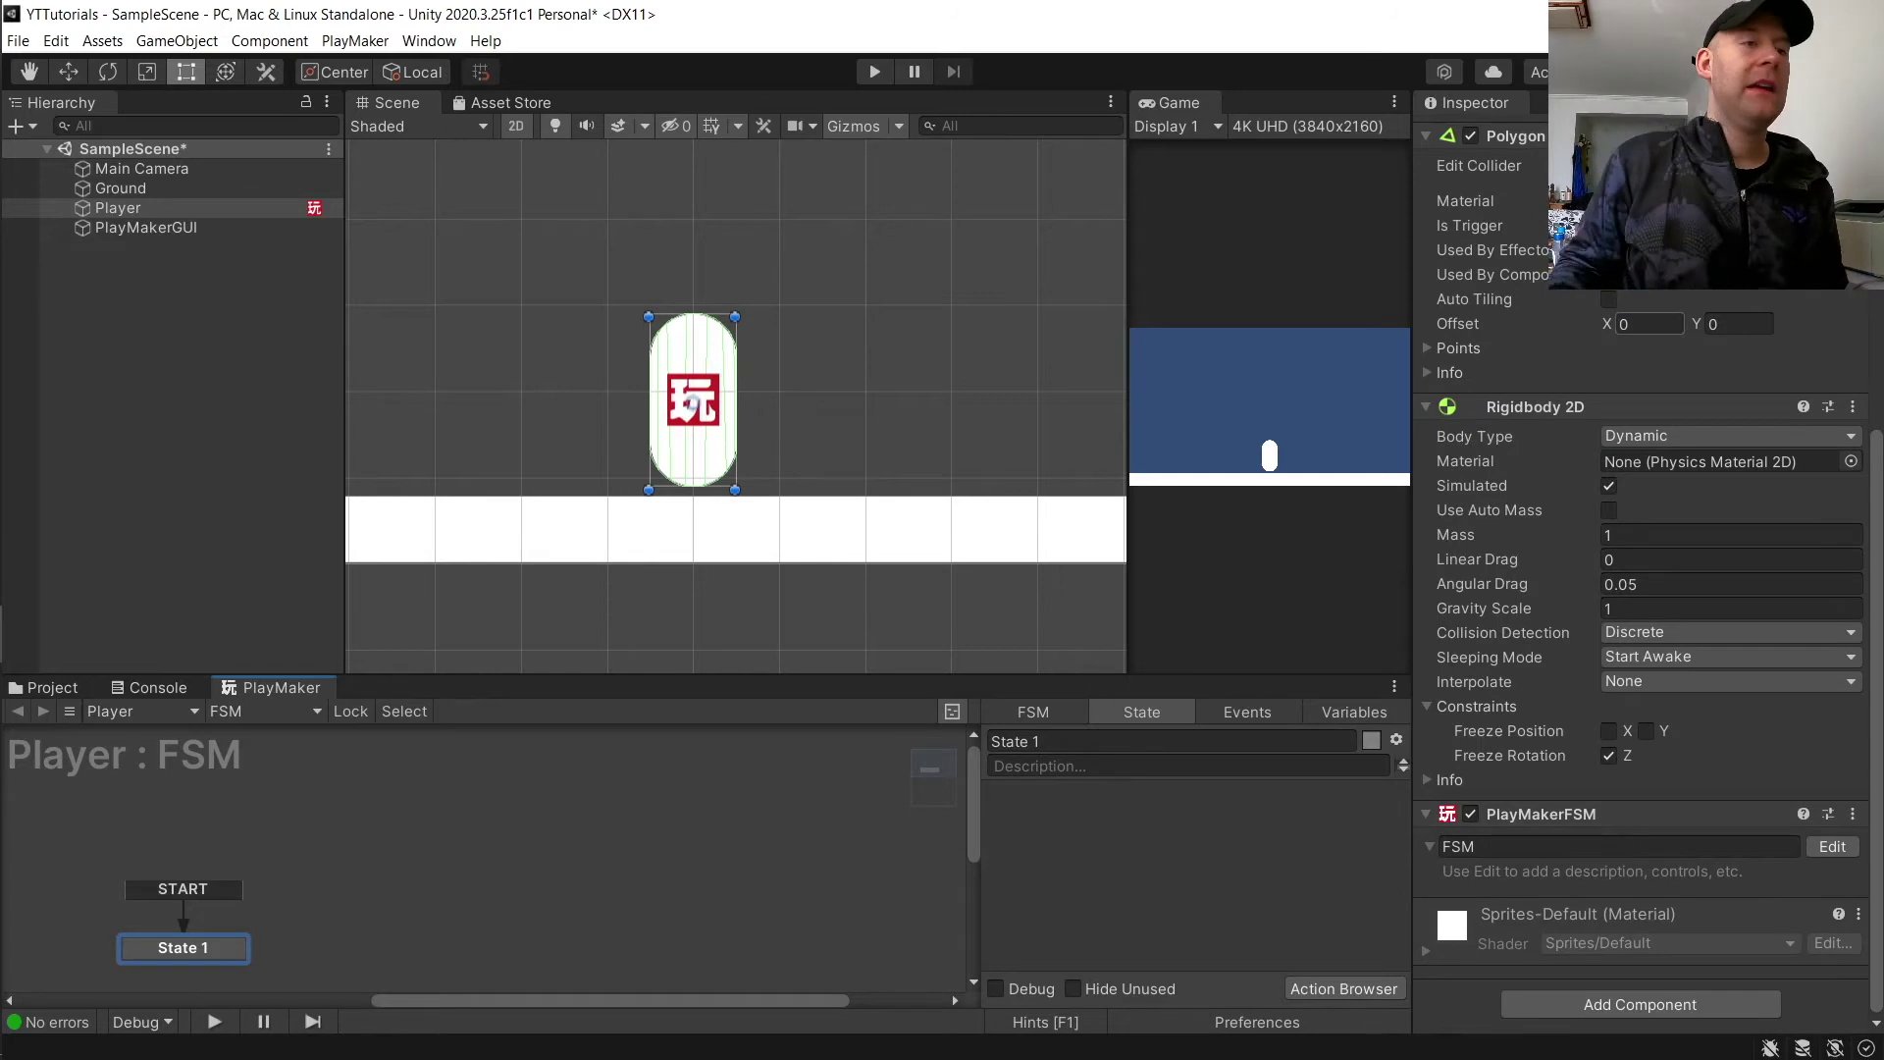
scroll(1617, 837, up, 5)
scroll(1580, 838, down, 5)
click(1544, 837)
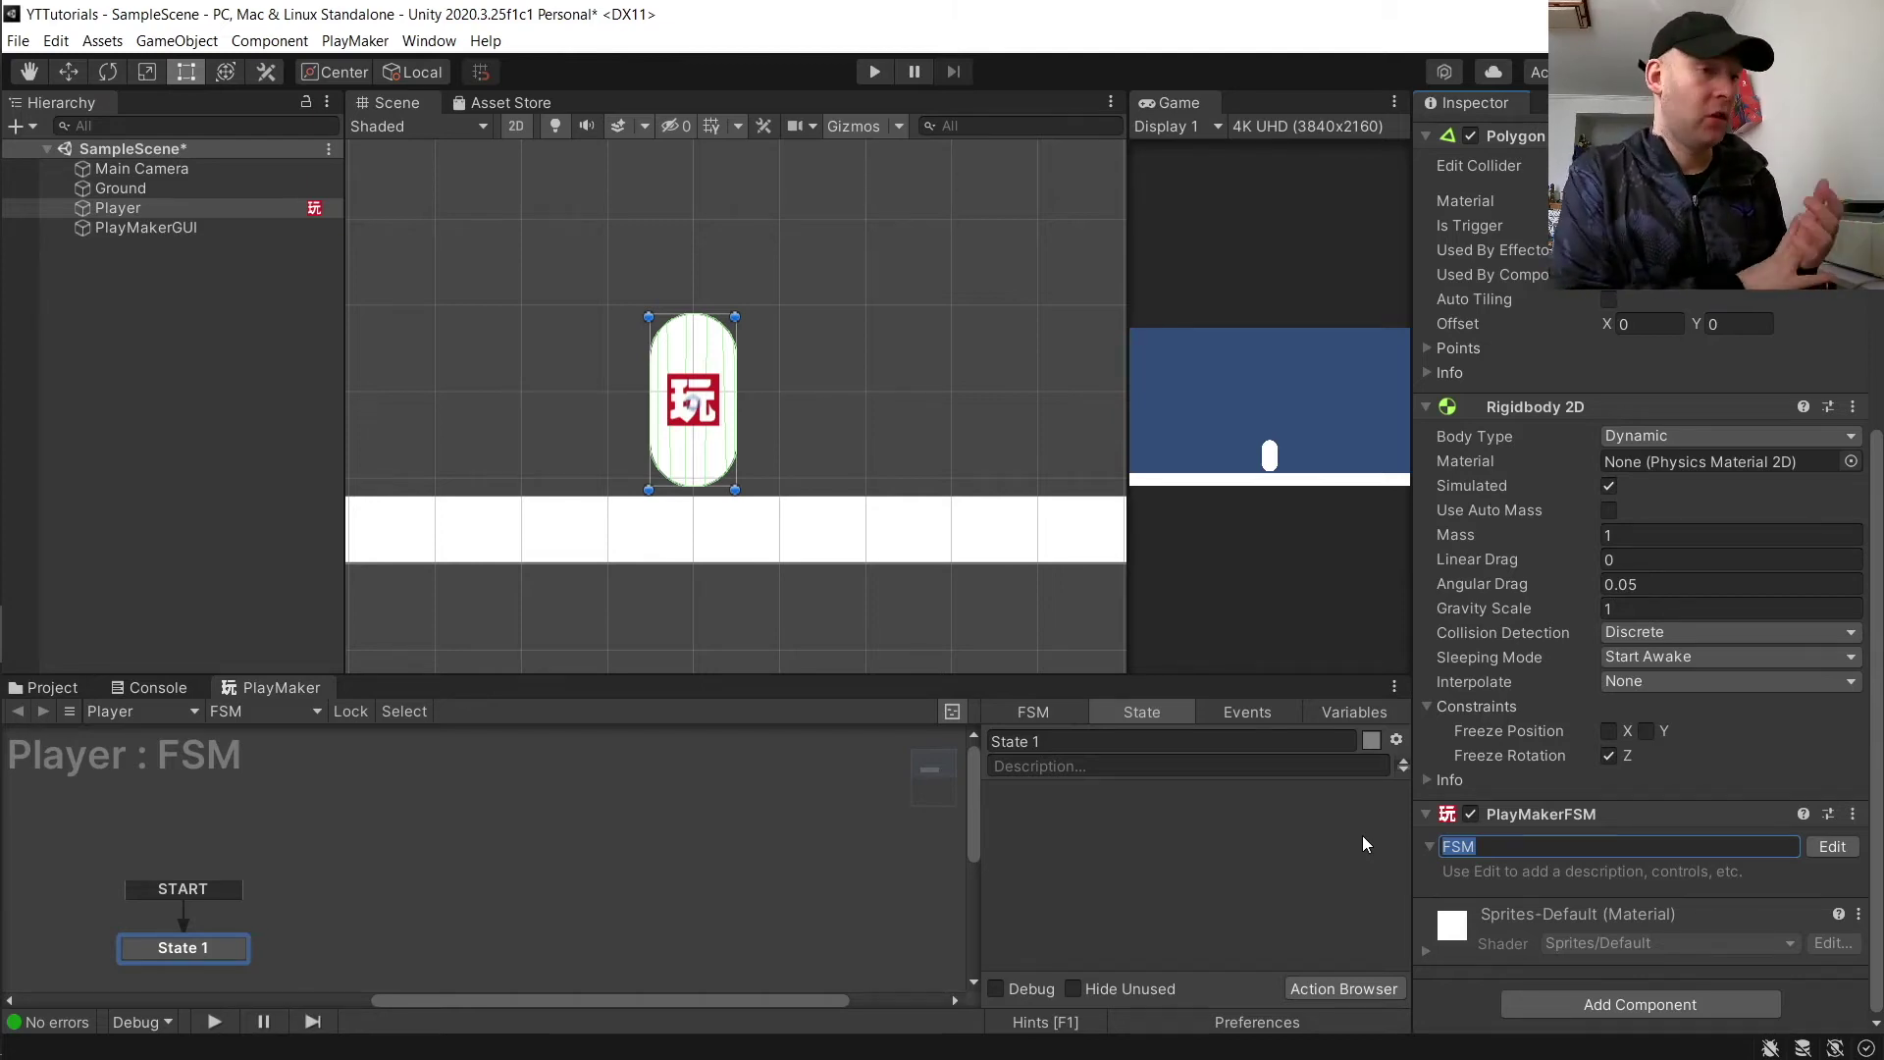
text(Movemne)
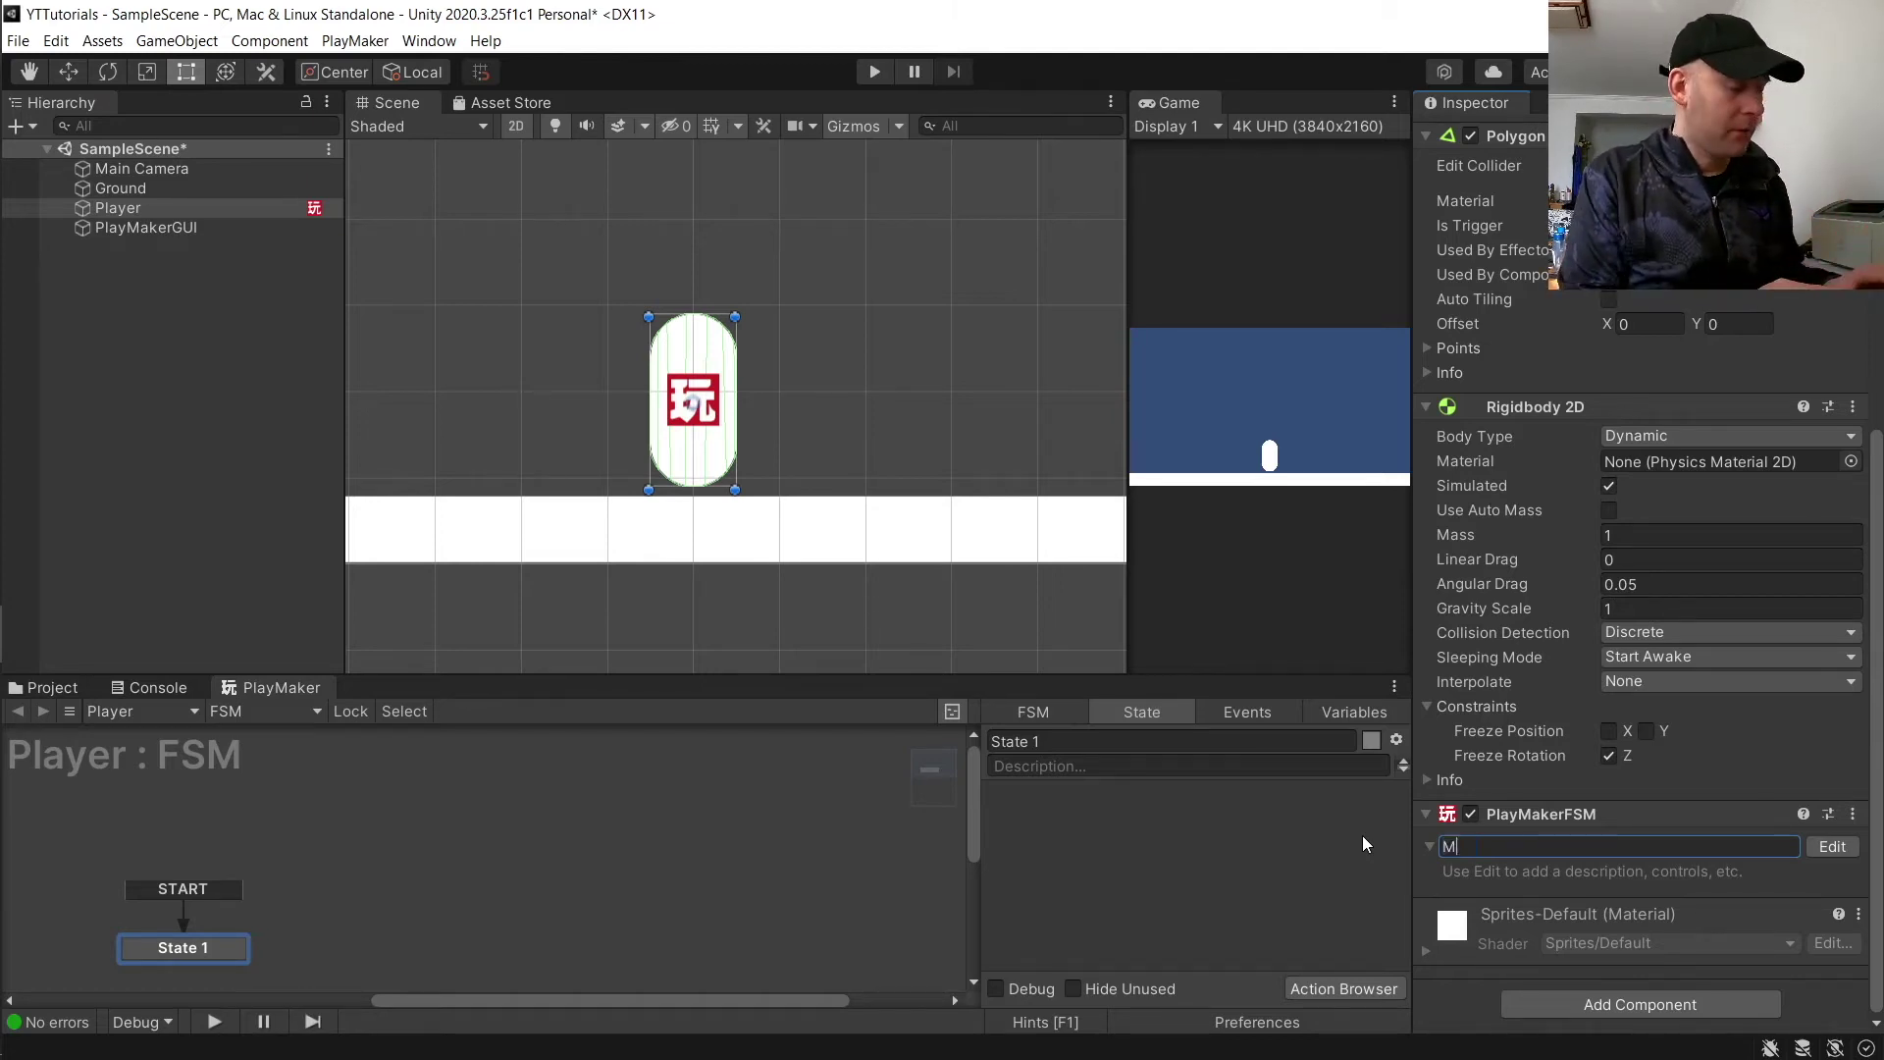
key(BackSpace)
key(BackSpace)
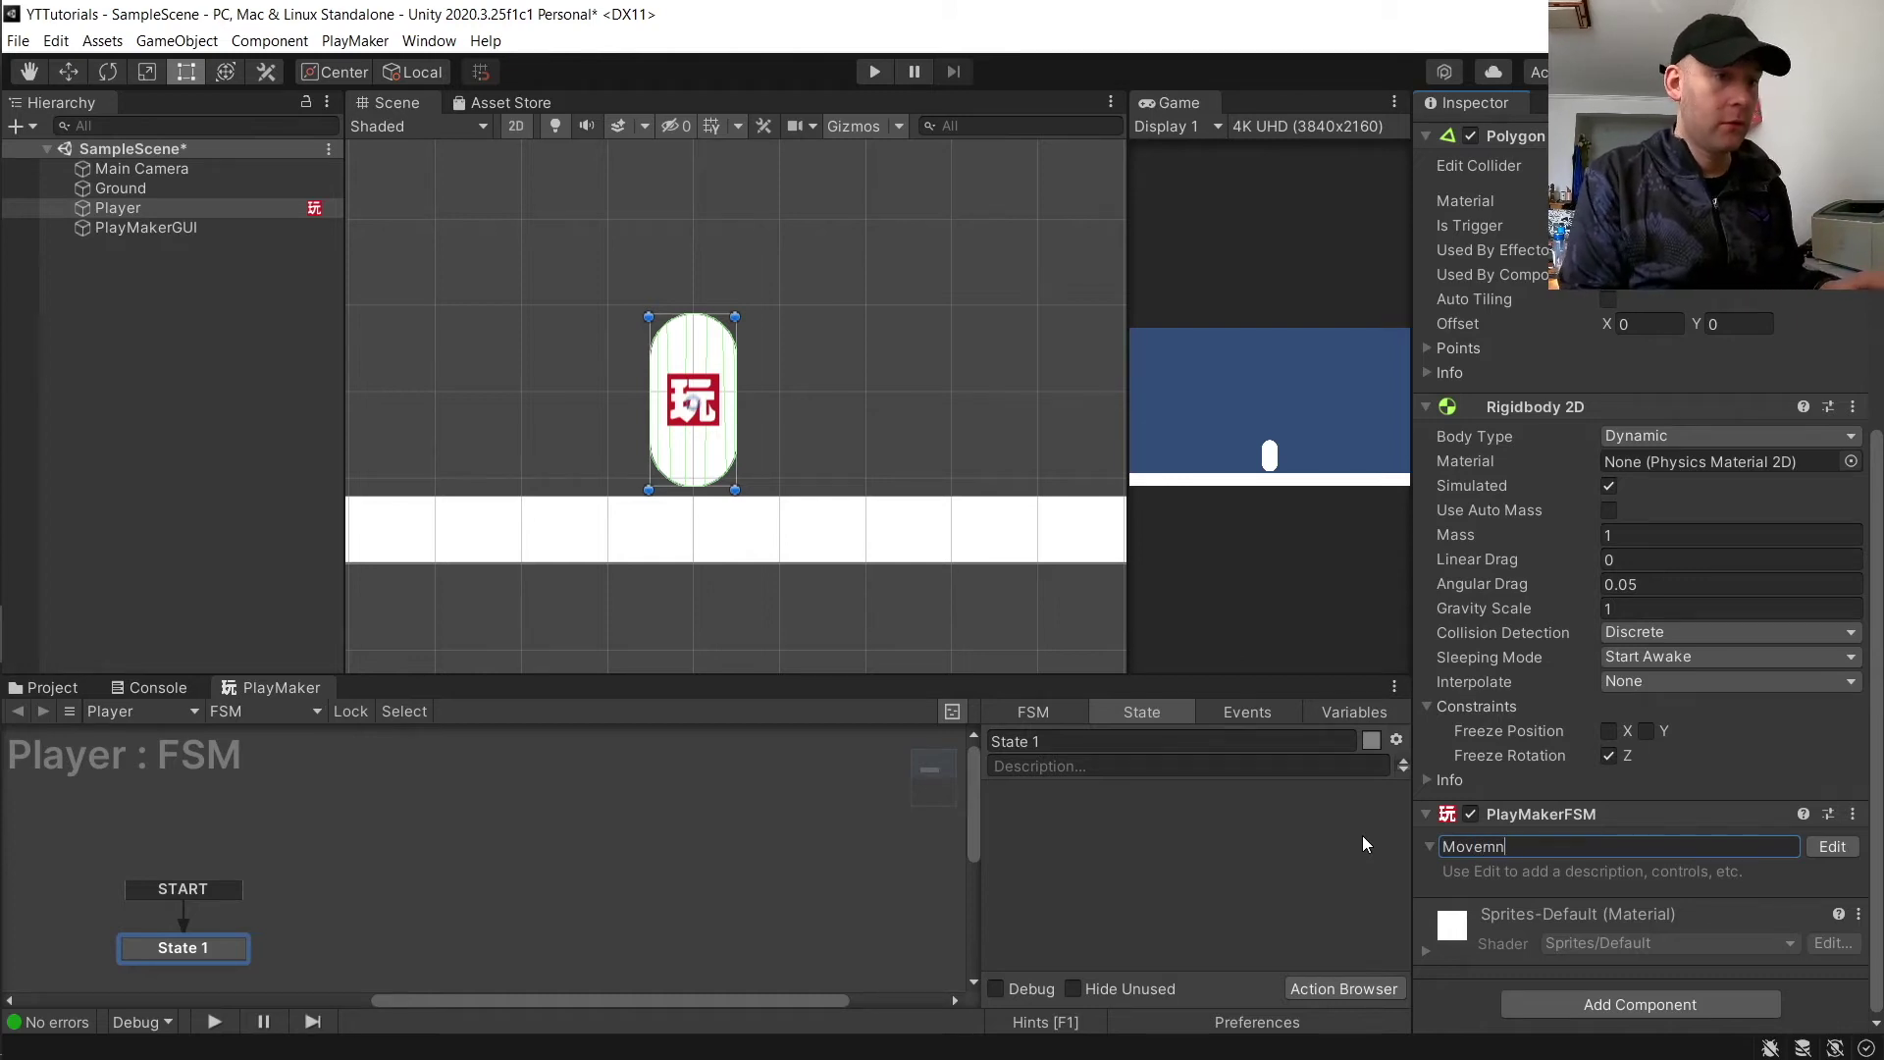
text(ent)
key(Return)
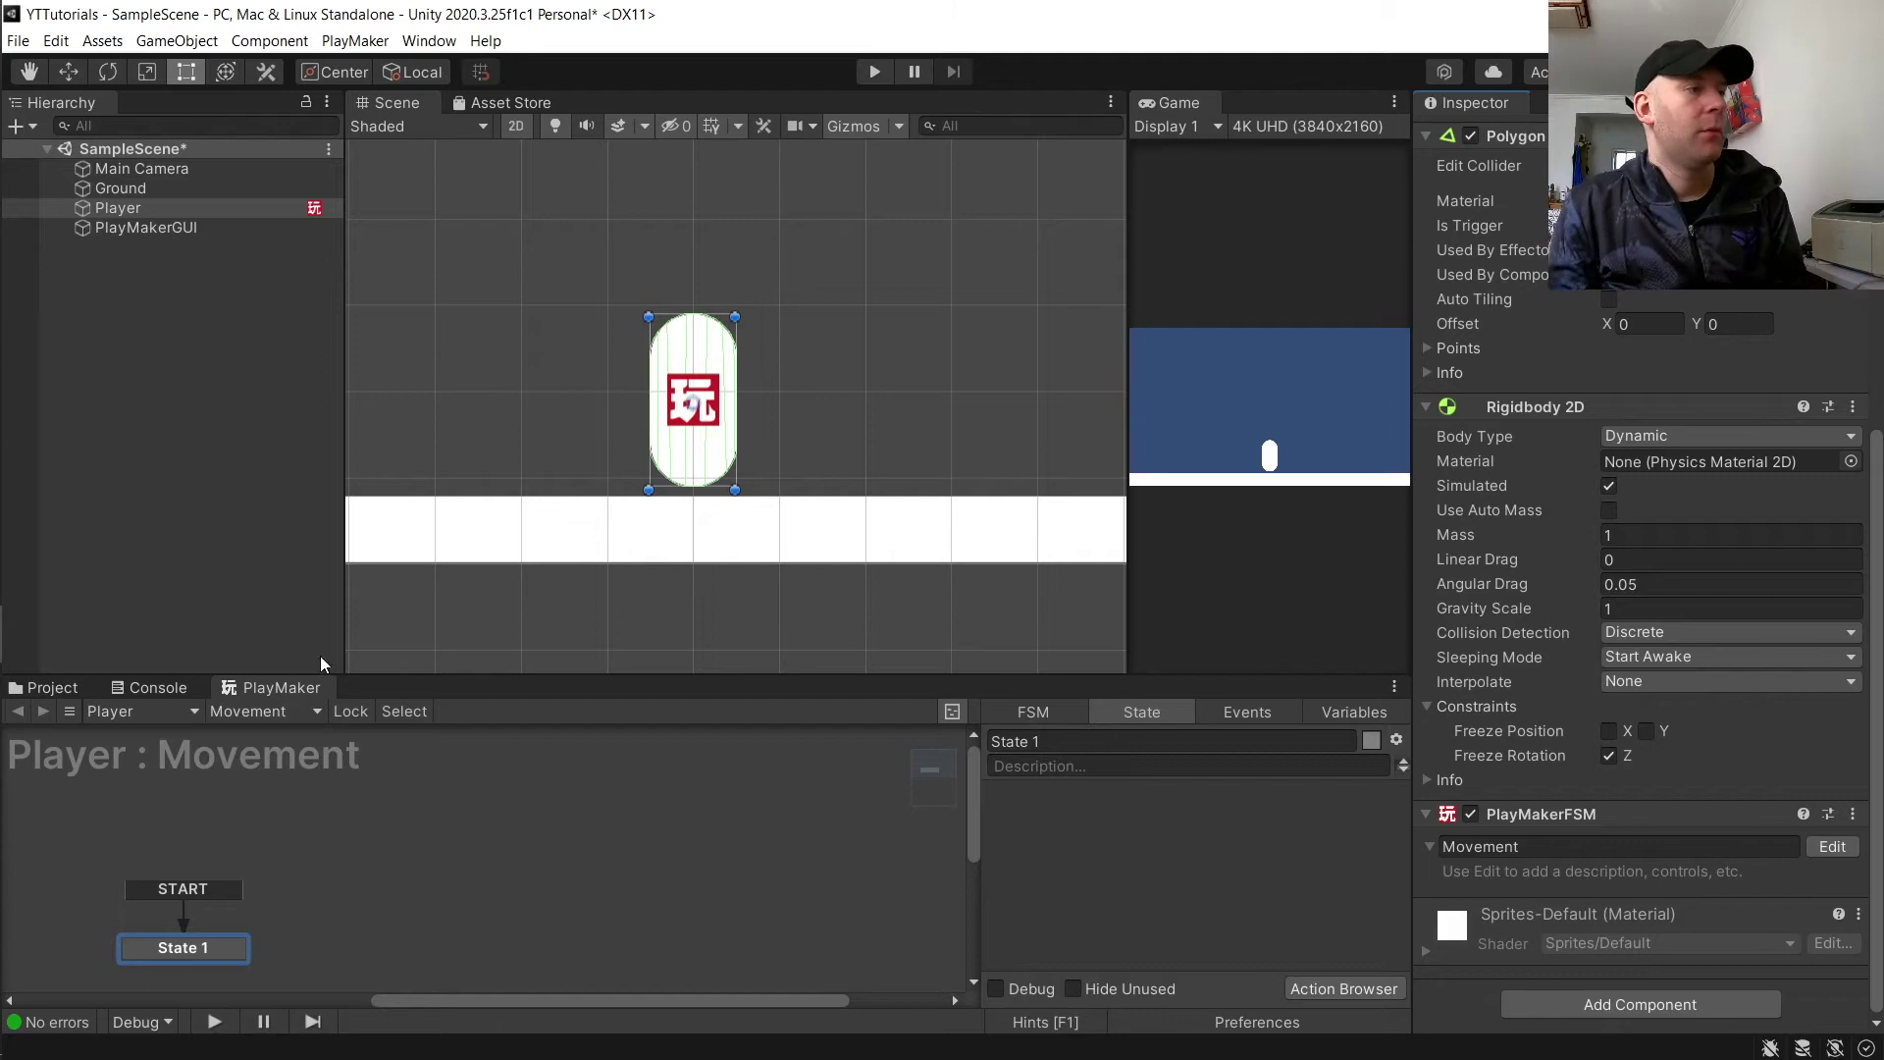
click(296, 711)
mouse_move(304, 769)
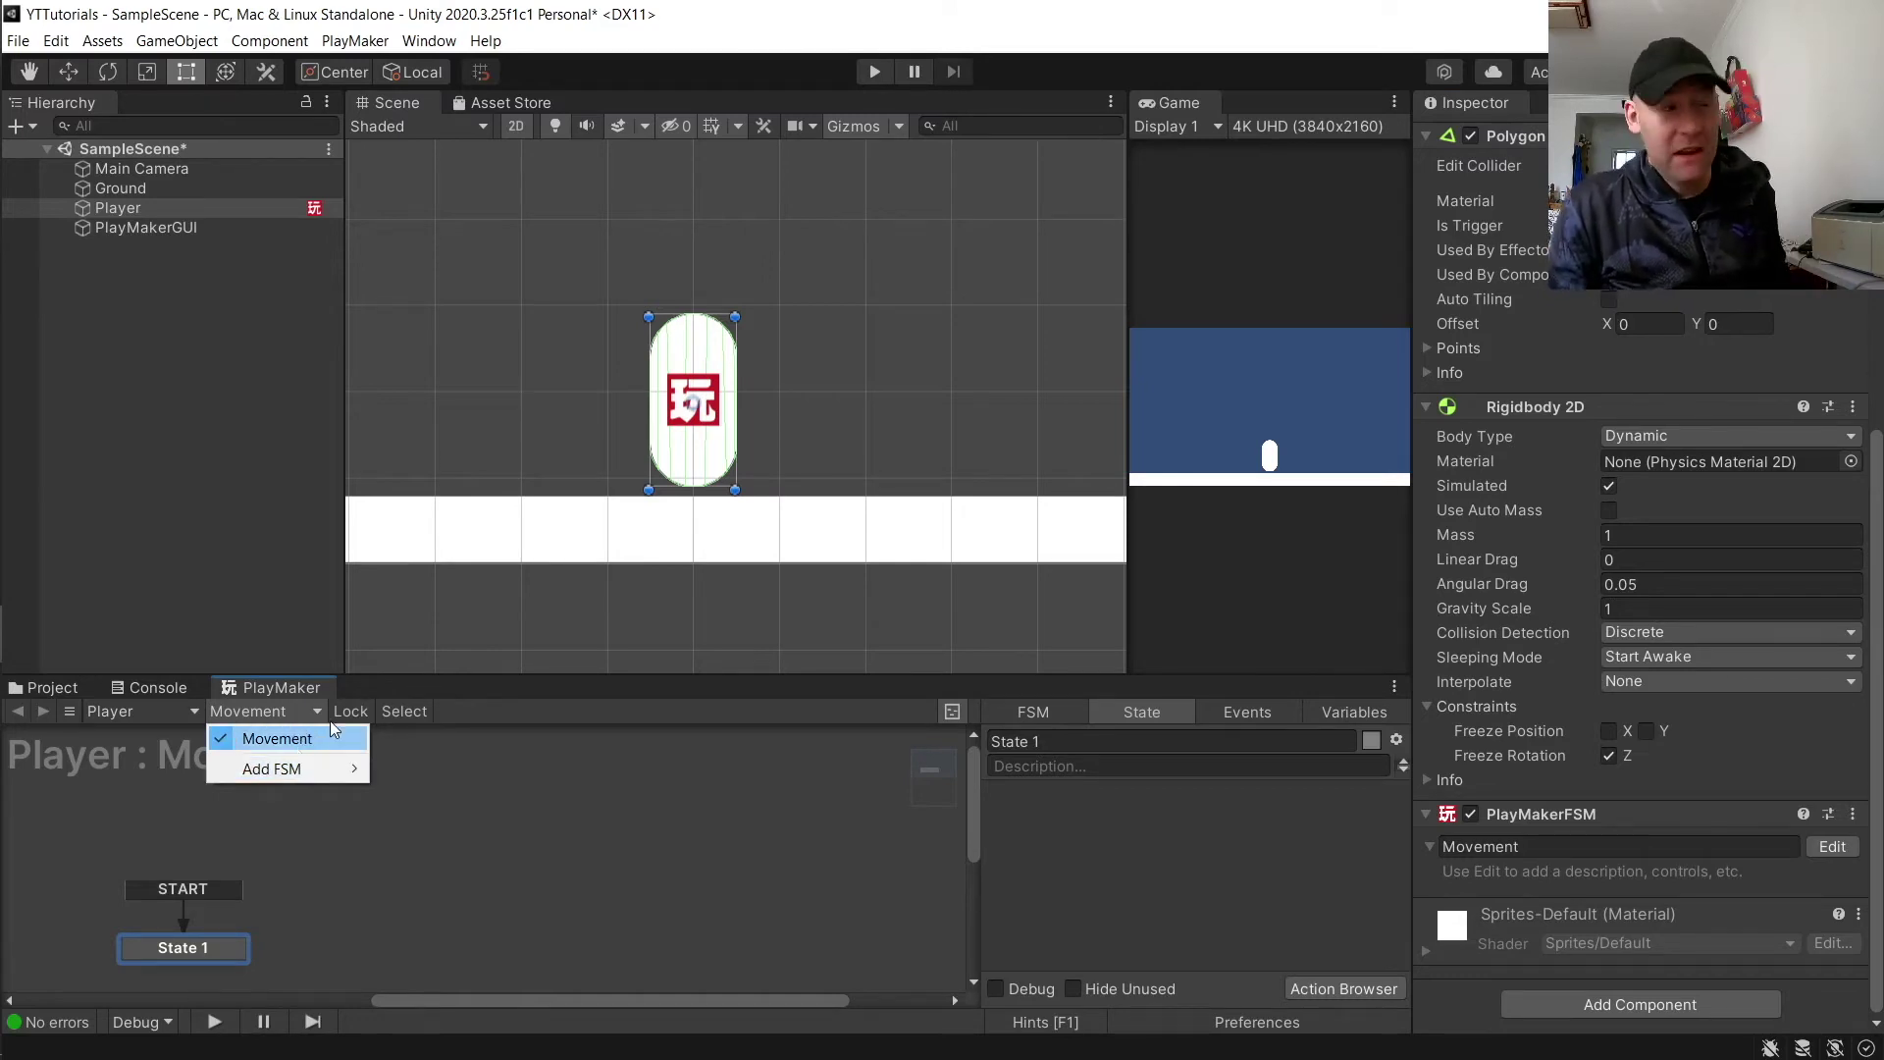
Step: Add a second state to the Movement FSM, placed to the right of State 1
click(340, 795)
drag(196, 932, 198, 899)
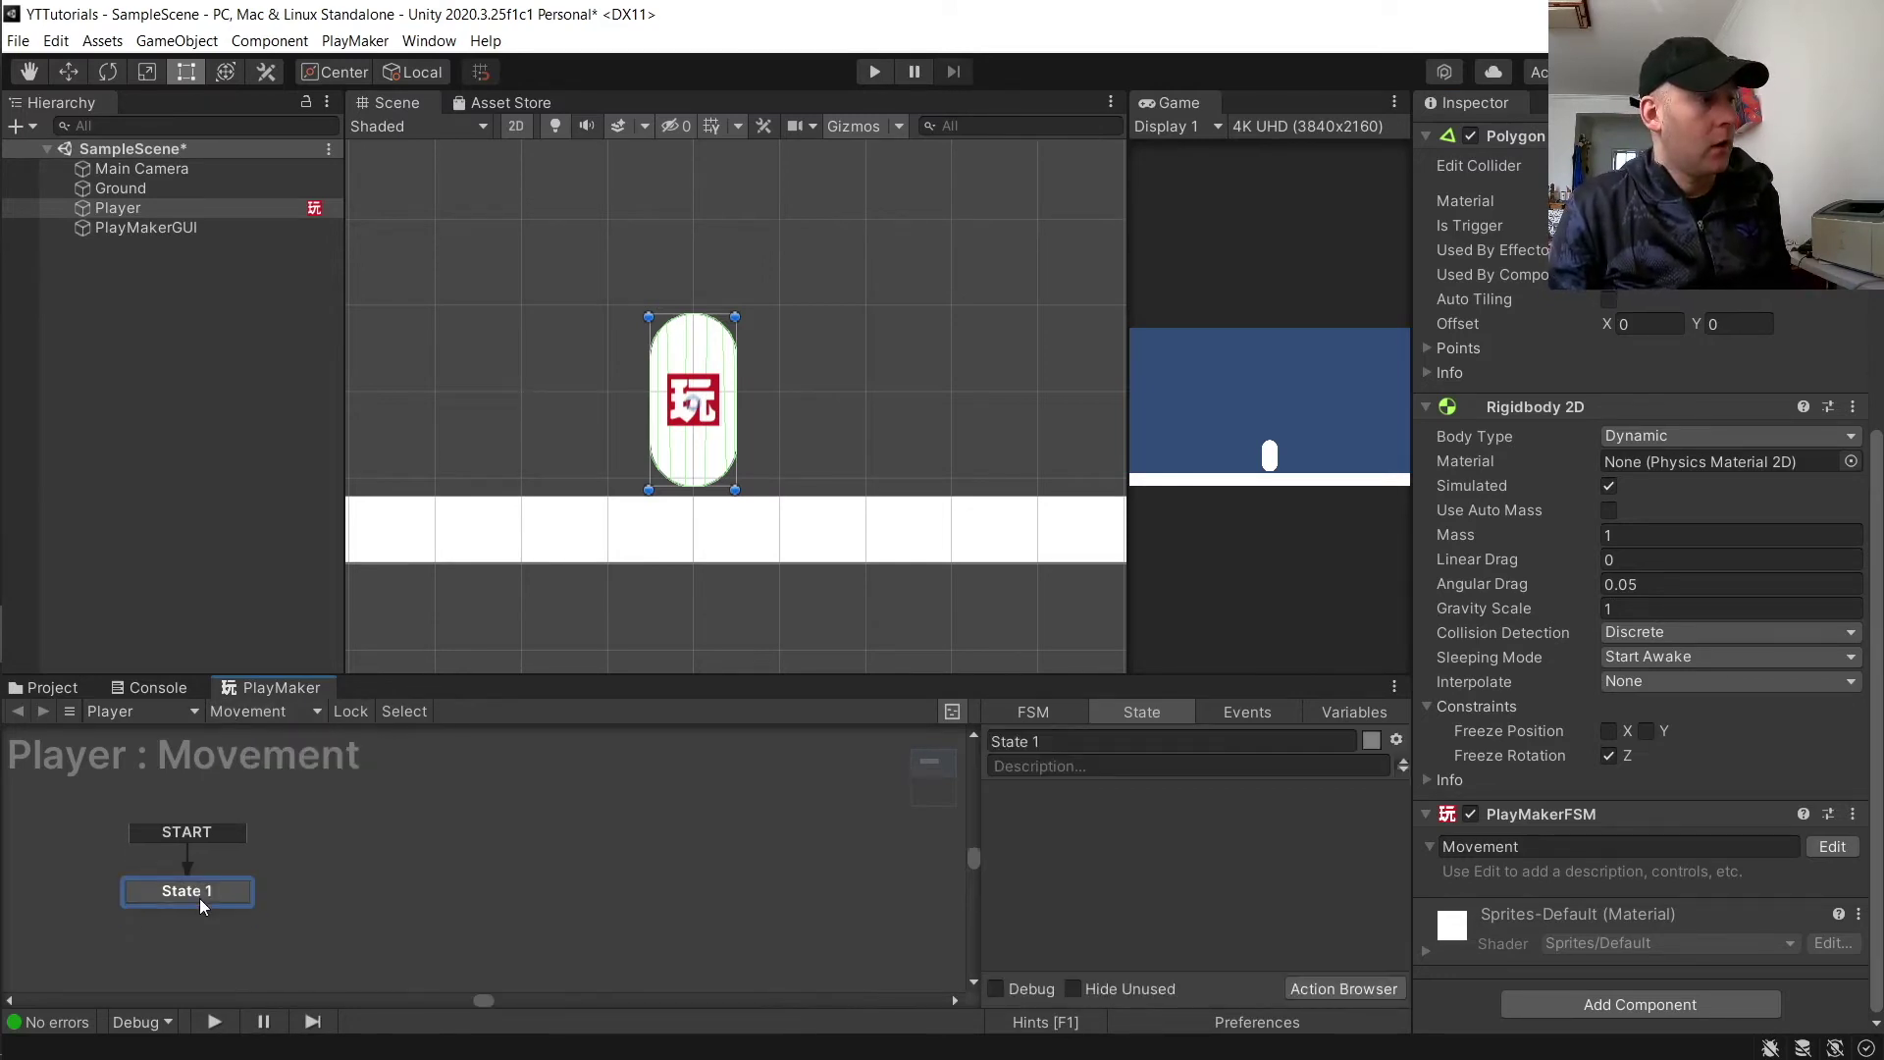
right_click(451, 862)
click(503, 605)
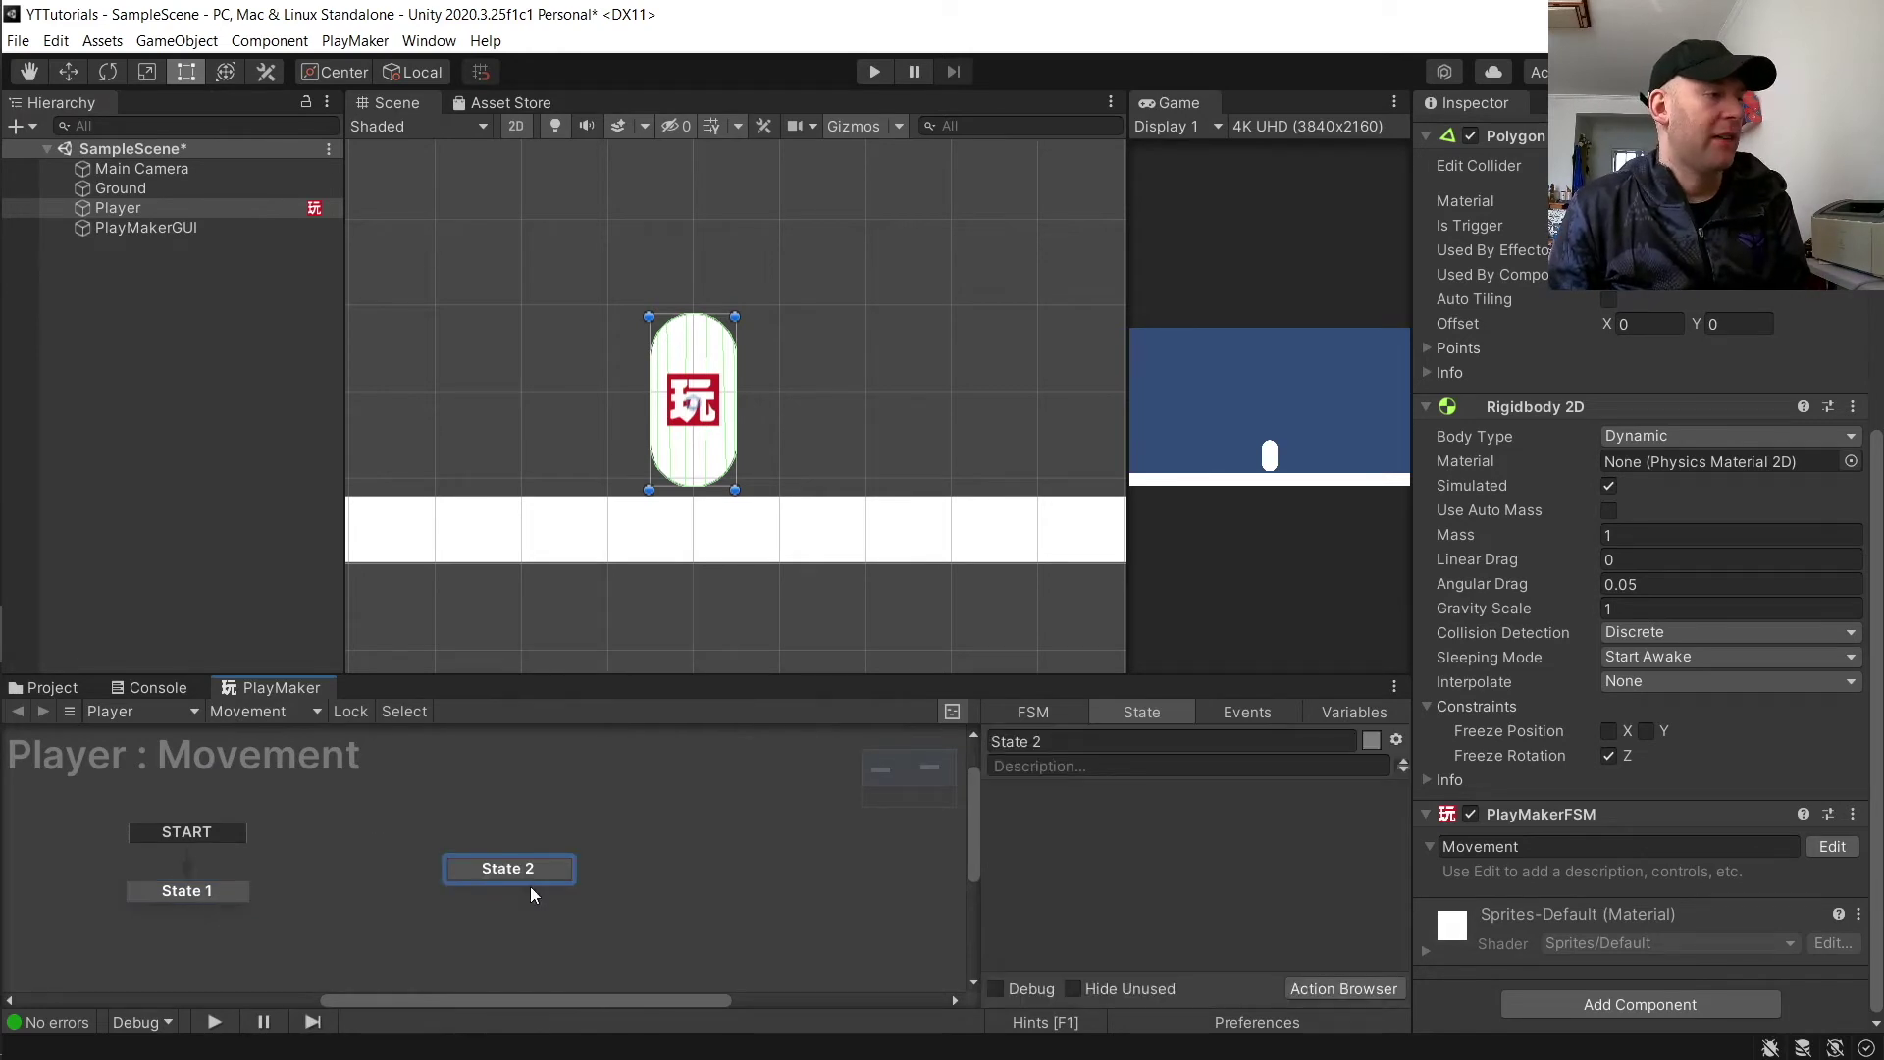
drag(532, 870, 414, 887)
Step: Rename State 1 to 'Translate' and the second state to 'GetAxis'
click(232, 887)
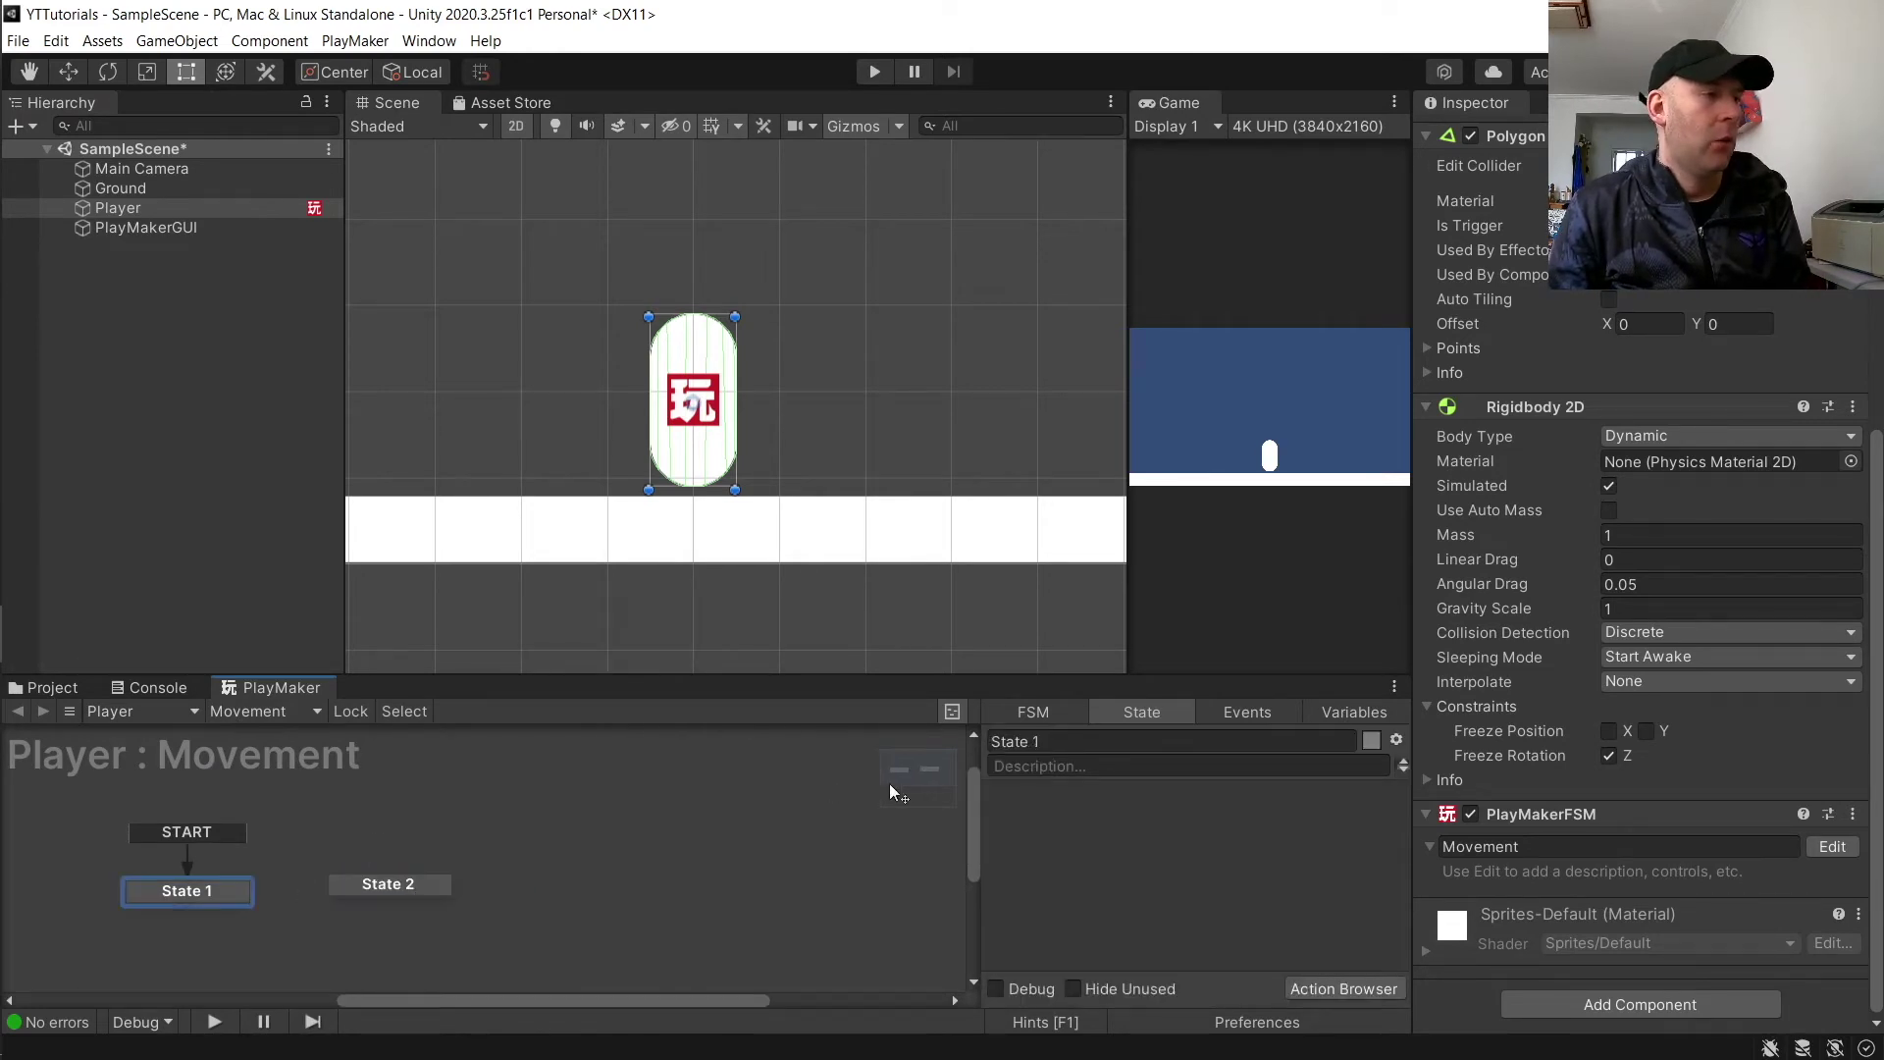
text(Tr)
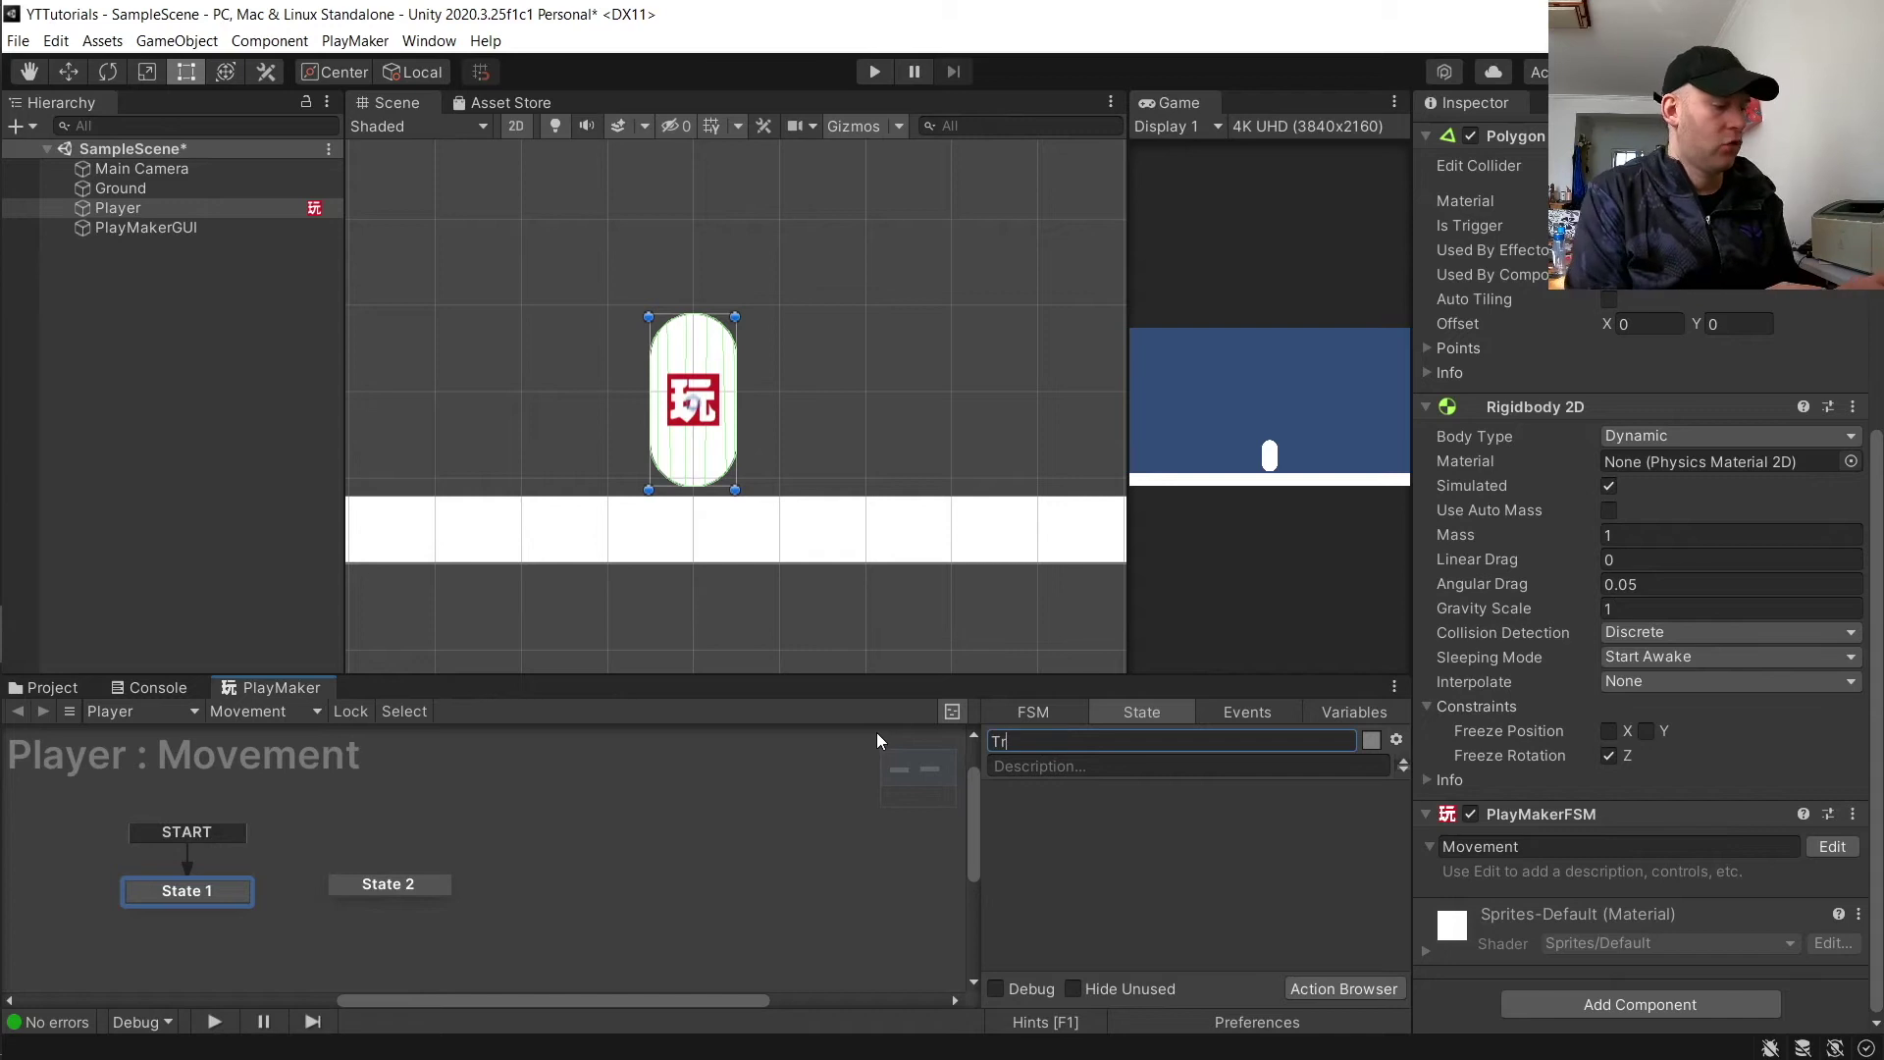
text(anslate)
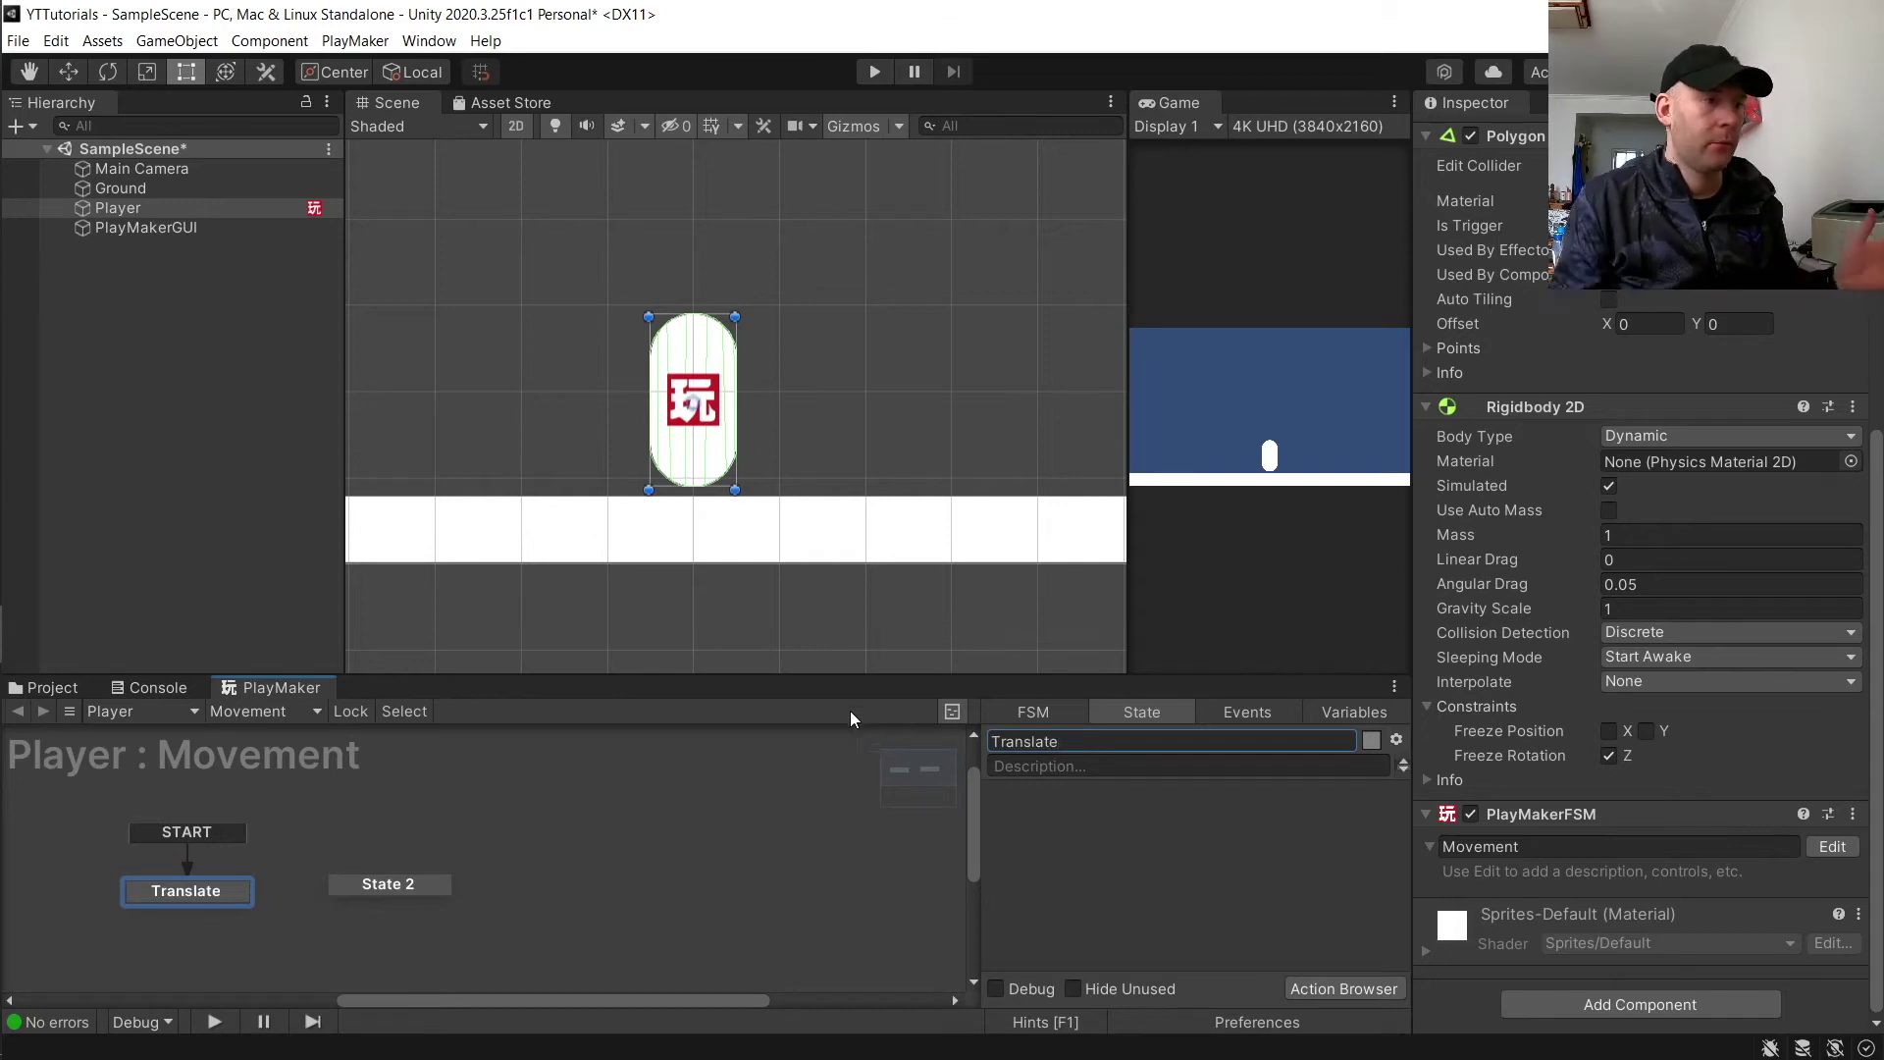
click(400, 880)
click(1095, 739)
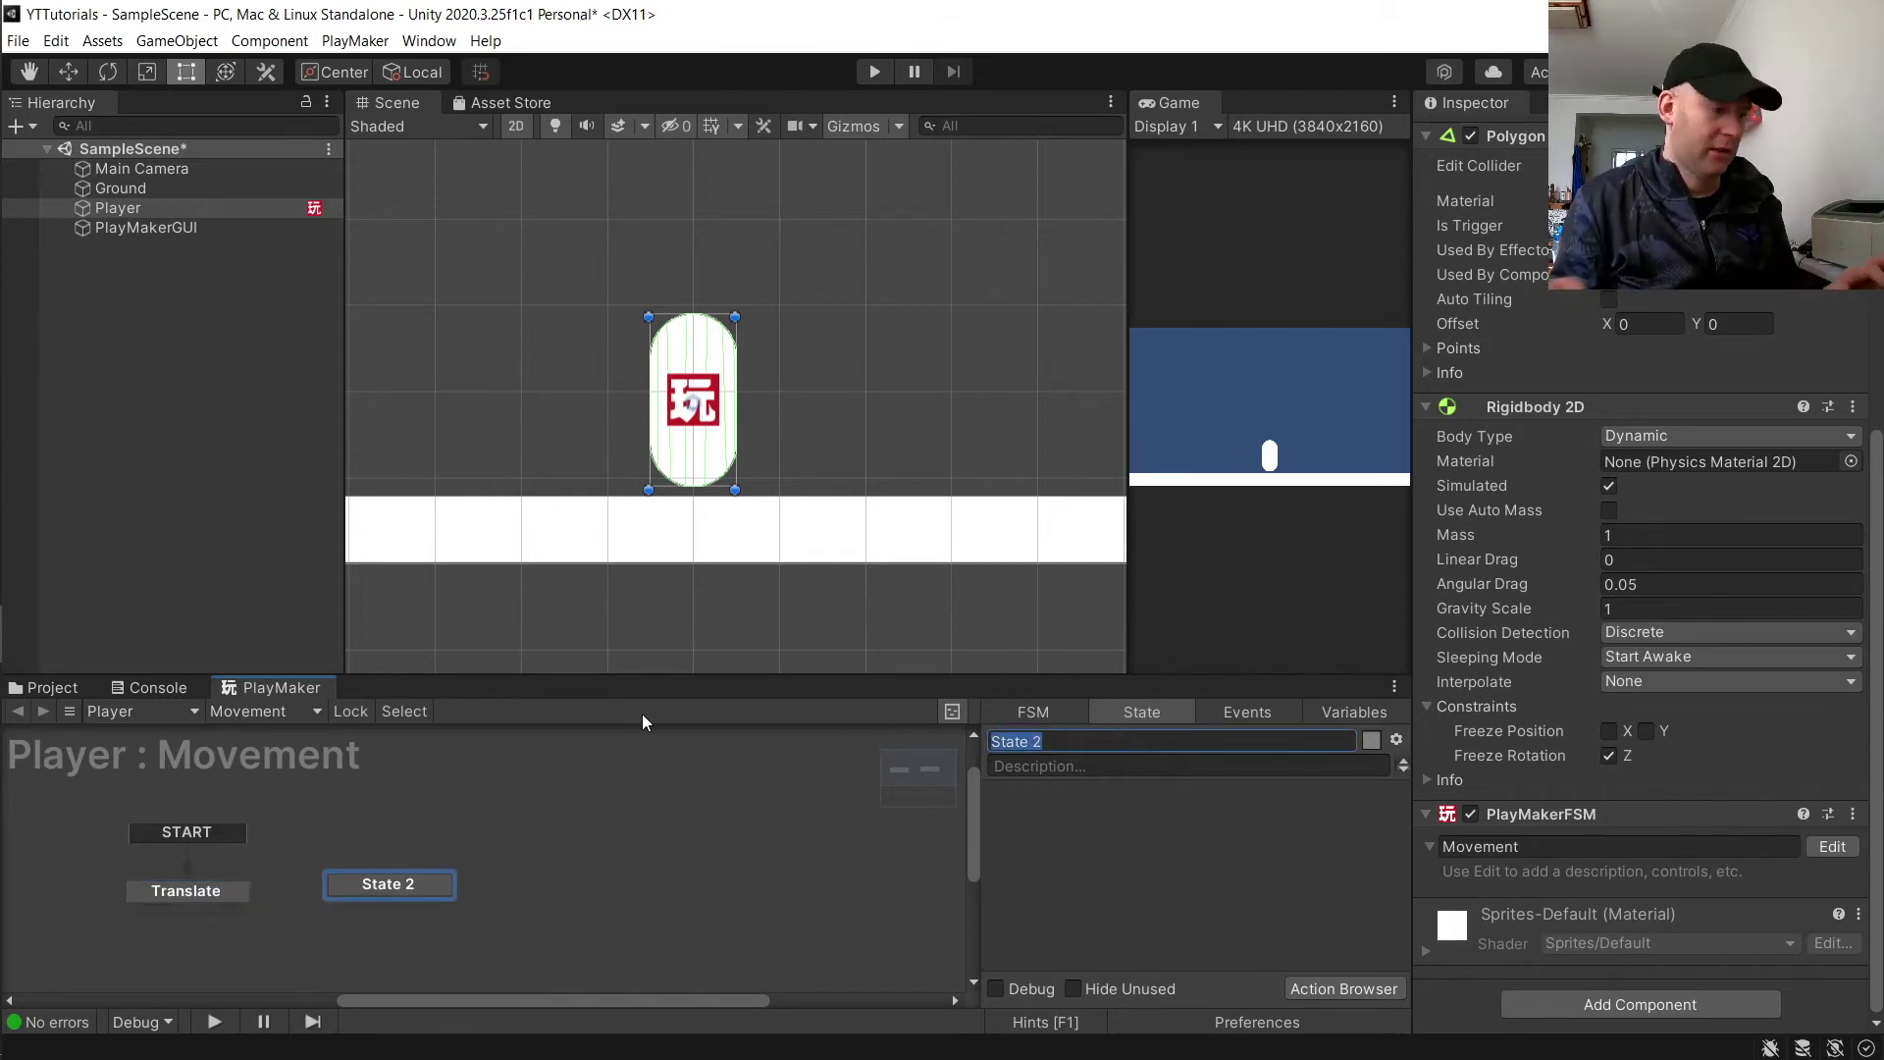
text(GetAxis)
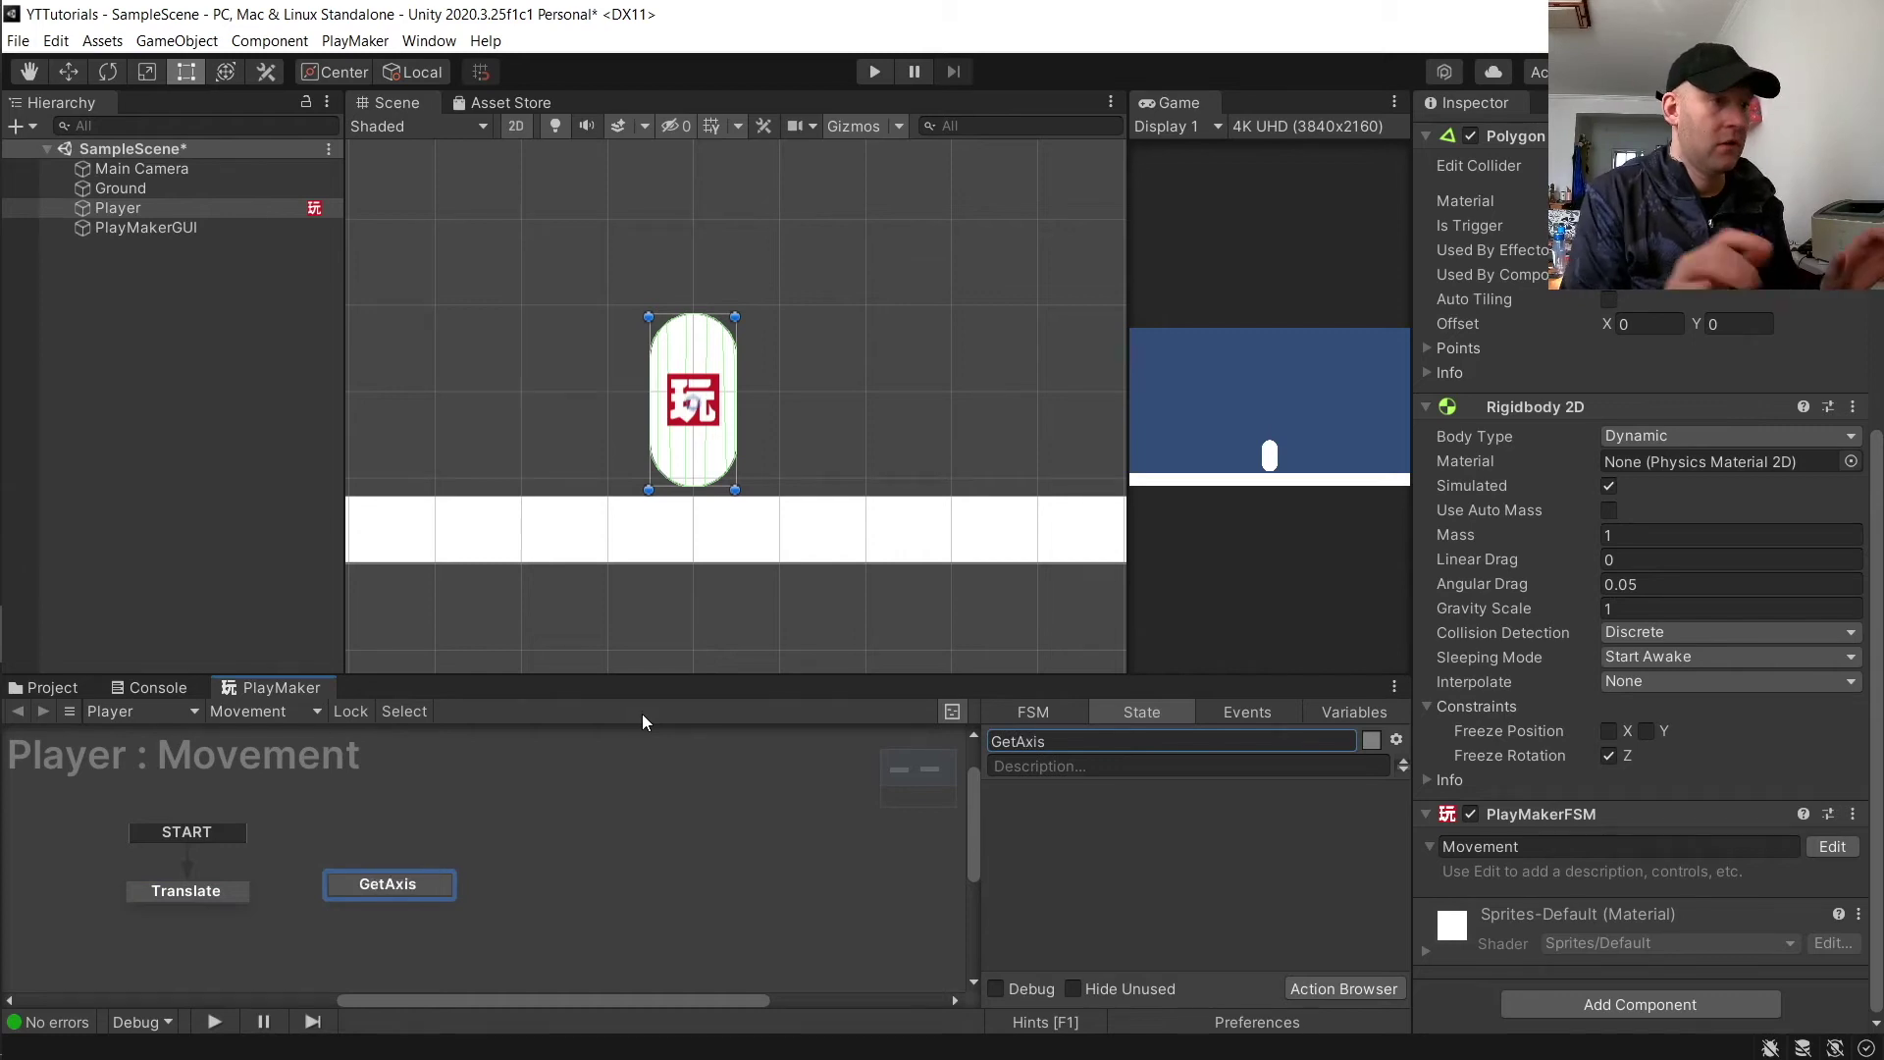
click(165, 898)
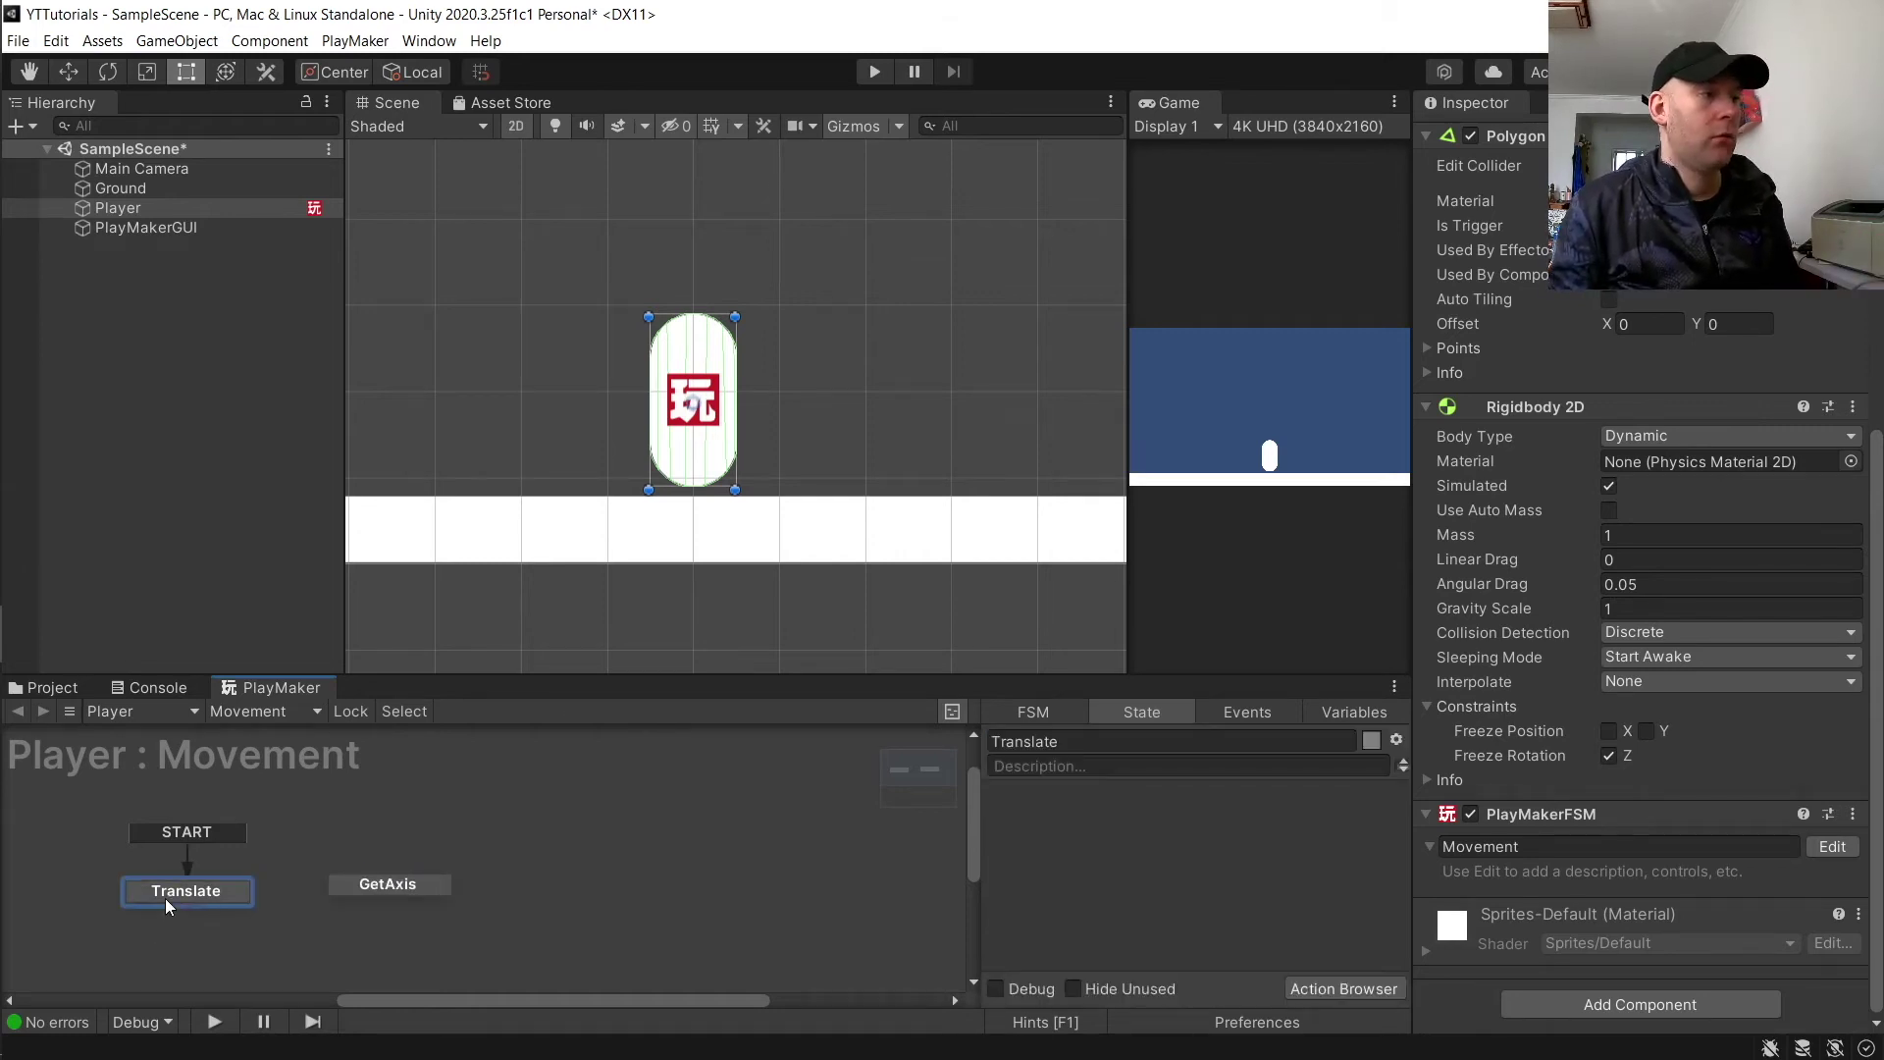
click(1247, 711)
Step: Add the events 'GetInput' and 'Move' to the Movement FSM
click(1148, 958)
text(G)
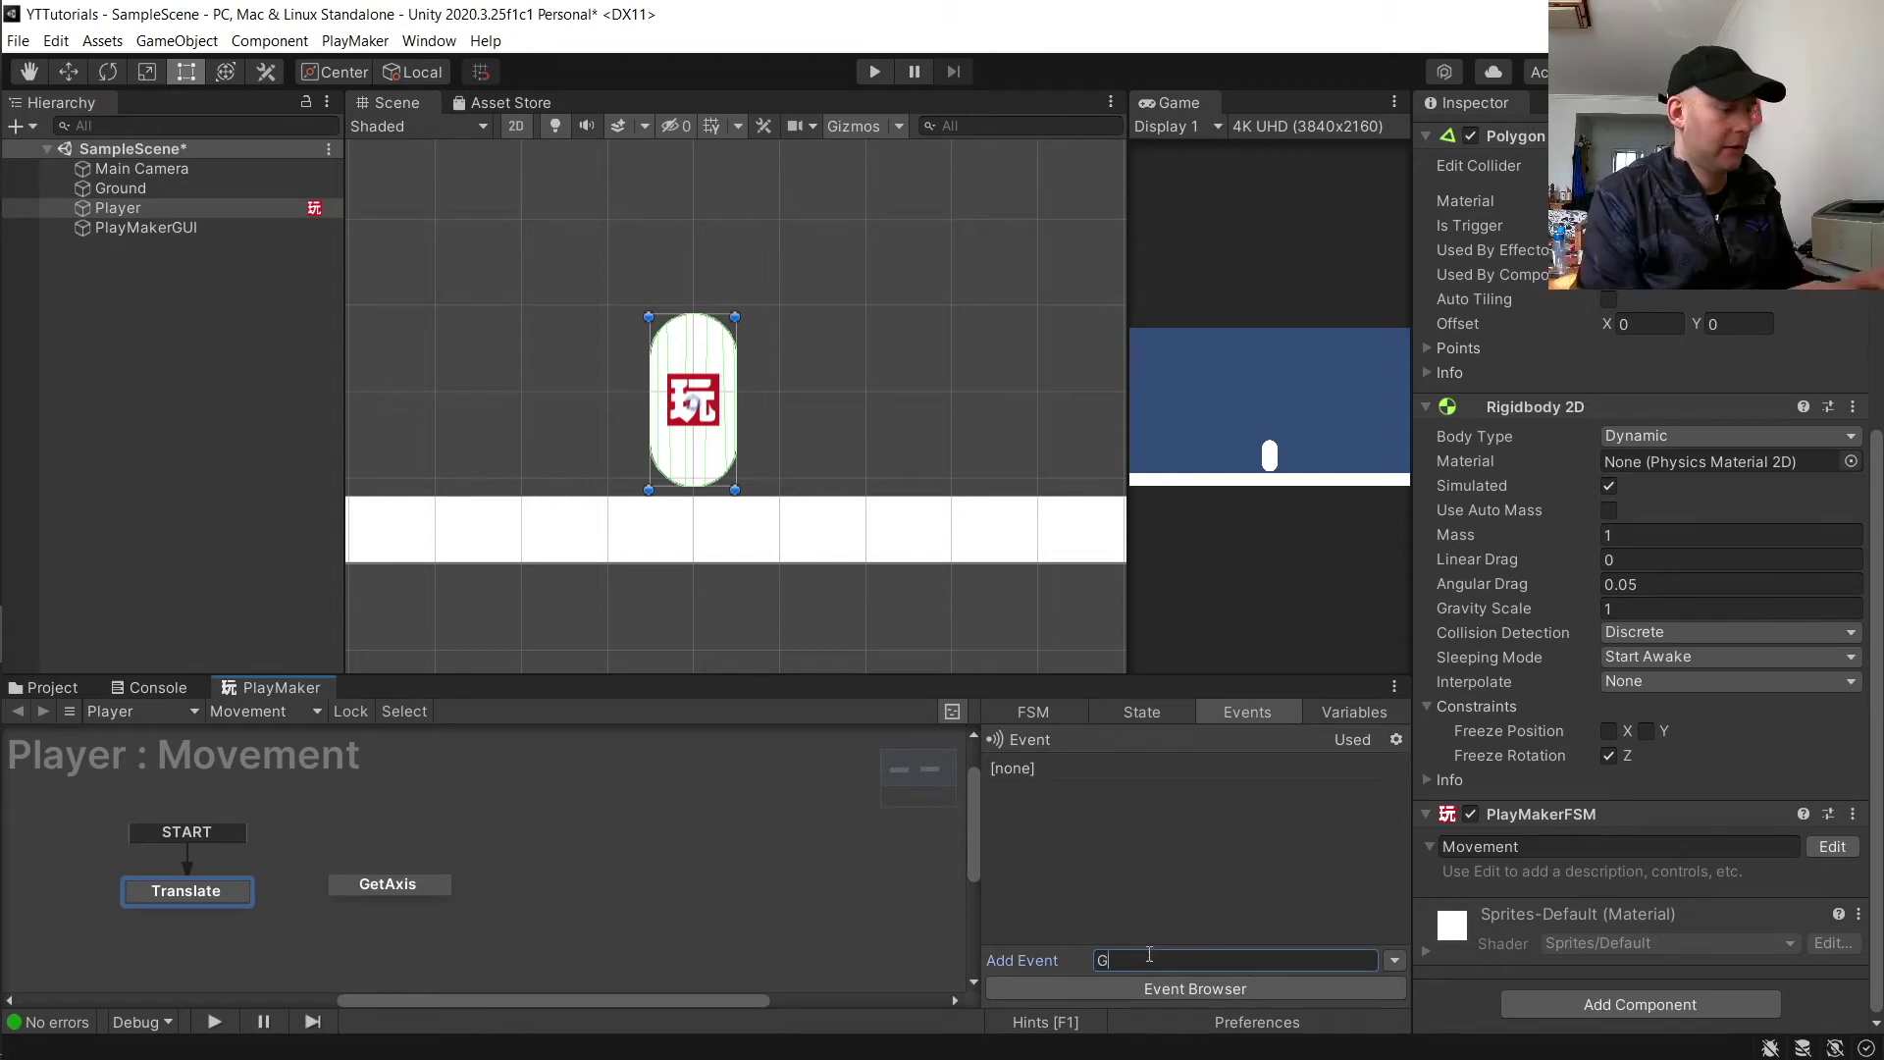
text(etInput)
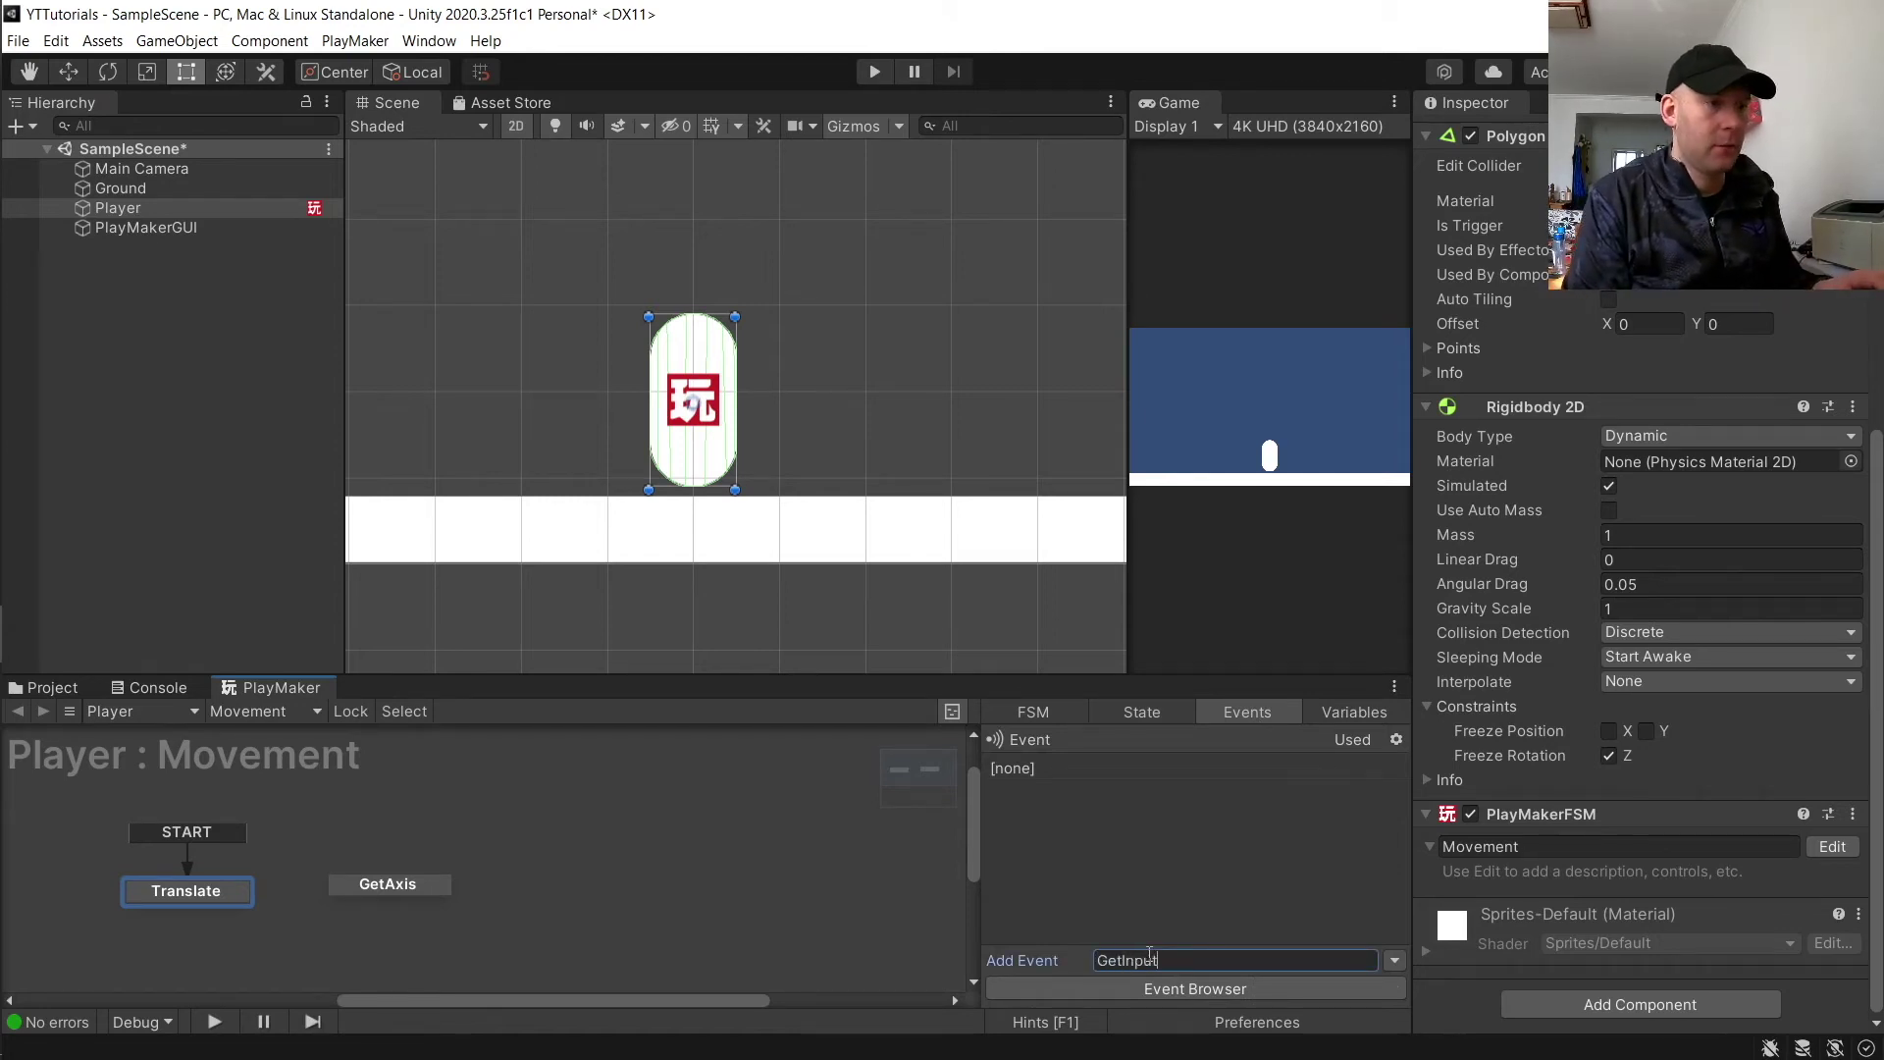
key(Return)
text(Move)
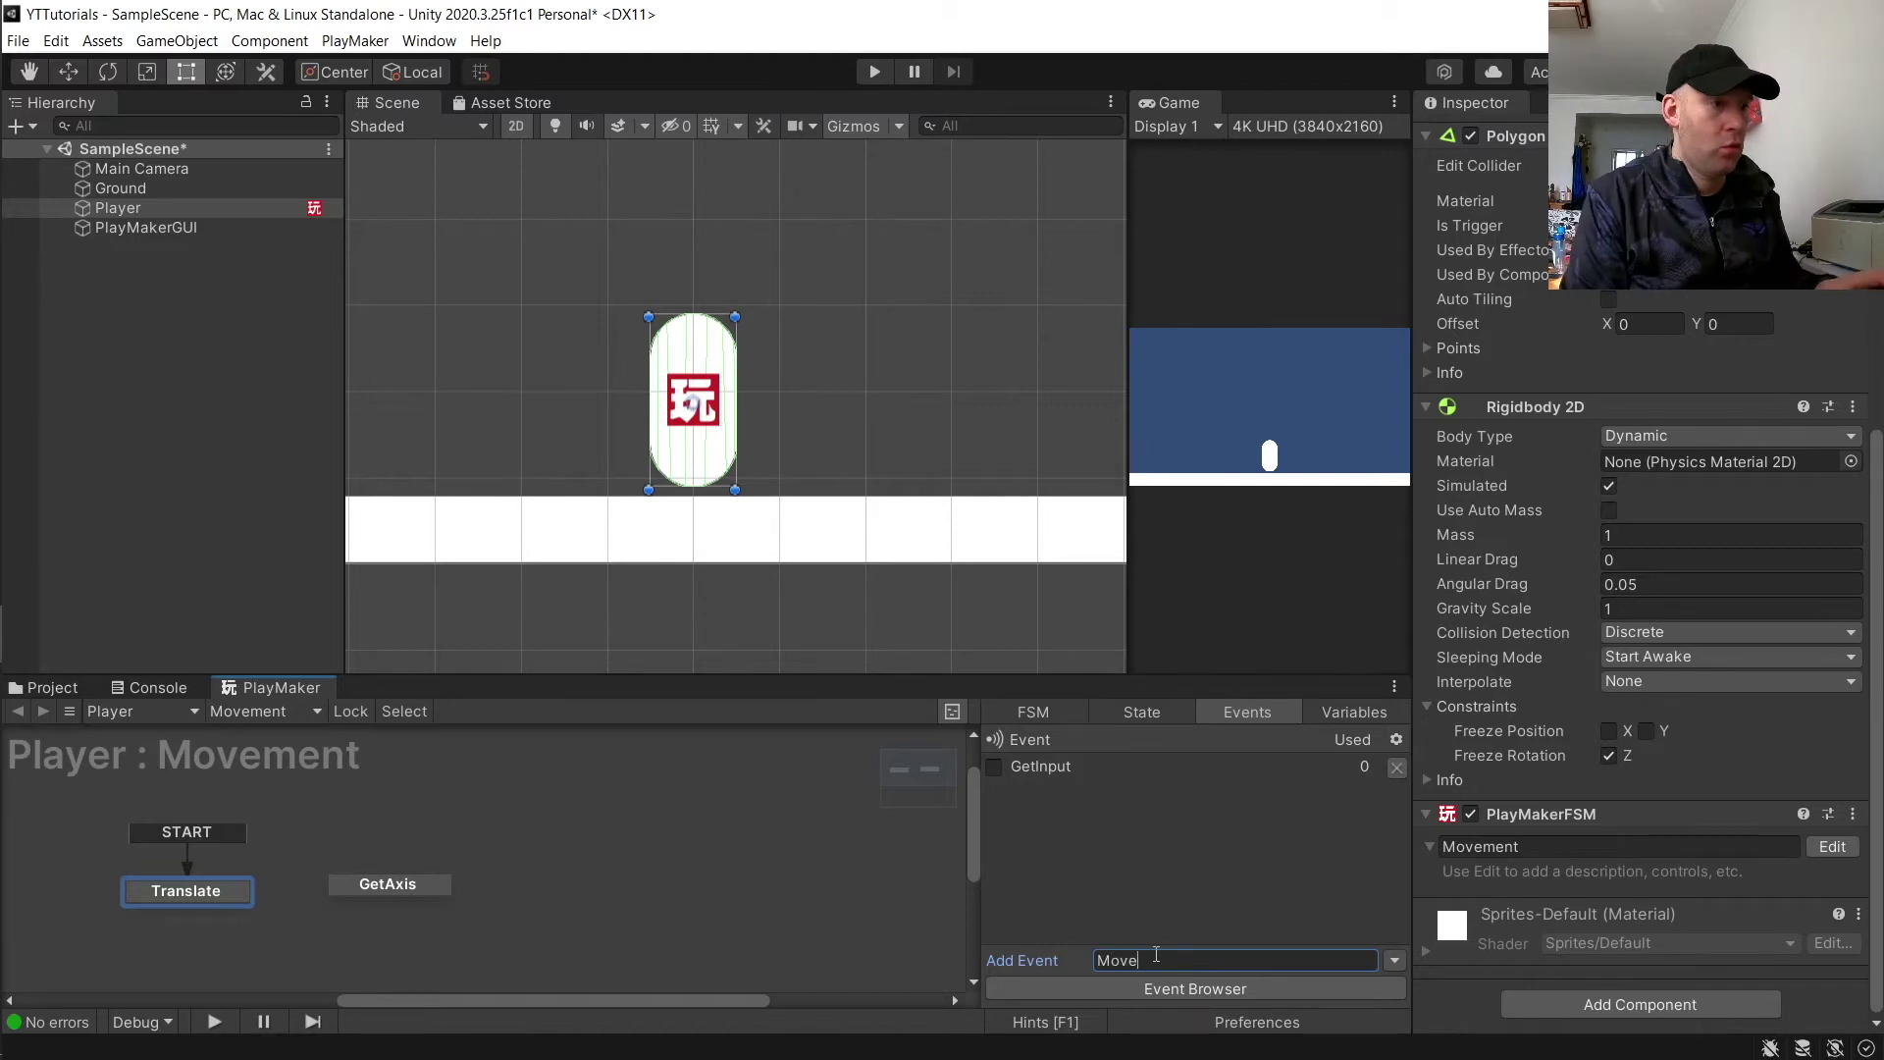
key(Return)
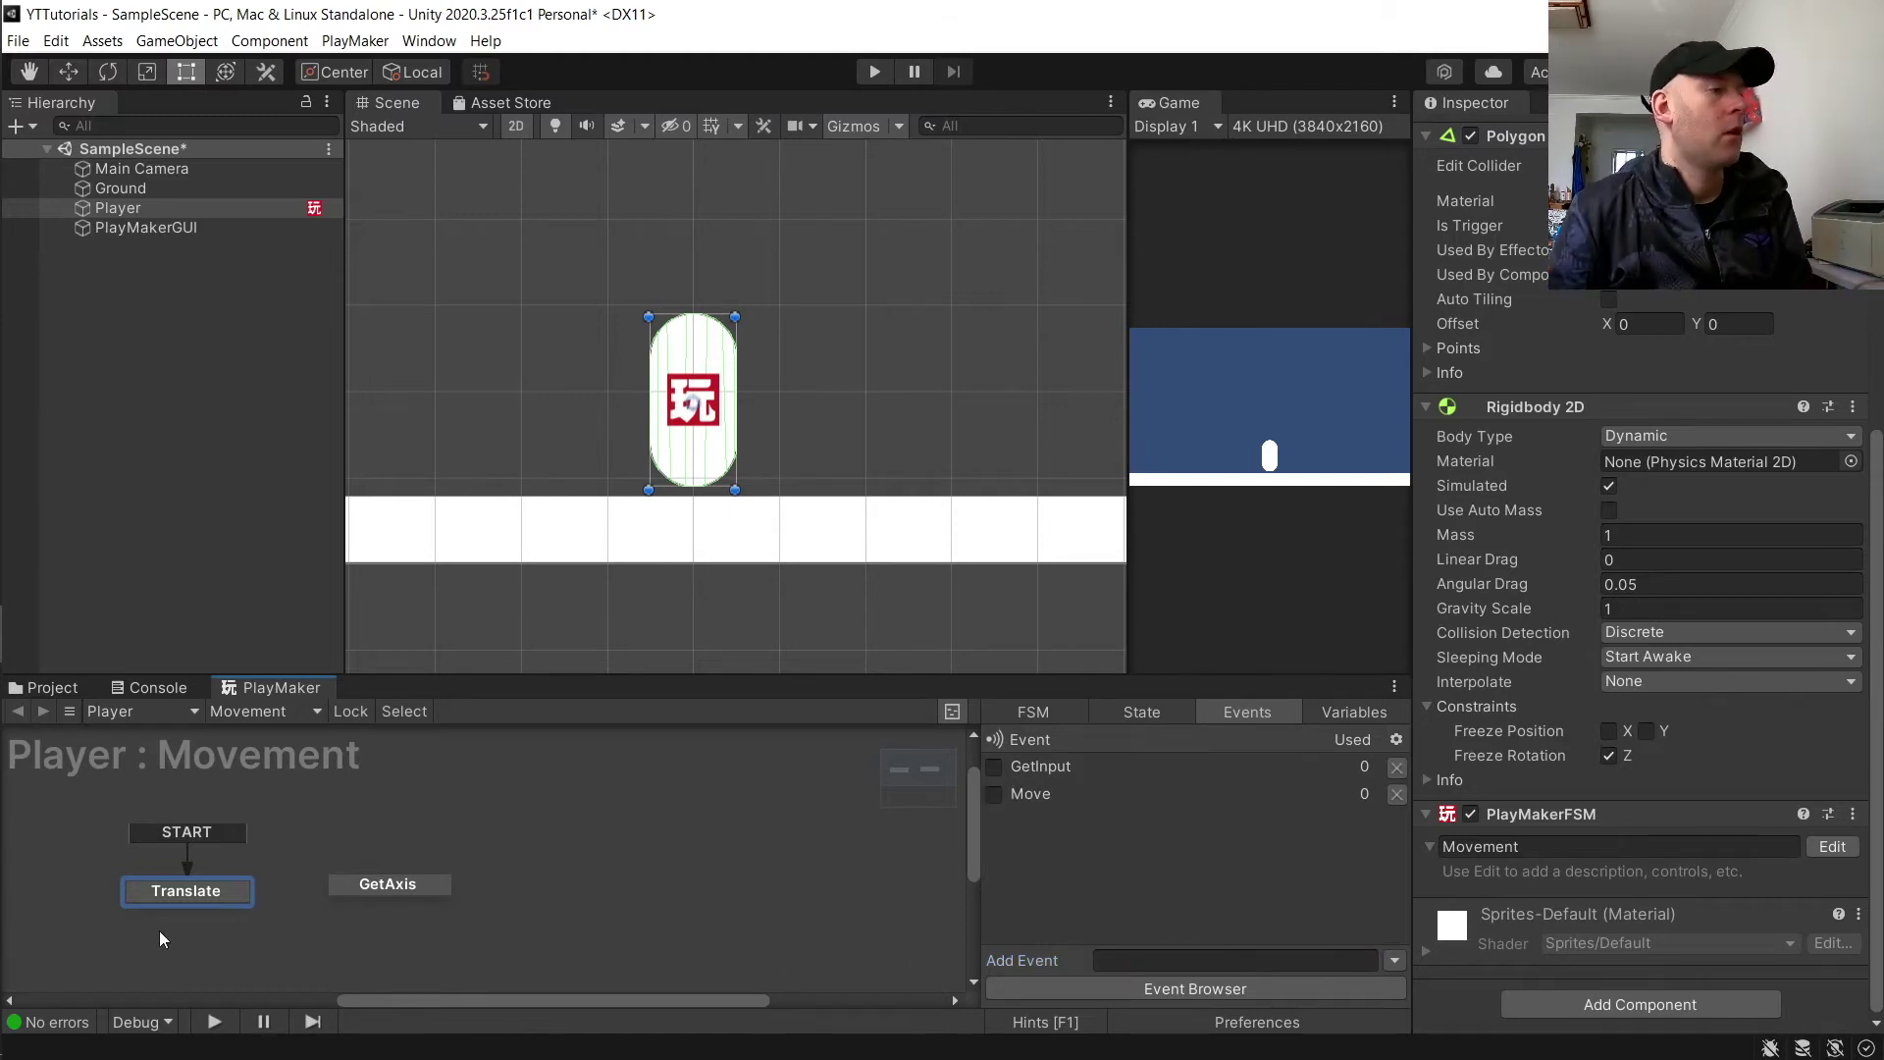
Step: Give Translate a GetInput transition and GetAxis a Move transition
right_click(149, 899)
mouse_move(298, 697)
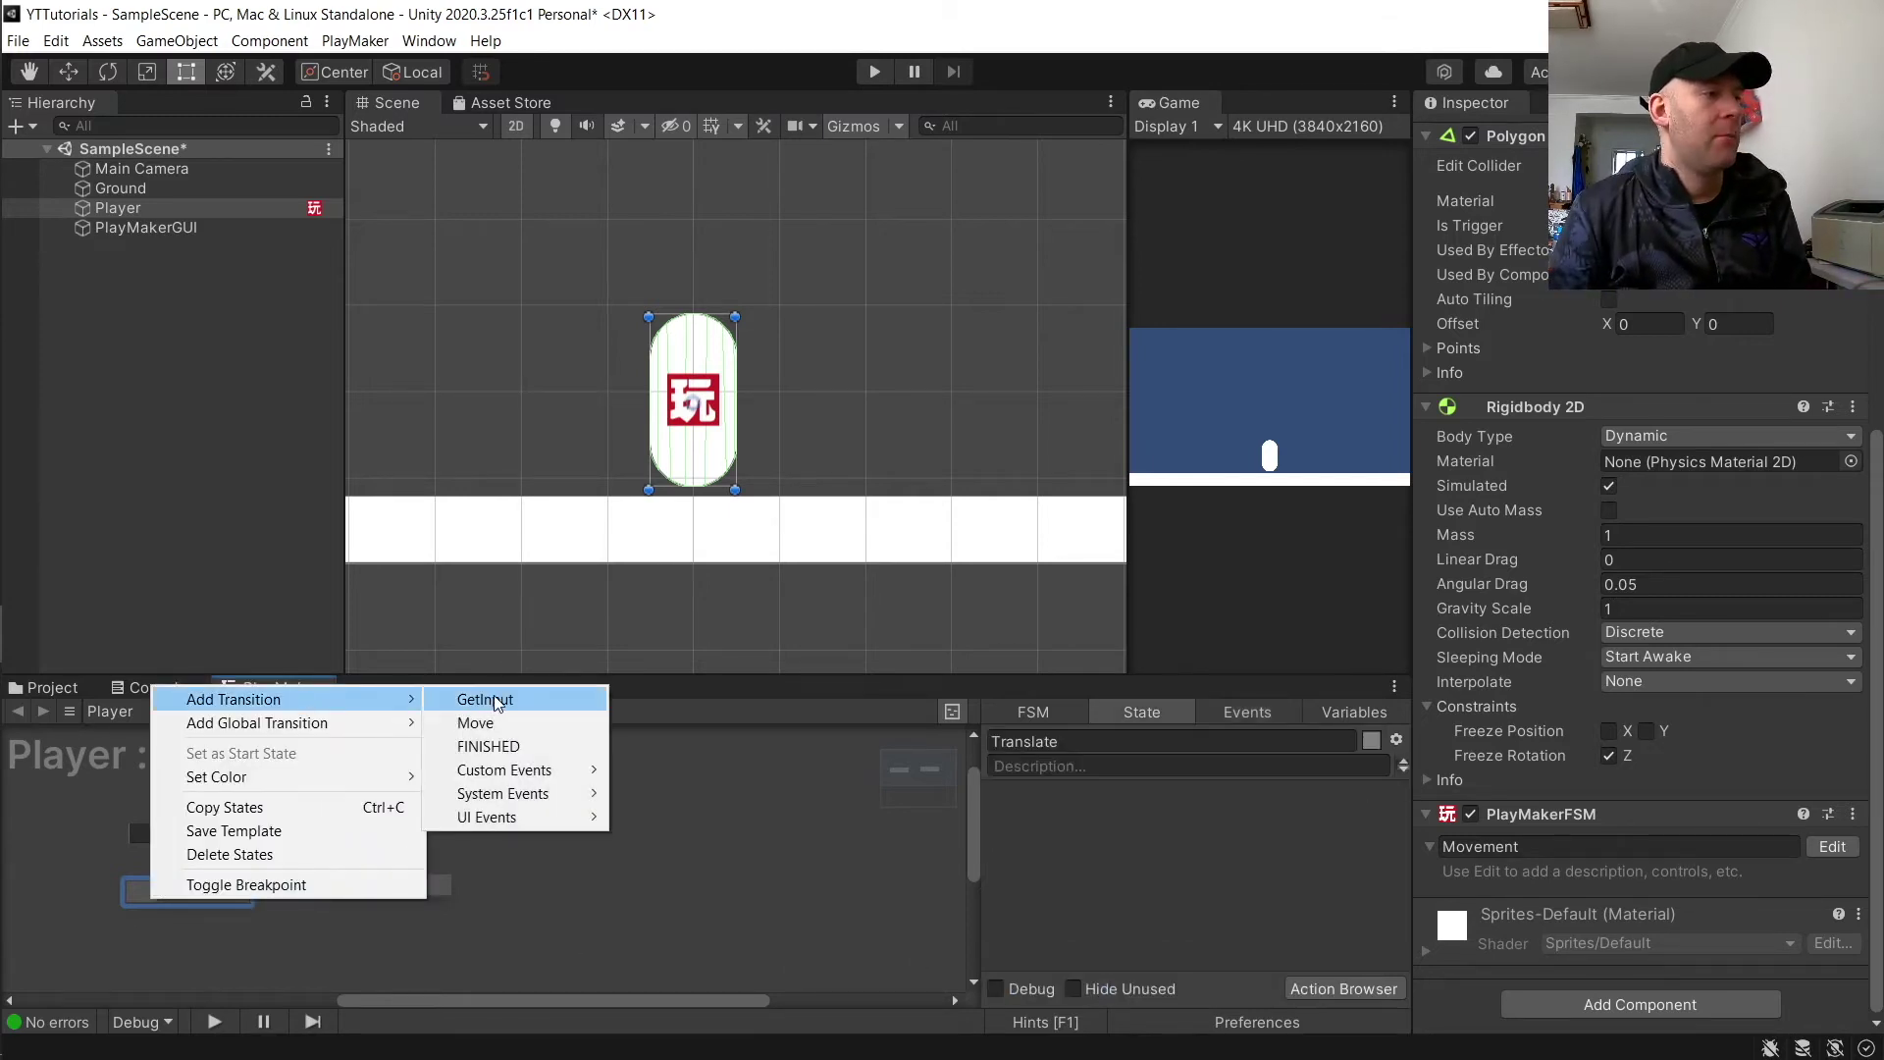
click(359, 925)
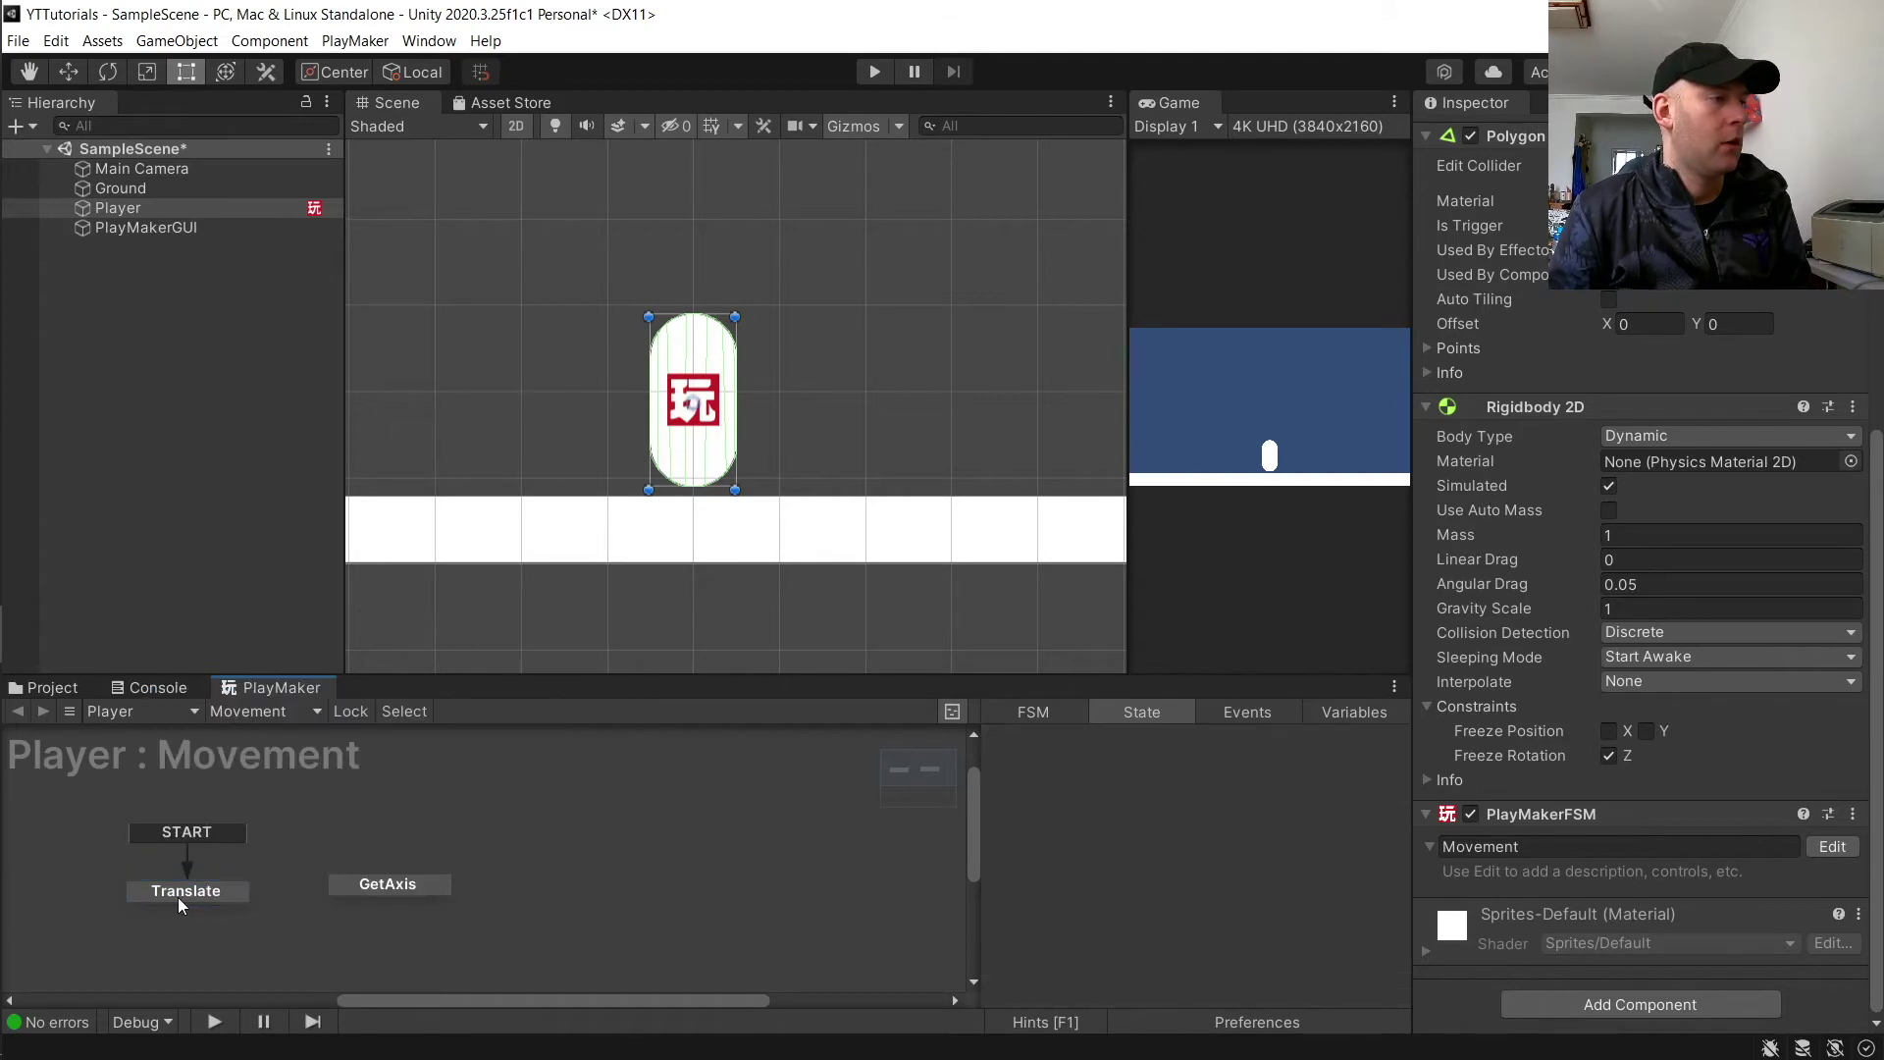
right_click(179, 897)
mouse_move(309, 695)
click(510, 695)
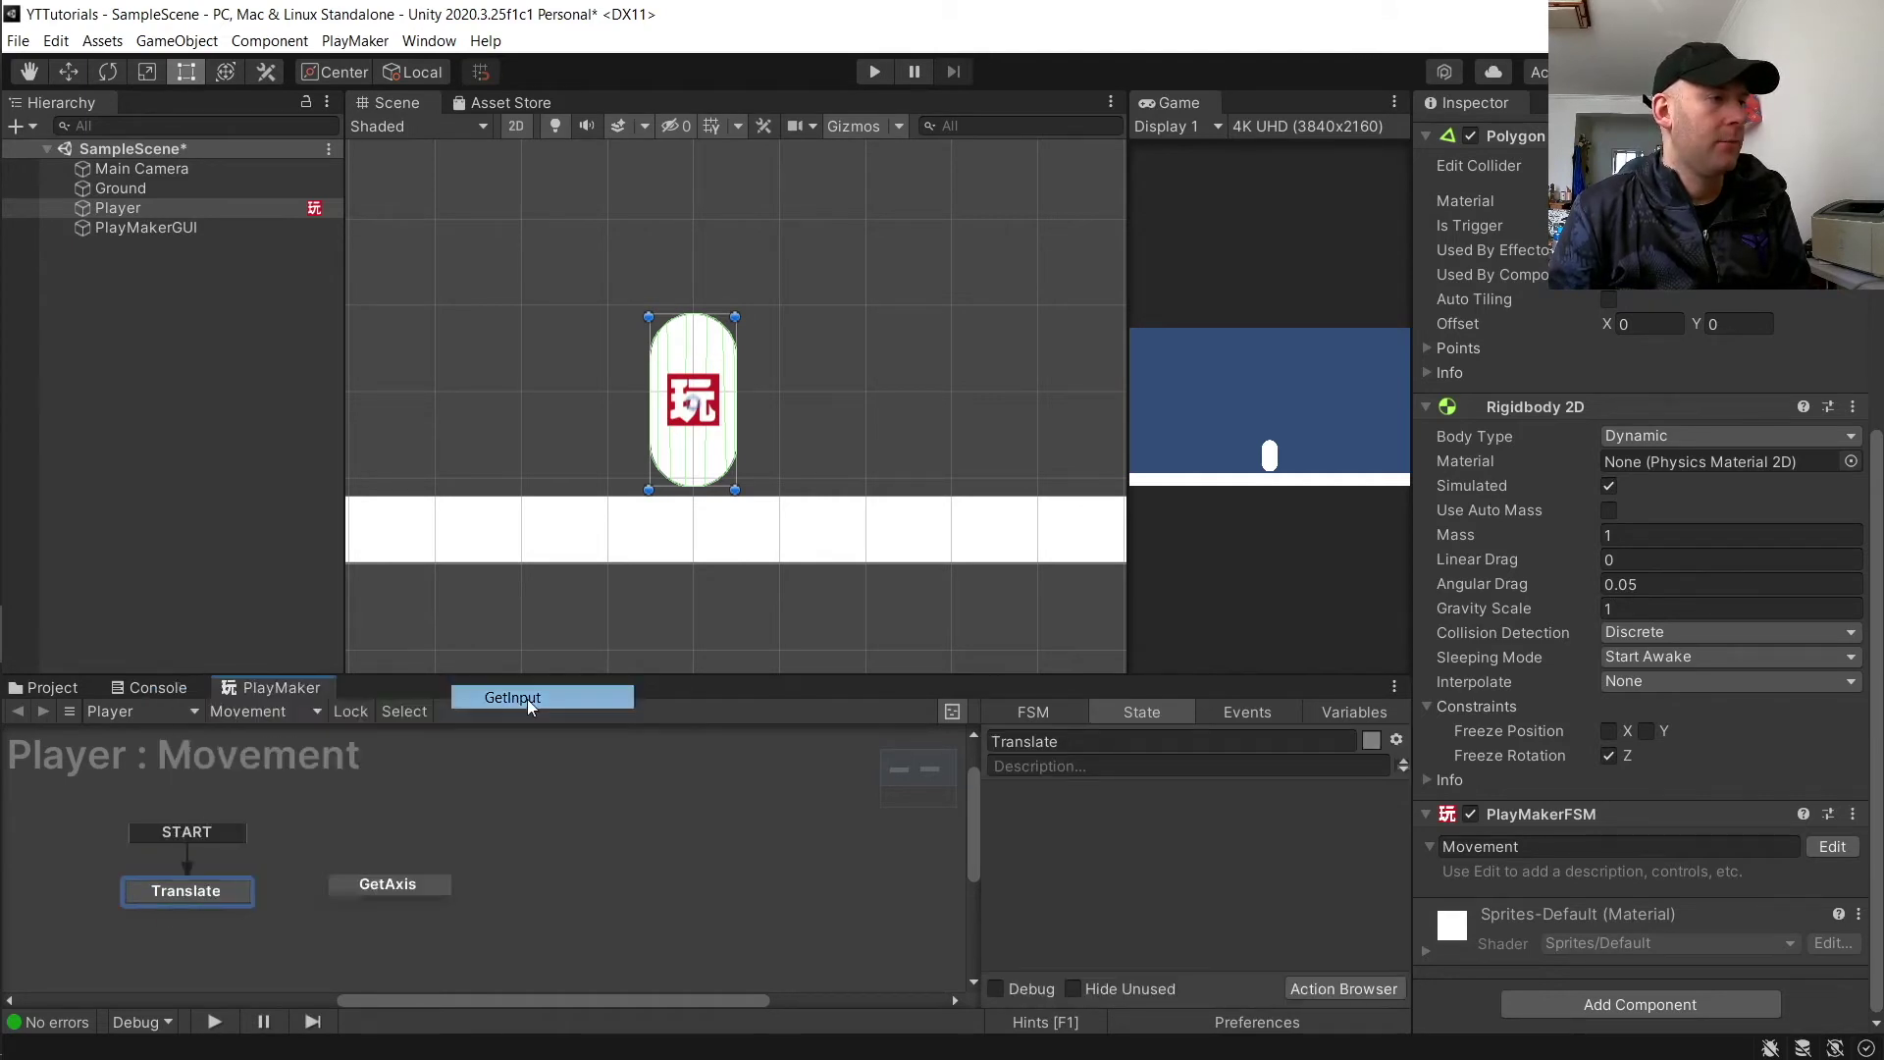
click(382, 883)
right_click(393, 887)
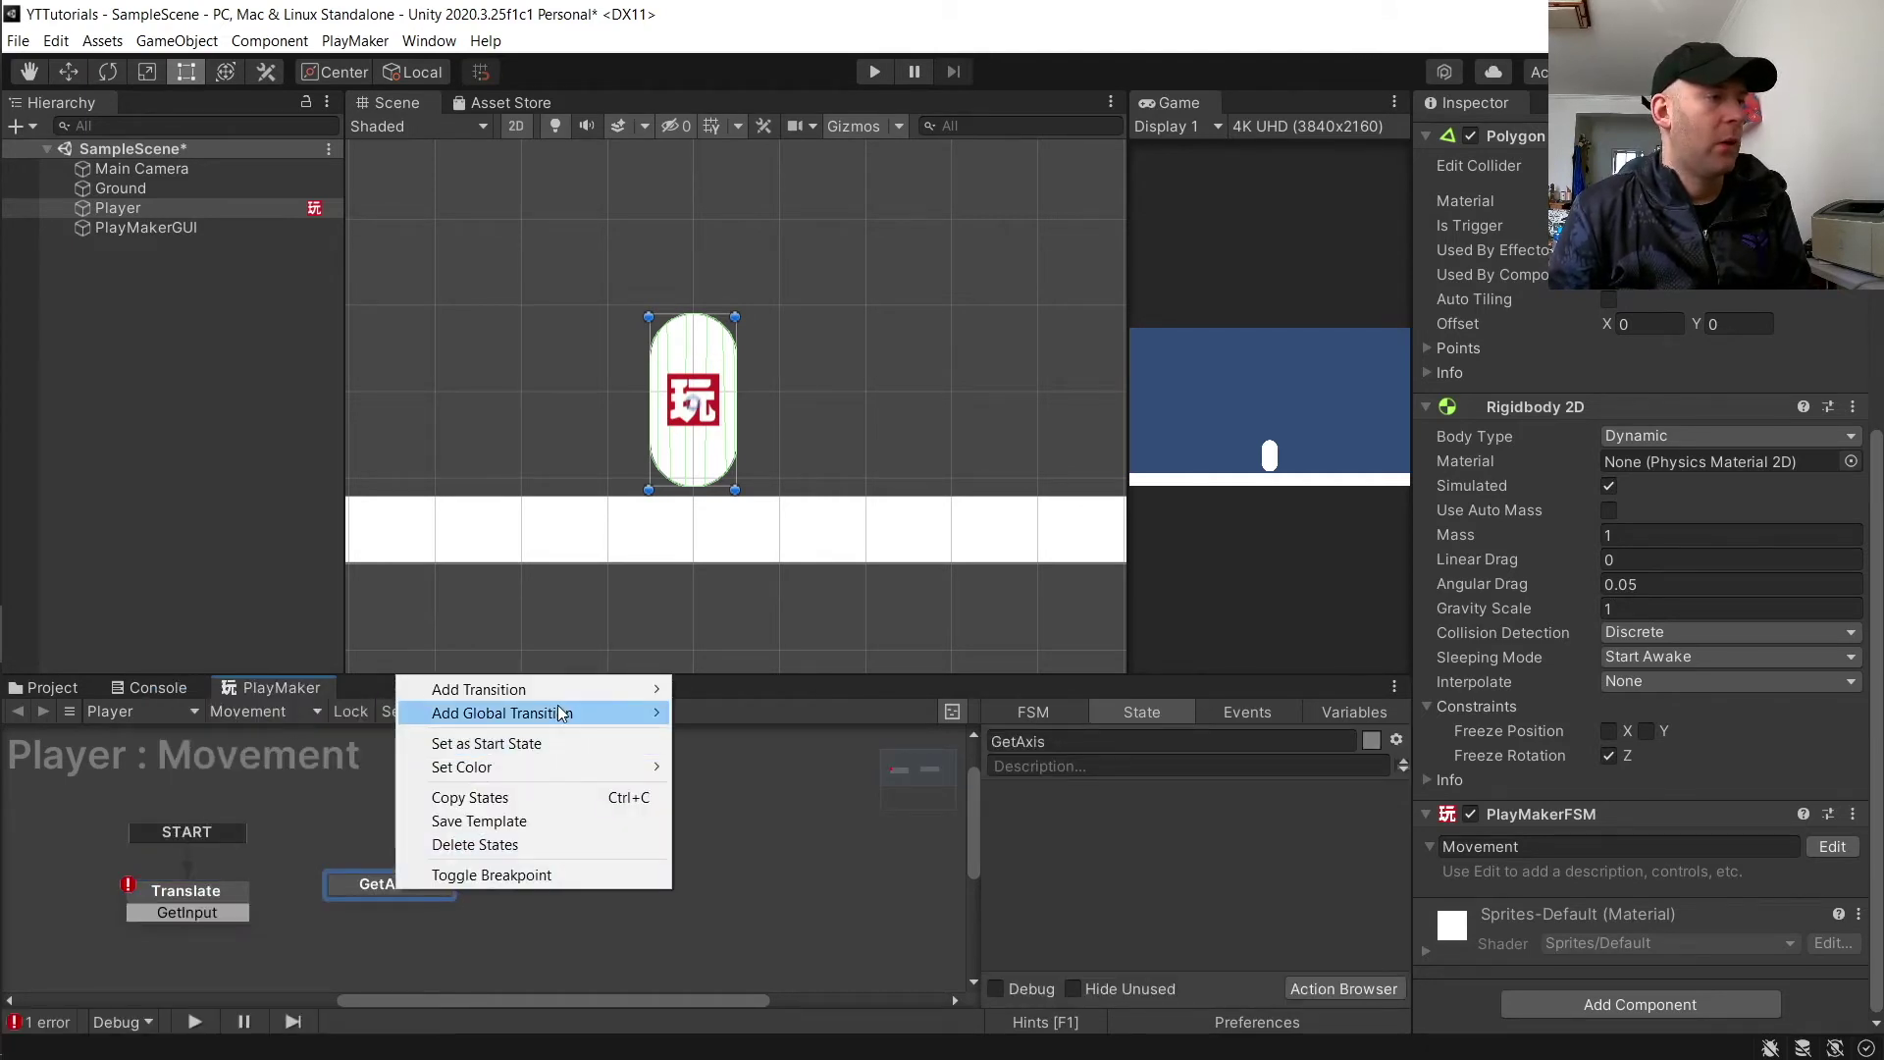
mouse_move(579, 687)
click(716, 711)
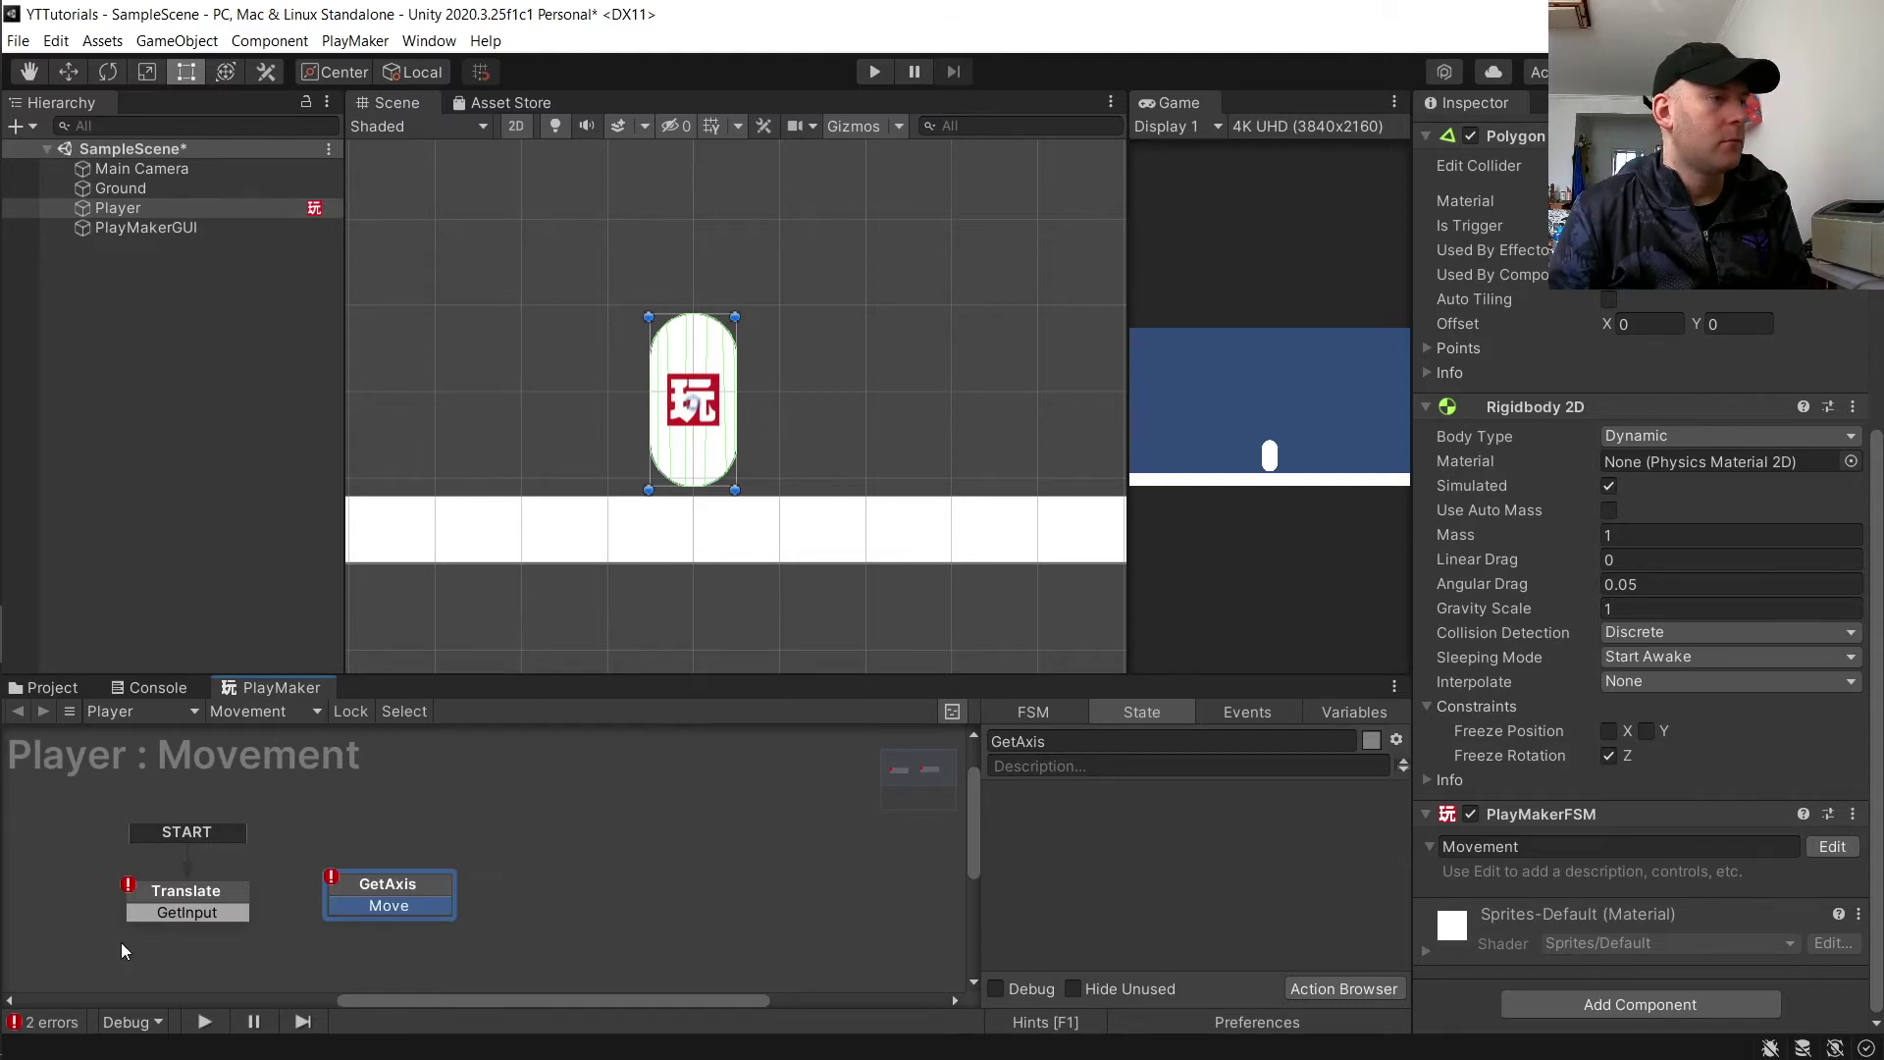
Step: Connect Translate's GetInput to GetAxis and GetAxis's Move back to Translate
drag(187, 918, 356, 916)
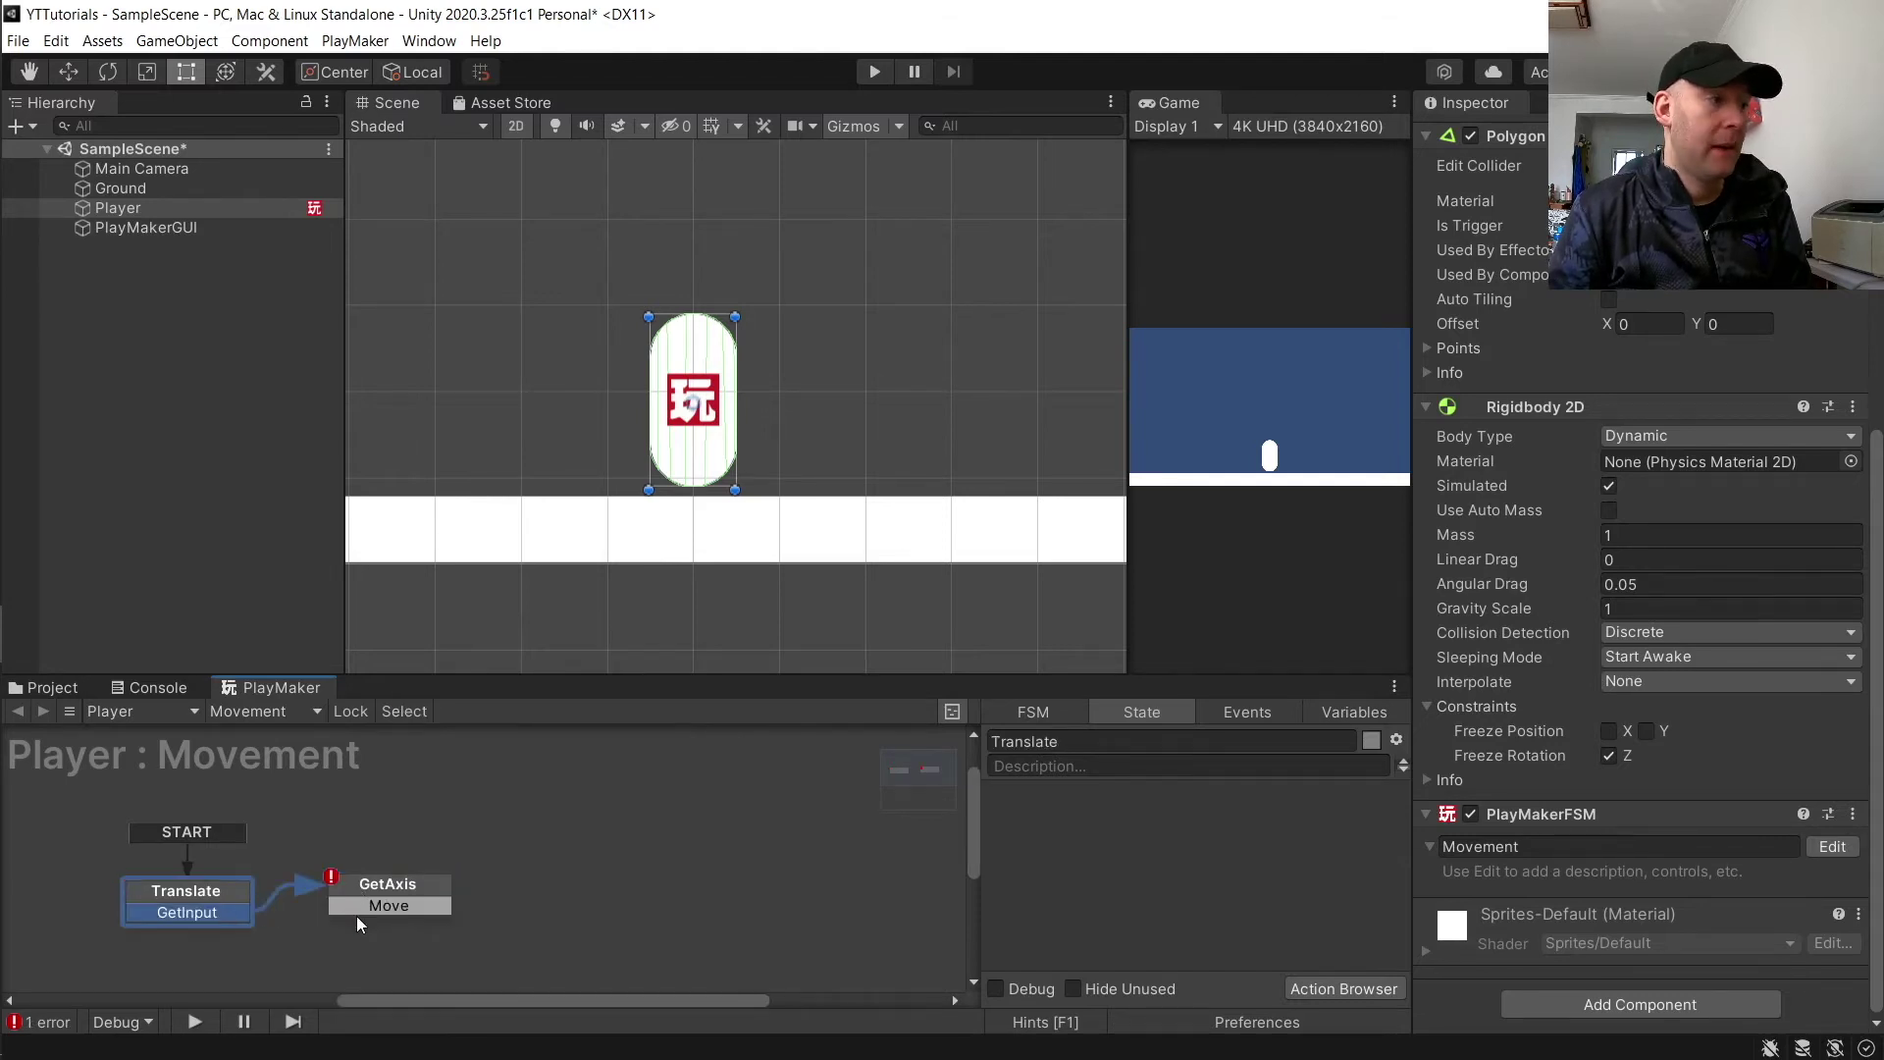
click(332, 903)
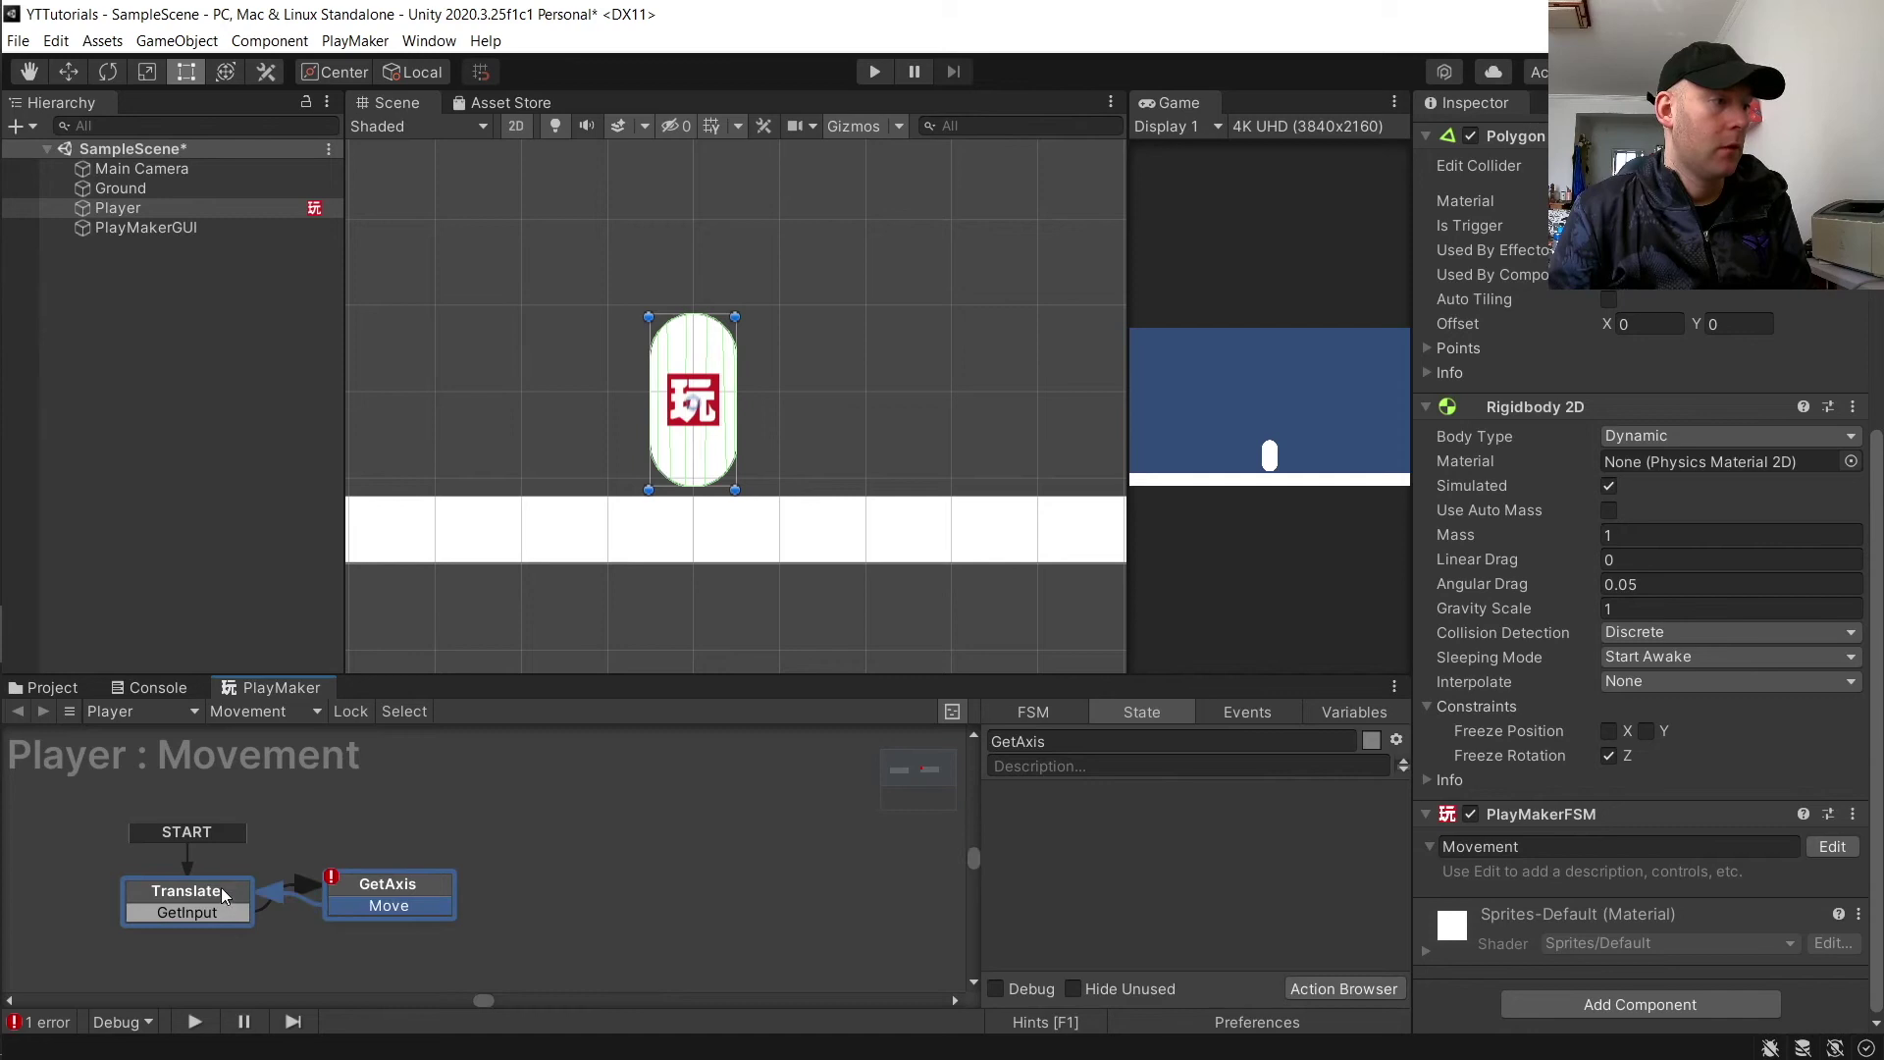
click(442, 828)
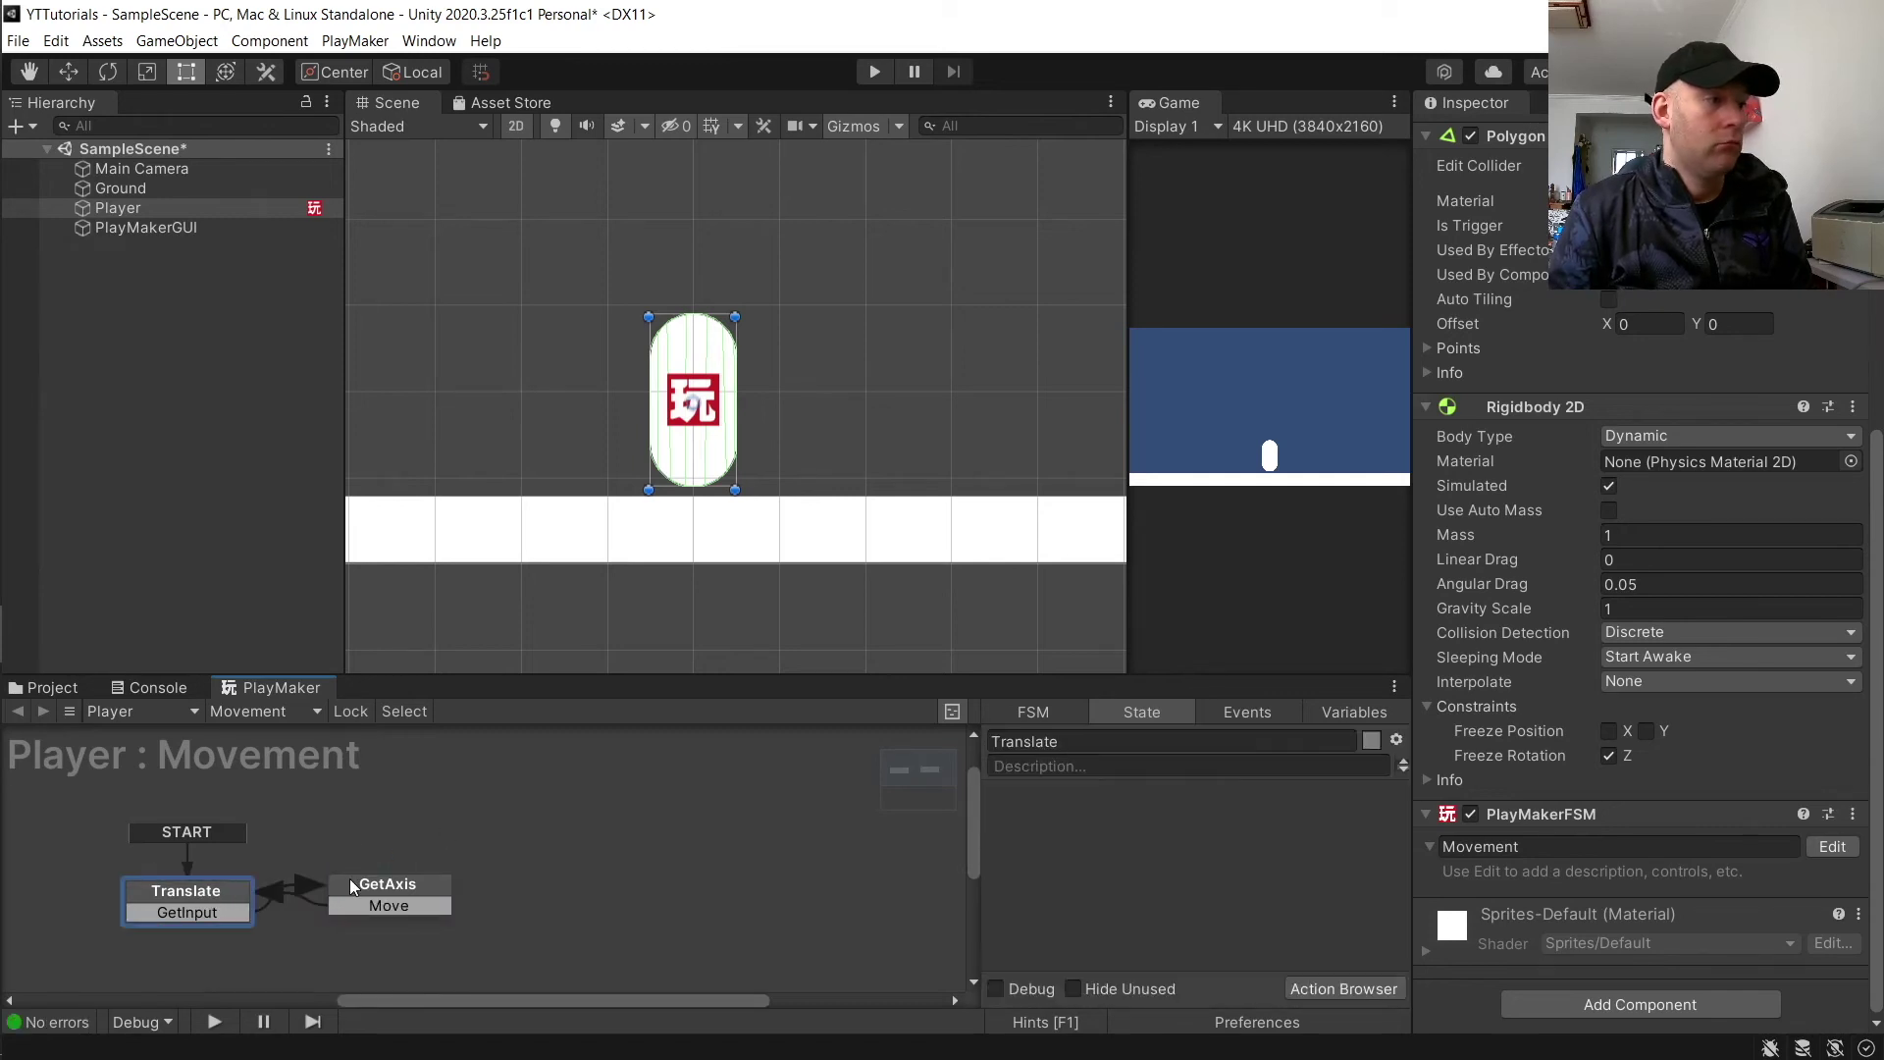
click(350, 882)
click(146, 886)
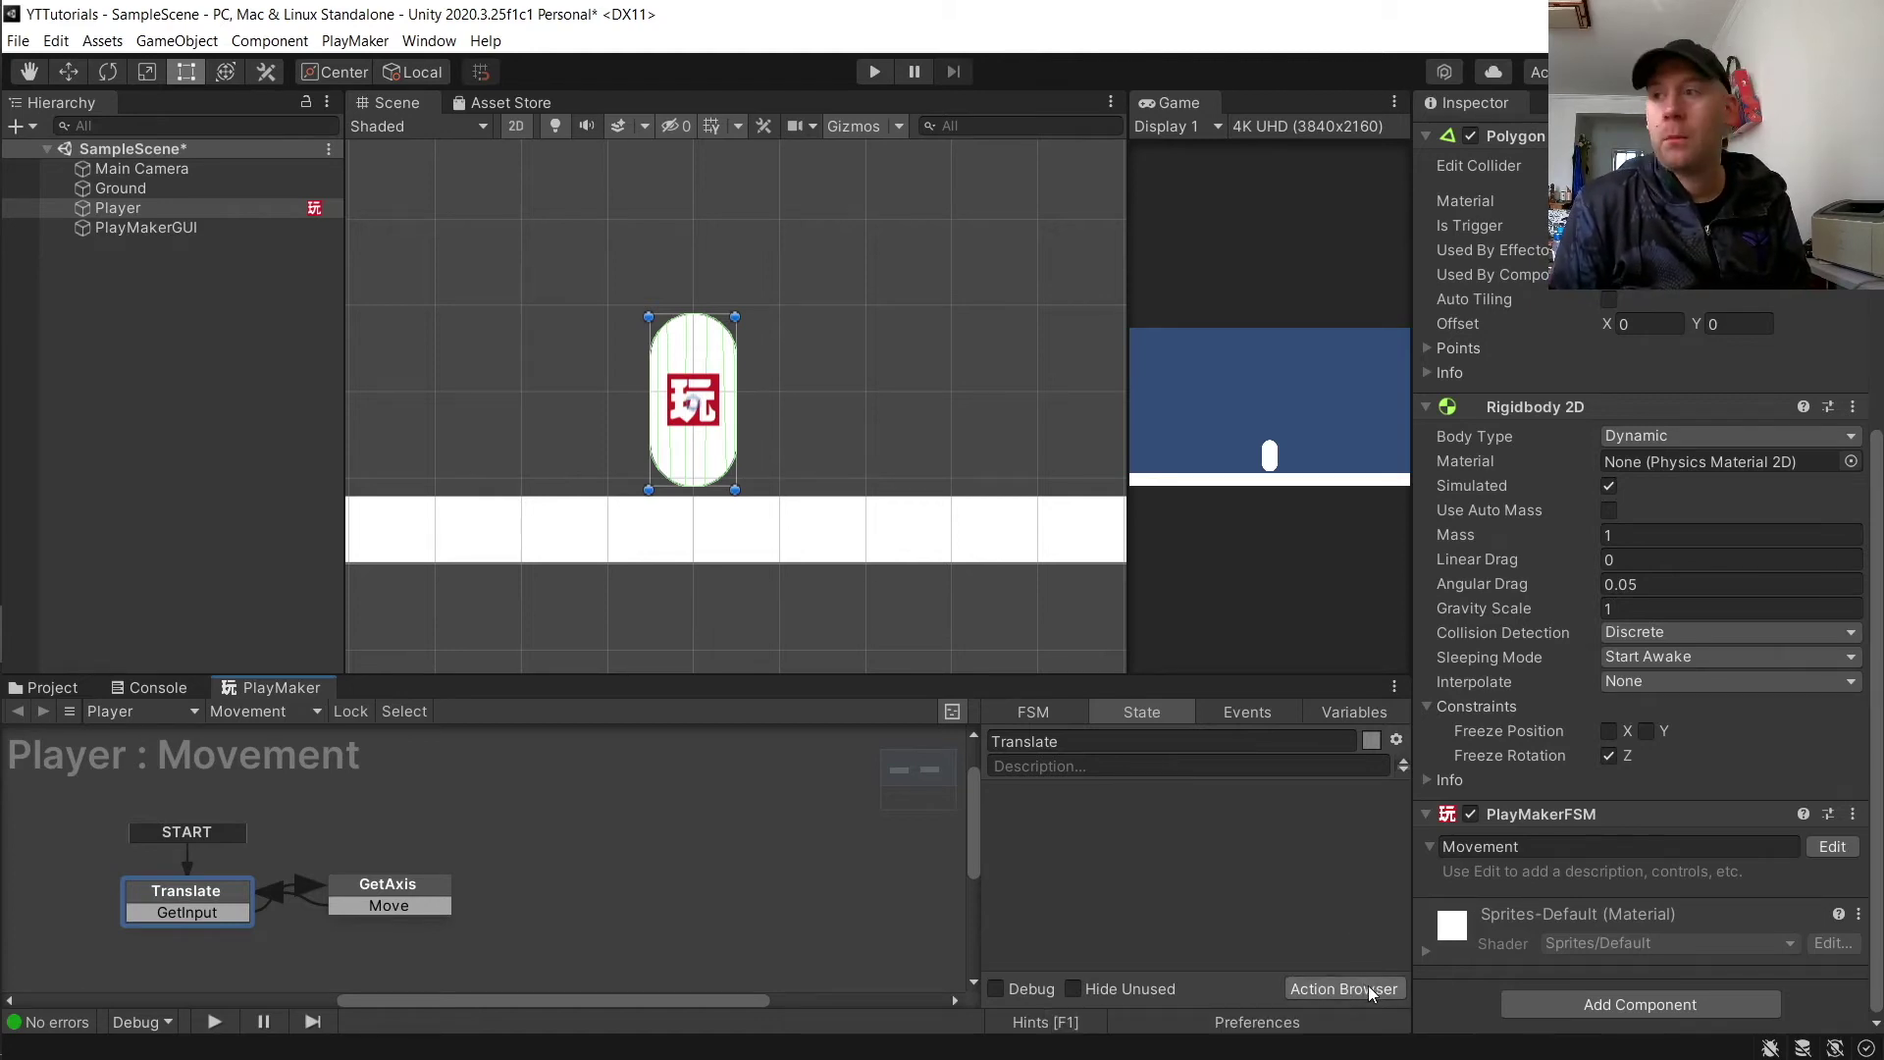
Step: Add Translate and Next Frame Event actions to the Translate state from the Action Browser
click(1344, 988)
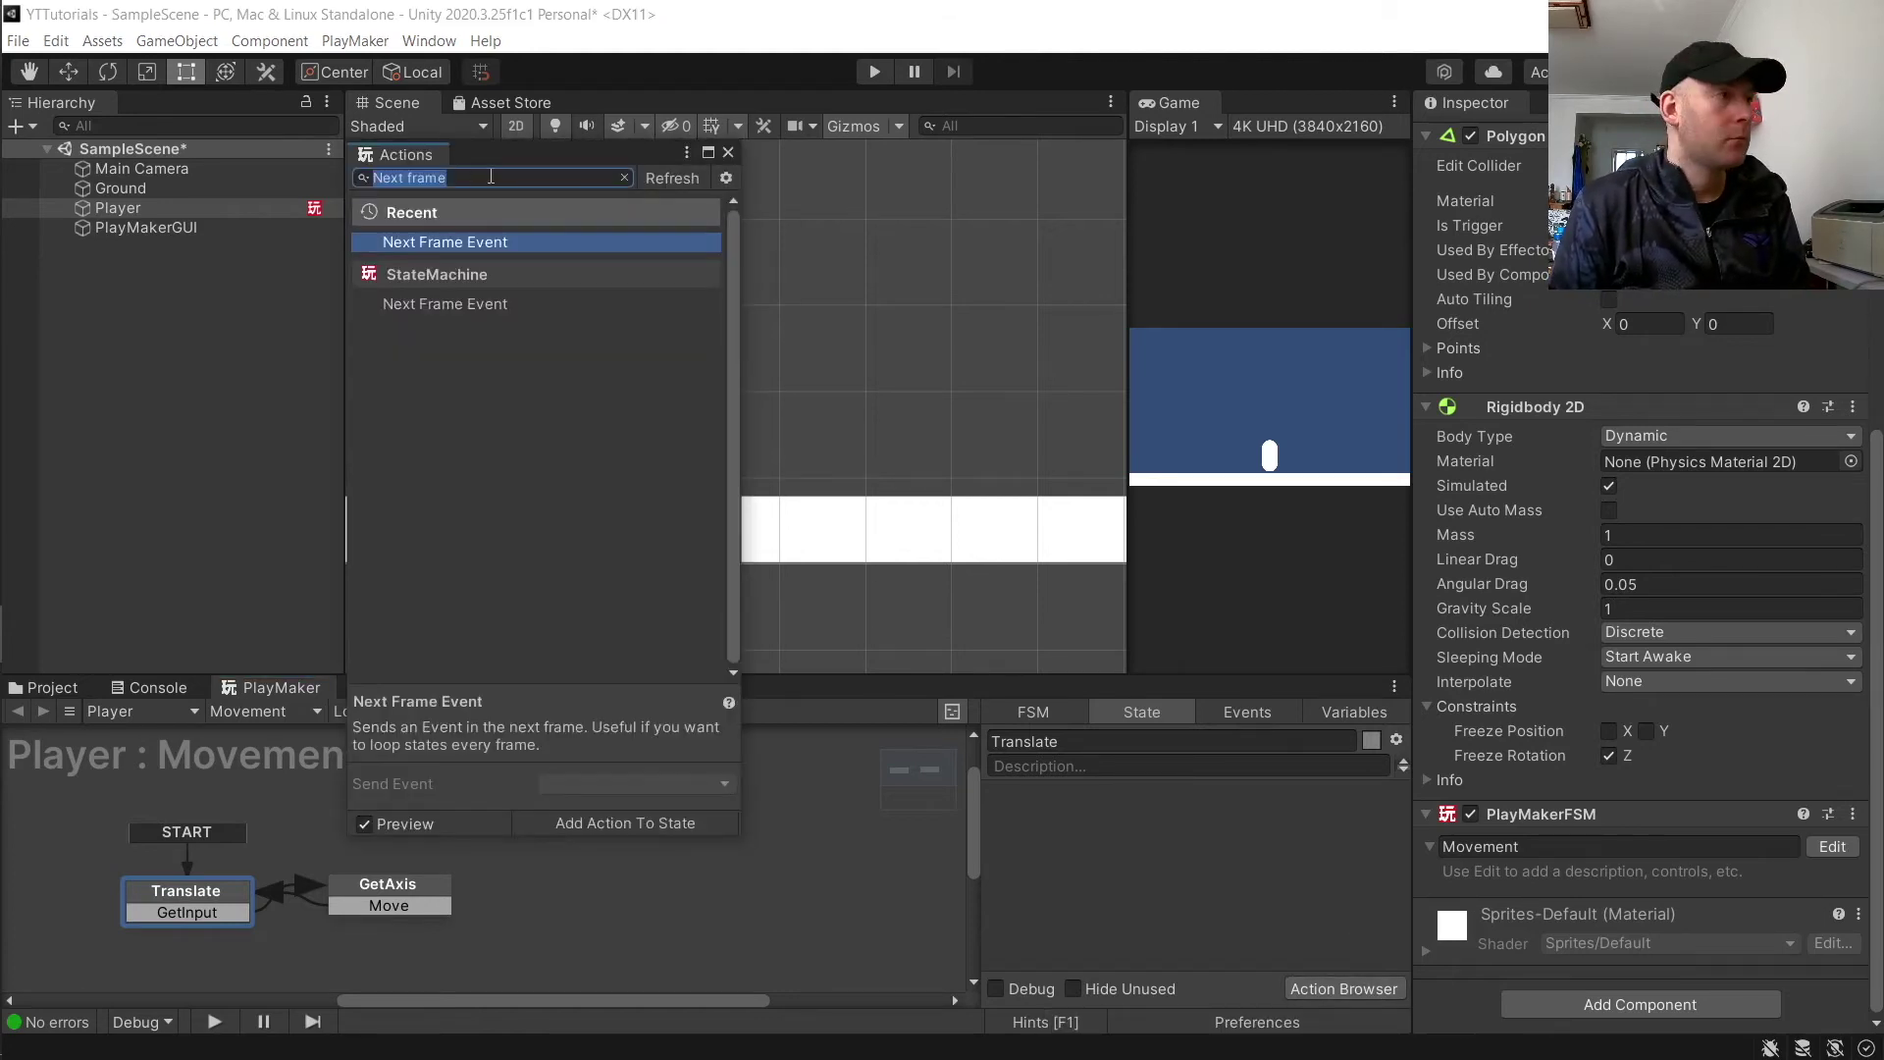
click(624, 178)
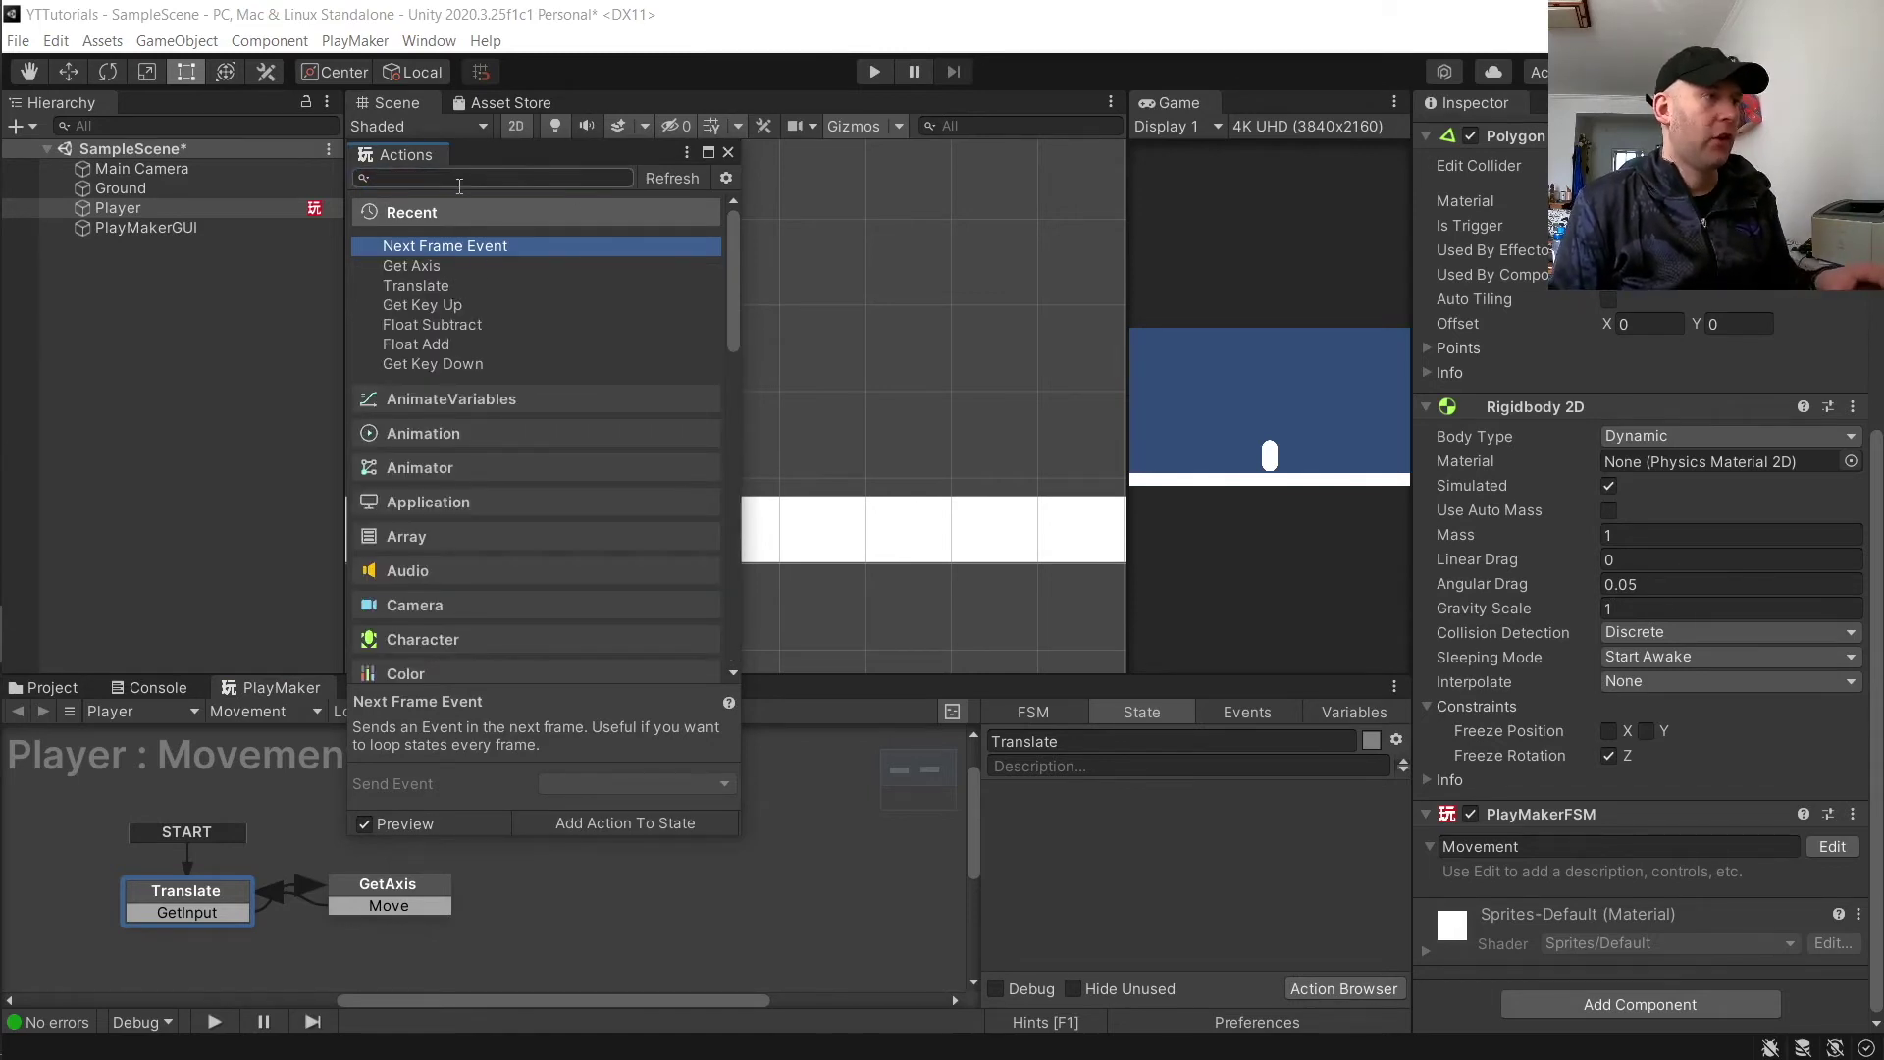
text(transl;)
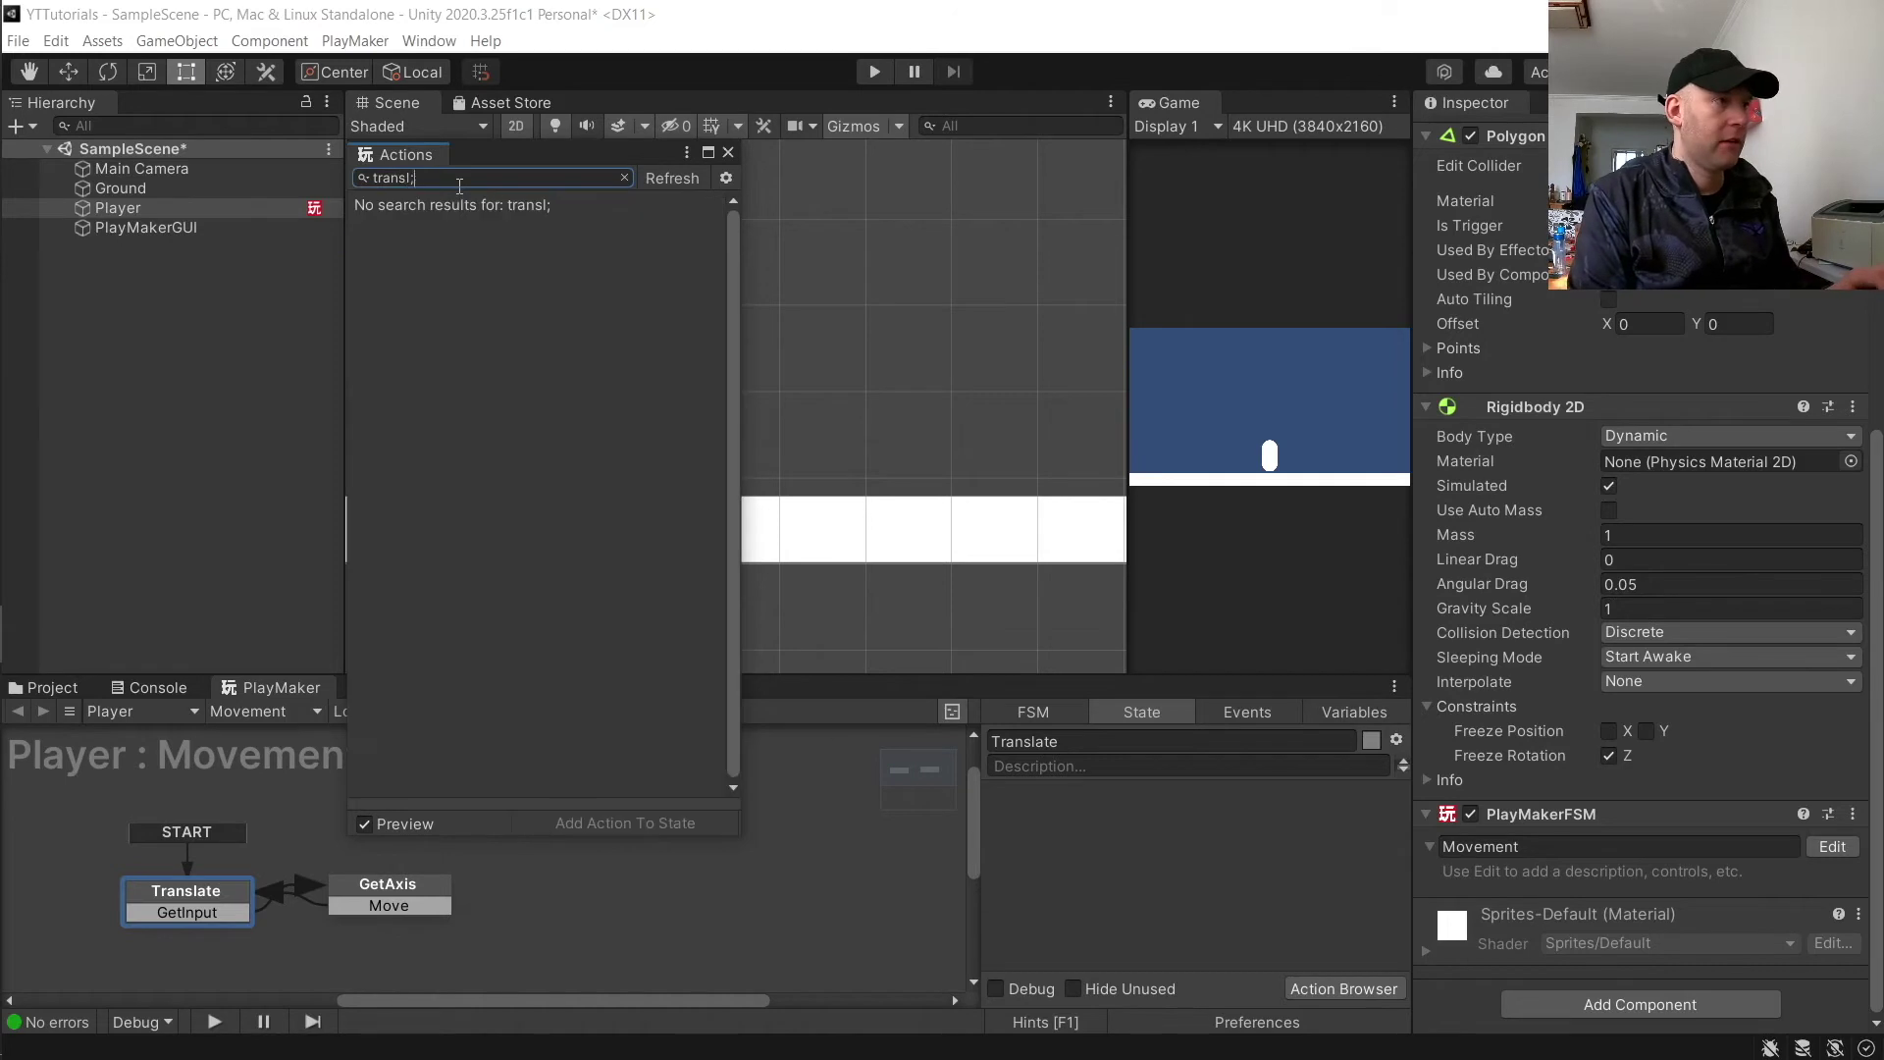
key(BackSpace)
text(ate)
key(Return)
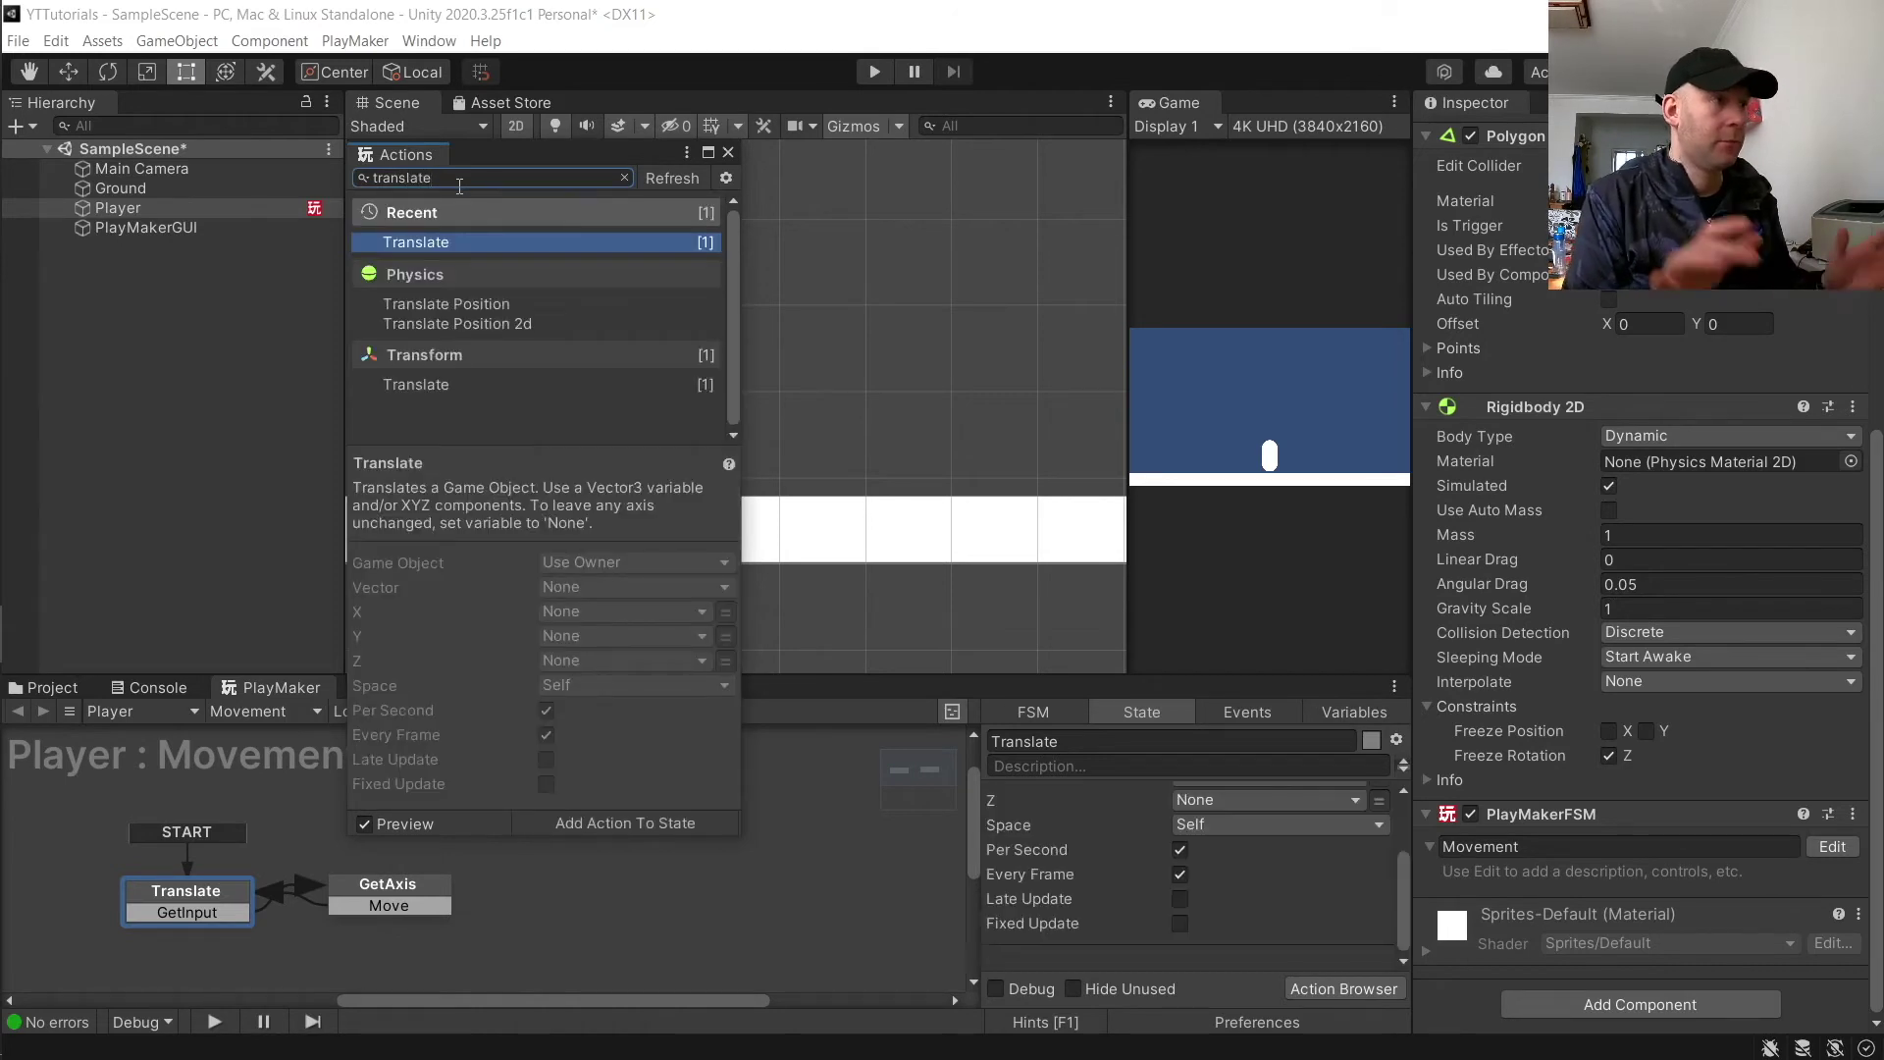
double_click(465, 179)
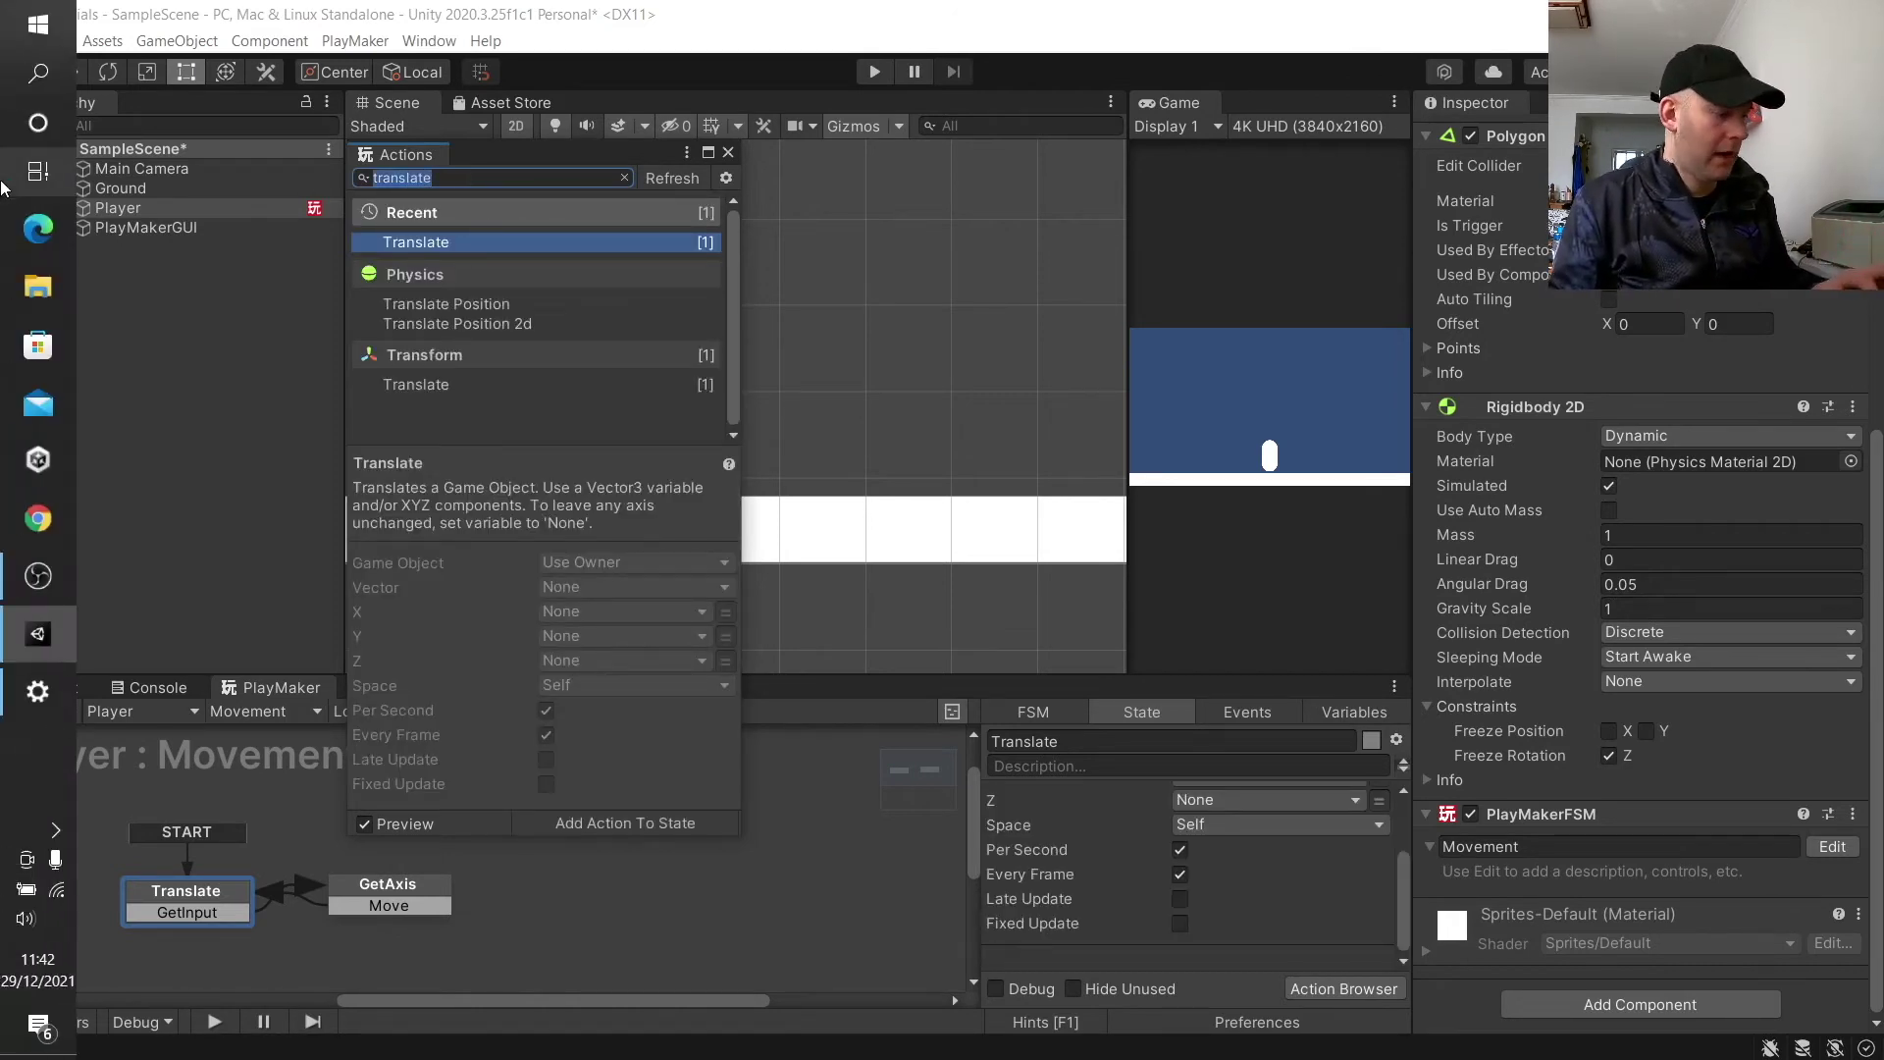
text(Next)
double_click(544, 245)
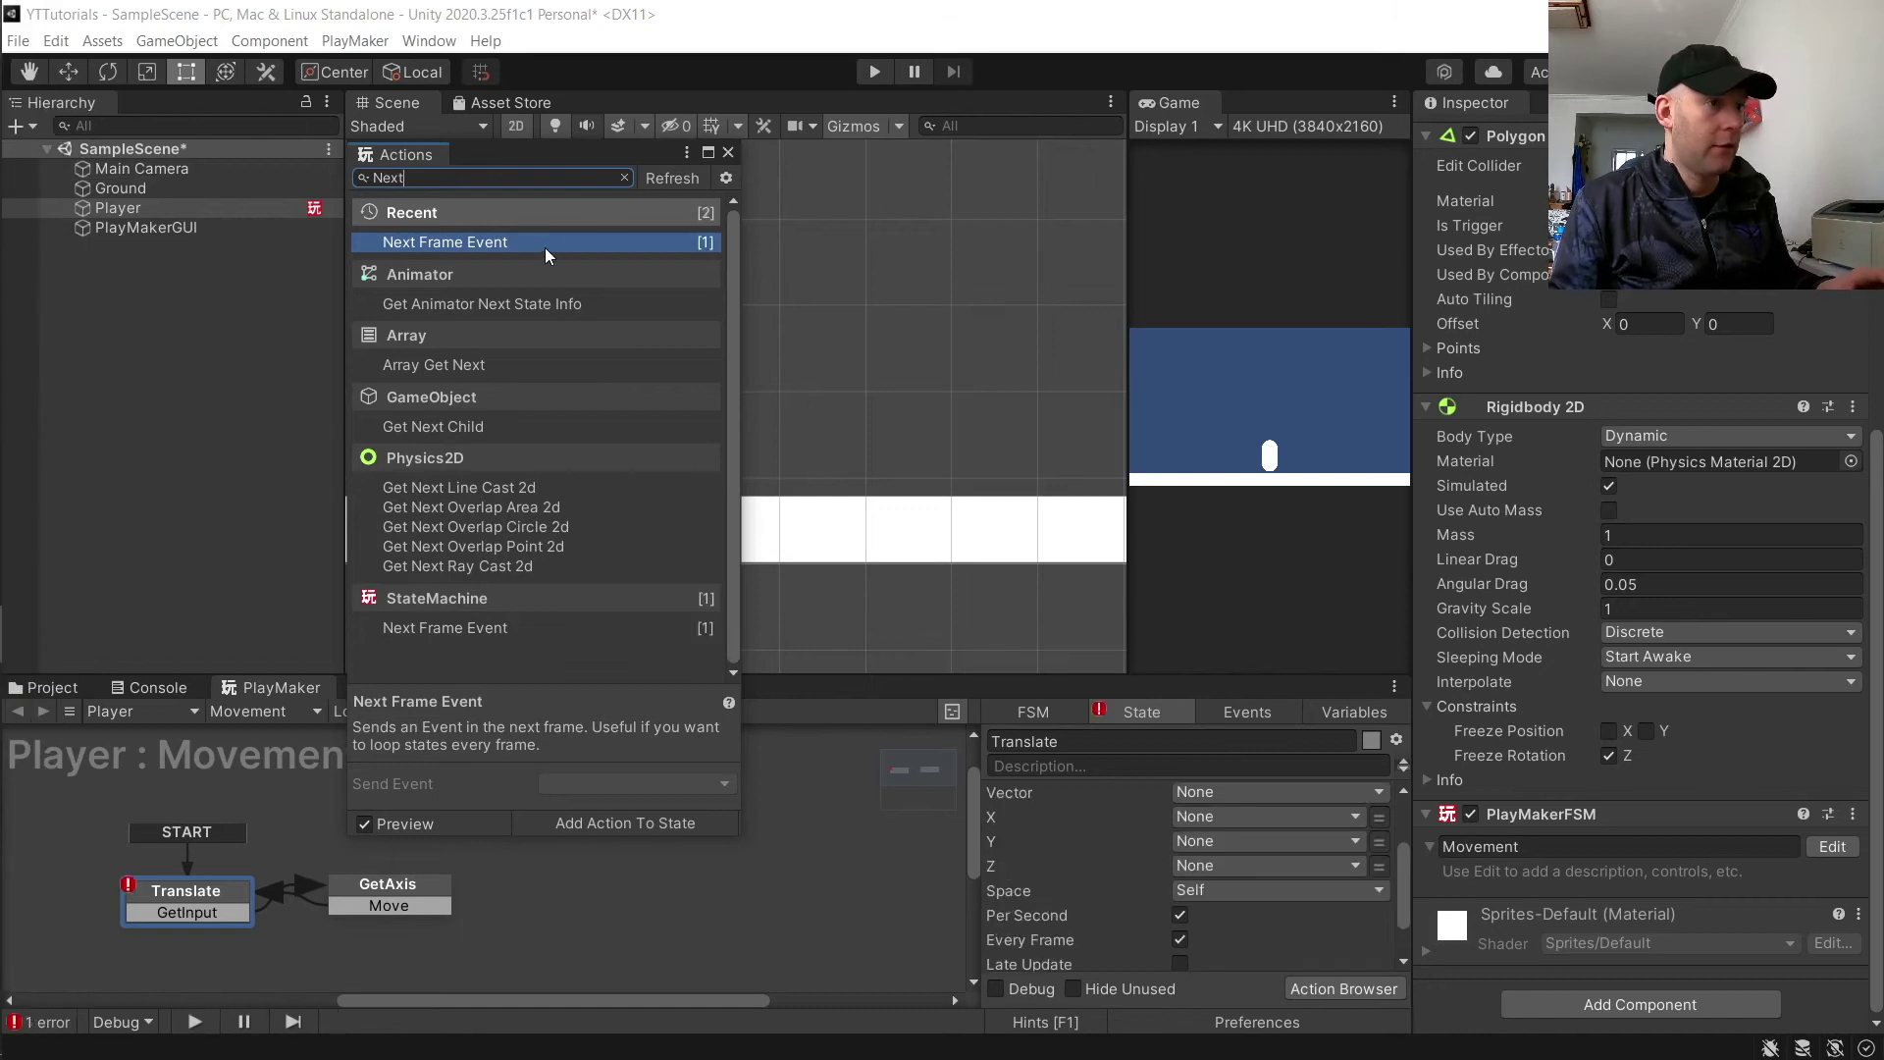
Step: Add Next Frame Event and Get Axis actions to the GetAxis state, then close the browser
click(395, 903)
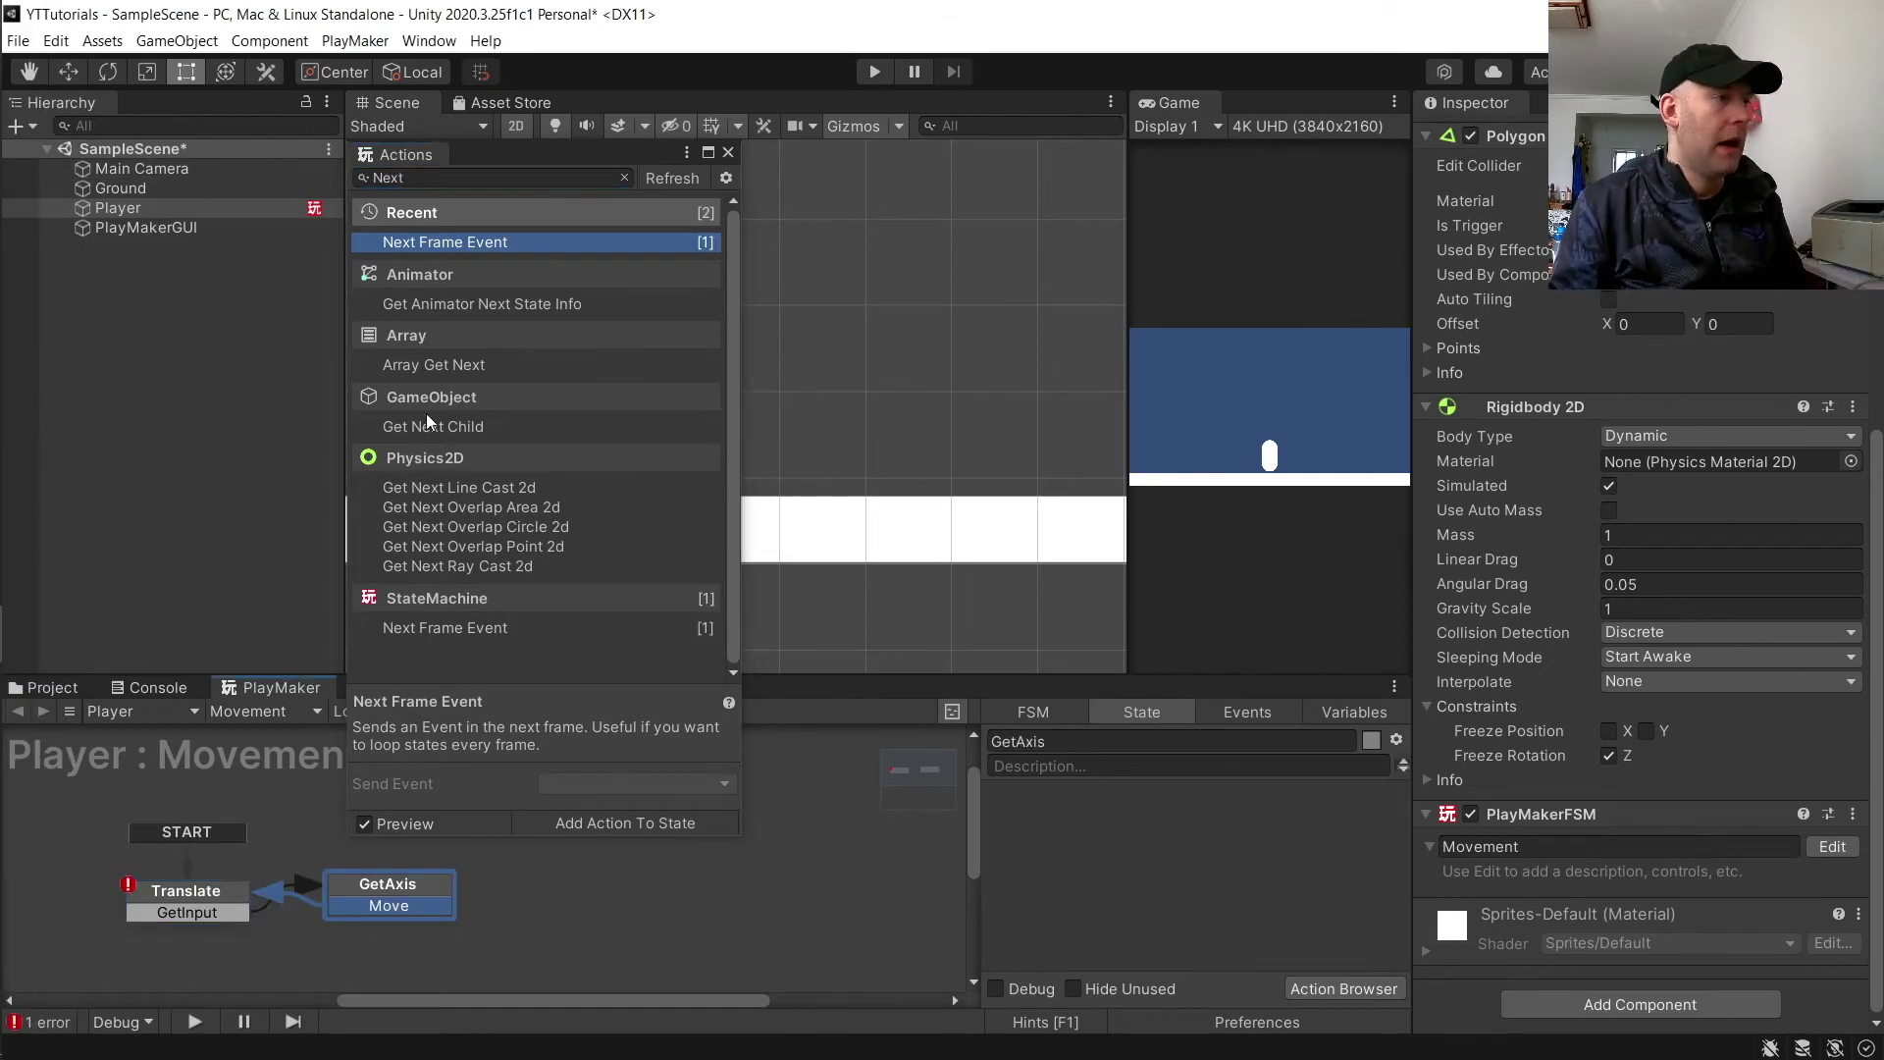
double_click(503, 242)
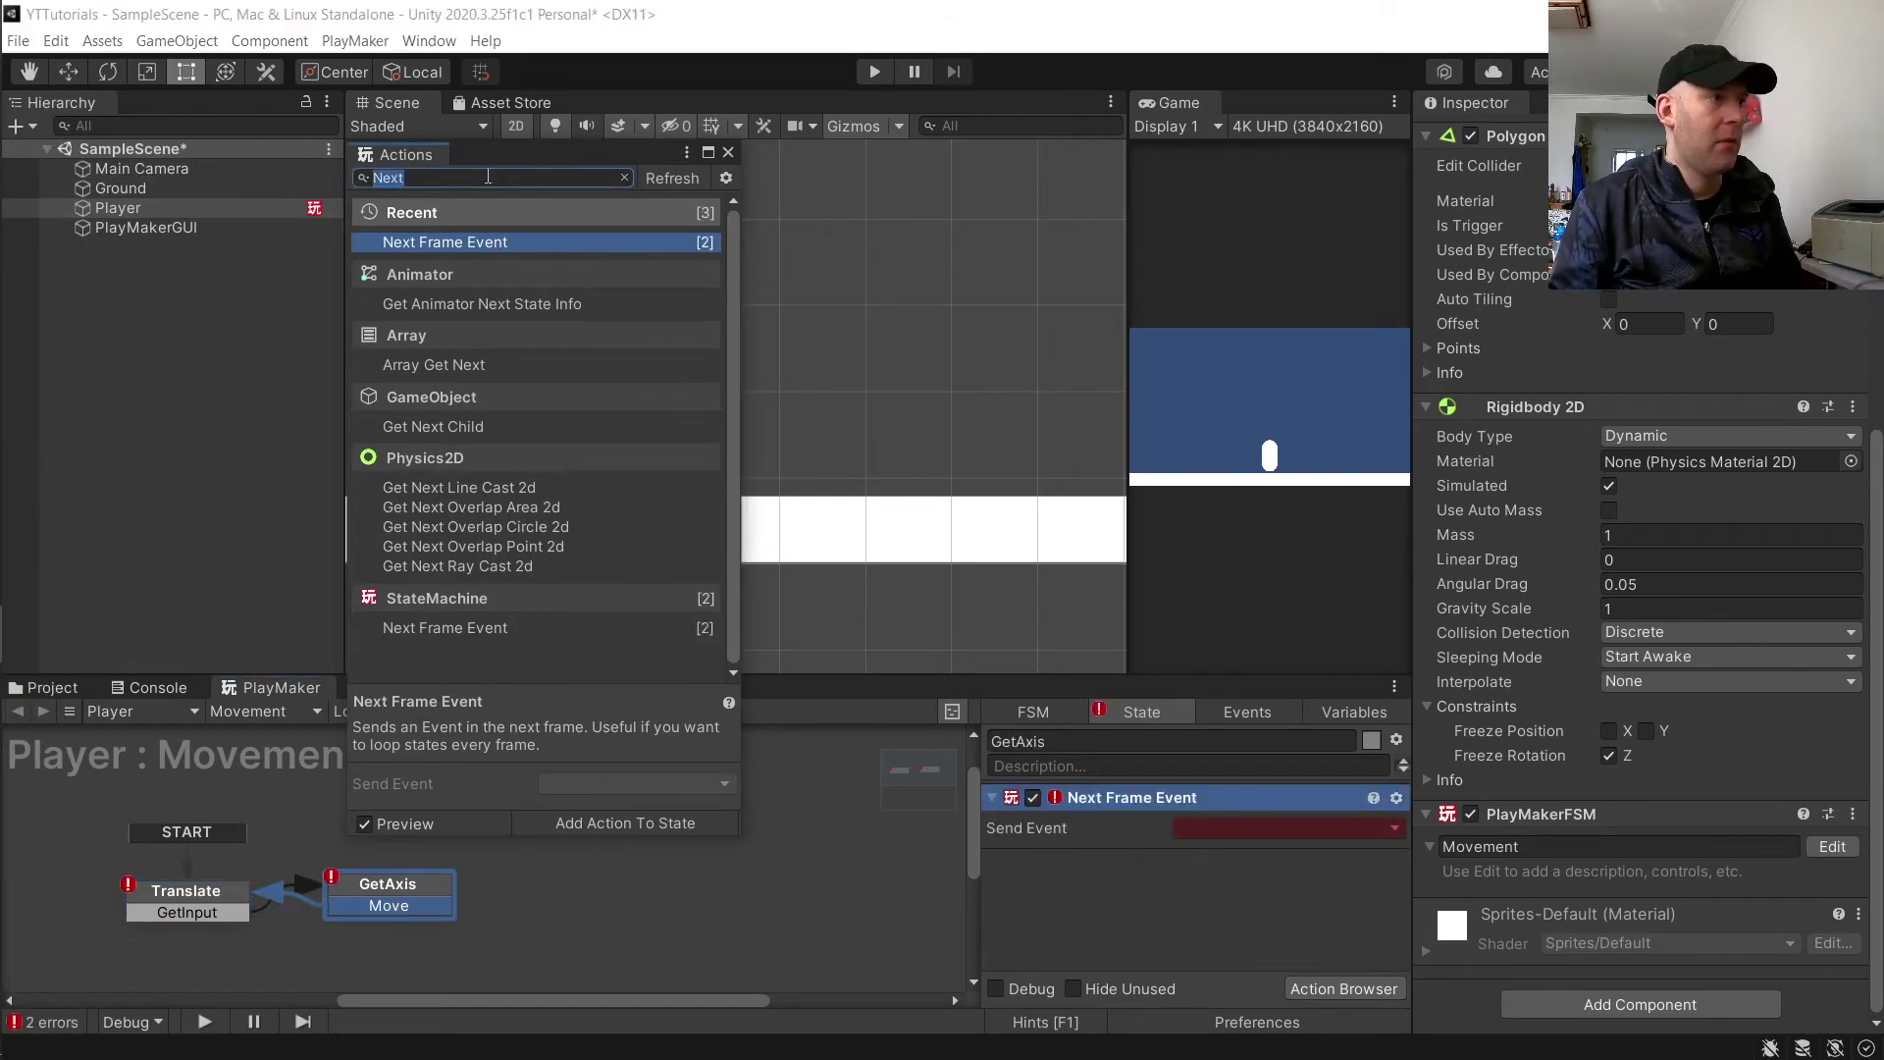
text(Get)
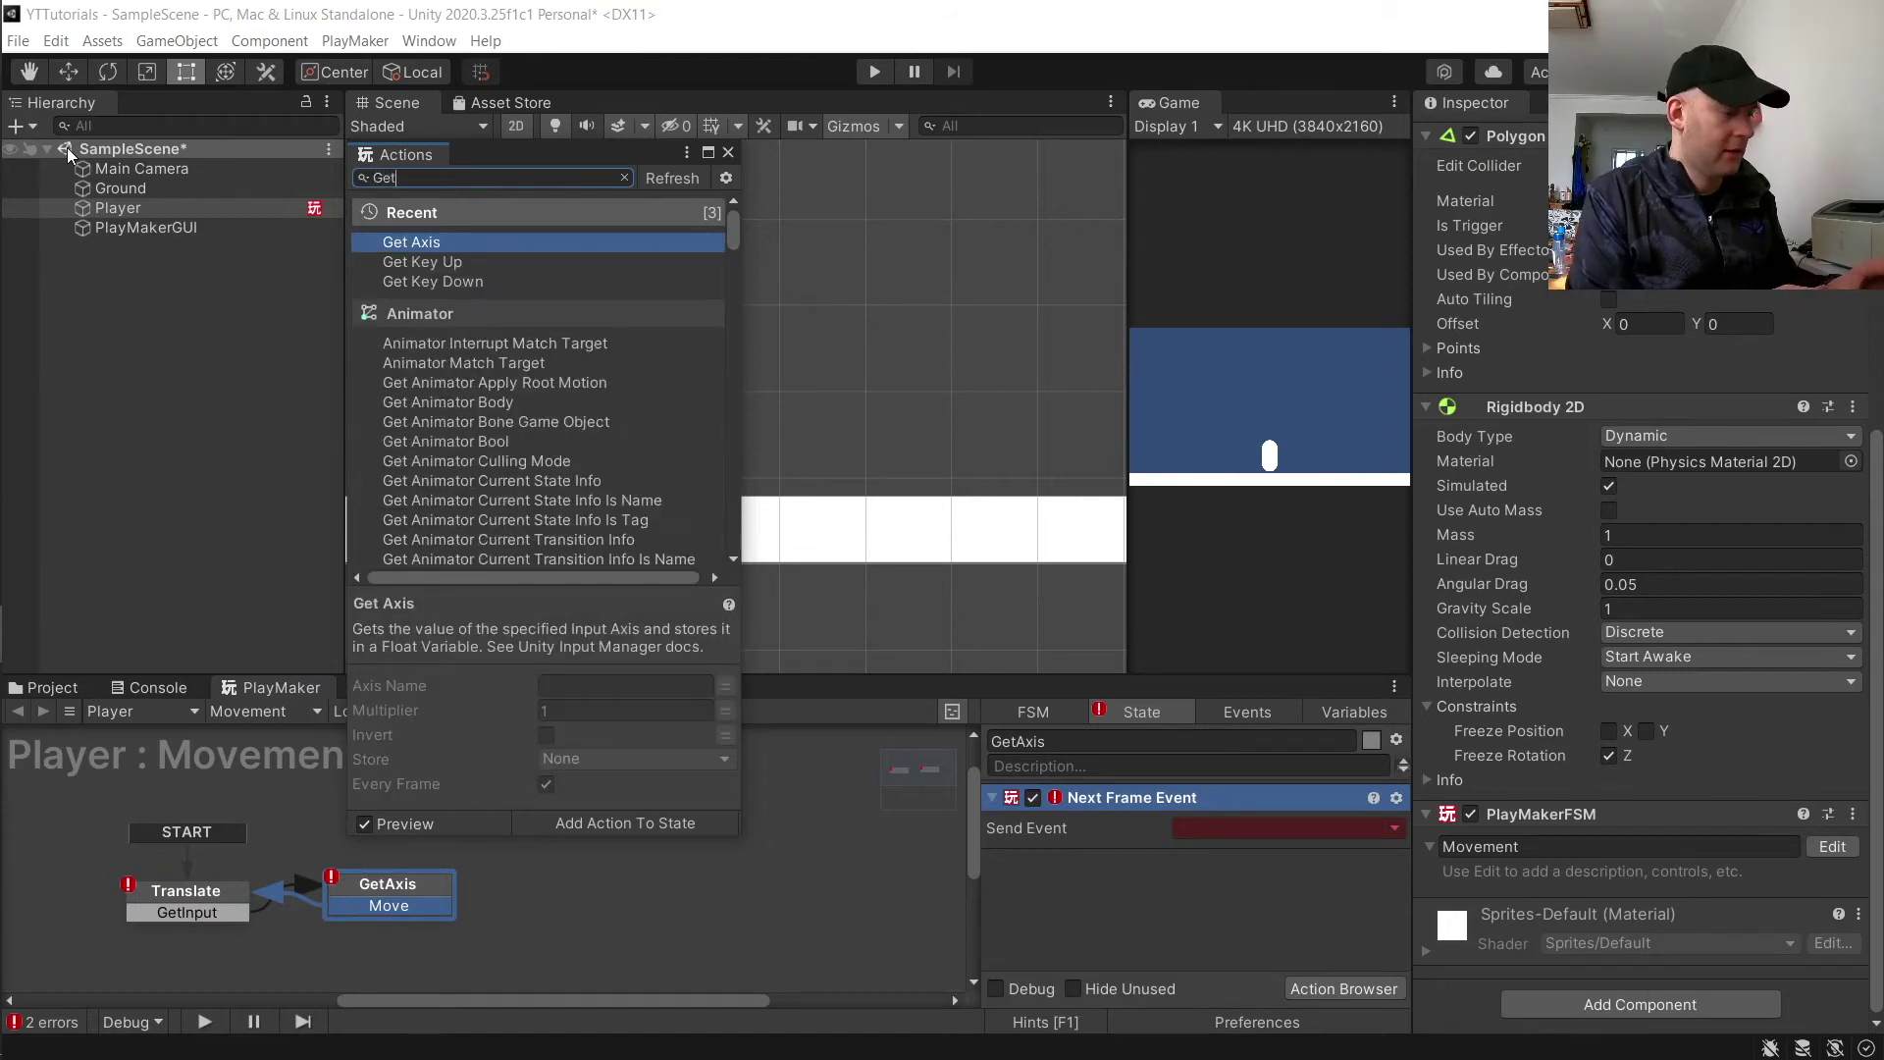
text( Axis)
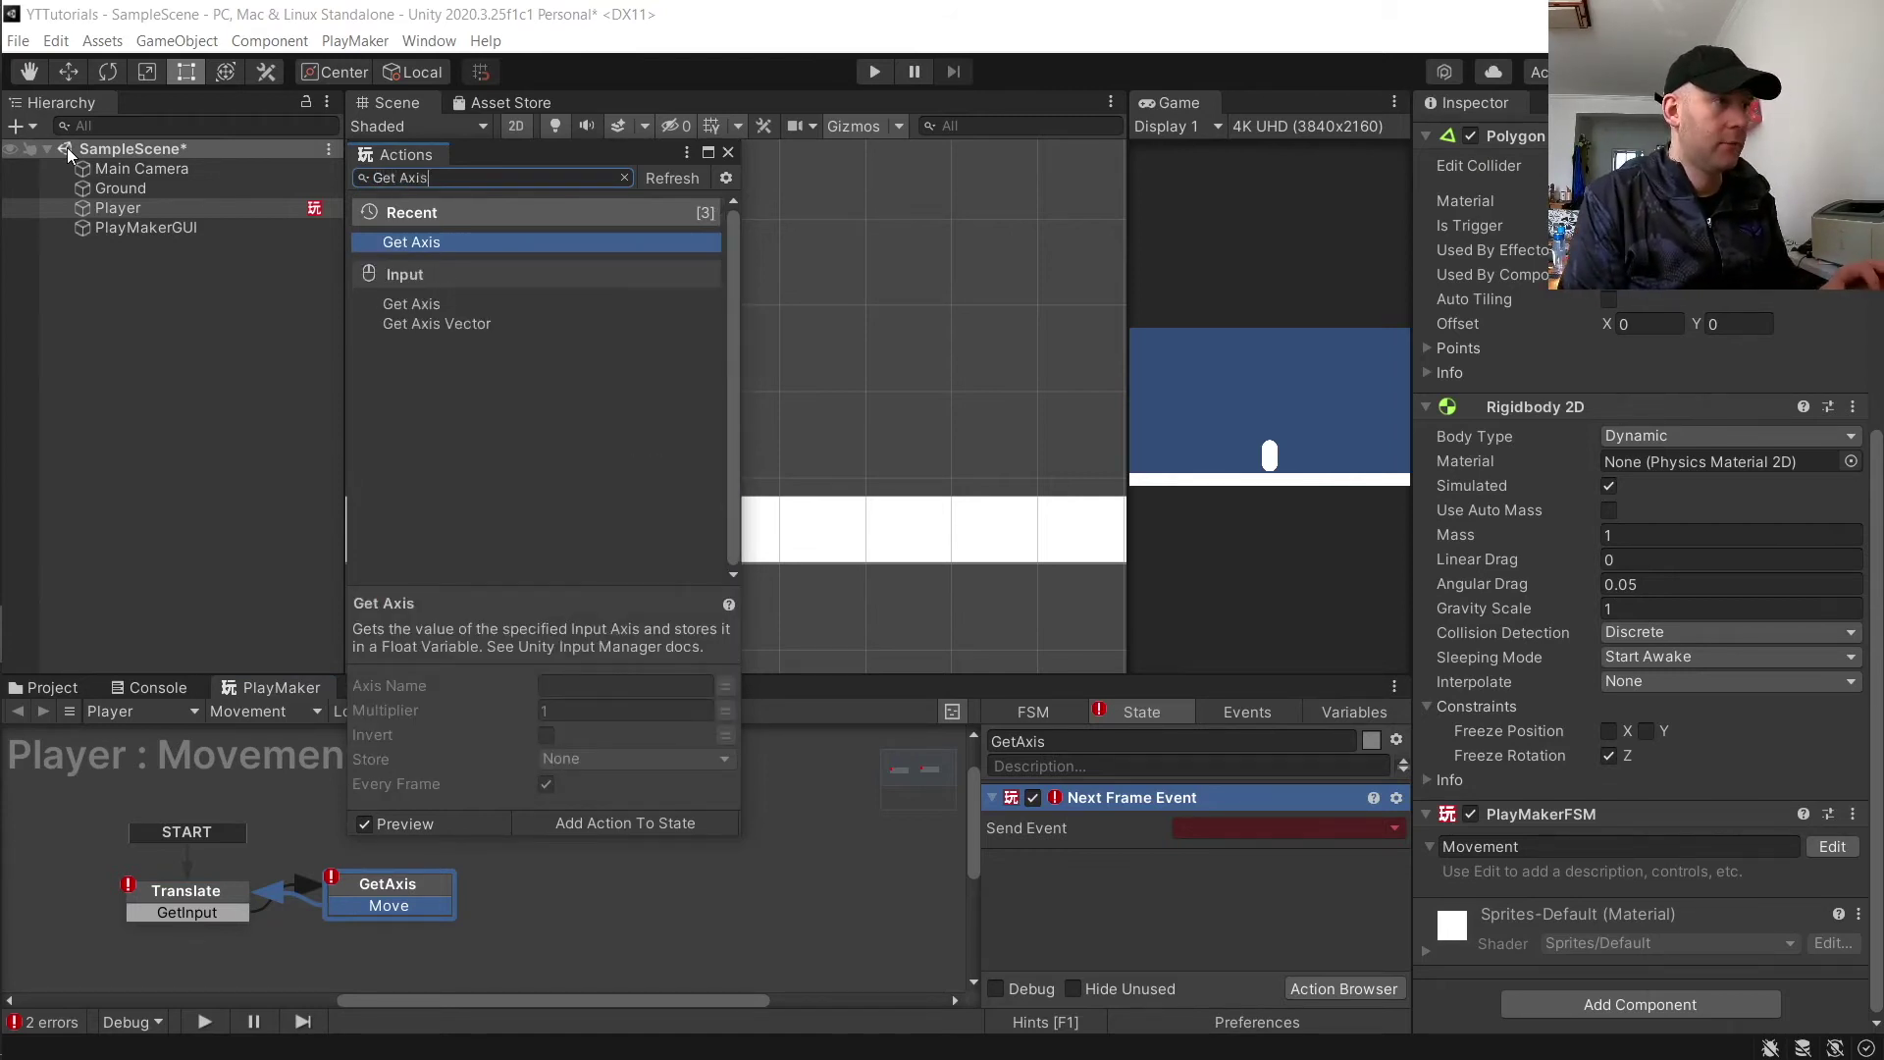
key(Return)
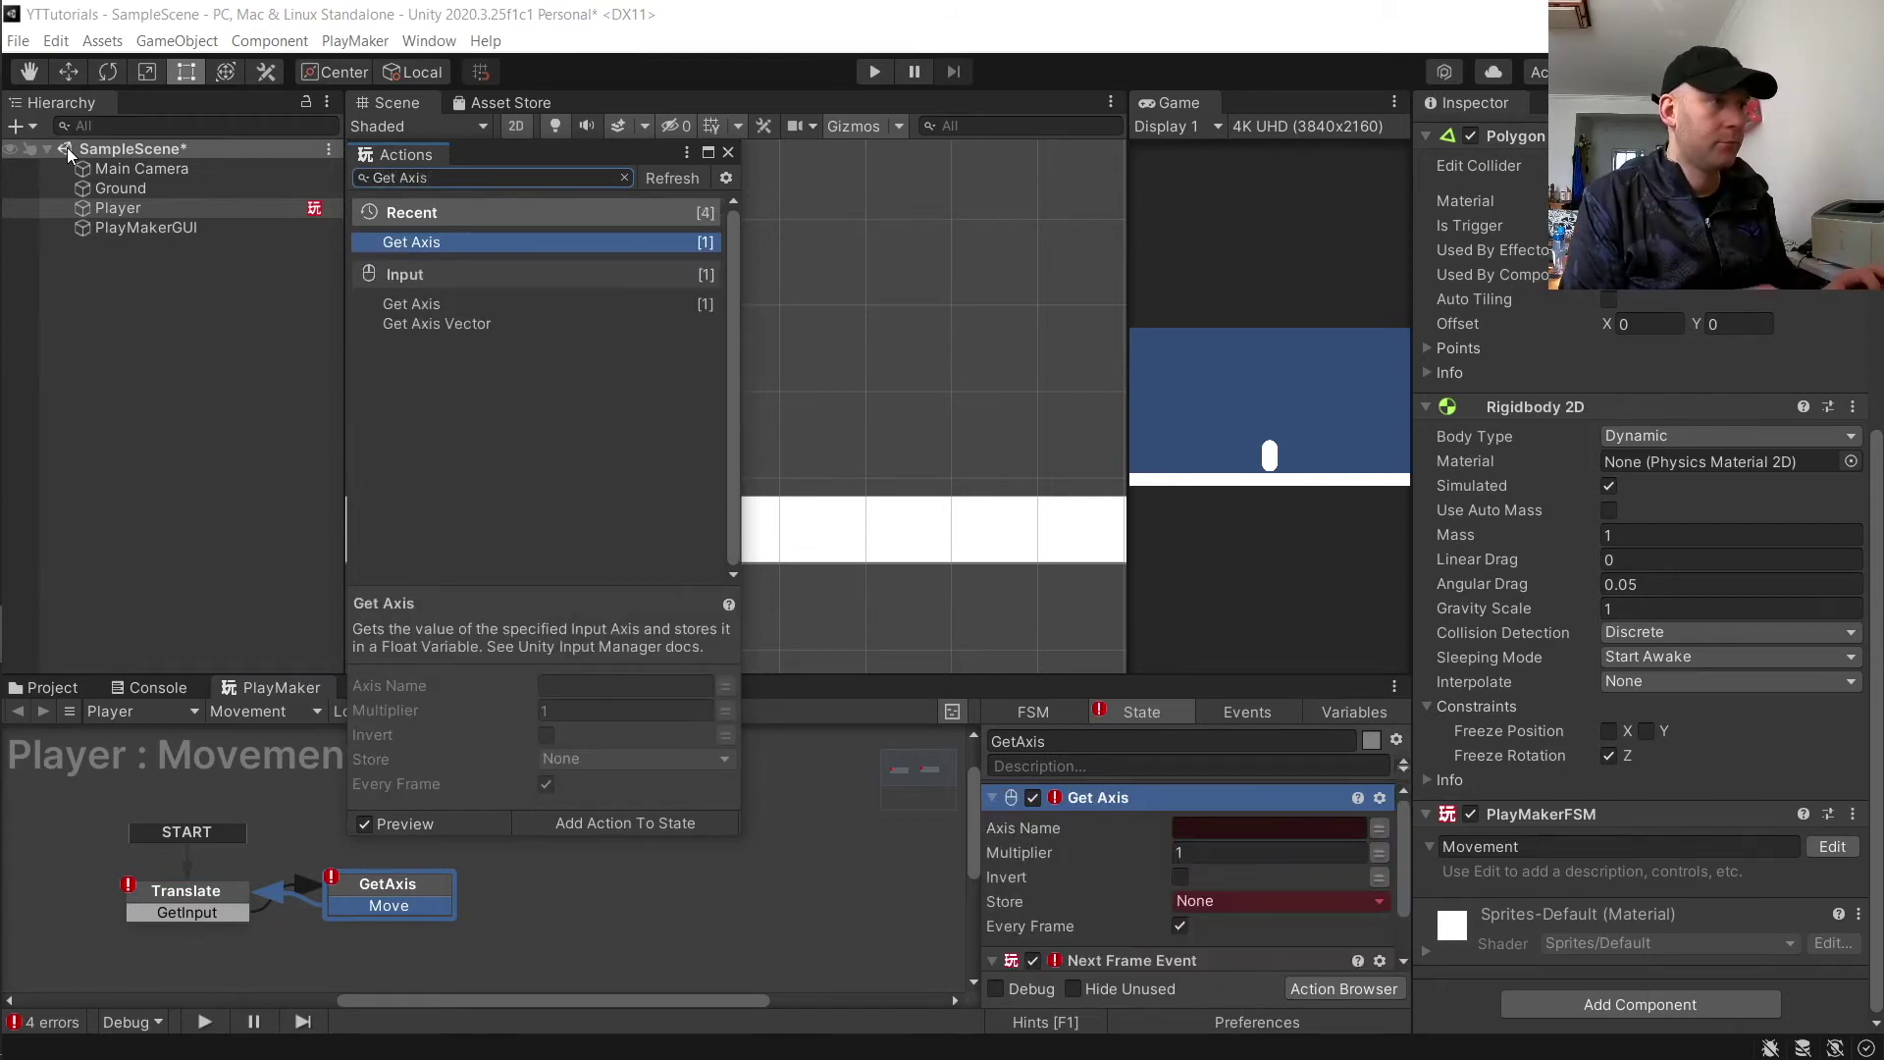
click(728, 153)
click(188, 898)
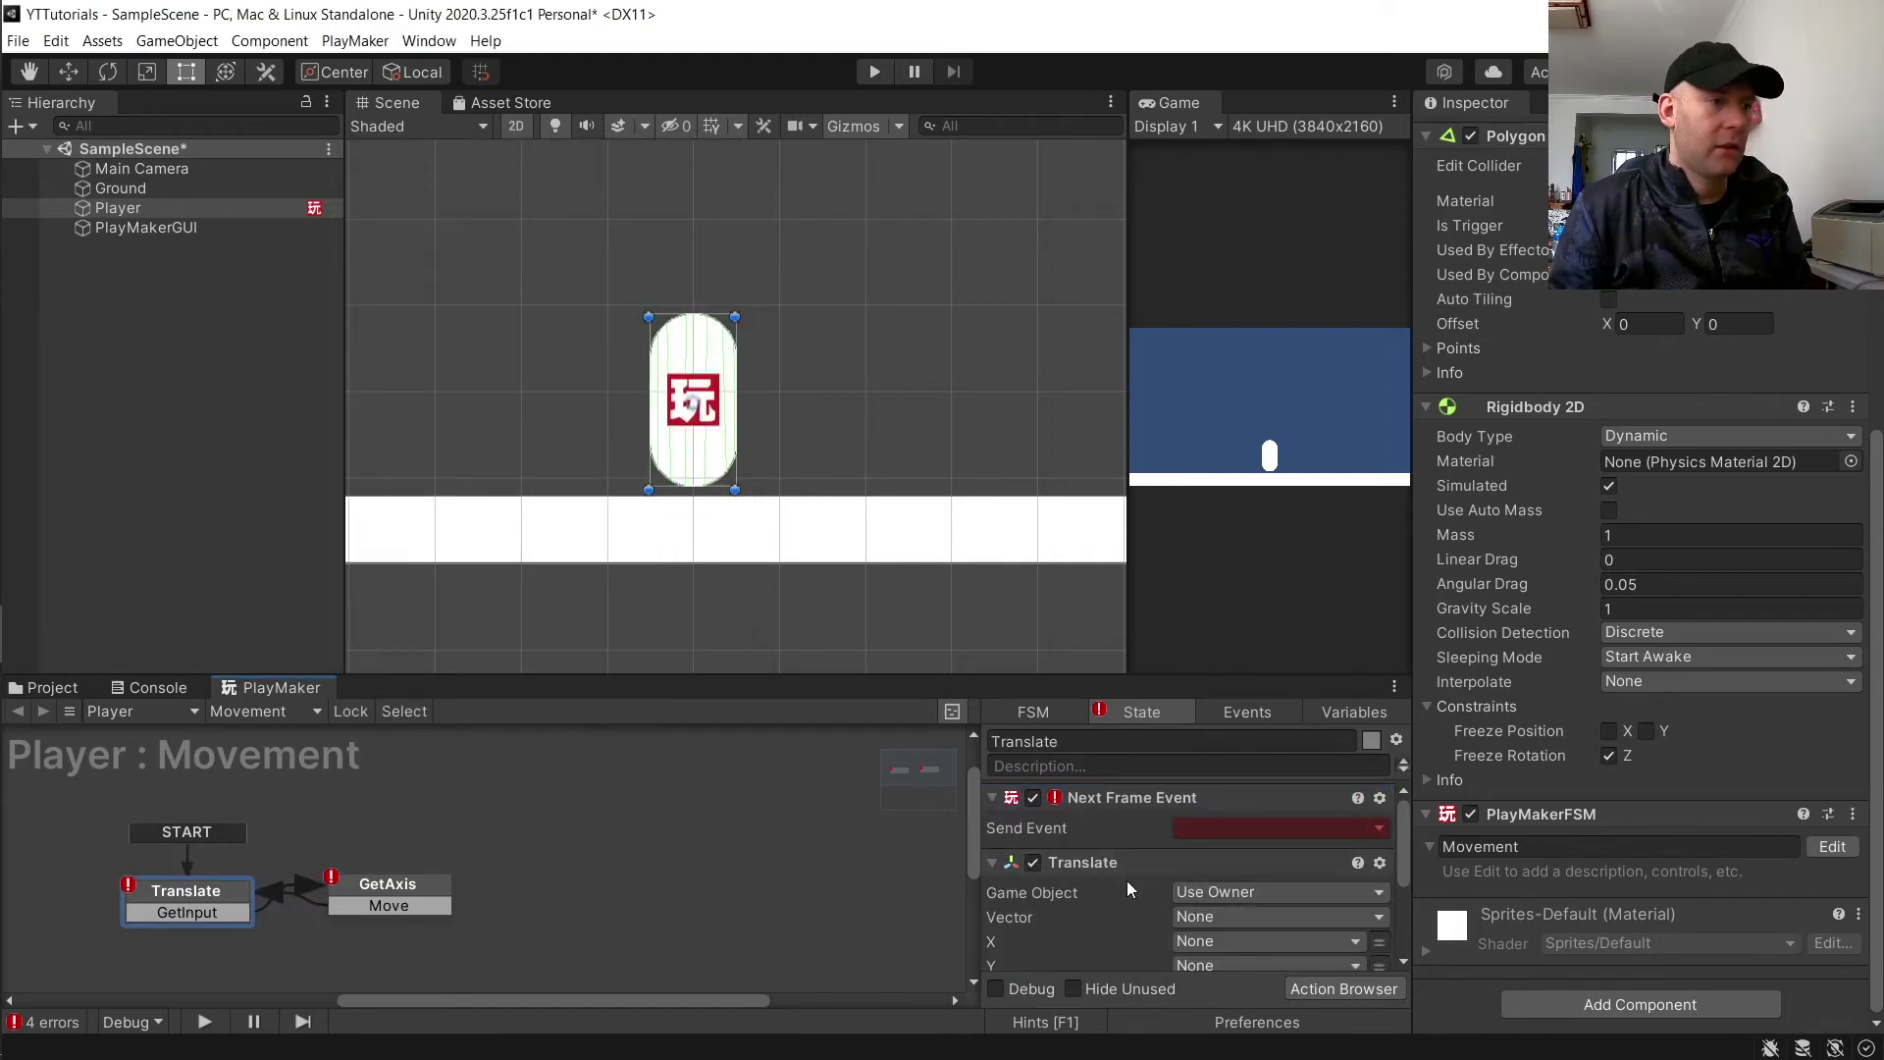
Step: Put the Translate action first and drive its X with a new global variable 'MovementX'
click(1134, 797)
key(Delete)
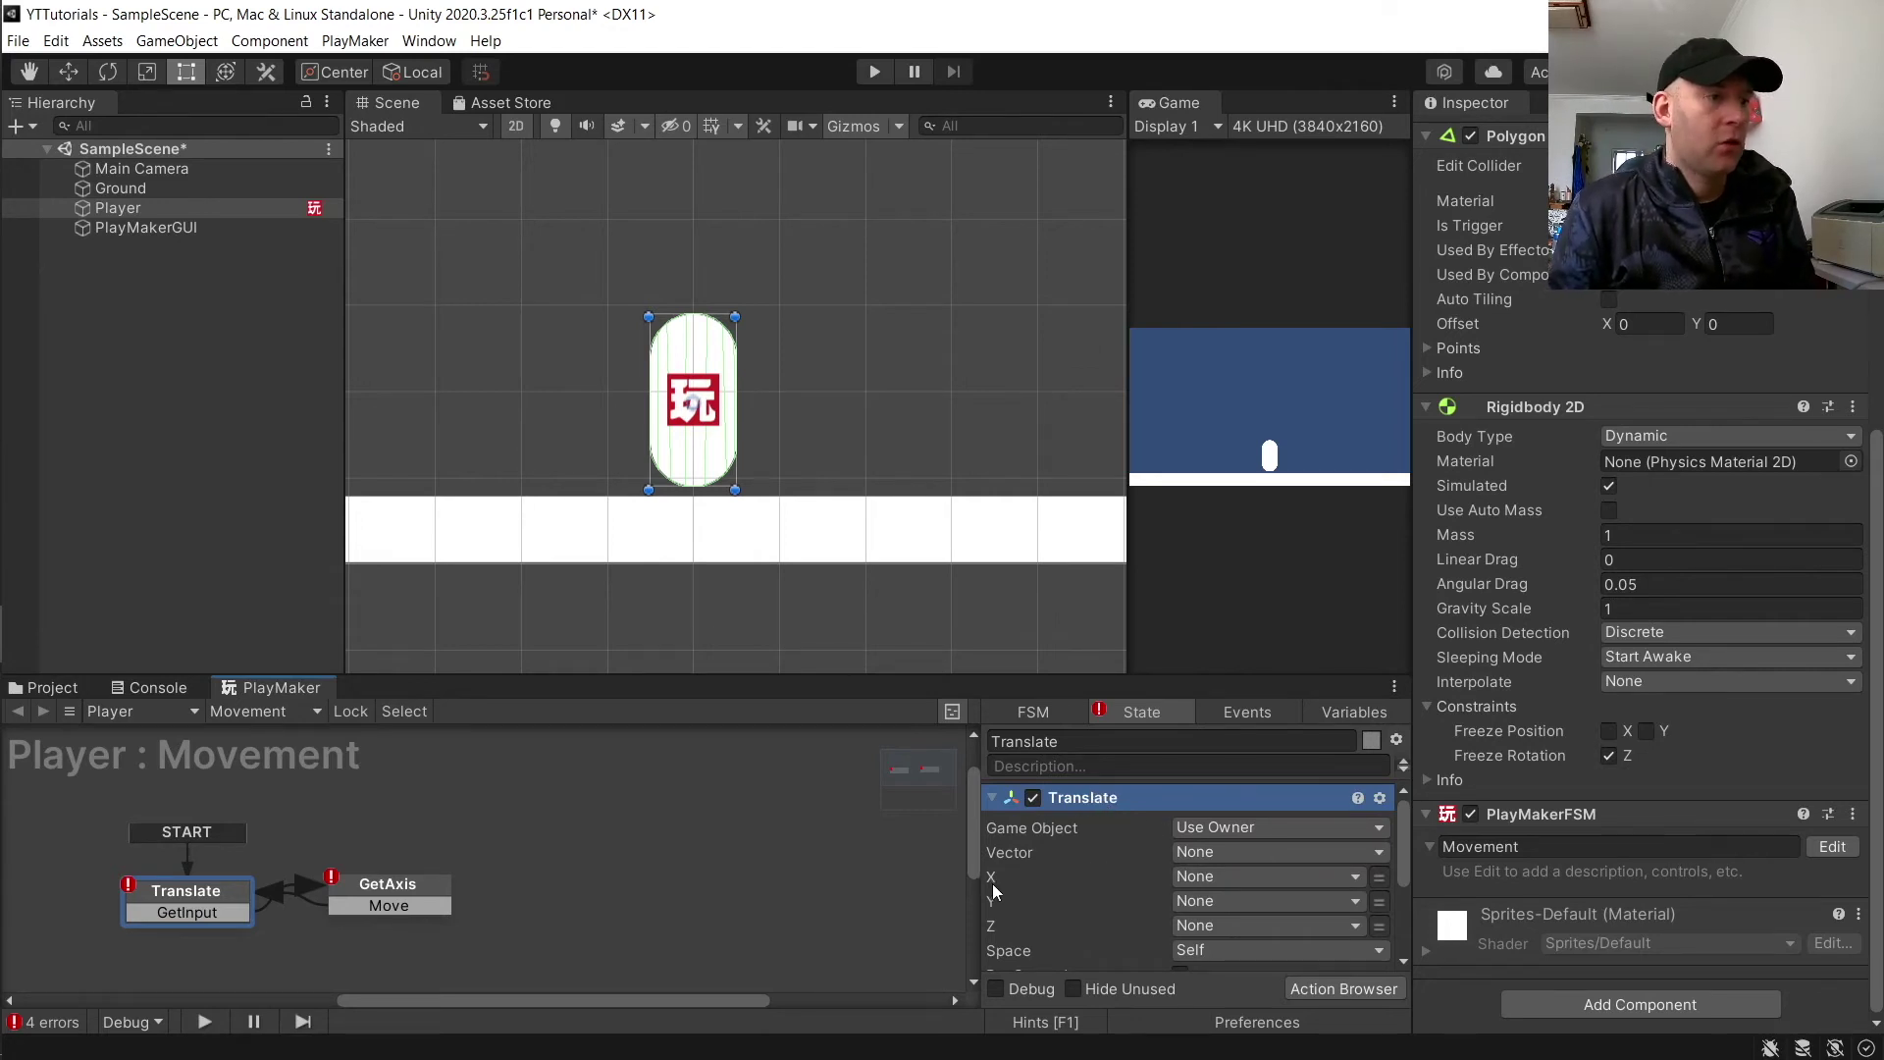
click(1353, 884)
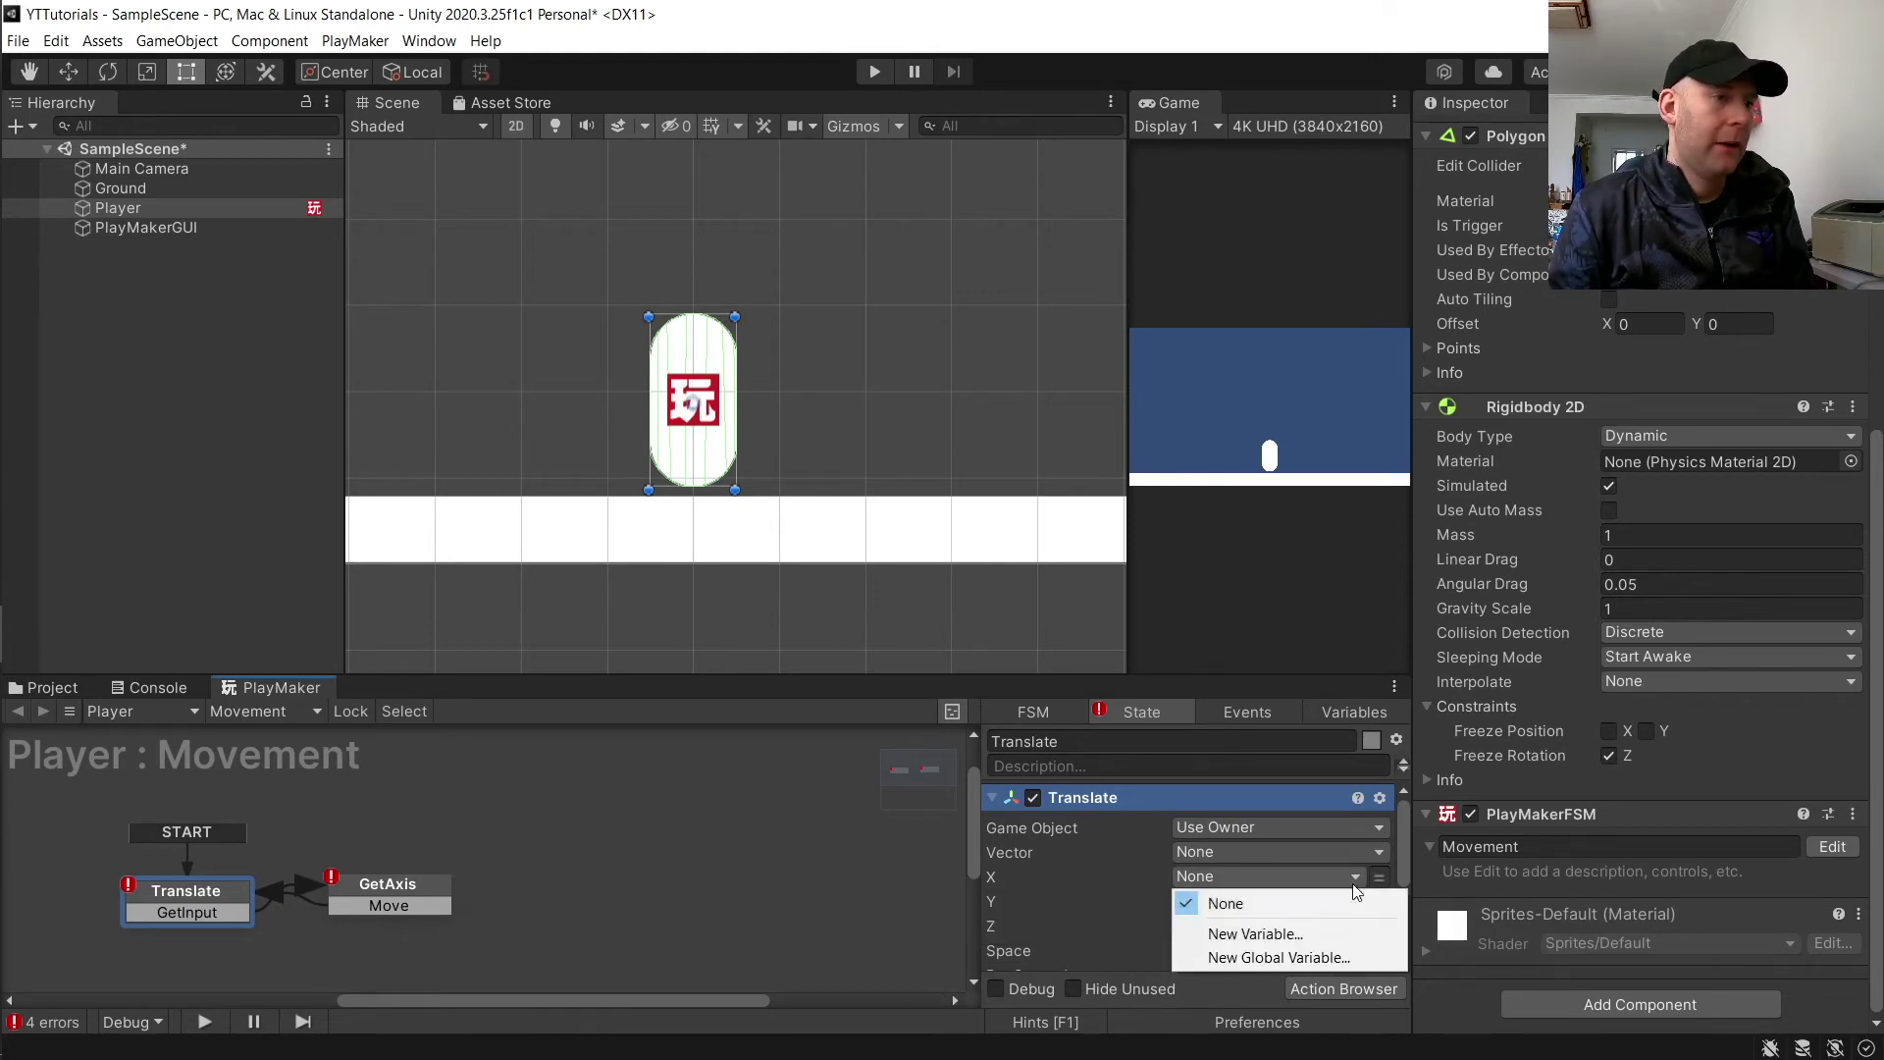
click(1282, 958)
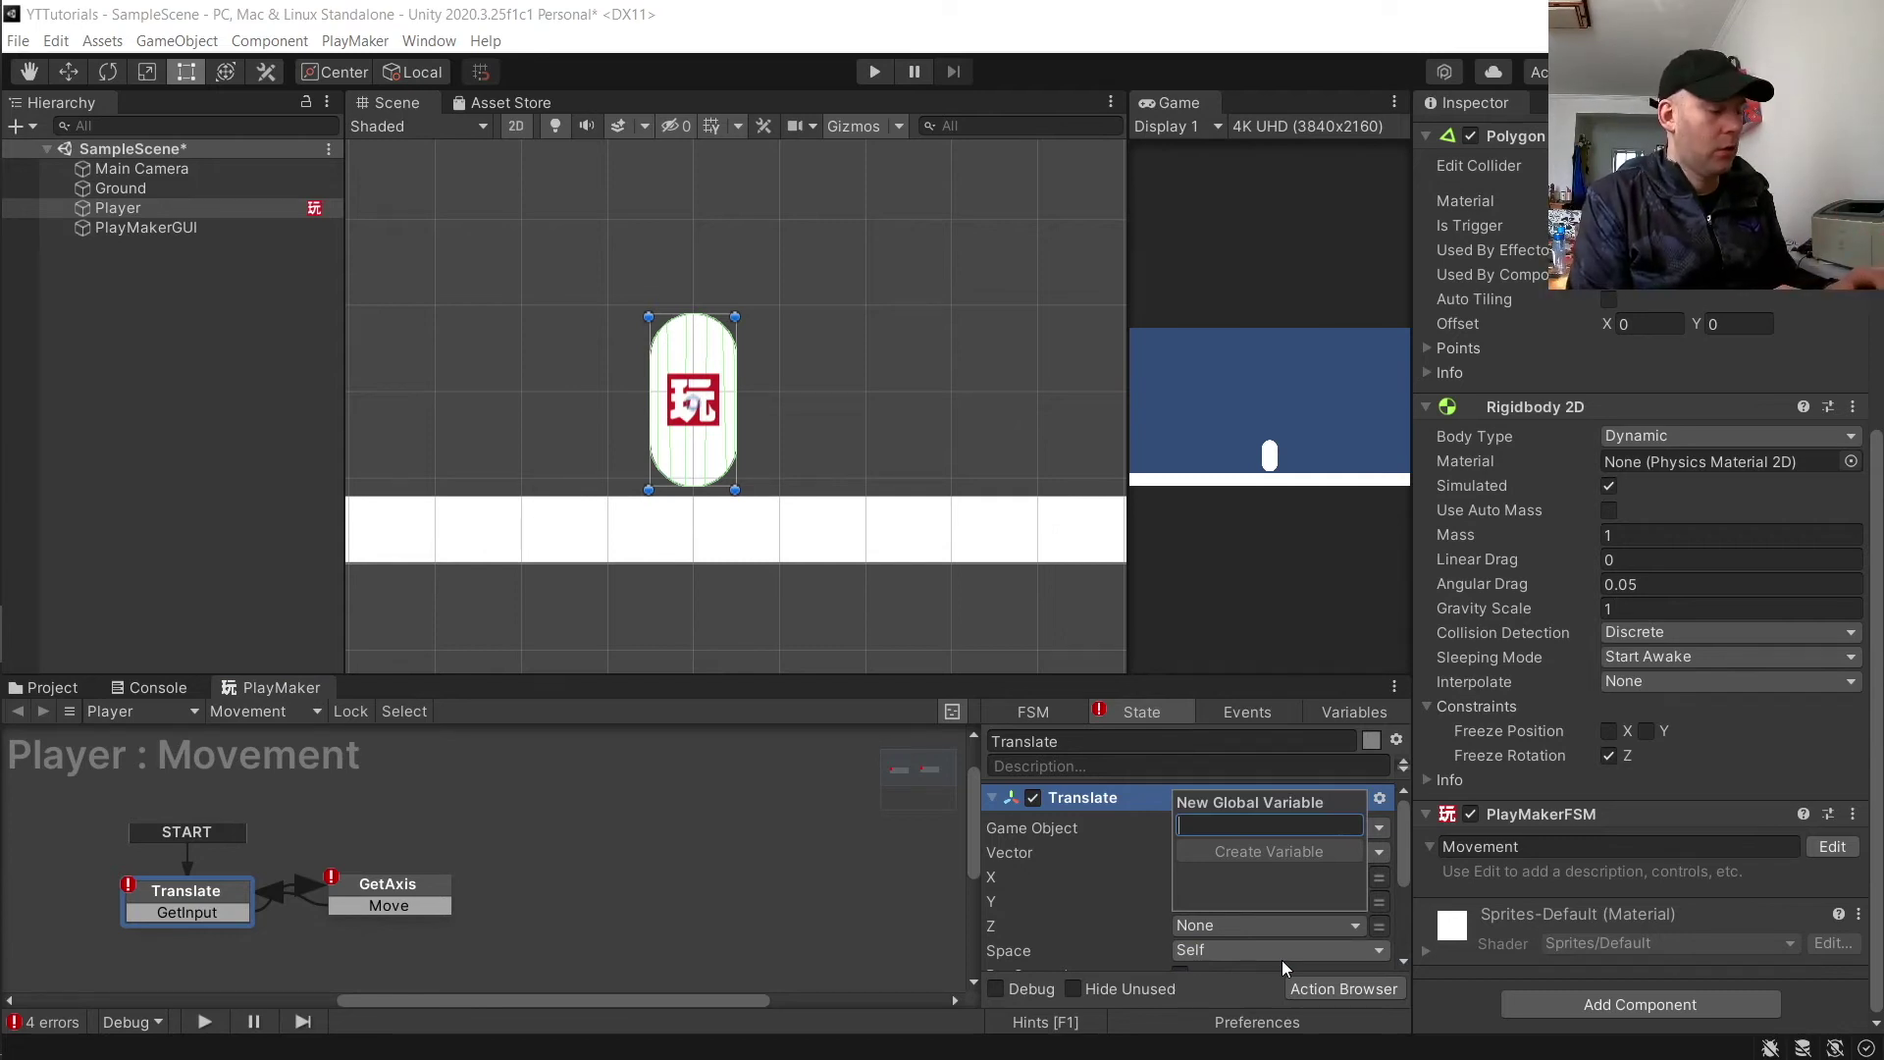
text(P)
key(BackSpace)
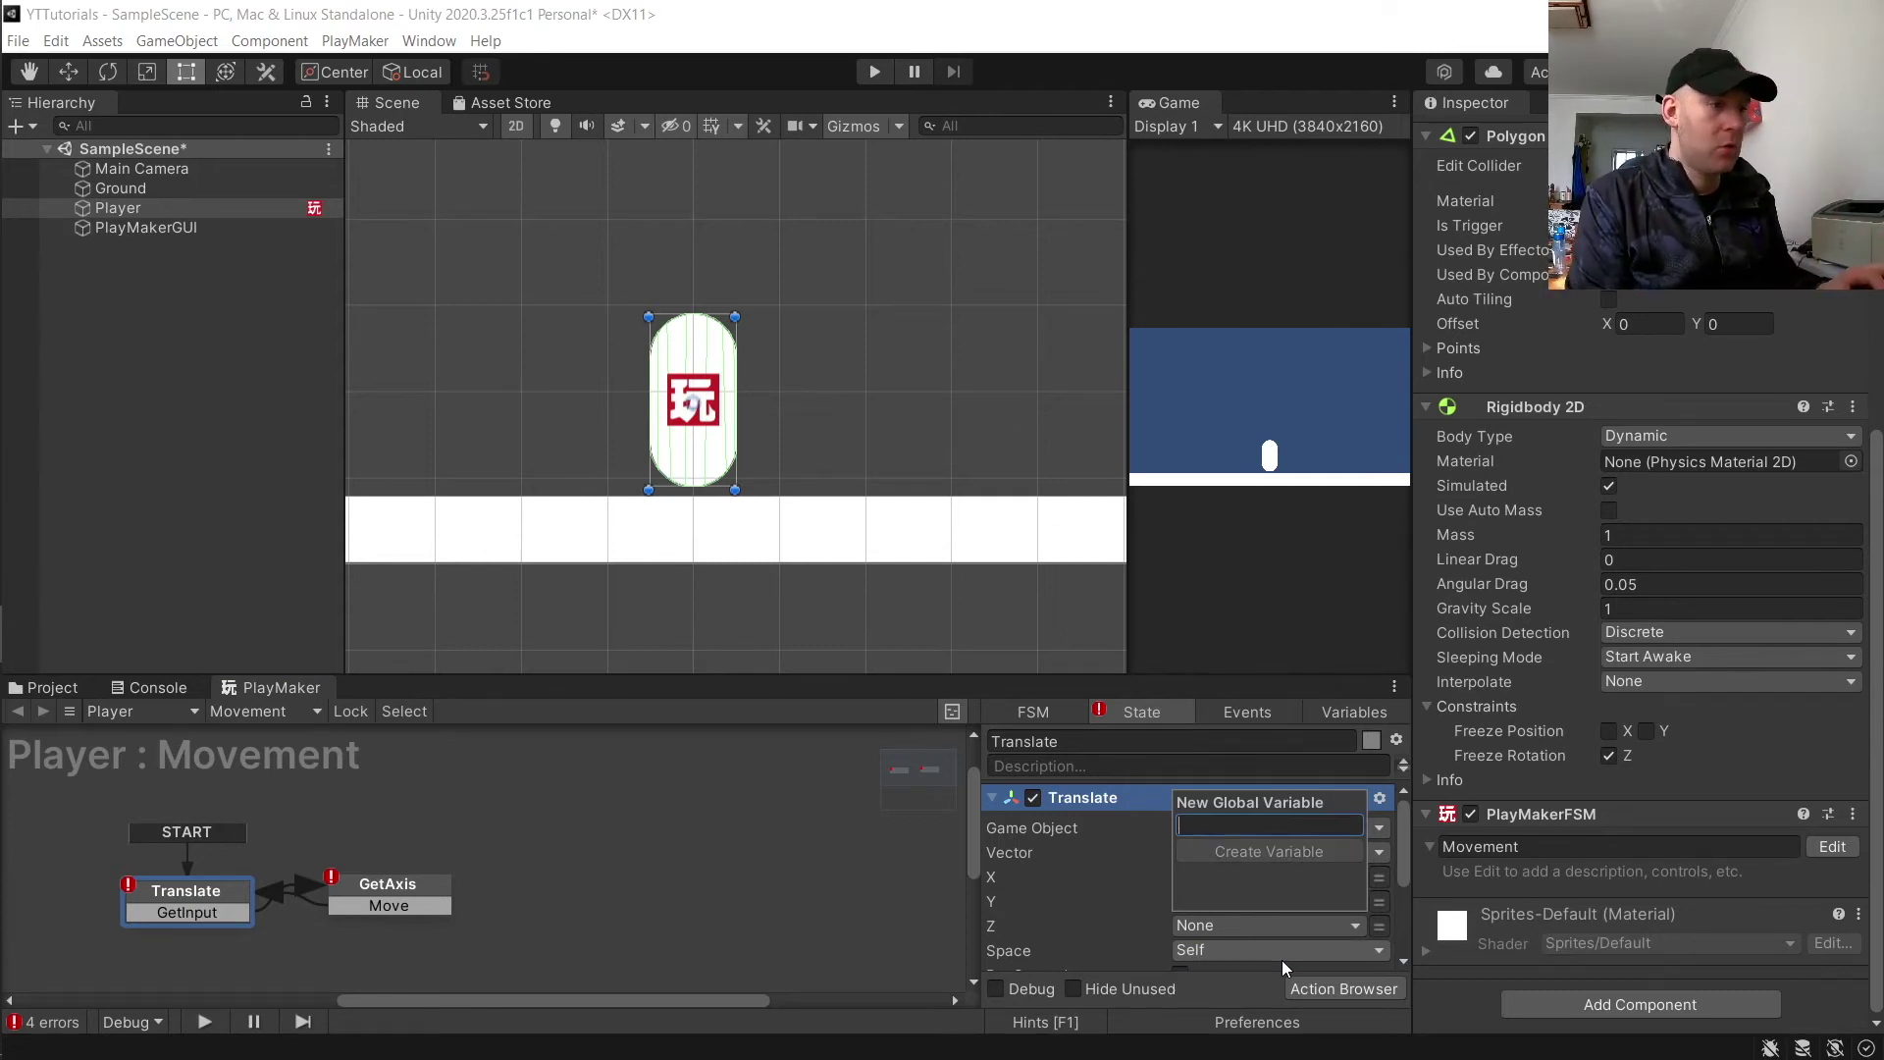
text(MovementX)
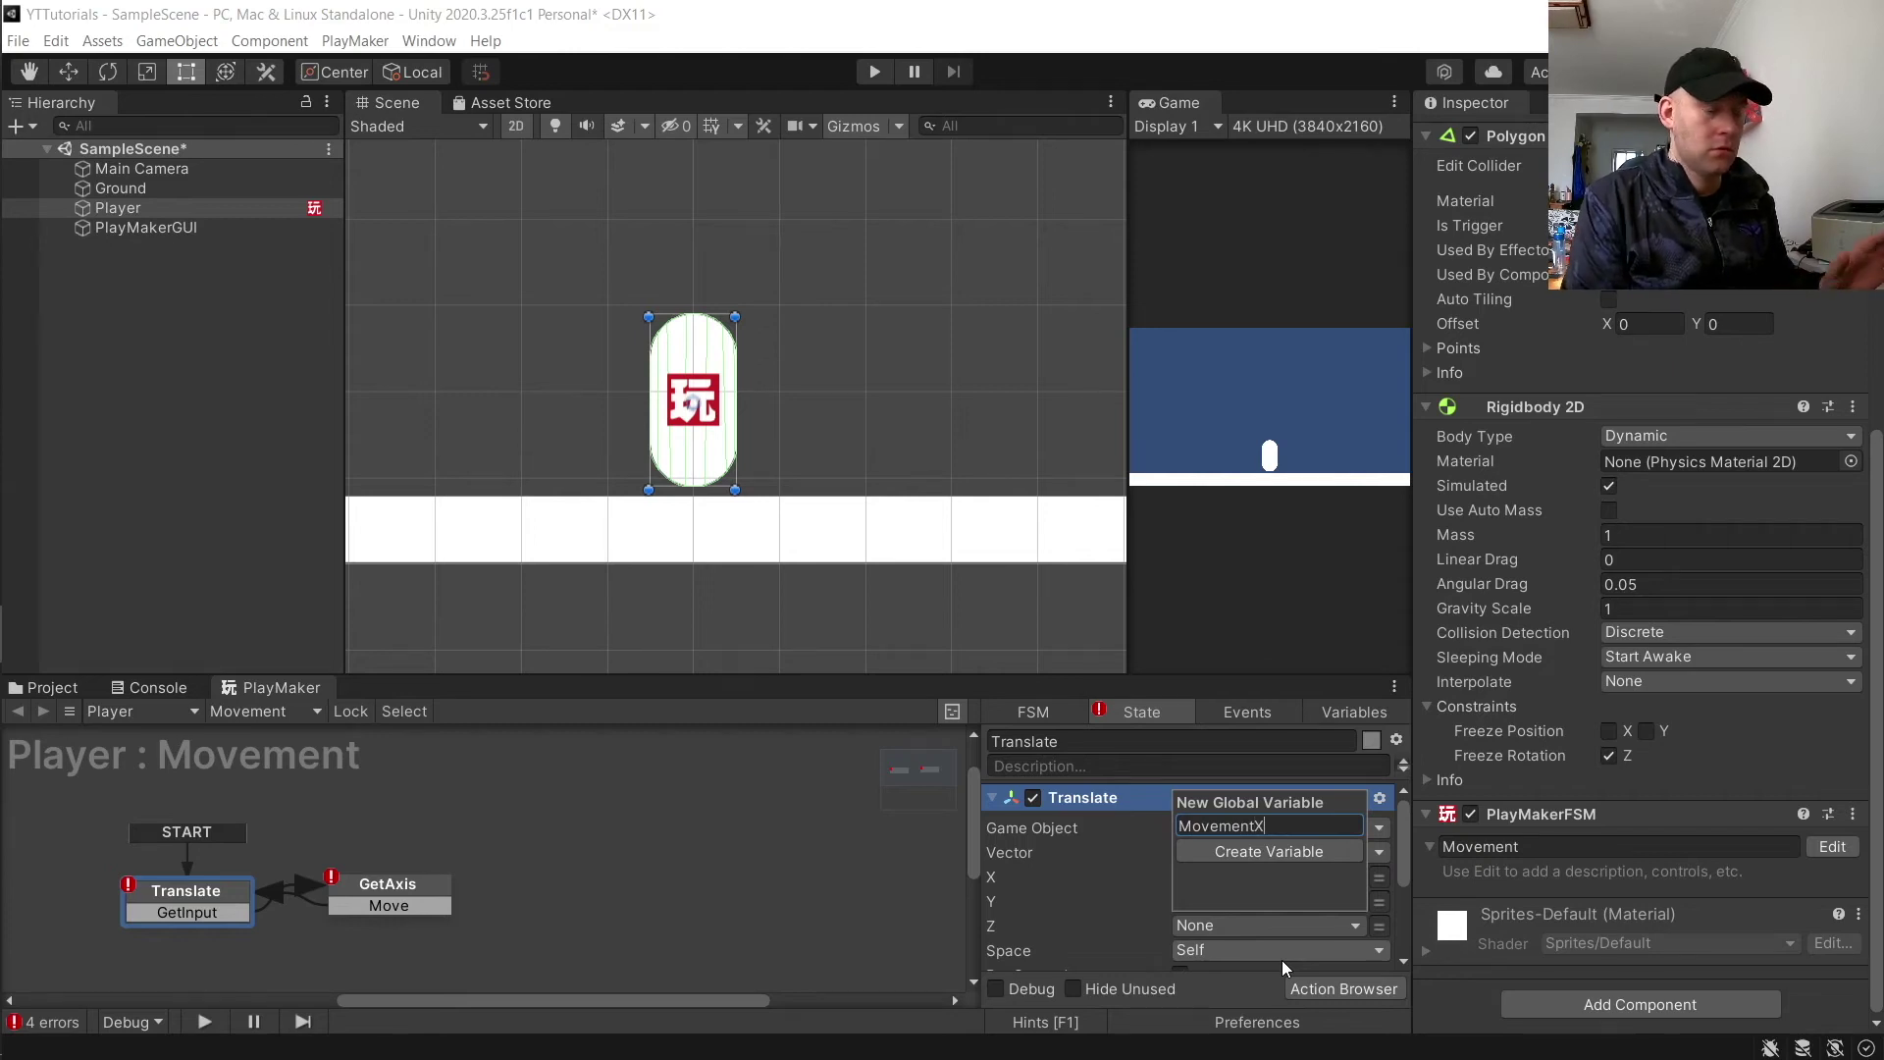
key(Return)
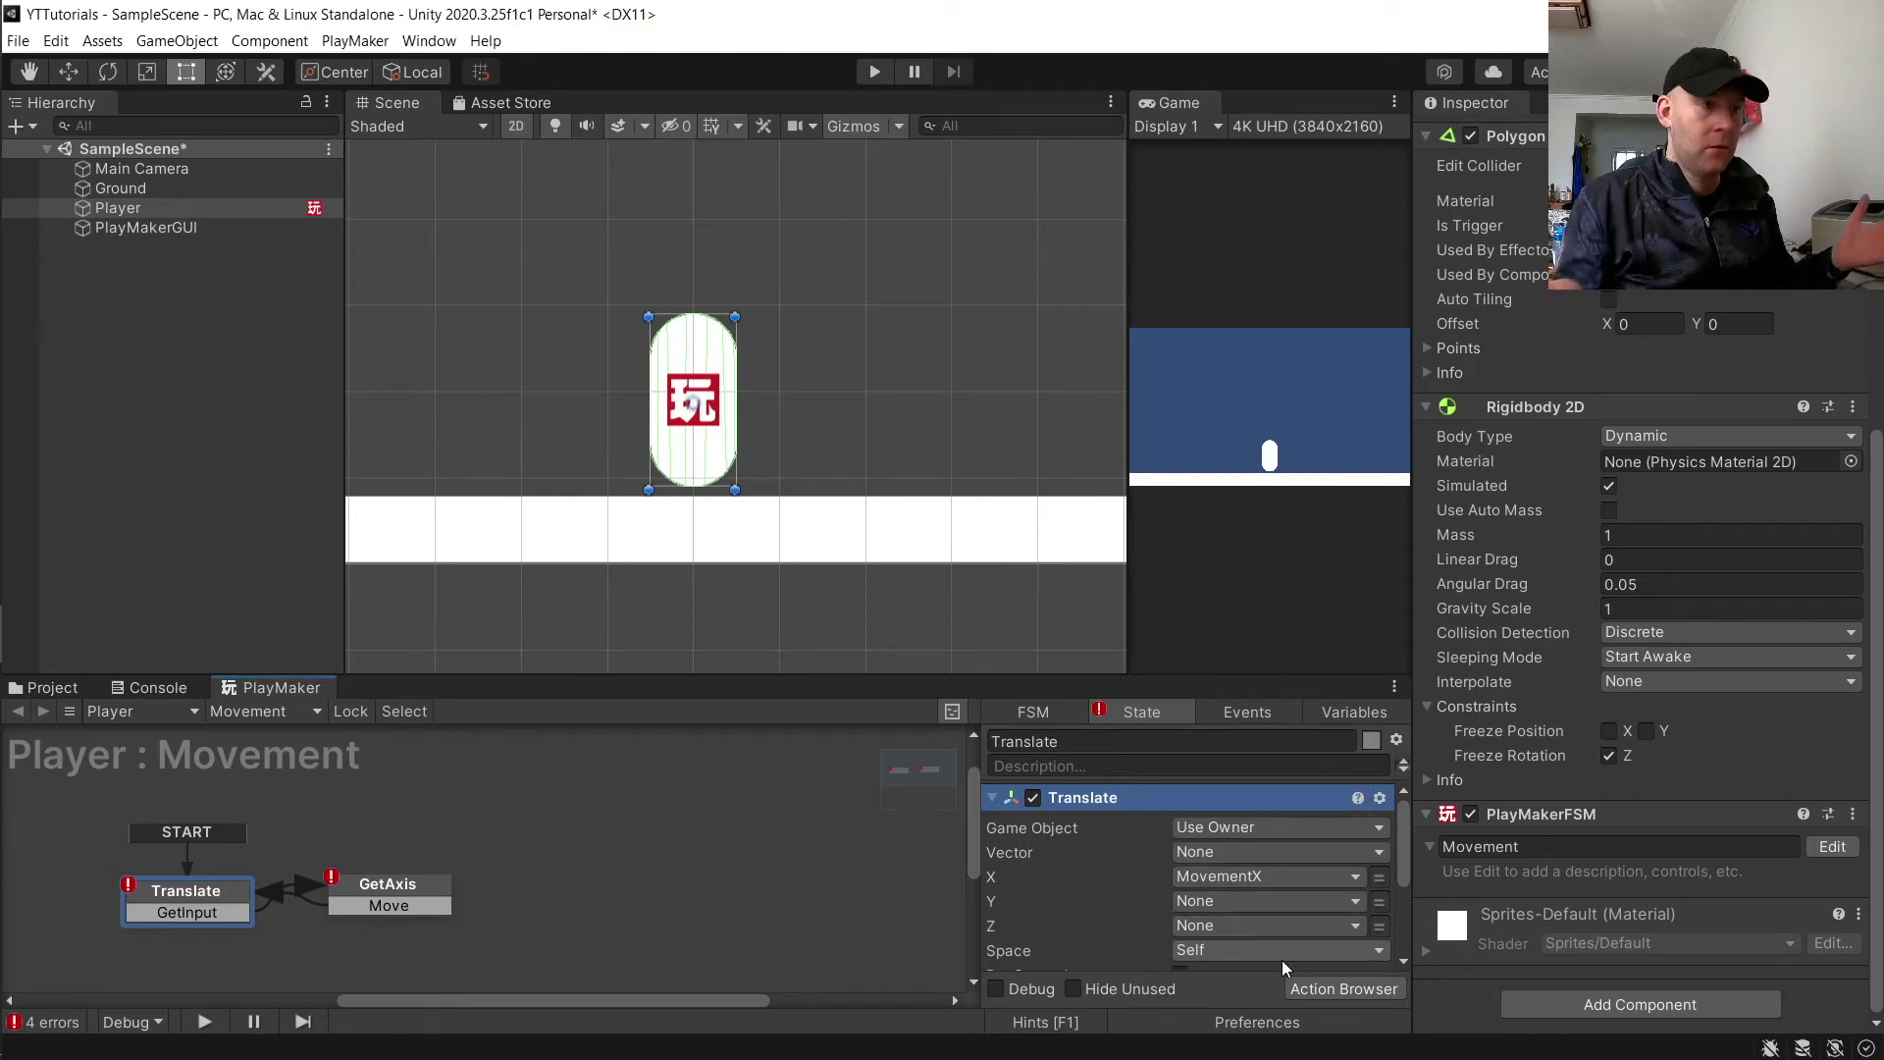
click(1220, 873)
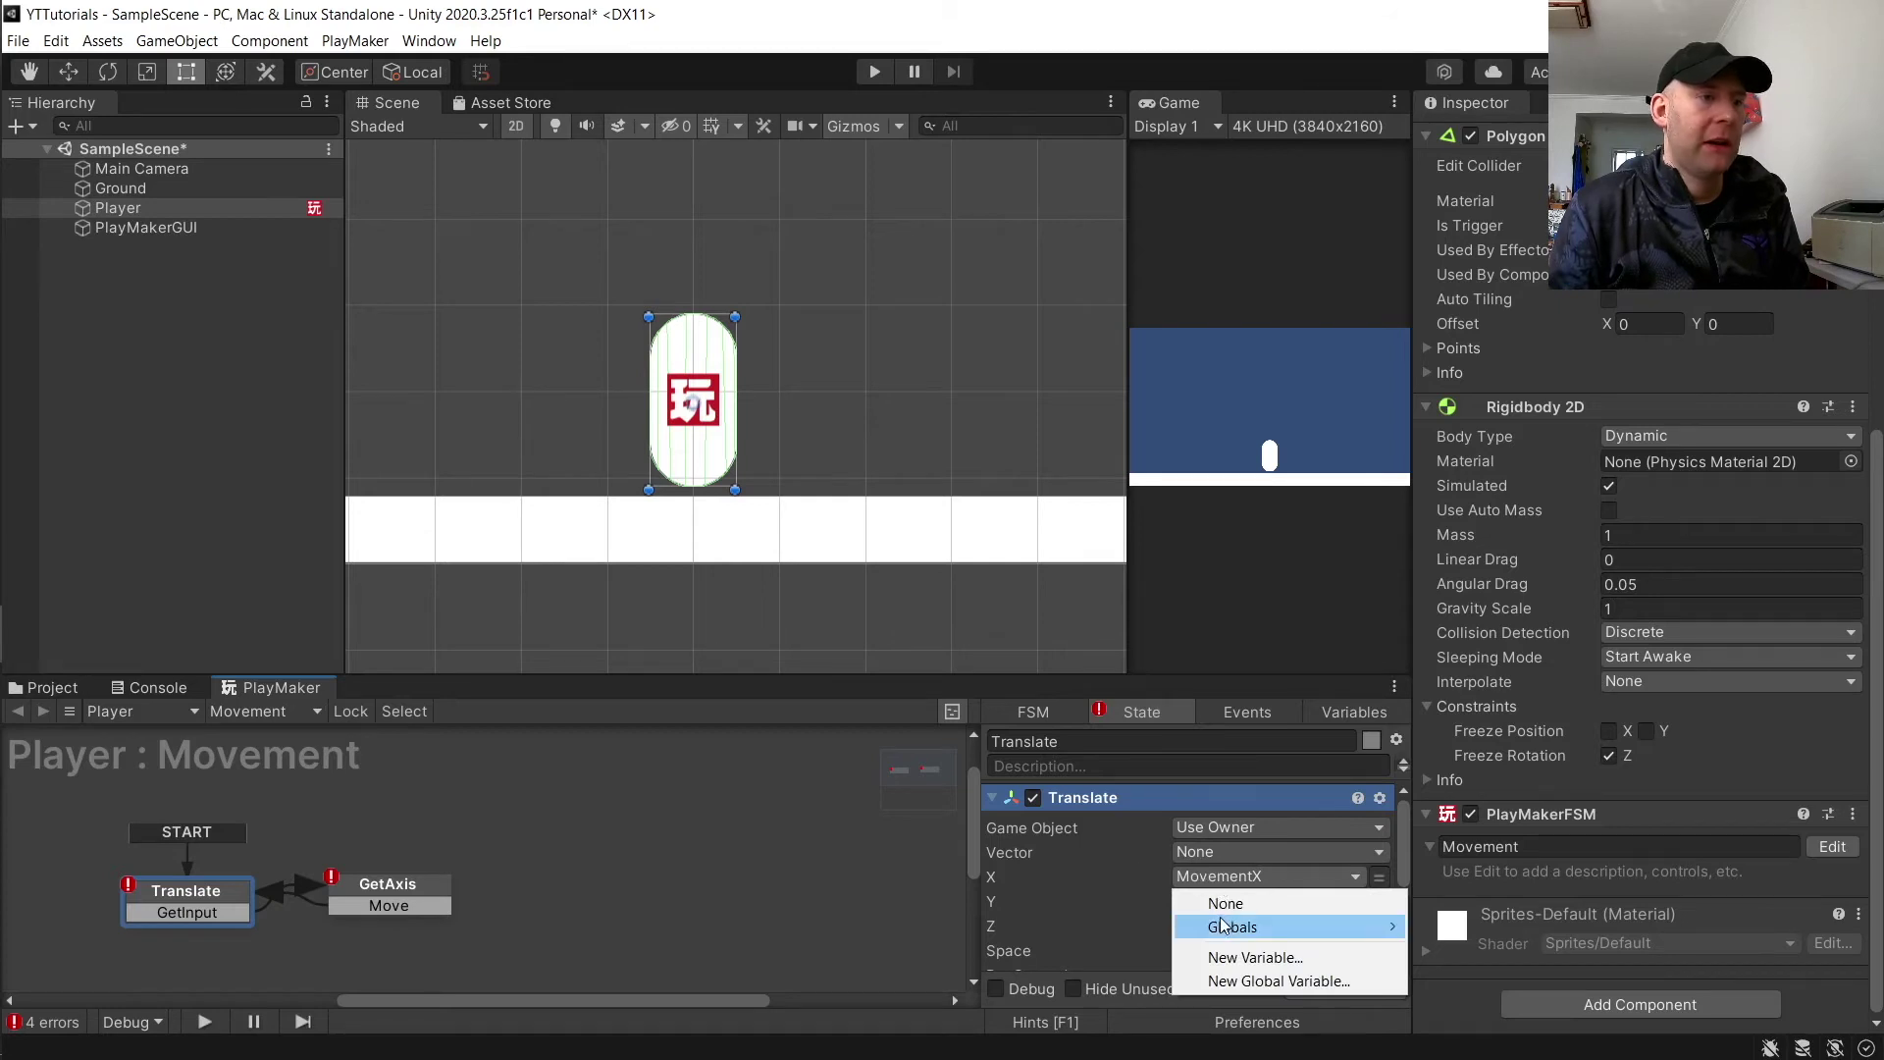
mouse_move(1227, 935)
click(1482, 928)
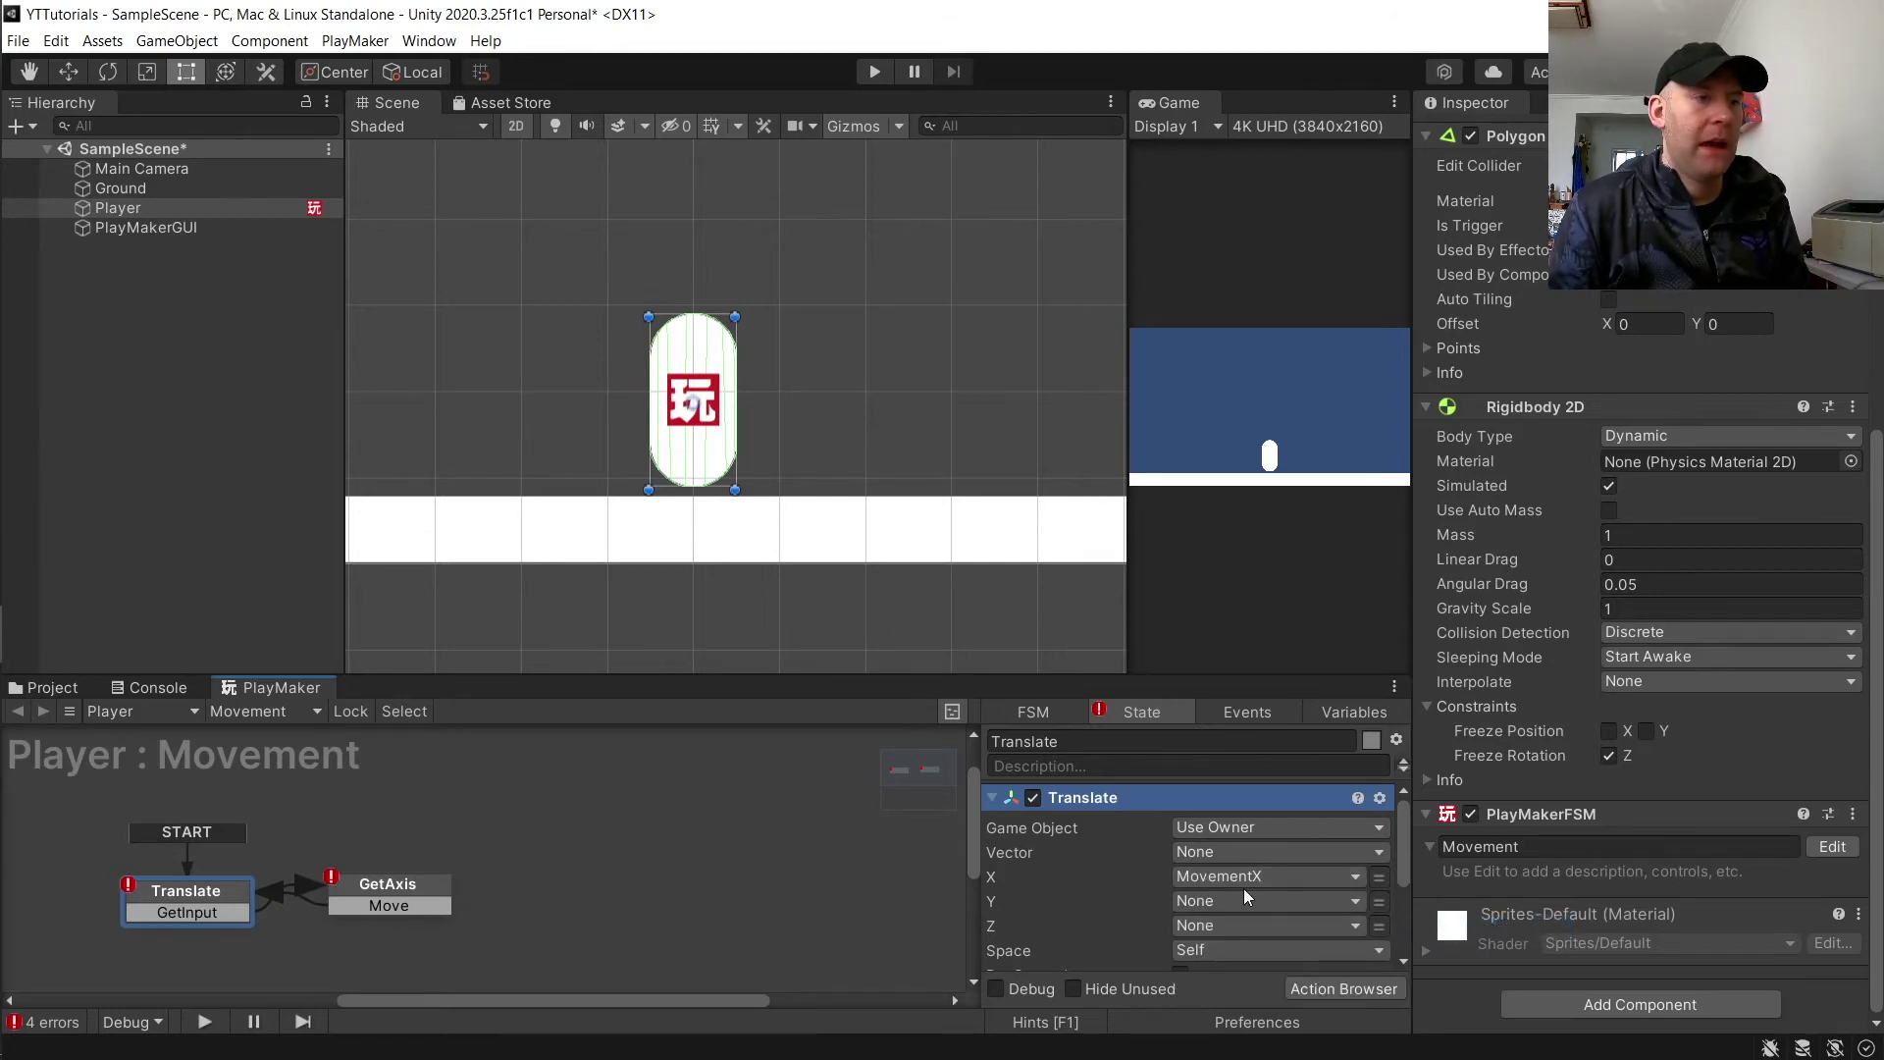
Step: Make Next Frame Event send GetInput, then collapse both actions
scroll(1193, 909, down, 5)
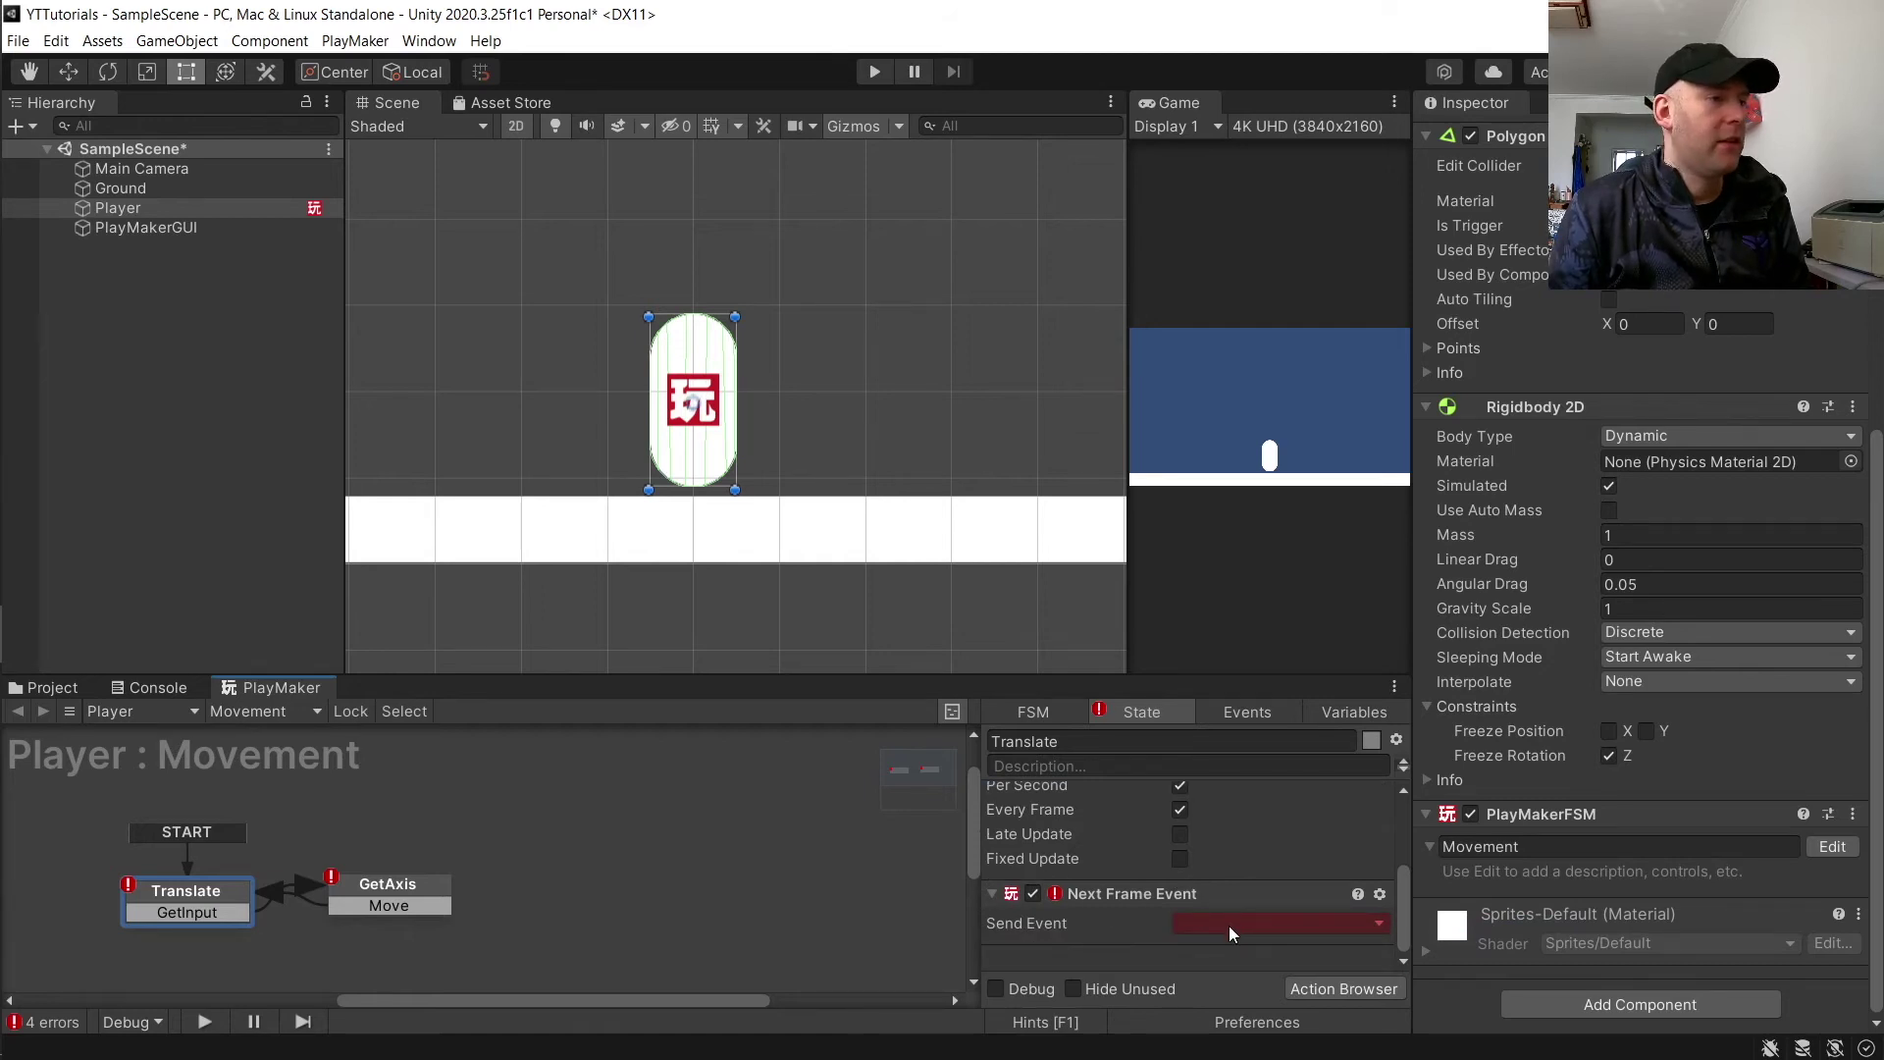
click(1203, 927)
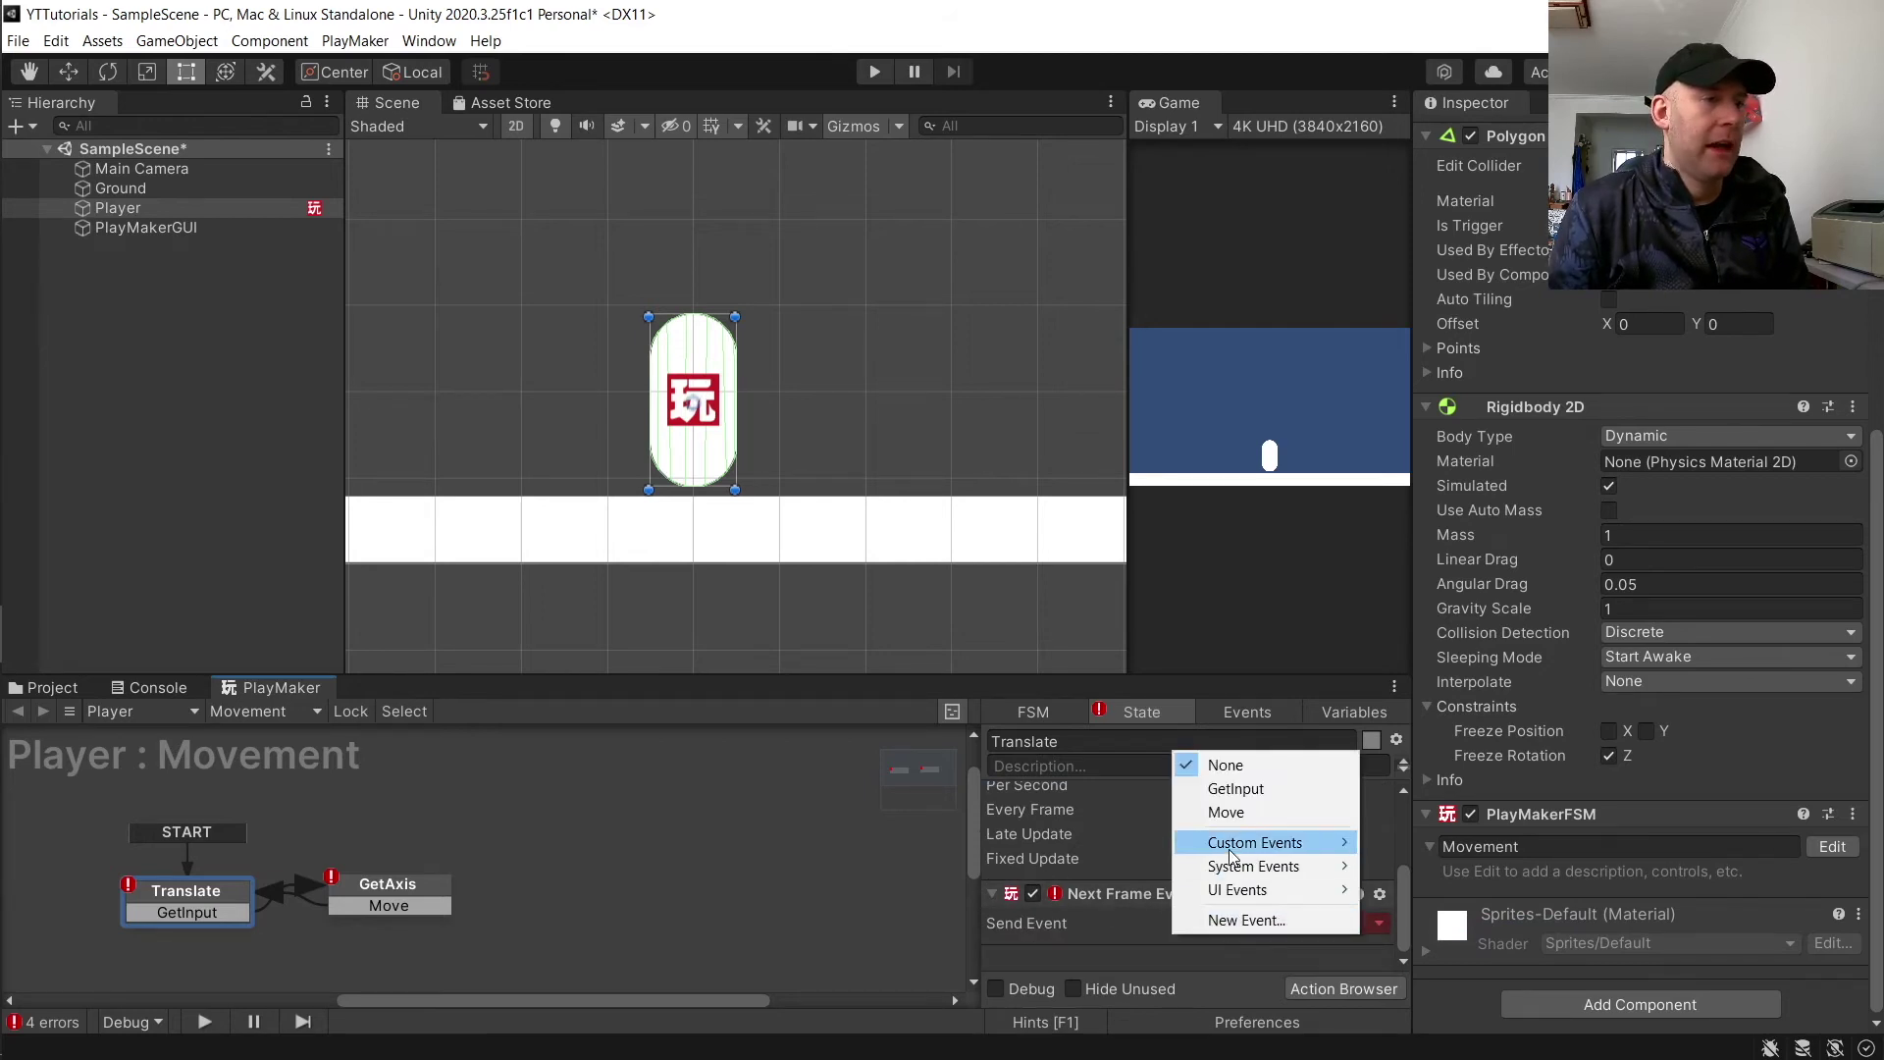
click(1242, 789)
scroll(1011, 820, up, 5)
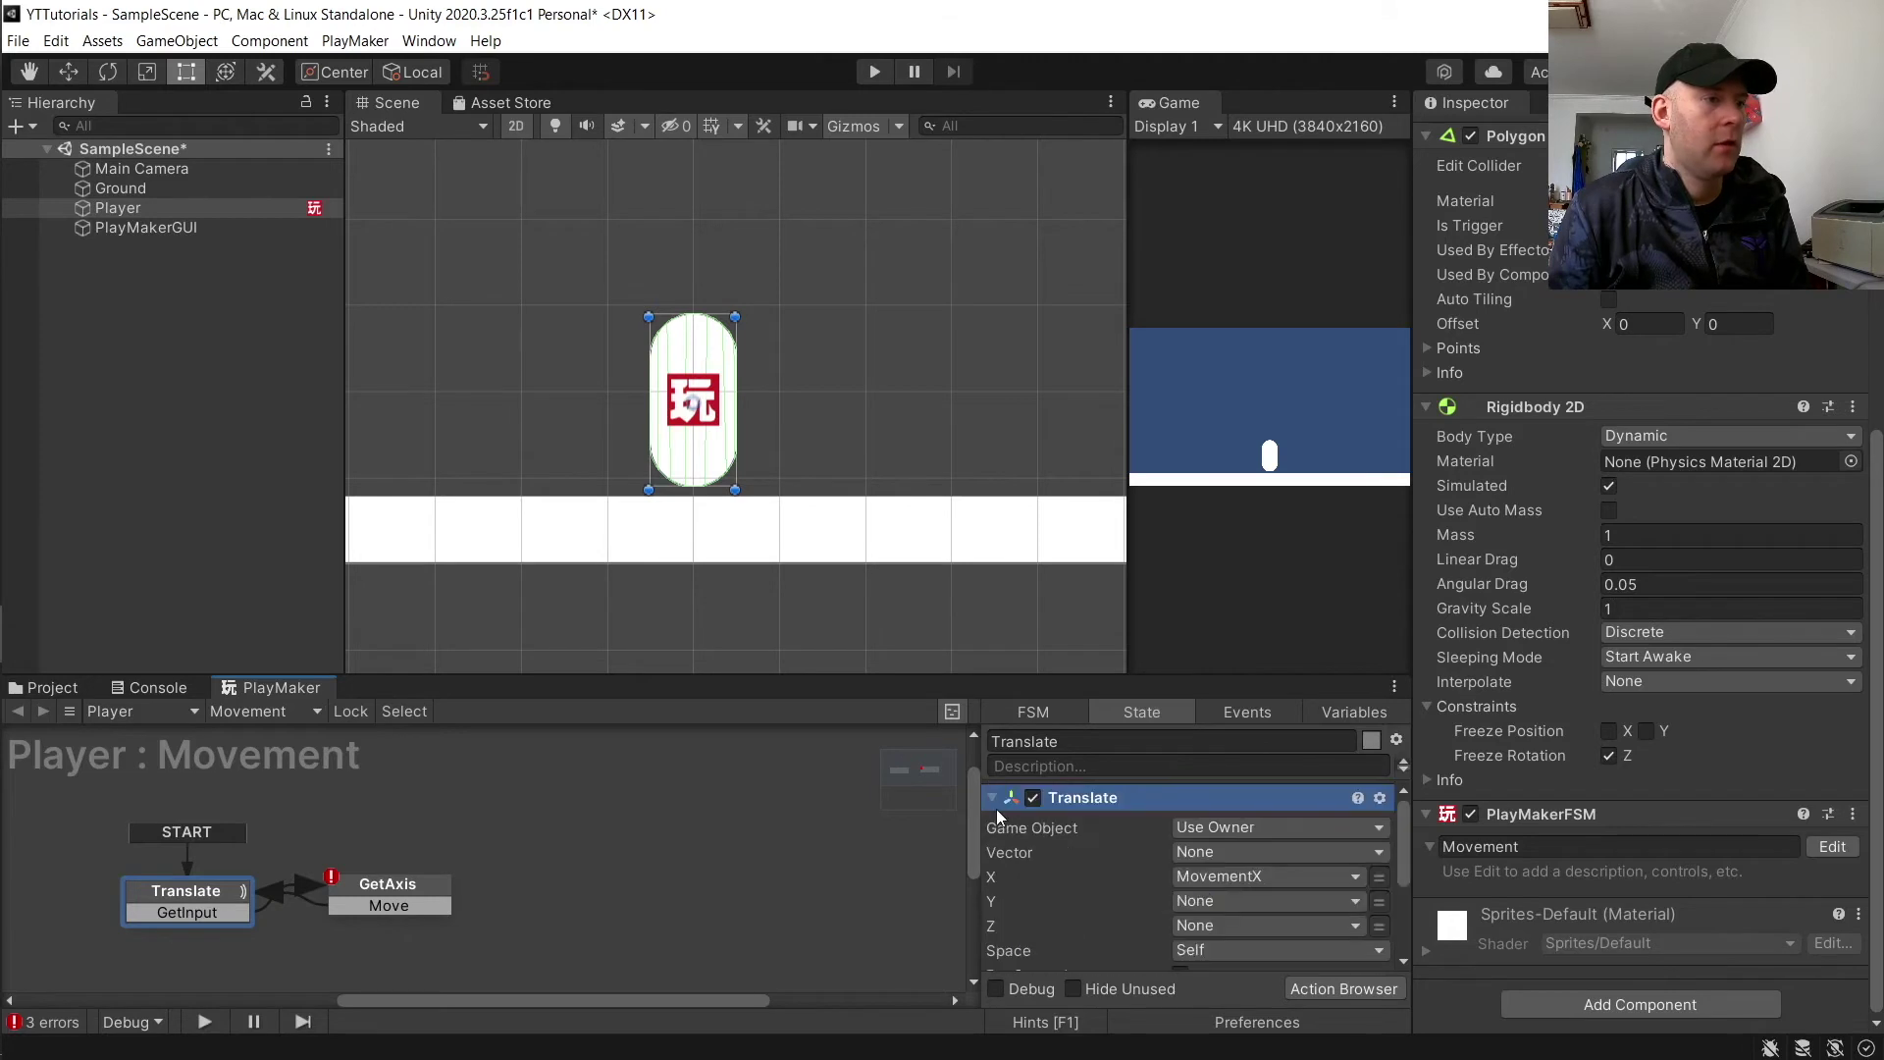
click(991, 798)
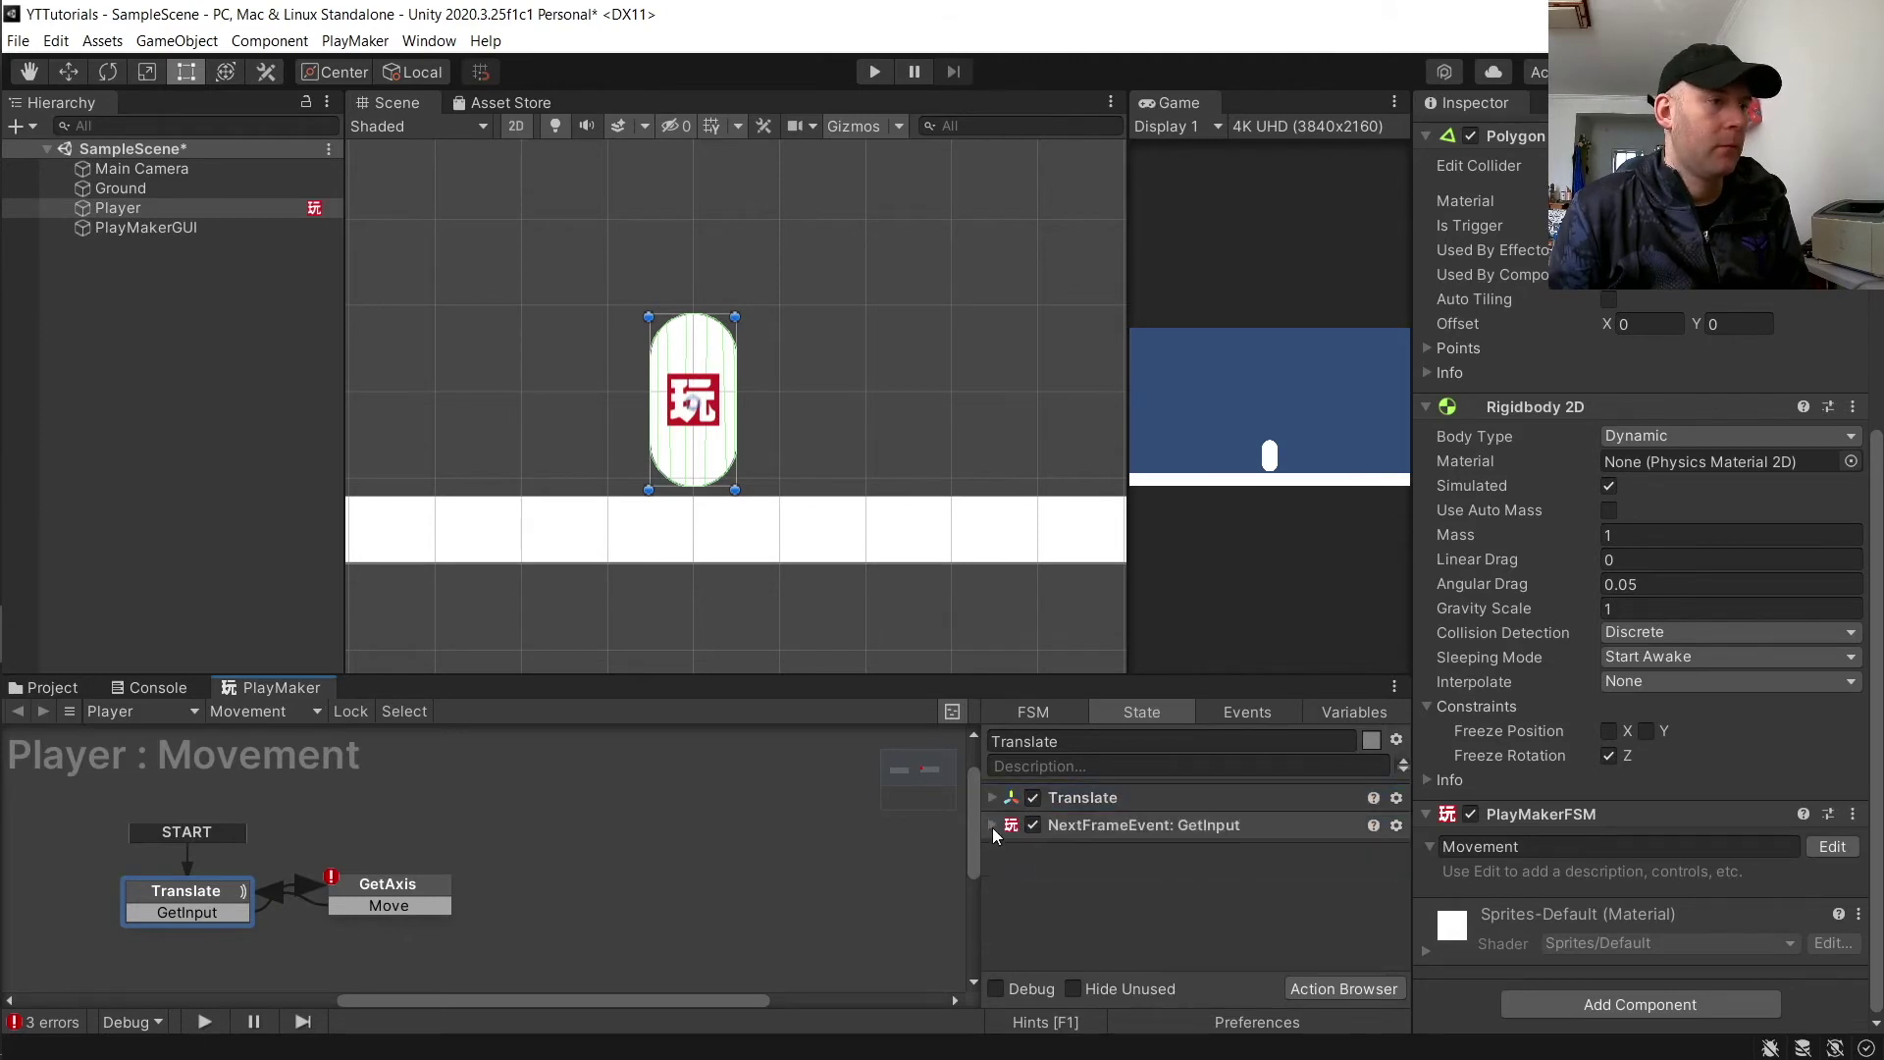
click(992, 828)
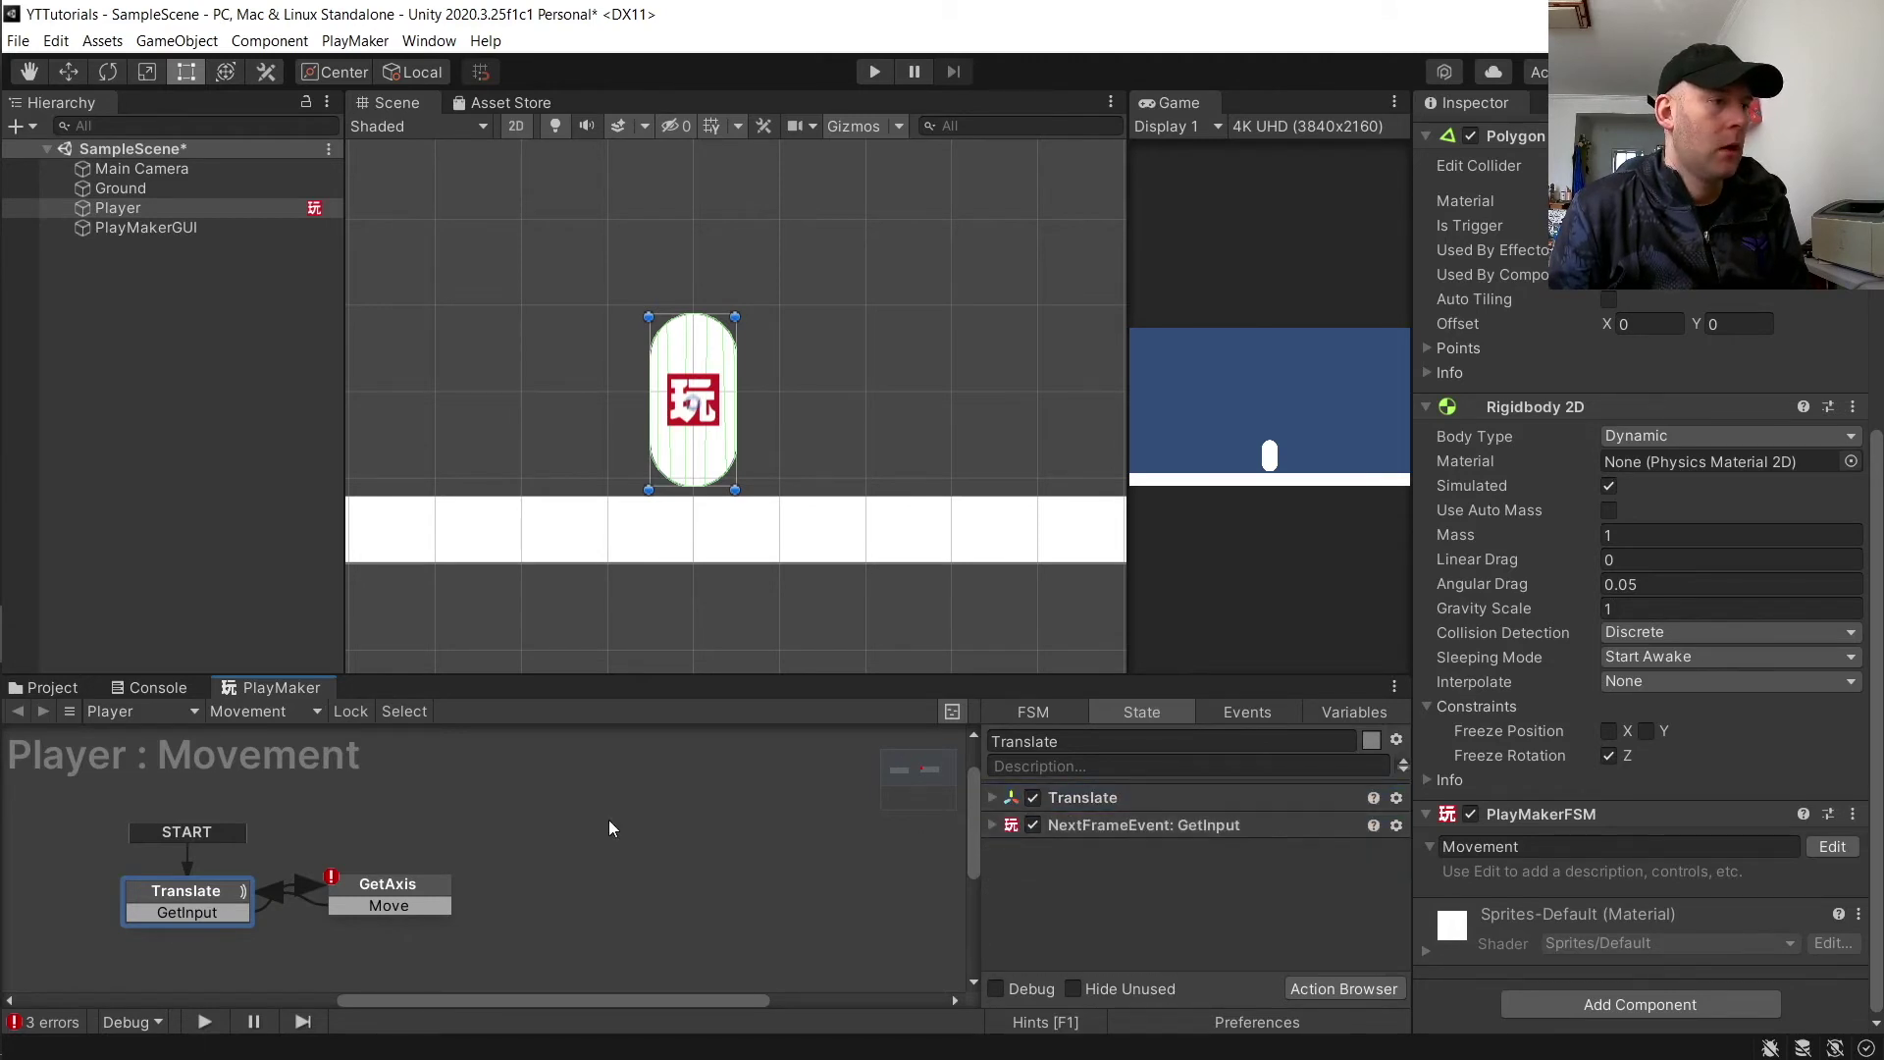
Step: Look up the 'Horizontal' axis name under Project Settings > Input Manager > Axes, then close the window
click(418, 887)
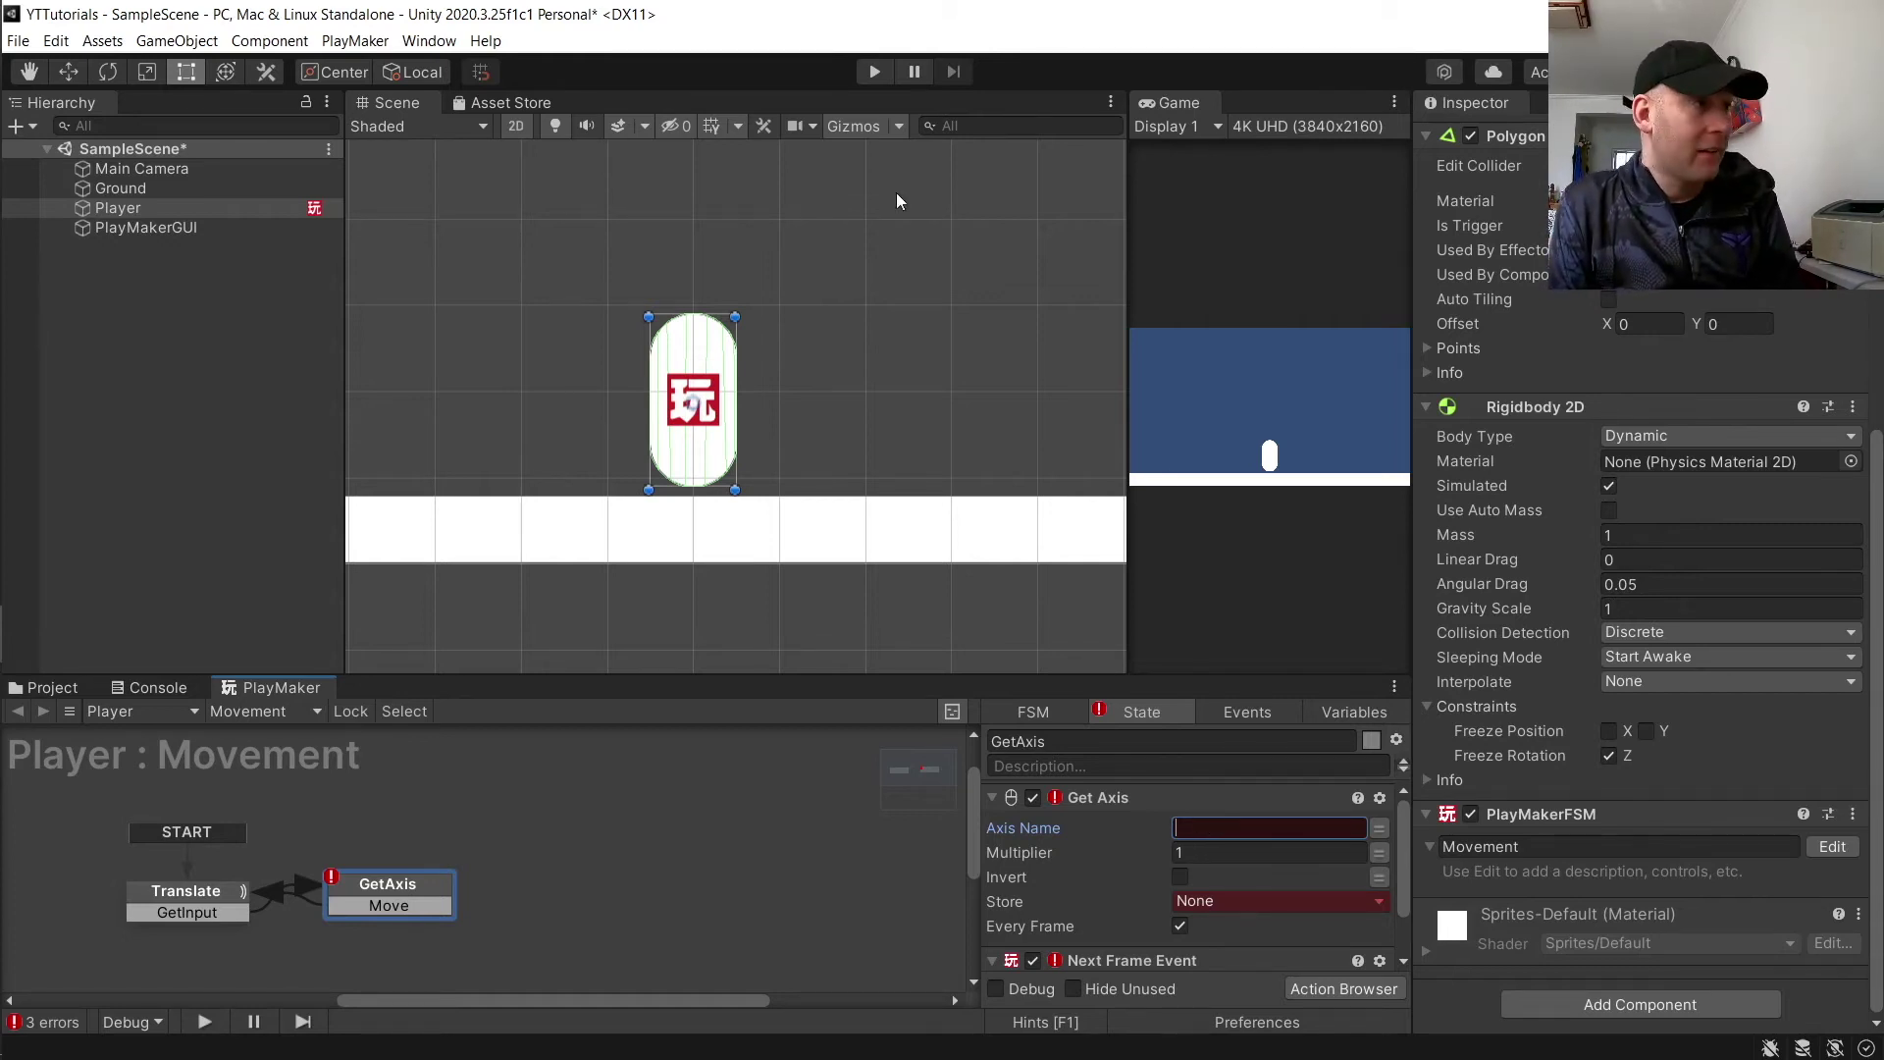
click(56, 40)
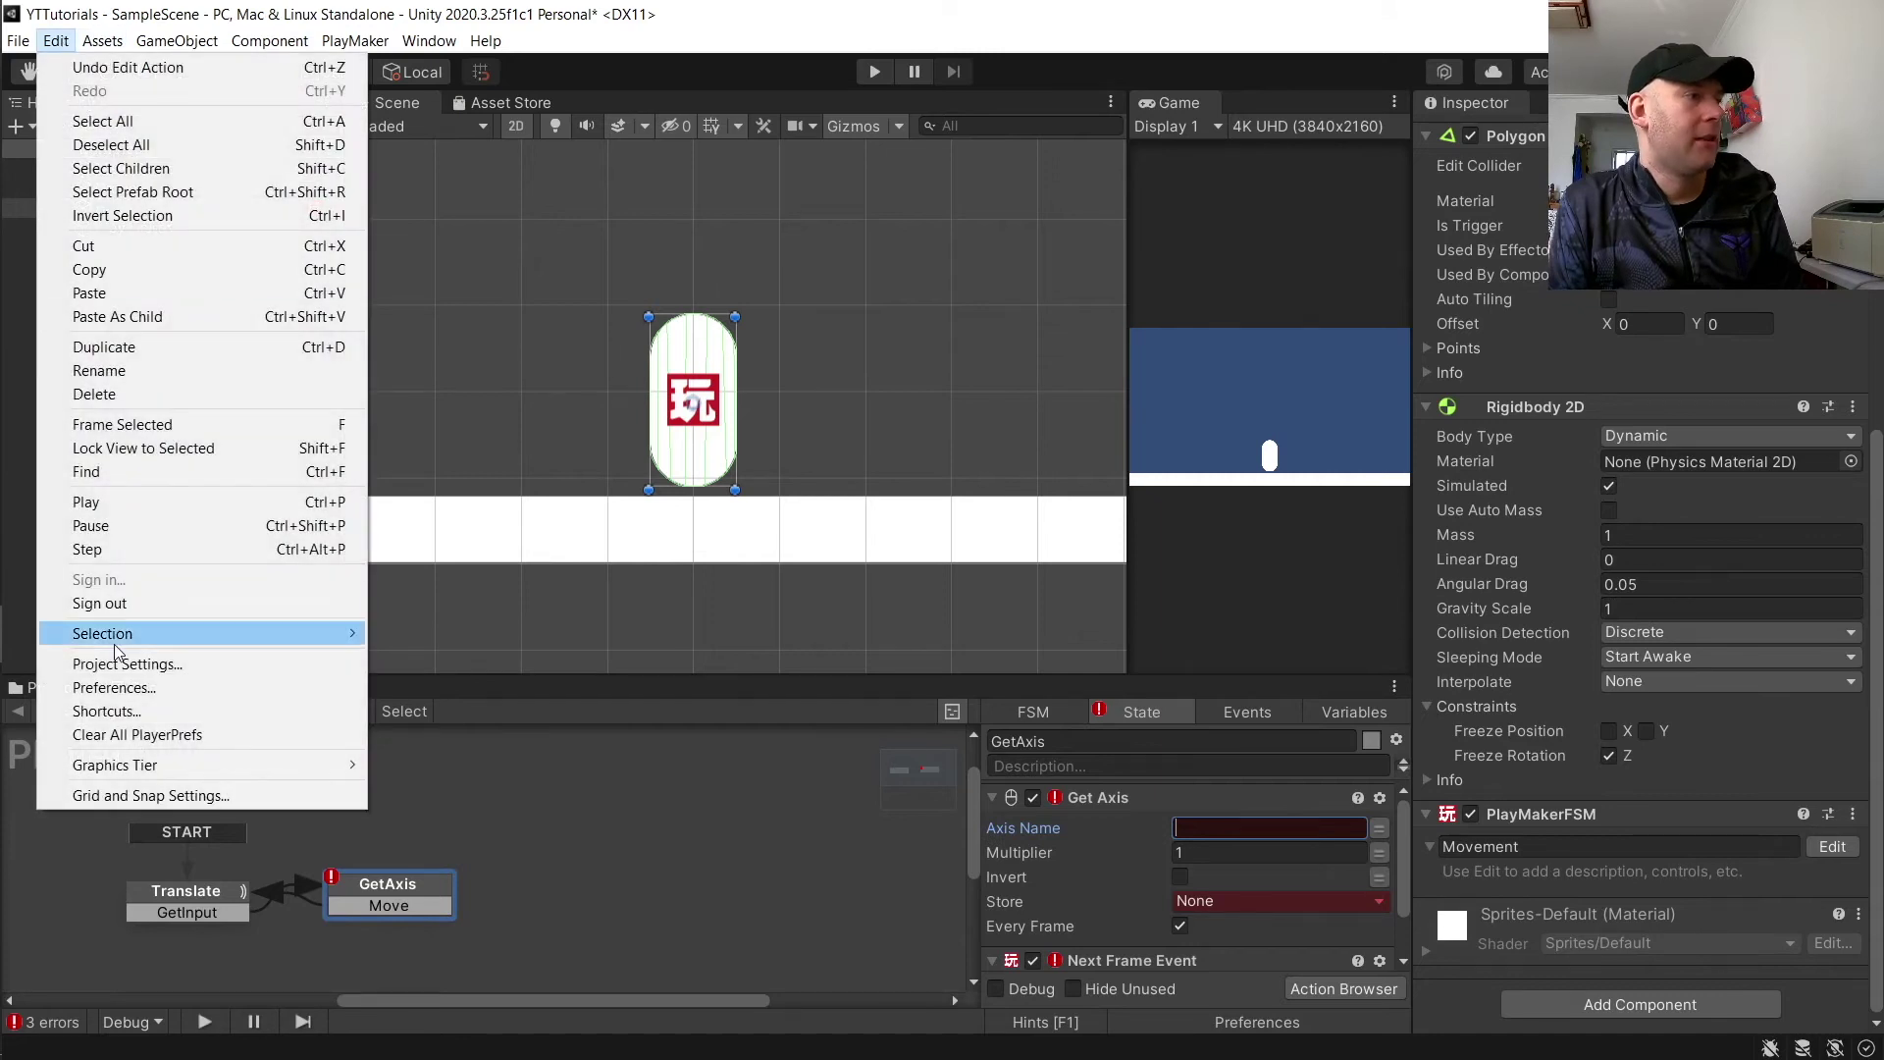
click(167, 664)
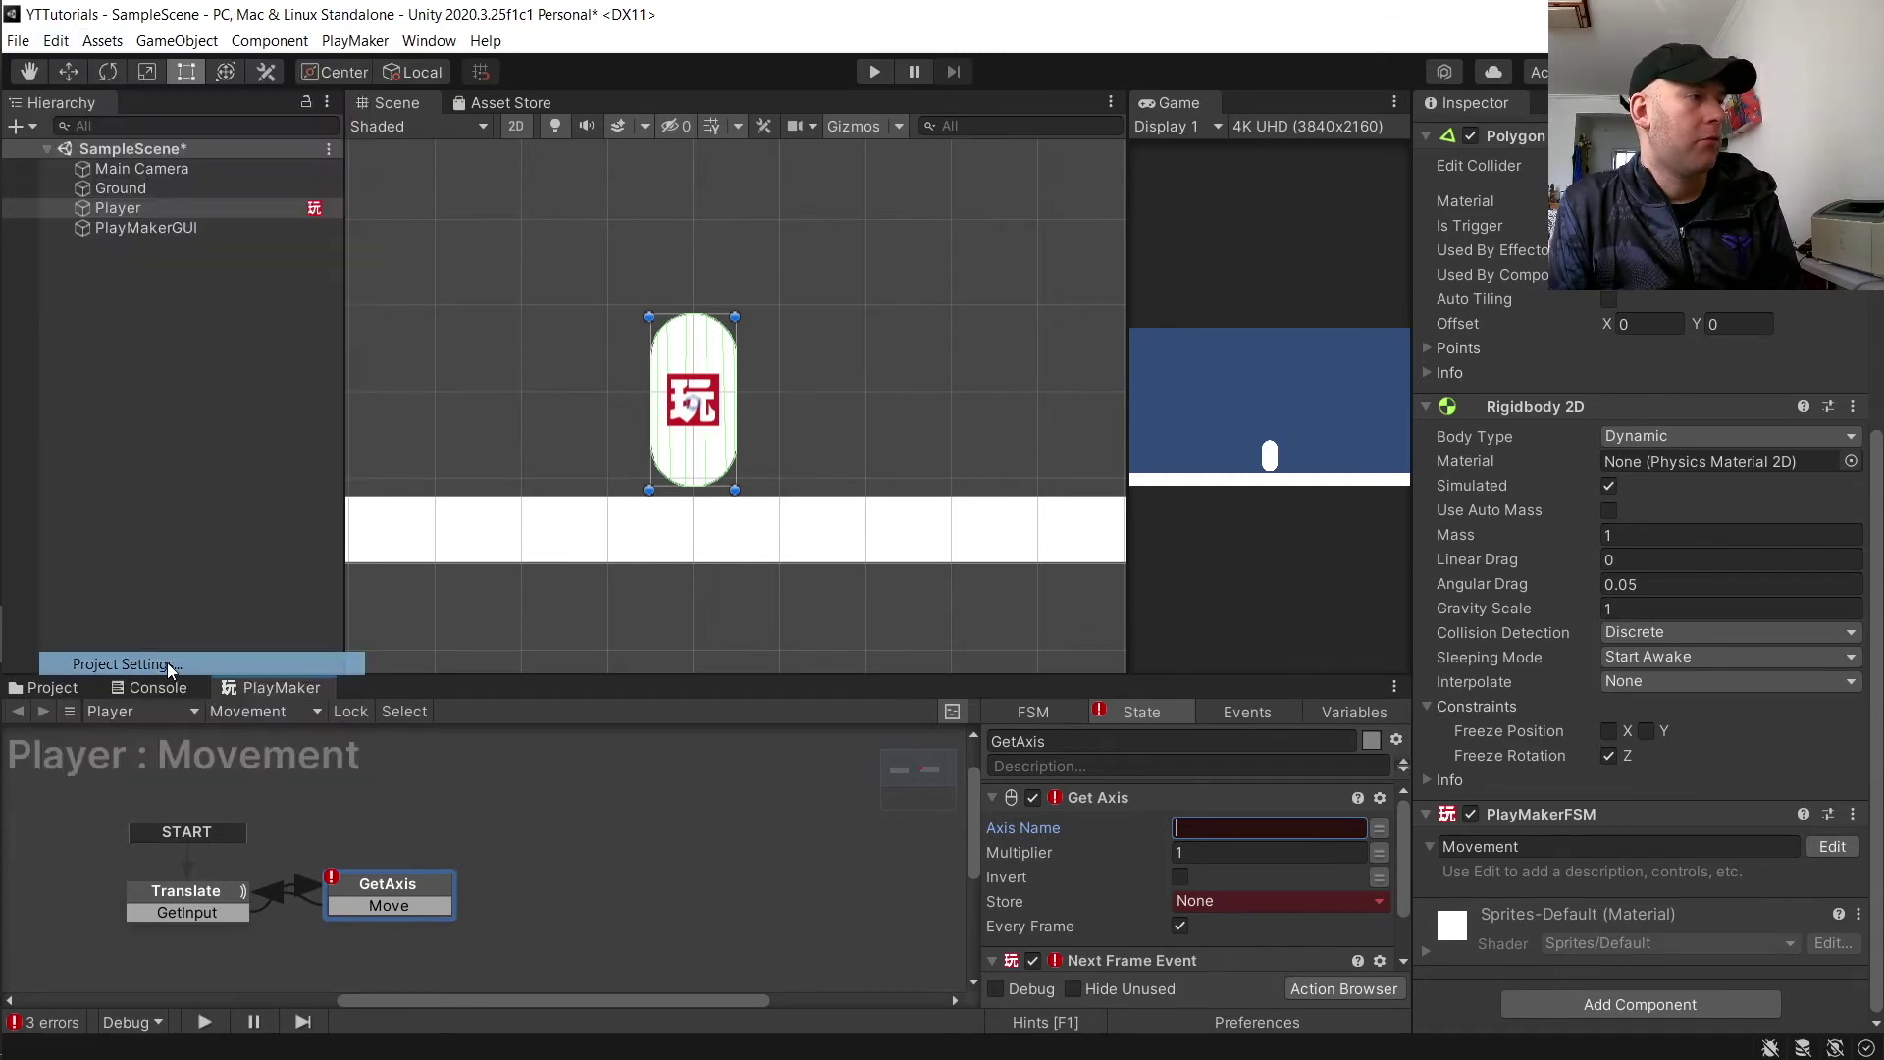
click(380, 458)
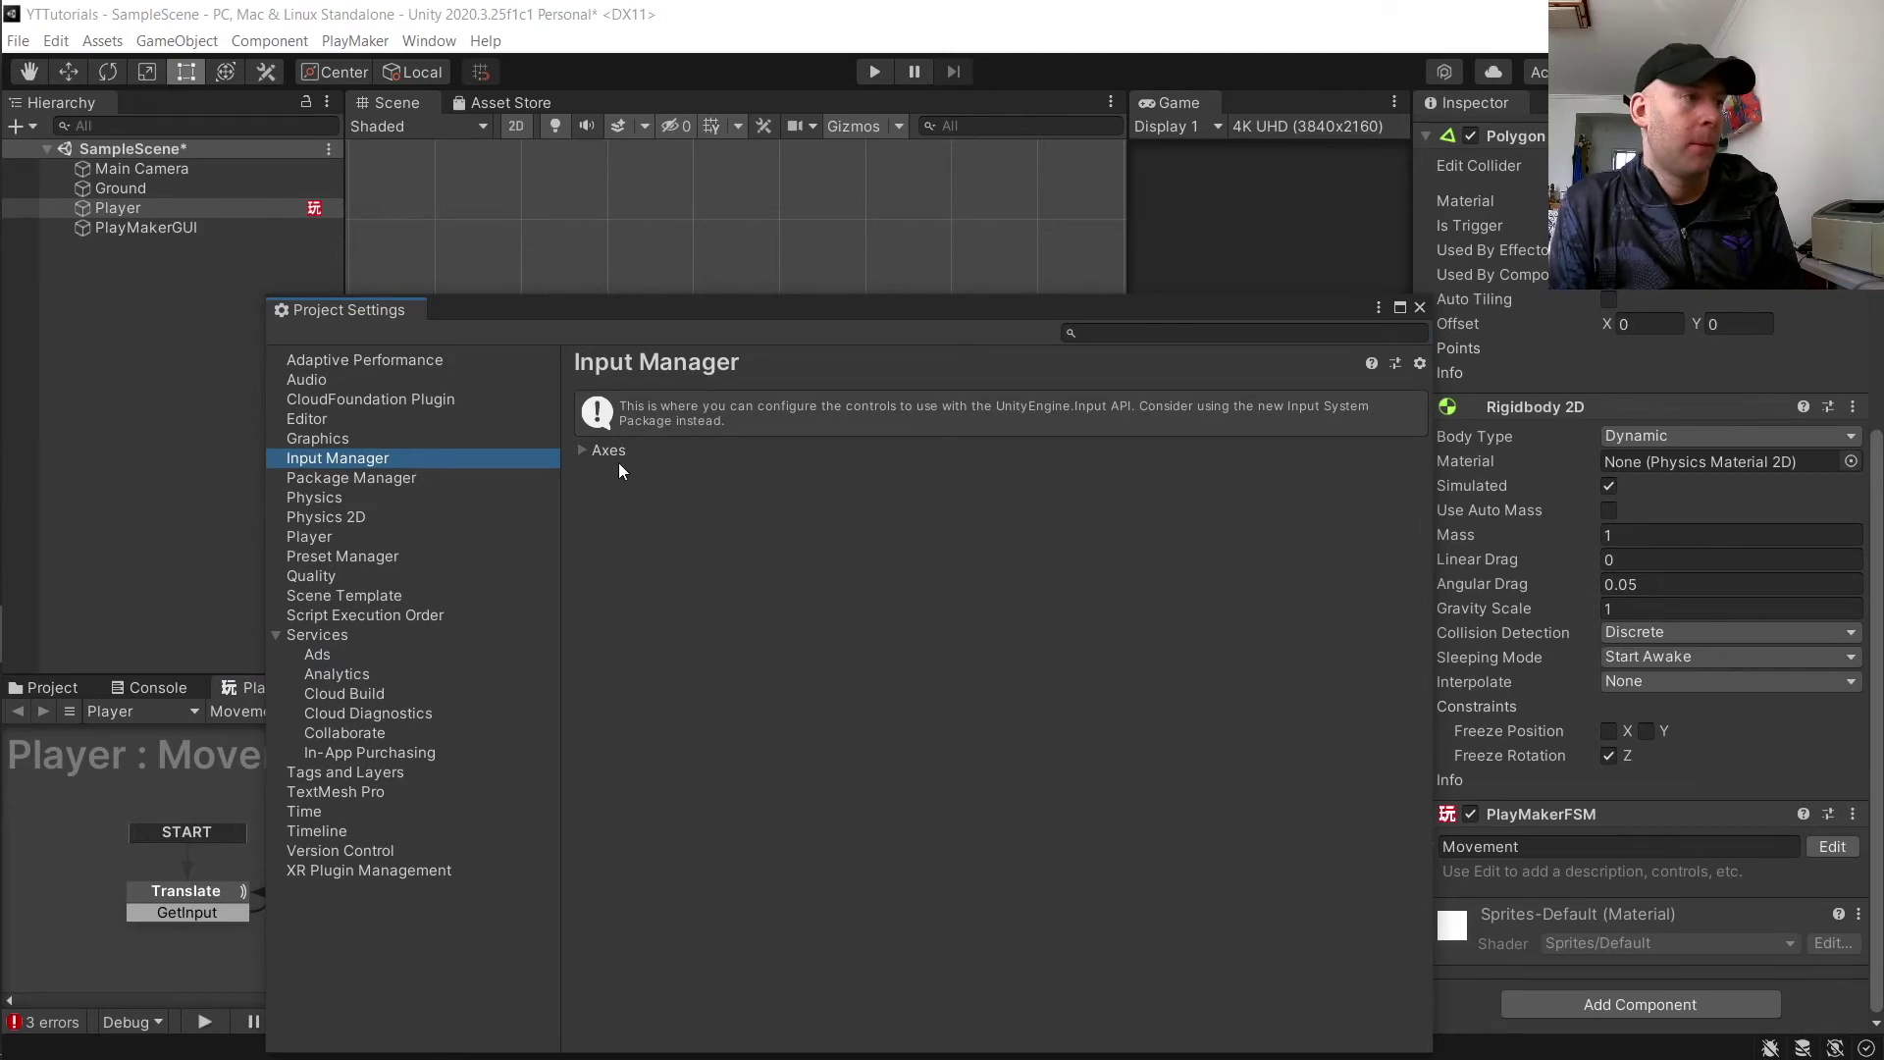
click(580, 451)
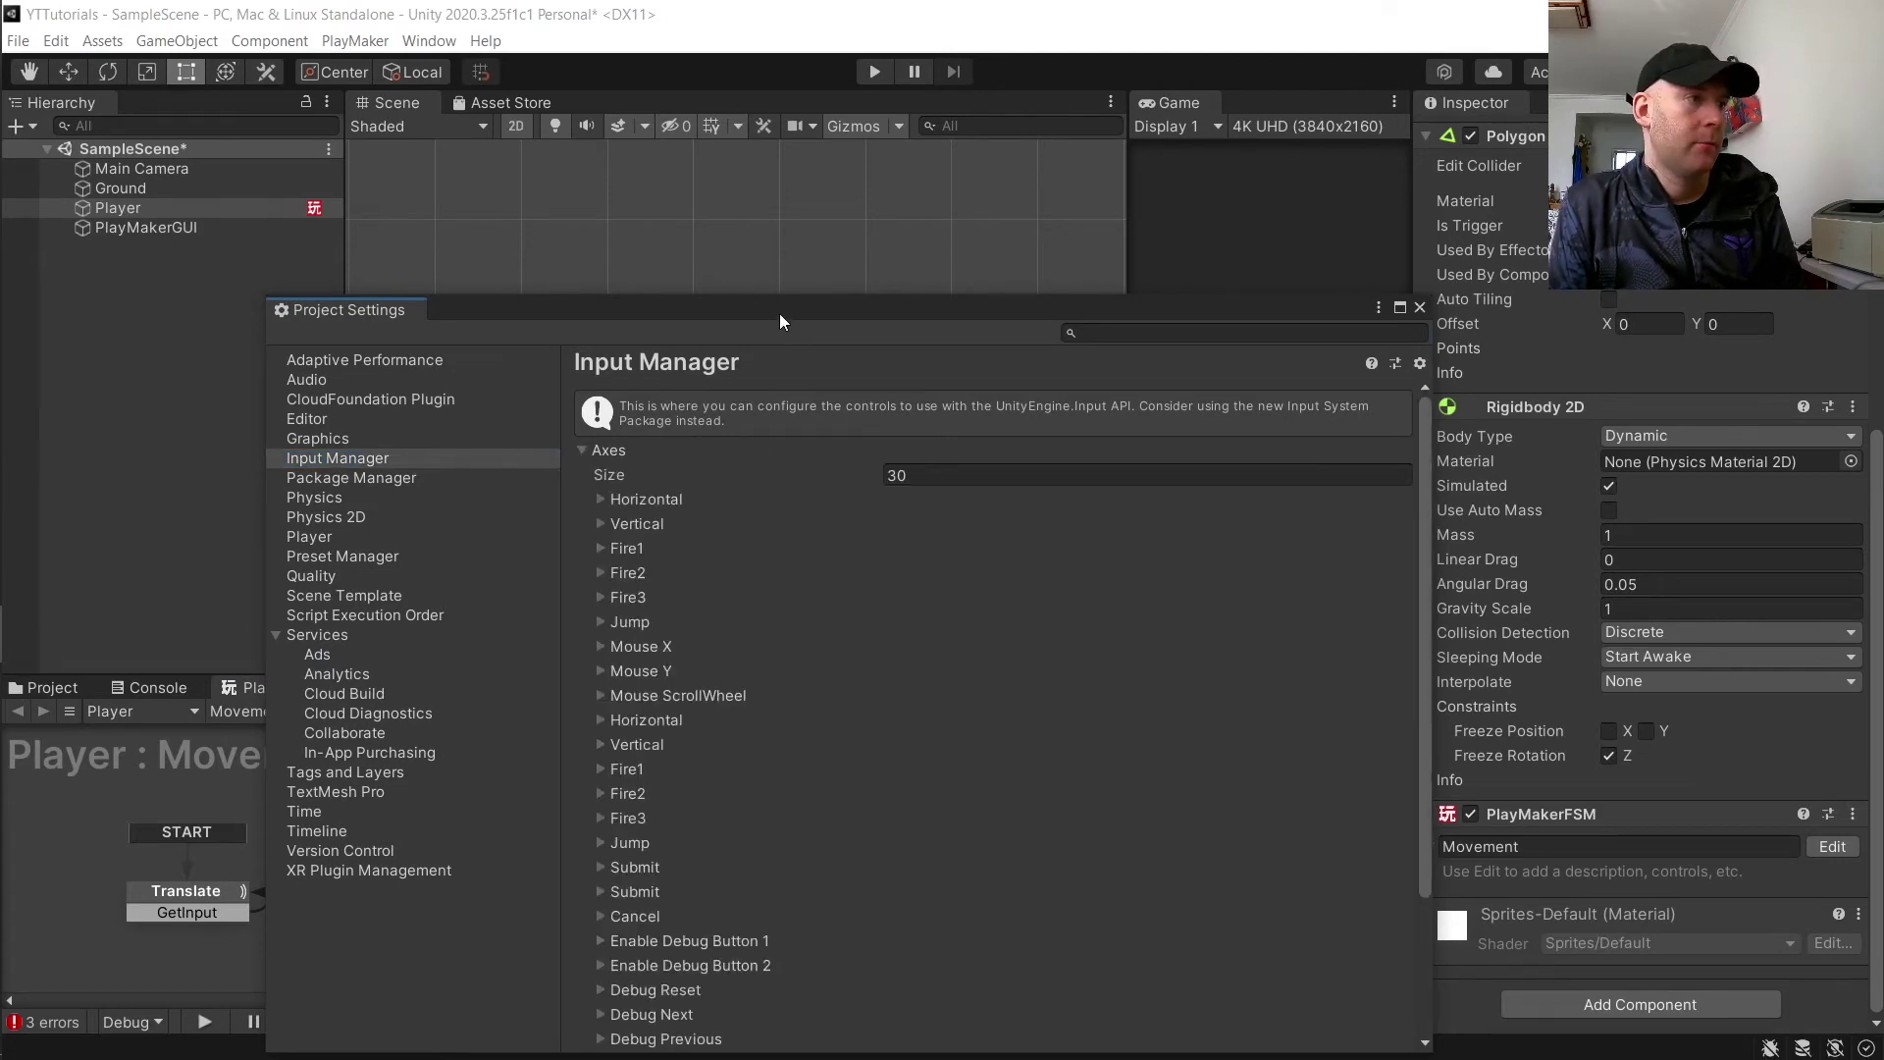
drag(780, 314, 771, 117)
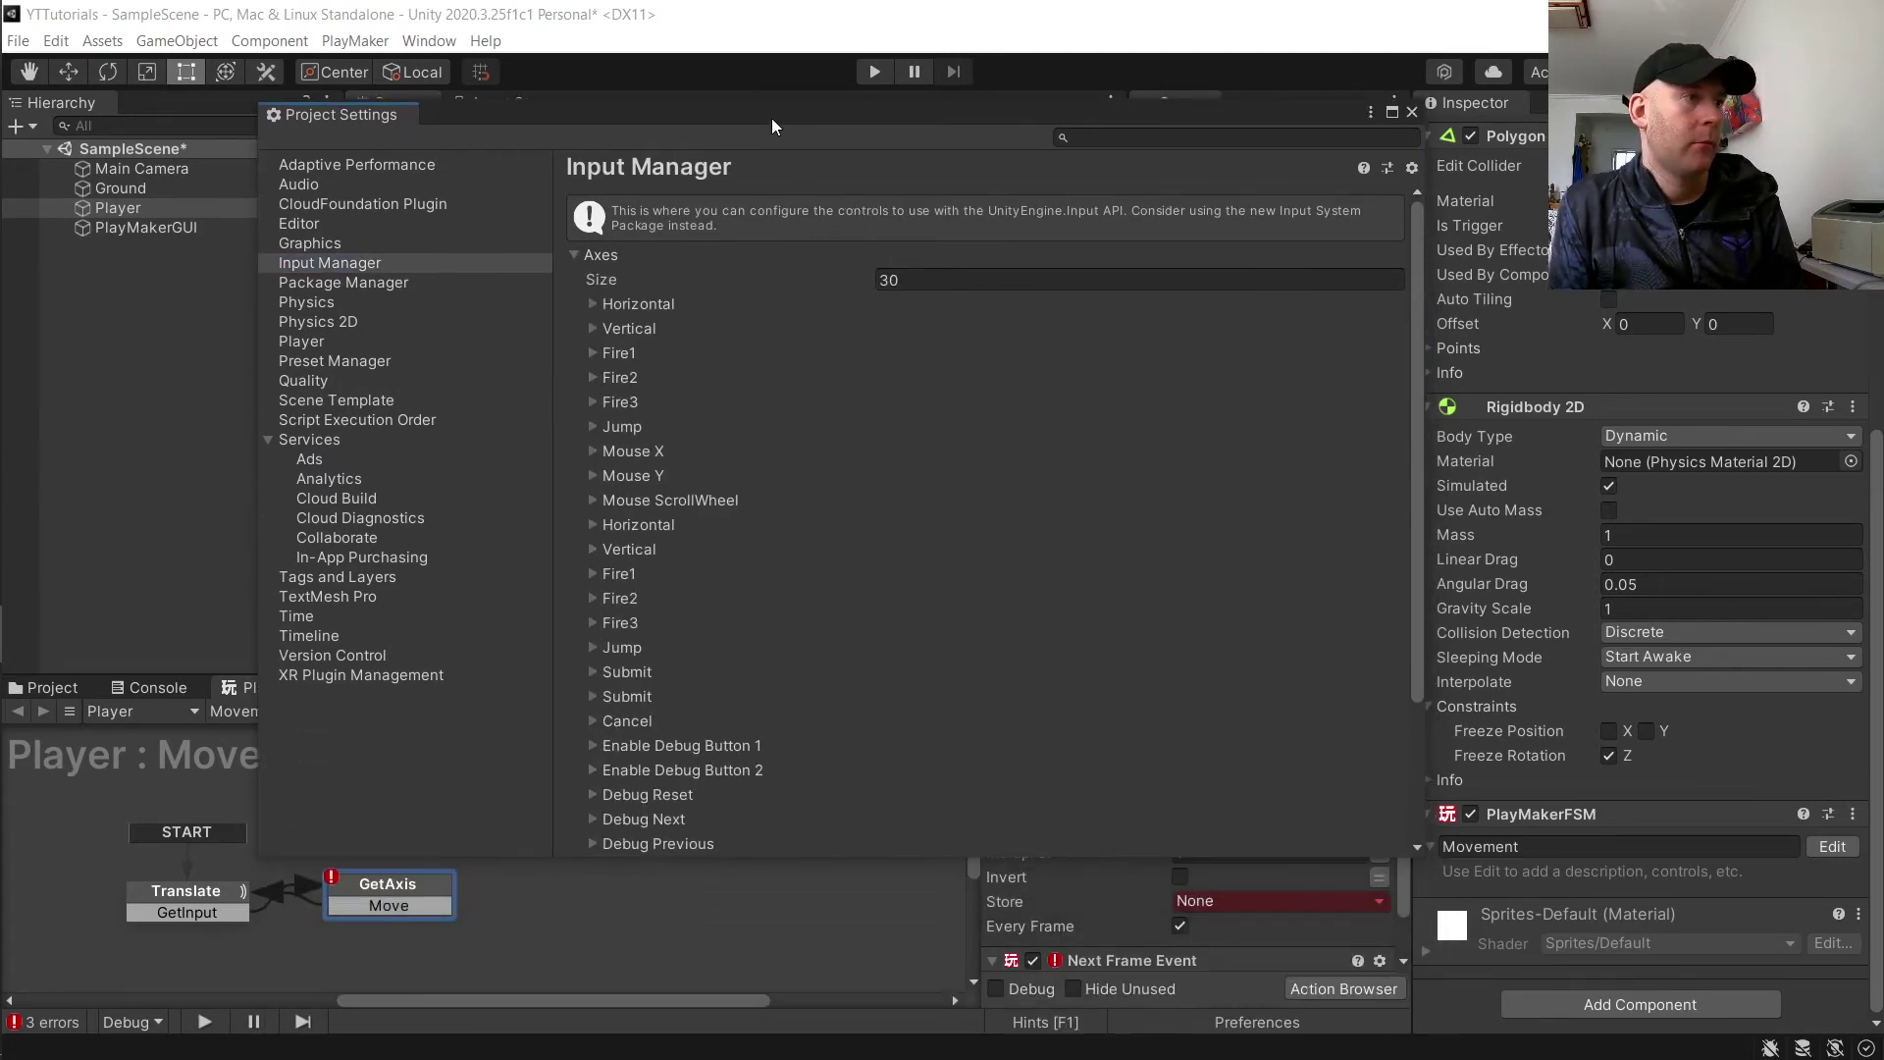
click(592, 305)
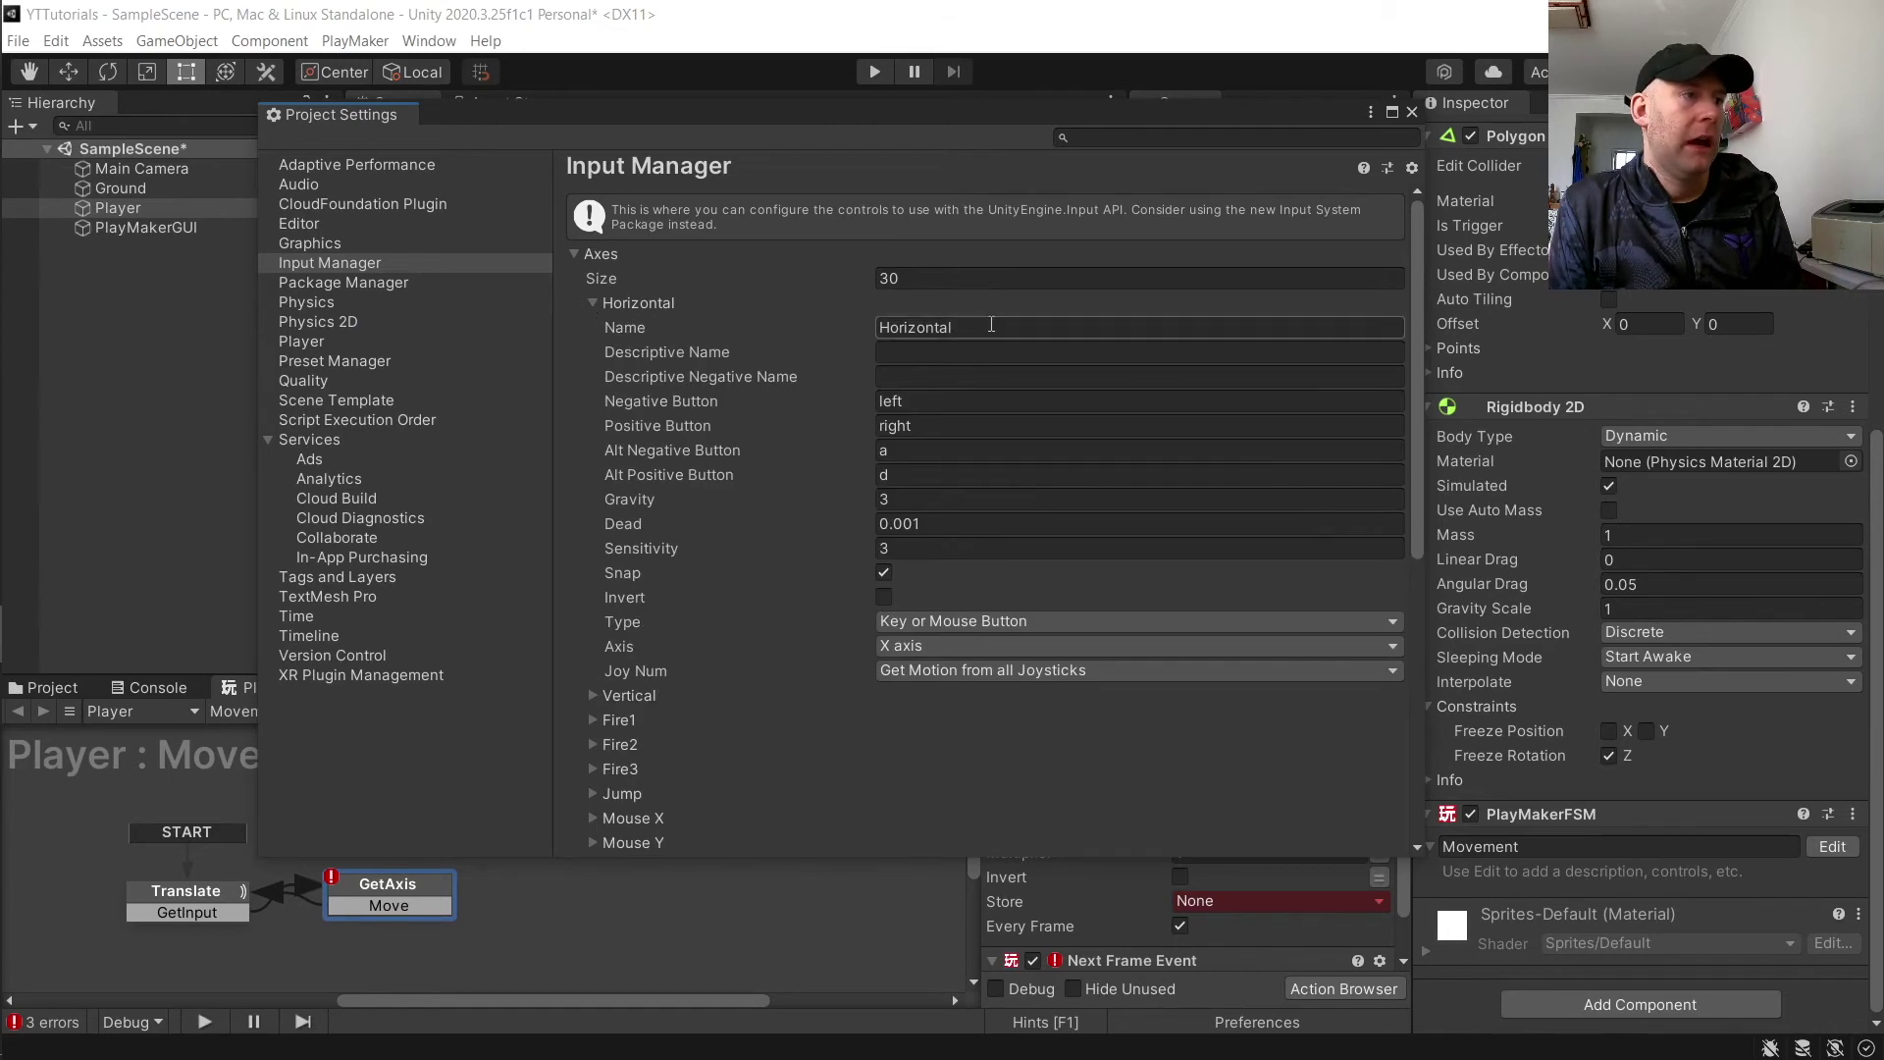
double_click(1035, 321)
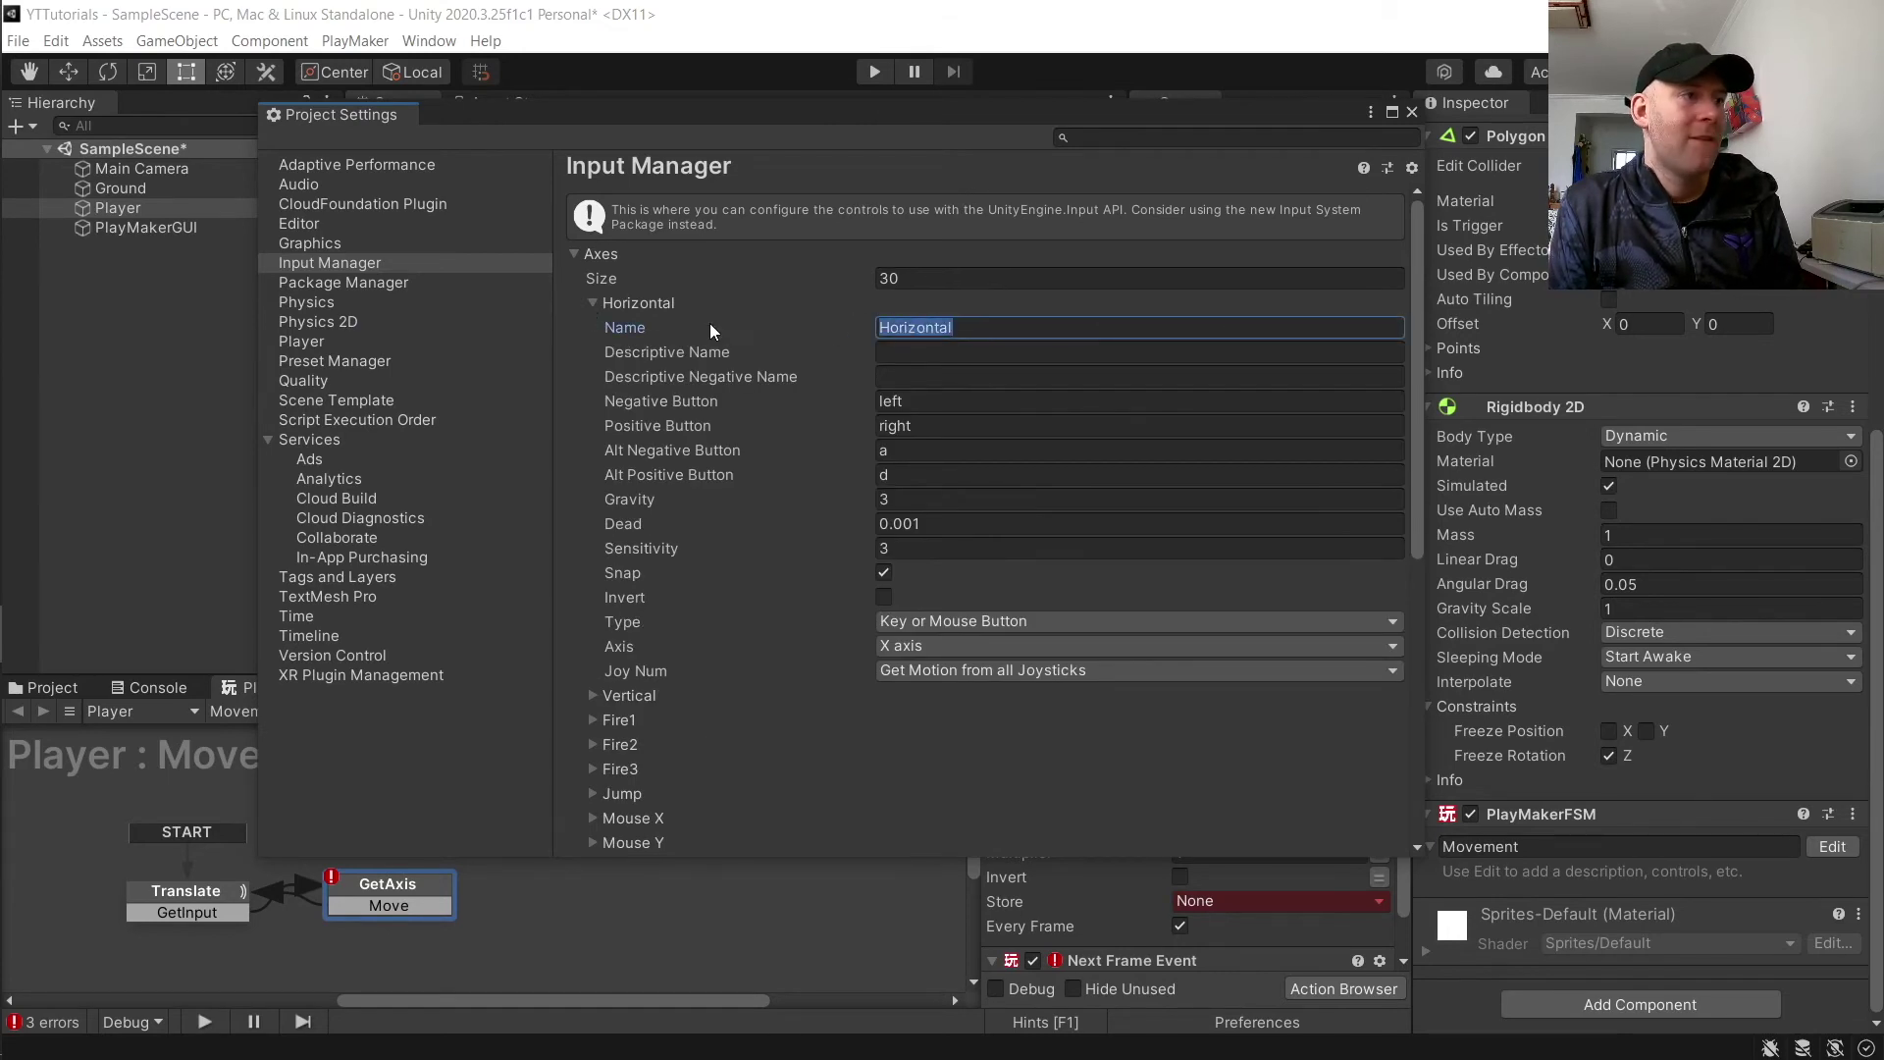
click(1047, 324)
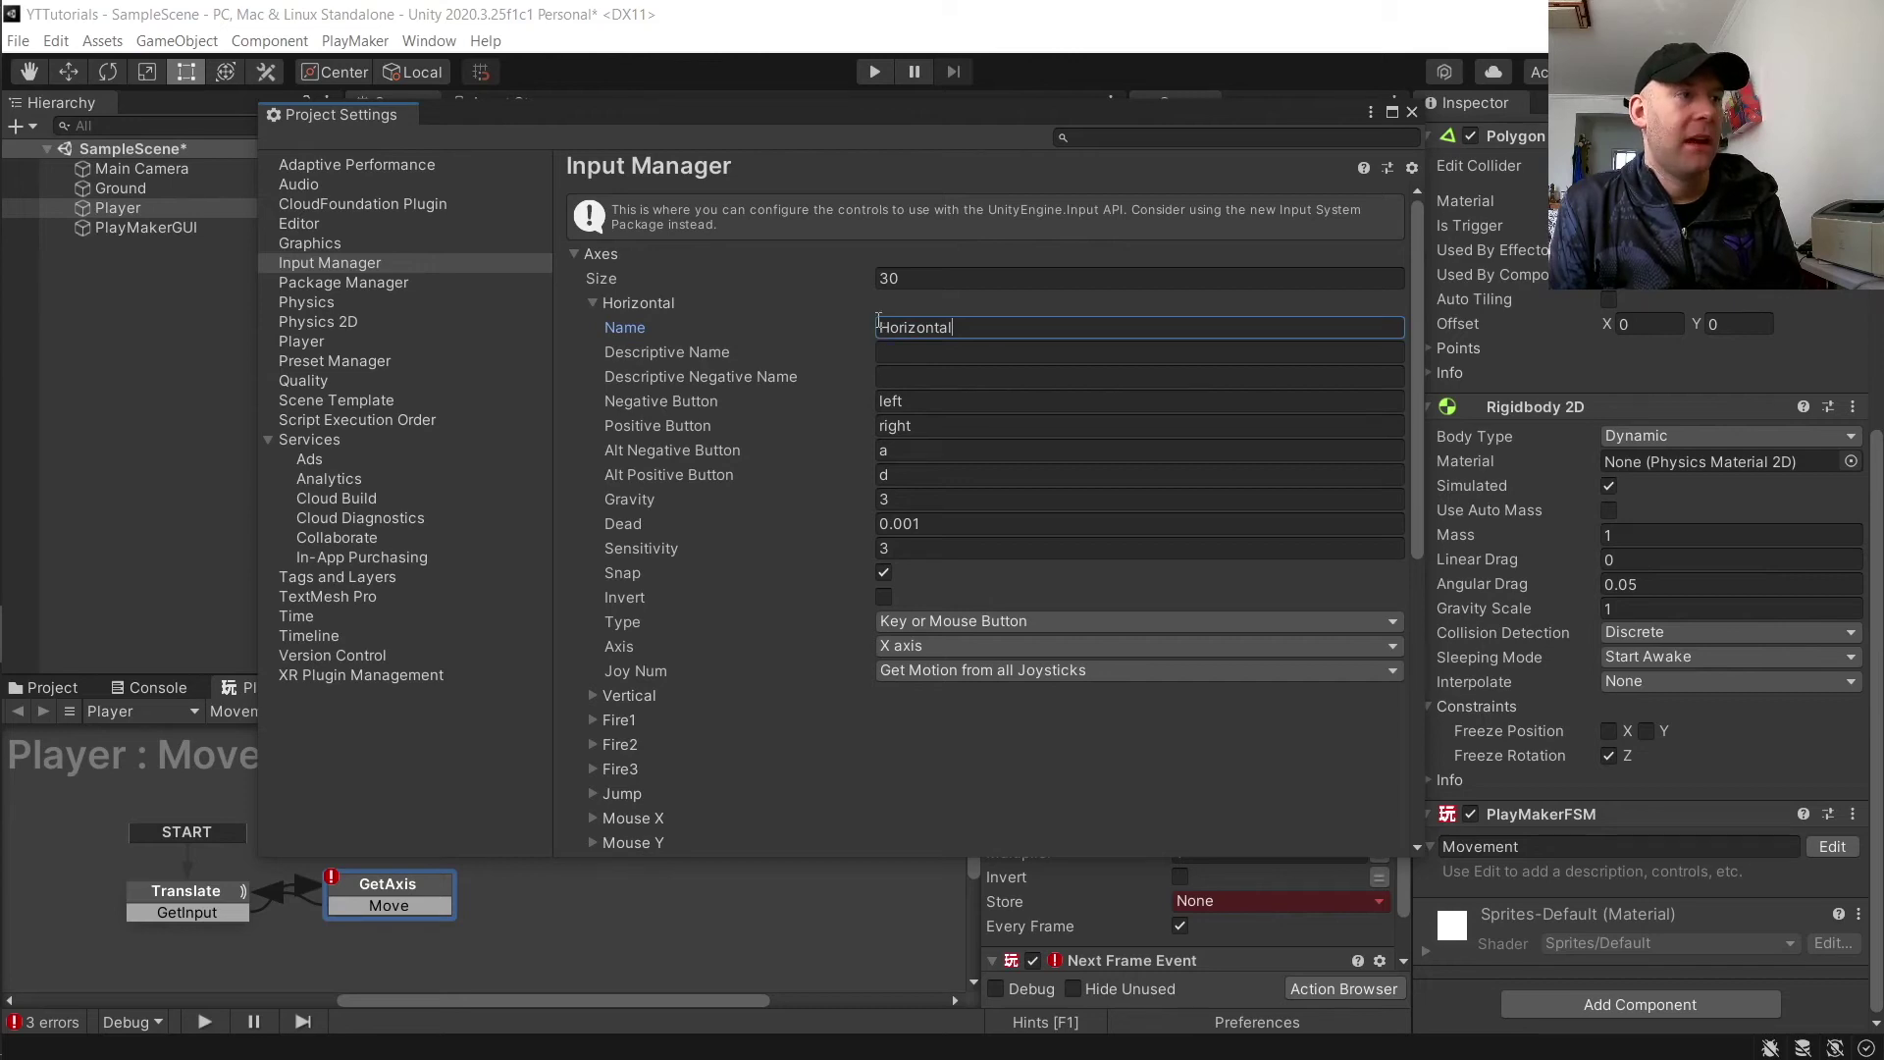
drag(874, 327, 952, 322)
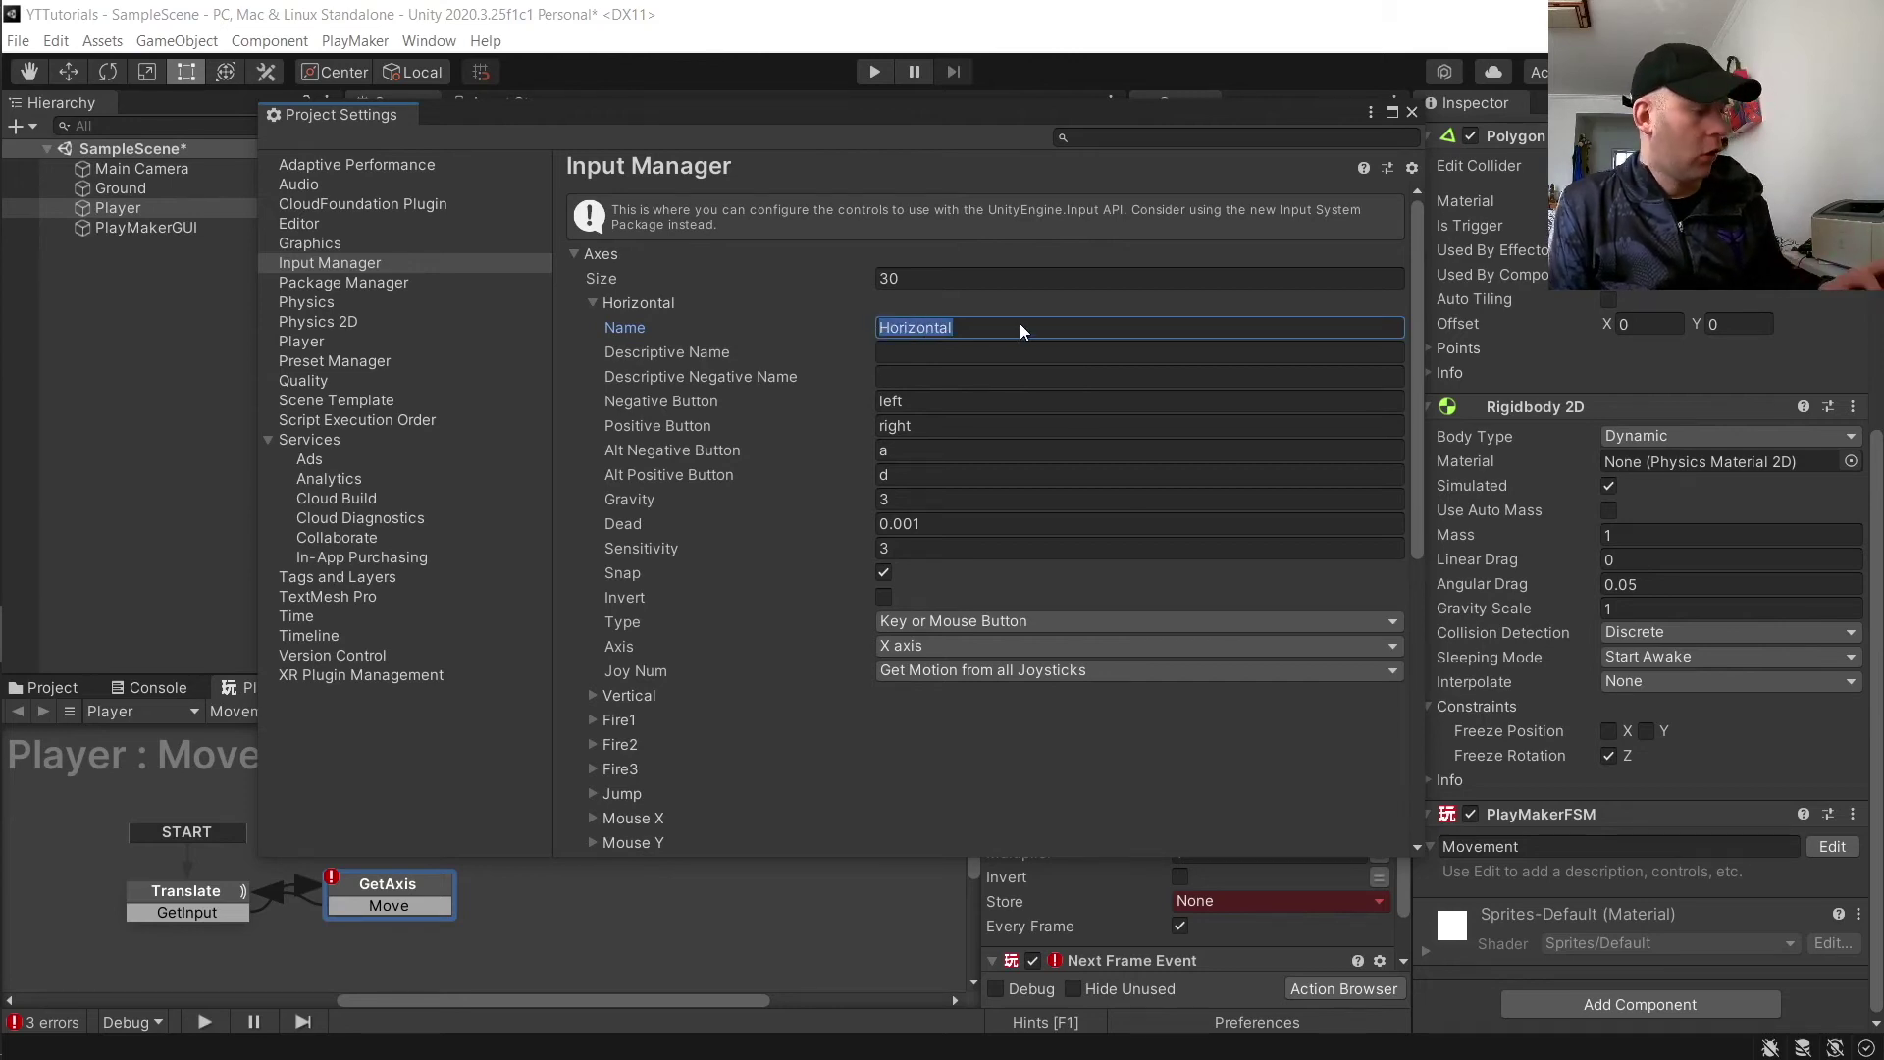
click(1411, 112)
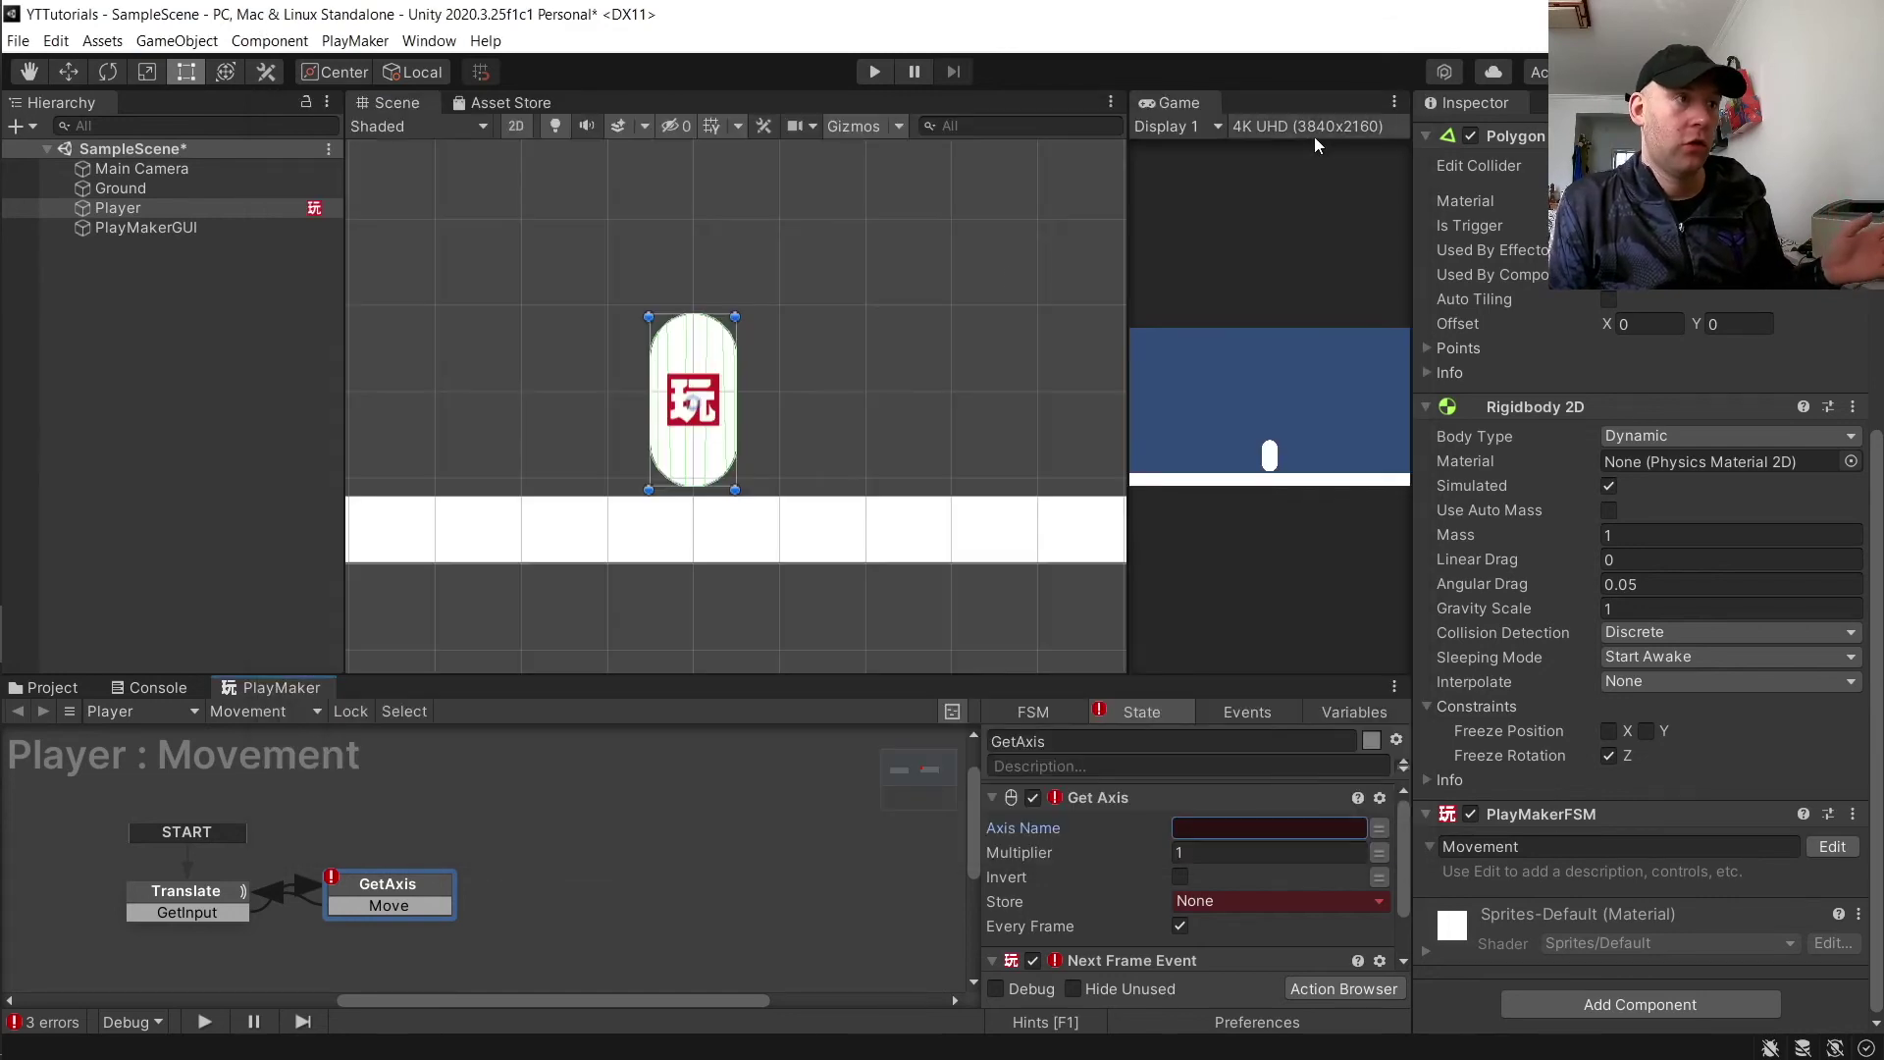
Step: Set the Get Axis action's Axis Name to 'Horizontal'
click(1257, 831)
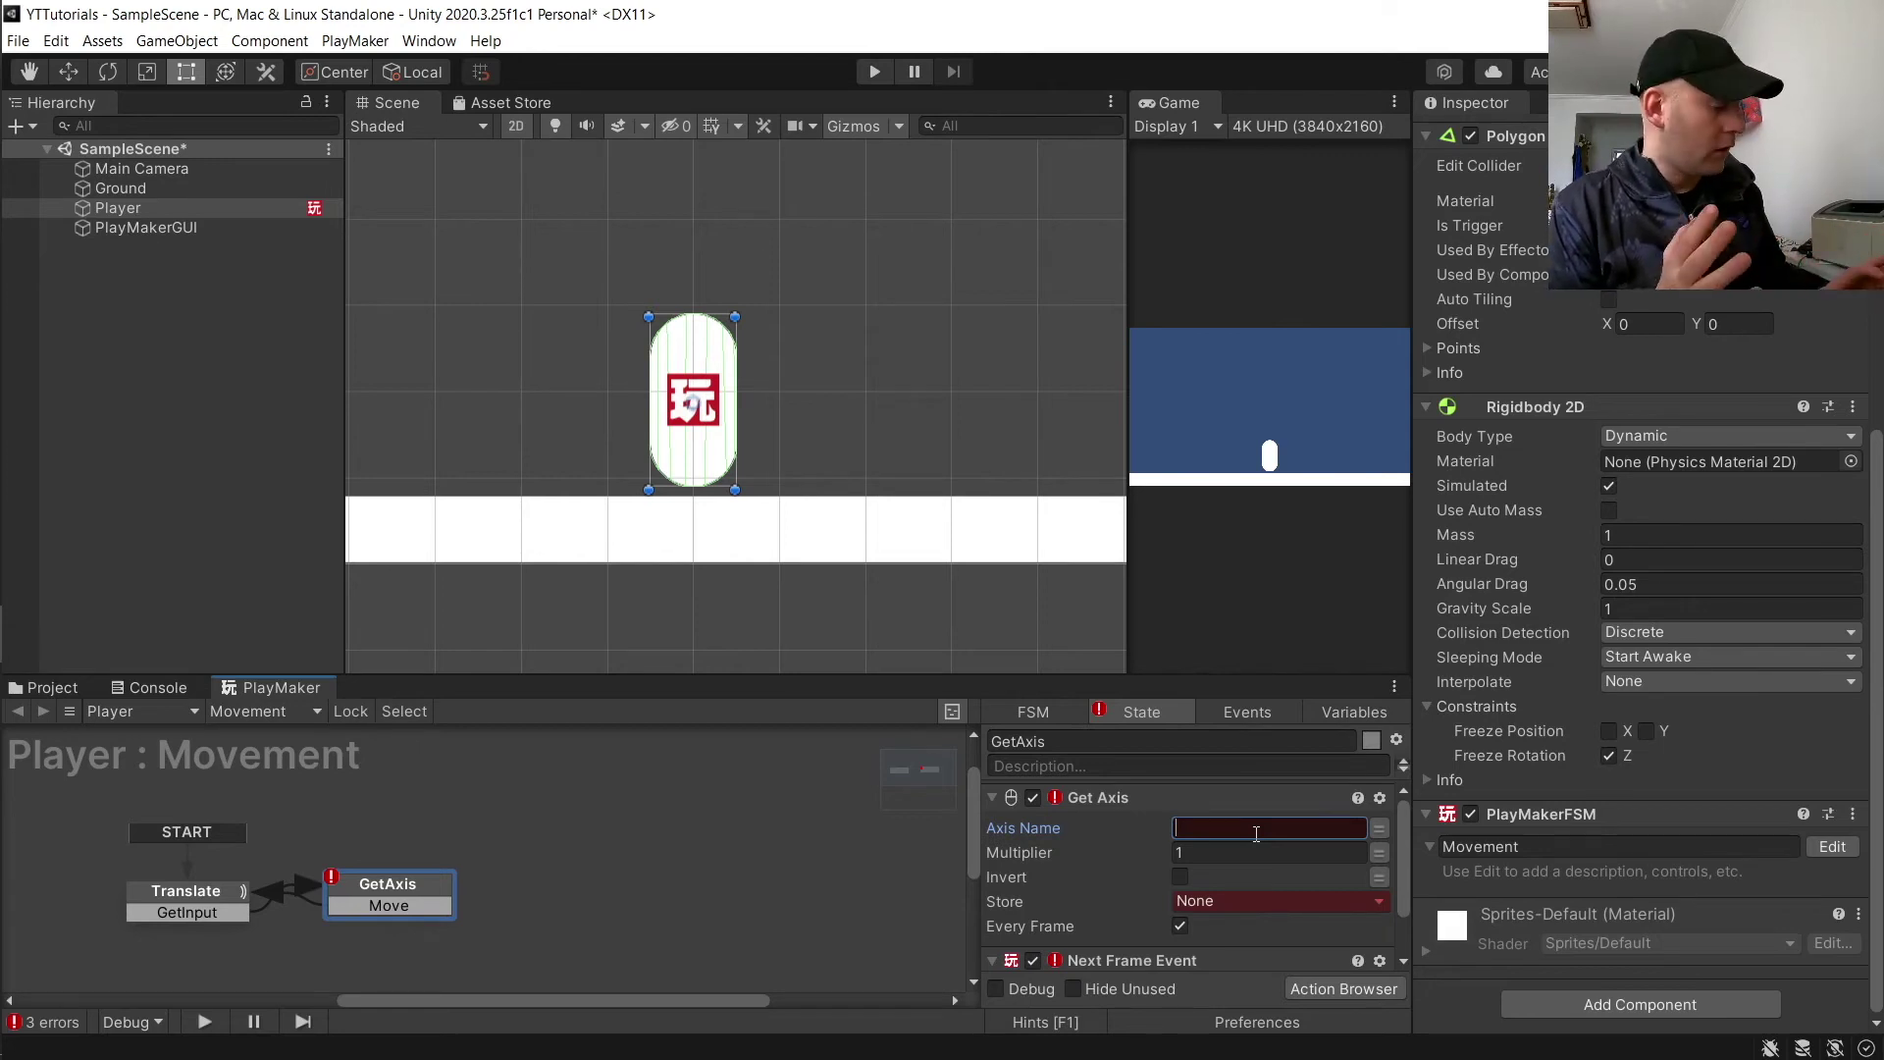
text(Horizontal)
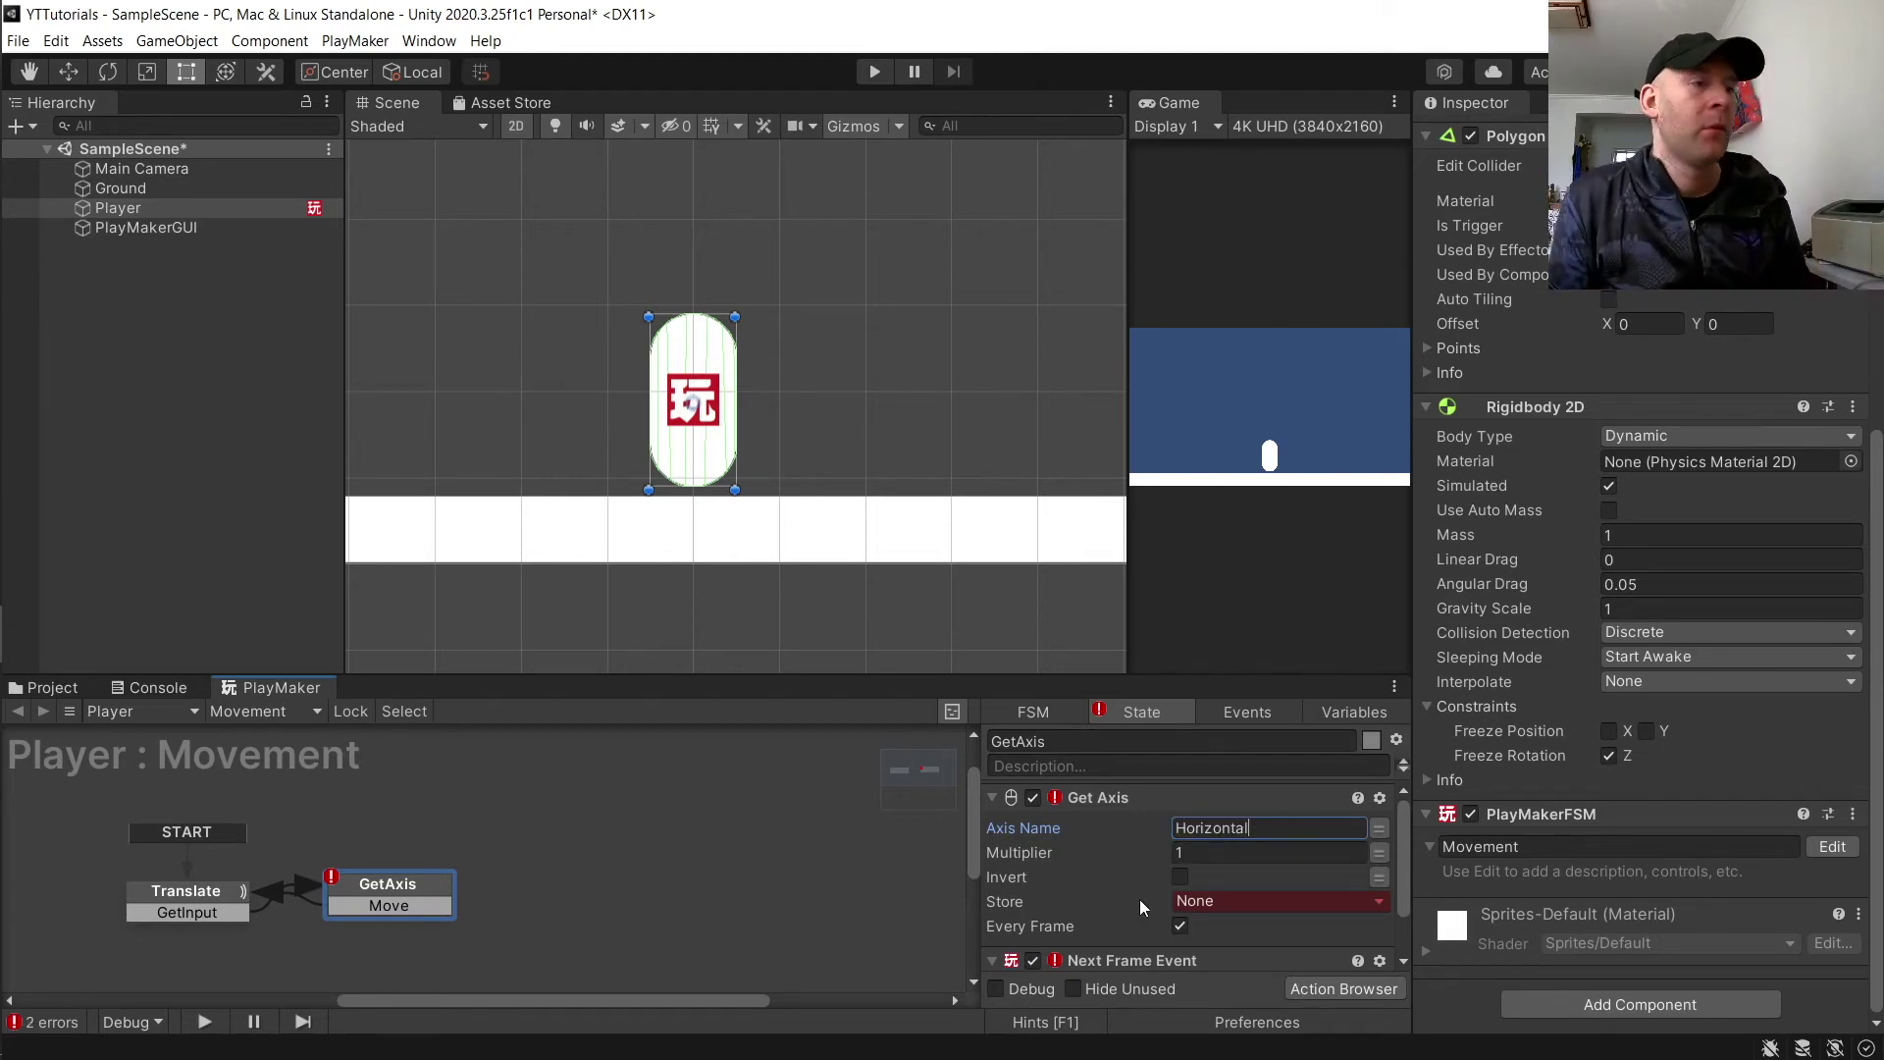
key(Tab)
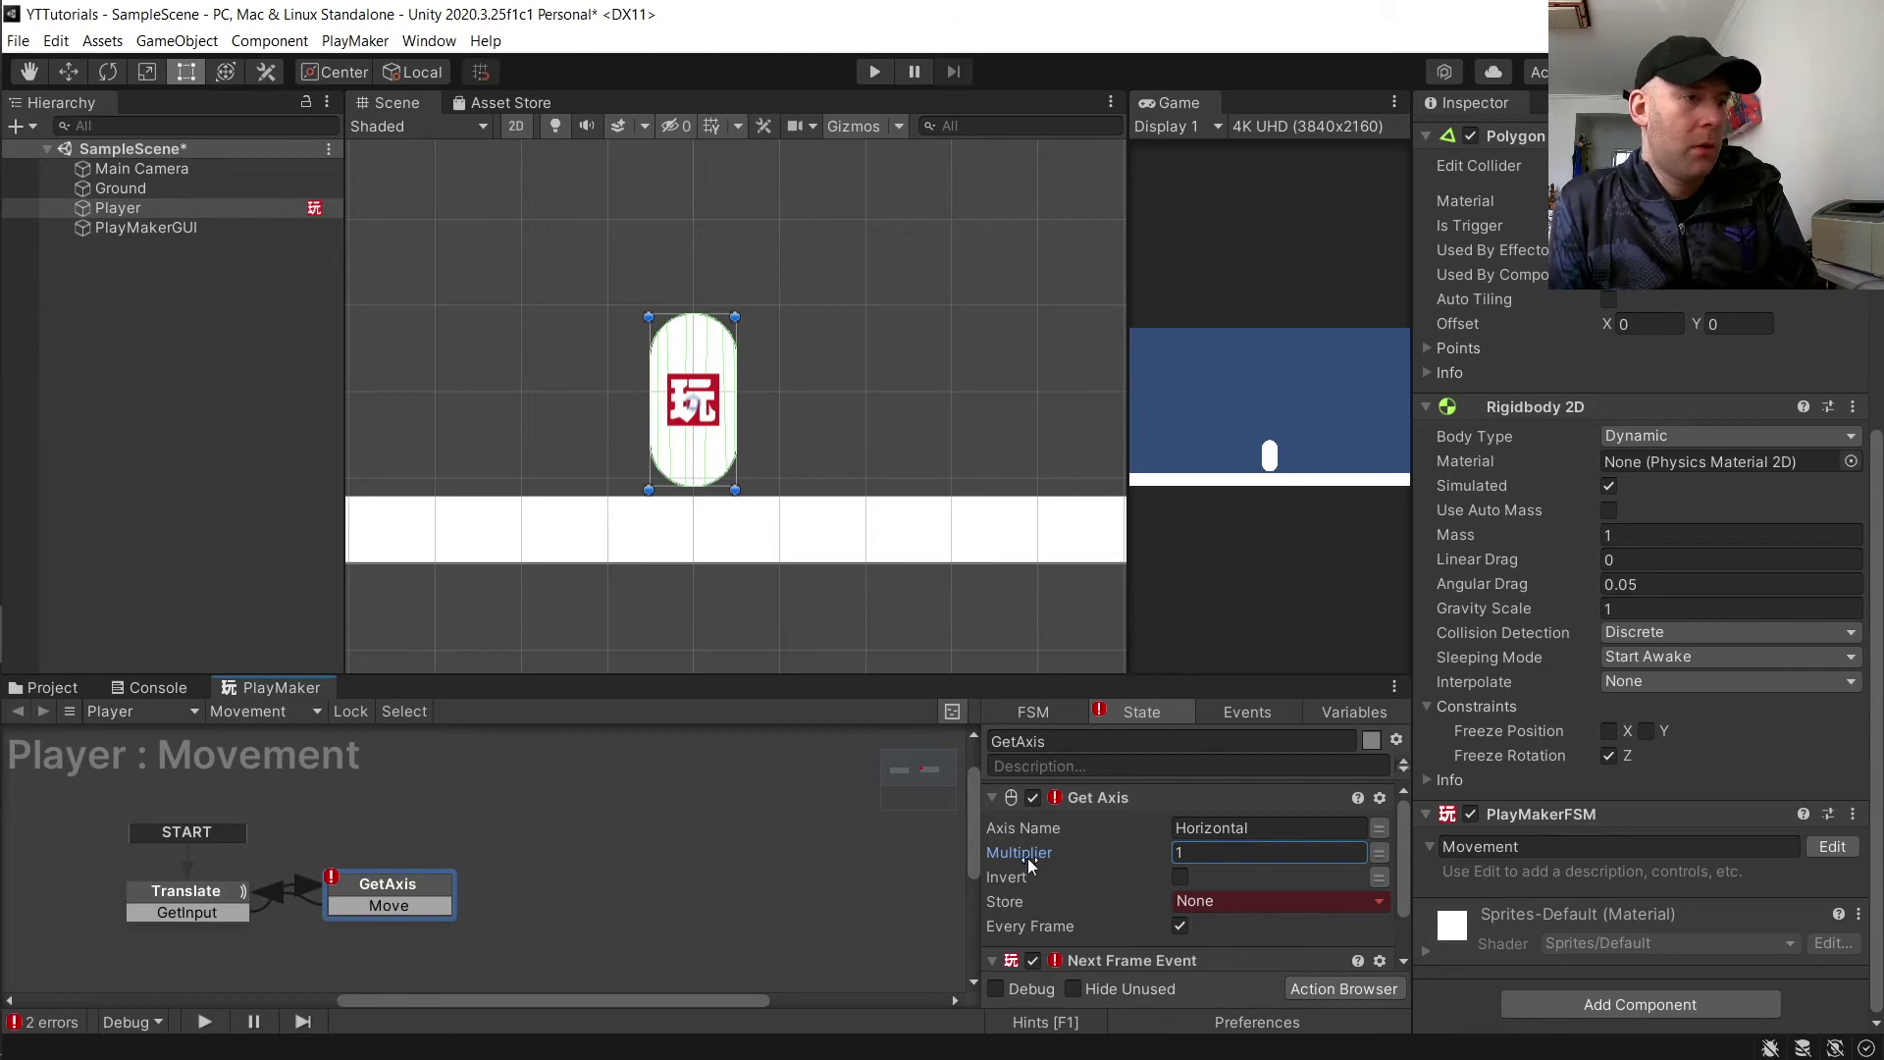
Step: Set the GetAxis state's Next Frame Event to send the Move event
scroll(1060, 864, down, 2)
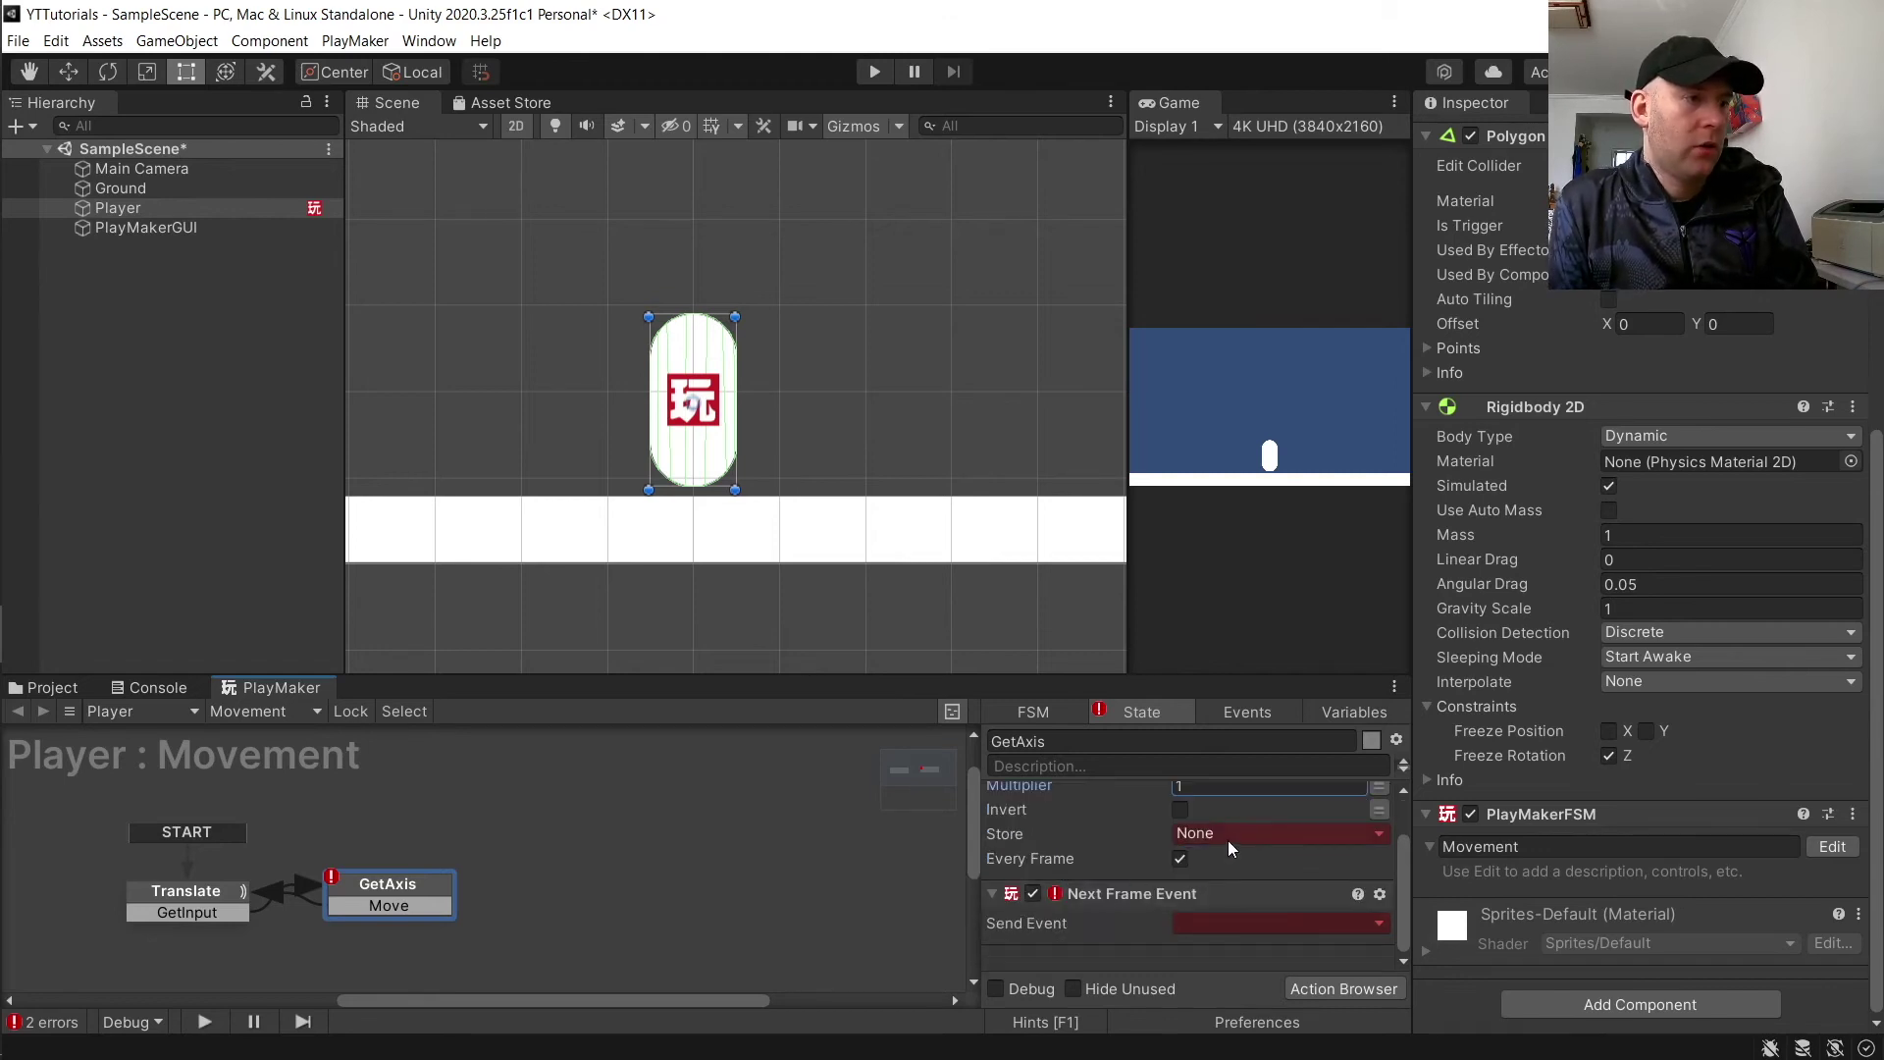
click(1247, 922)
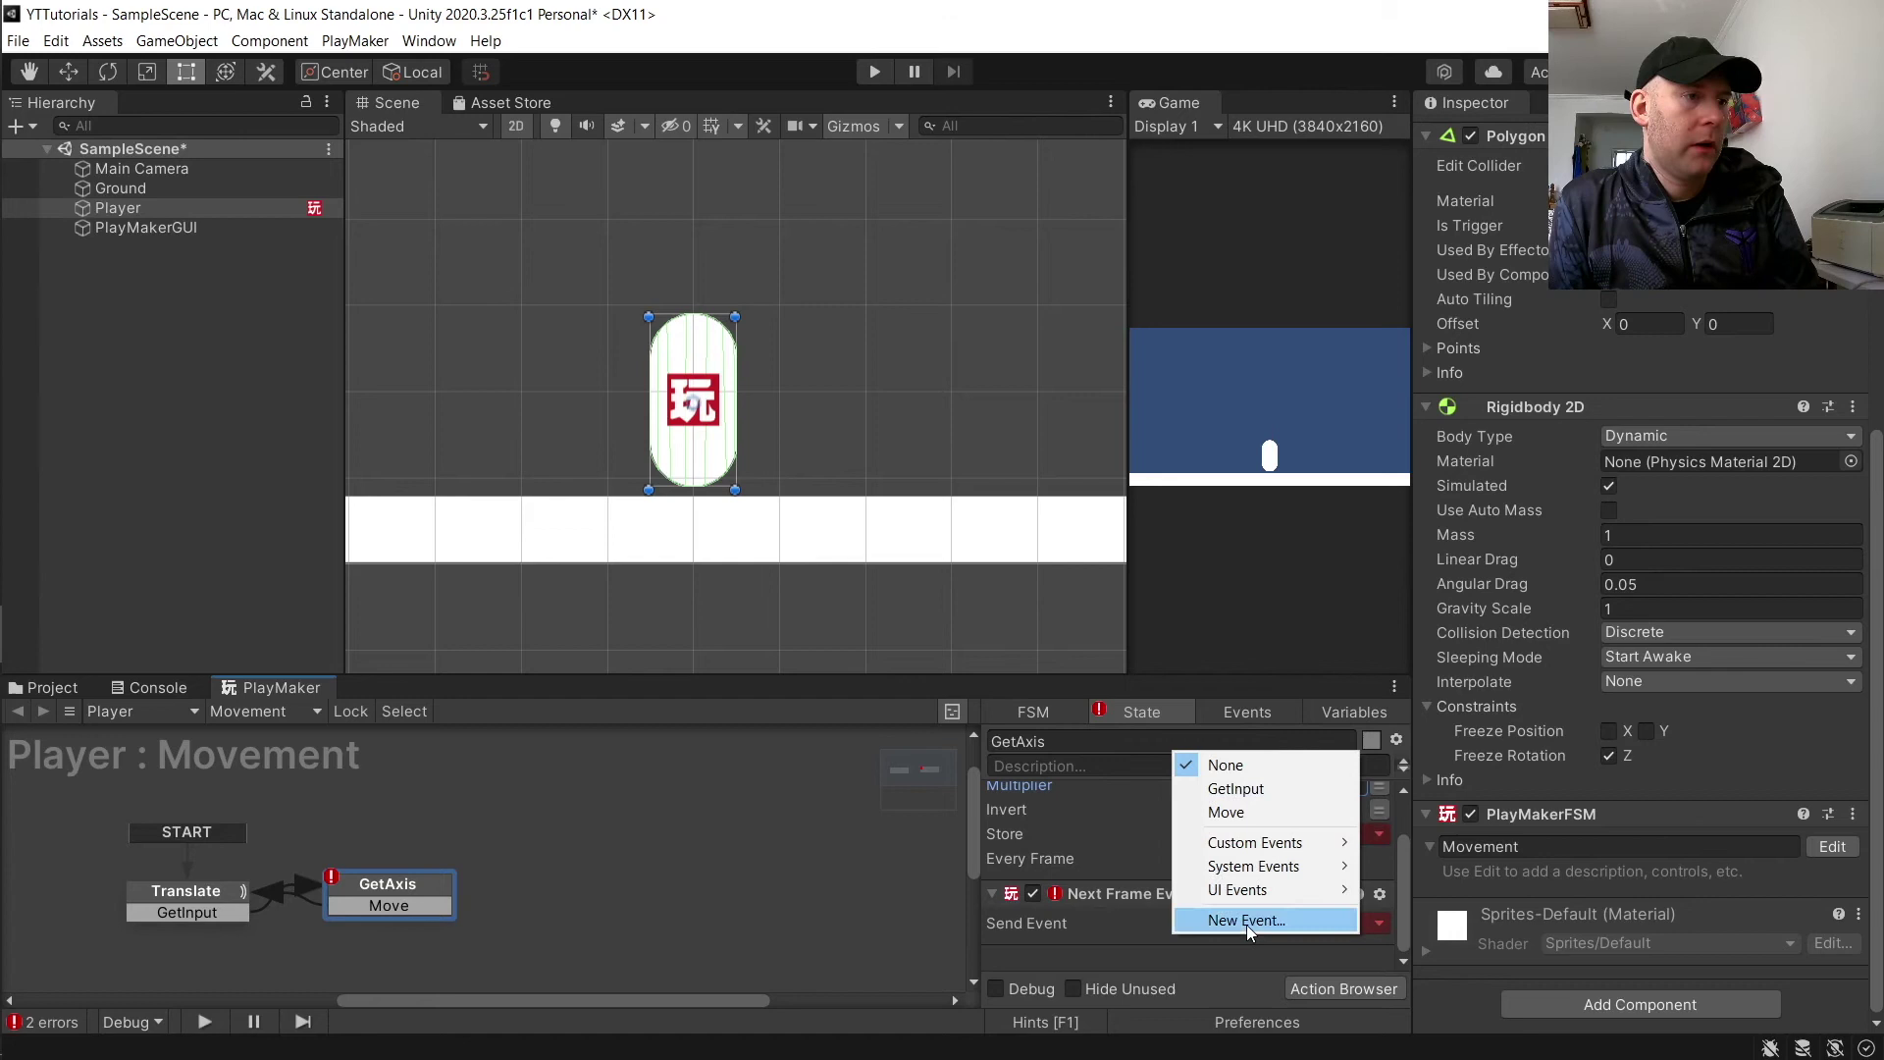
click(1226, 813)
click(1233, 840)
click(1233, 862)
scroll(1210, 859, up, 2)
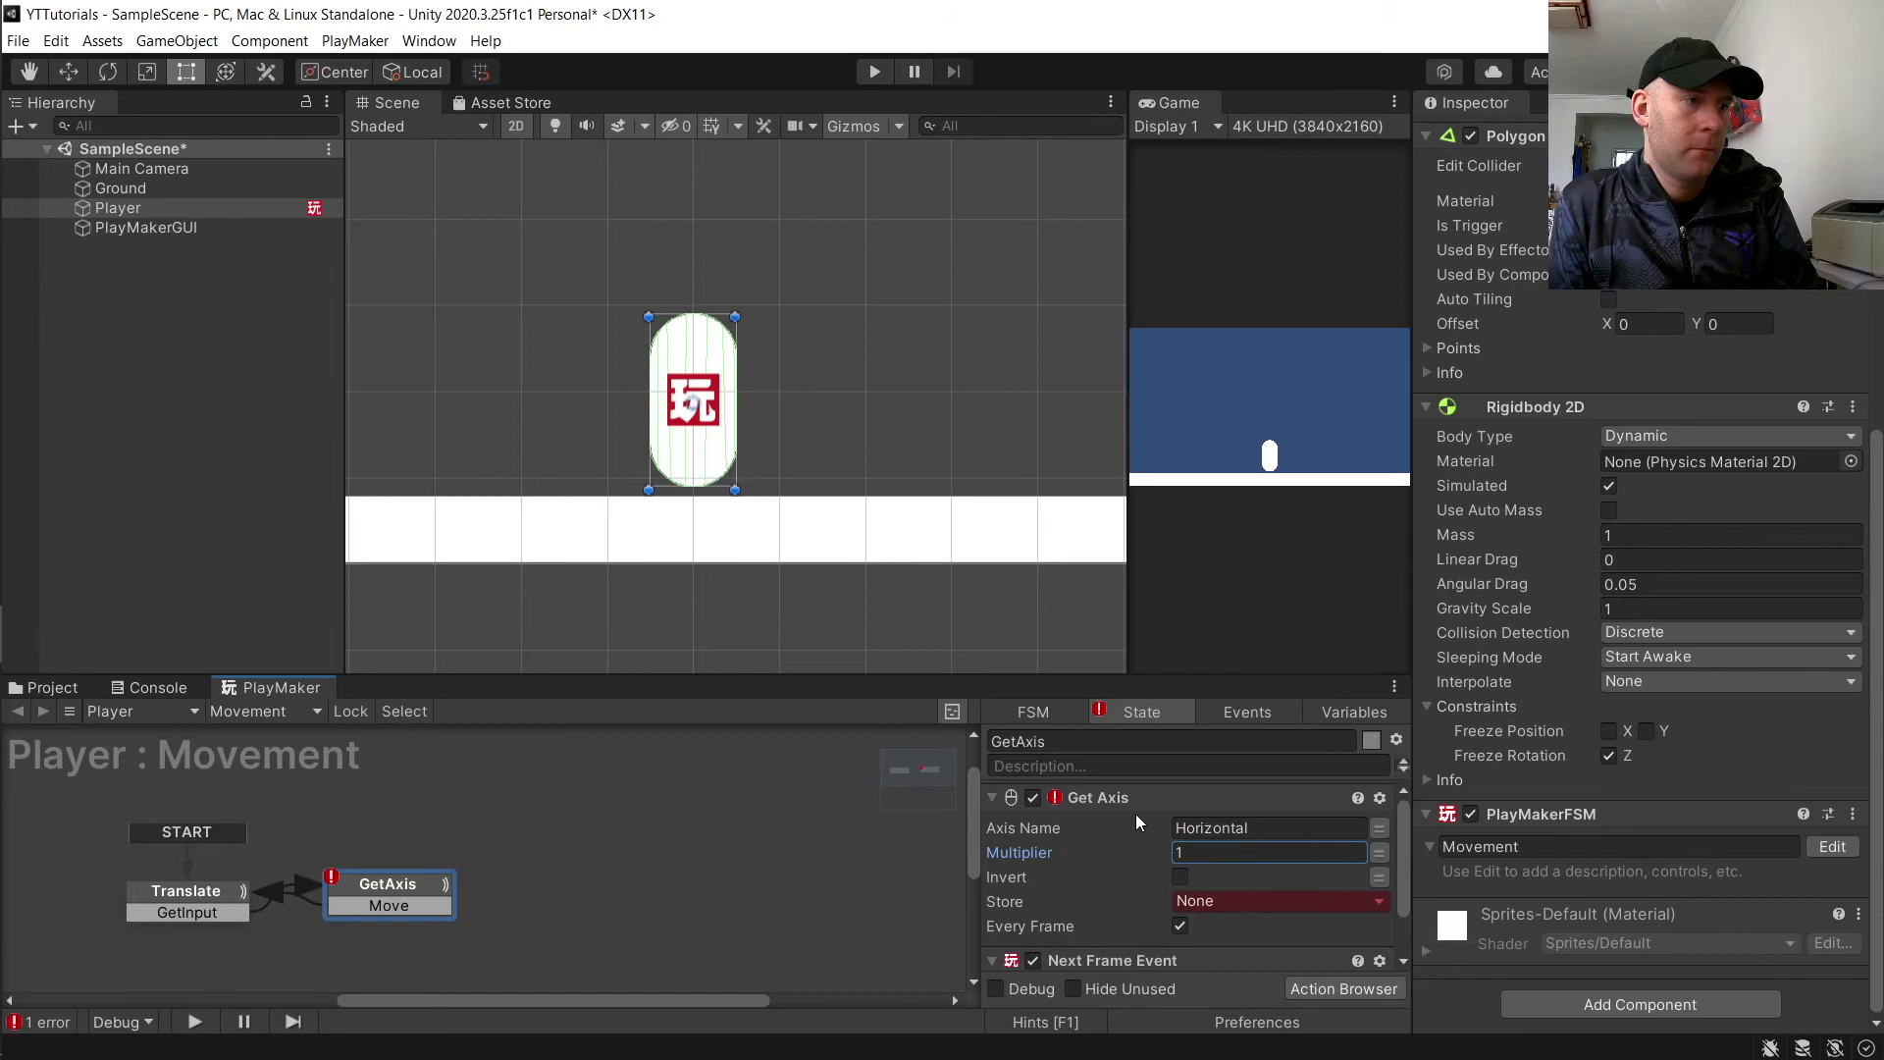
Step: Set Get Axis's Store field to Globals > MovementX, then reselect the Translate state
click(1372, 903)
mouse_move(1257, 950)
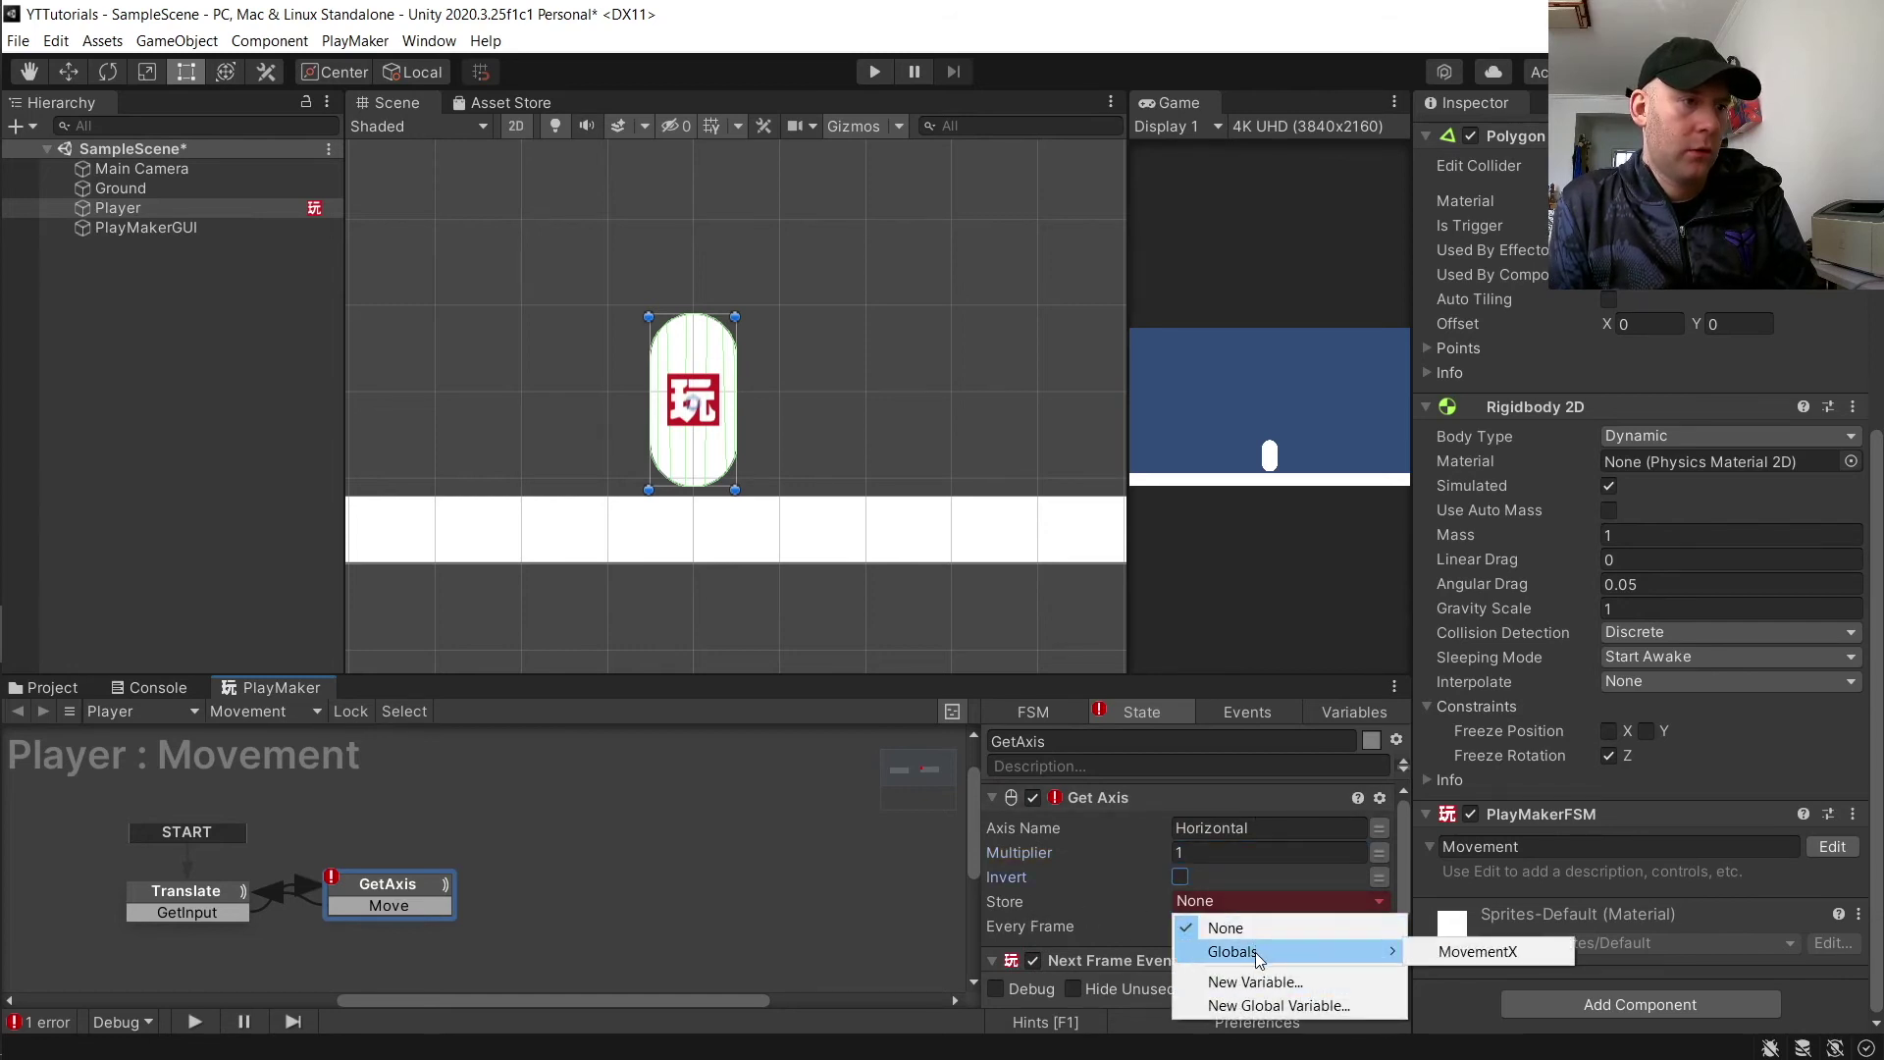
click(1472, 953)
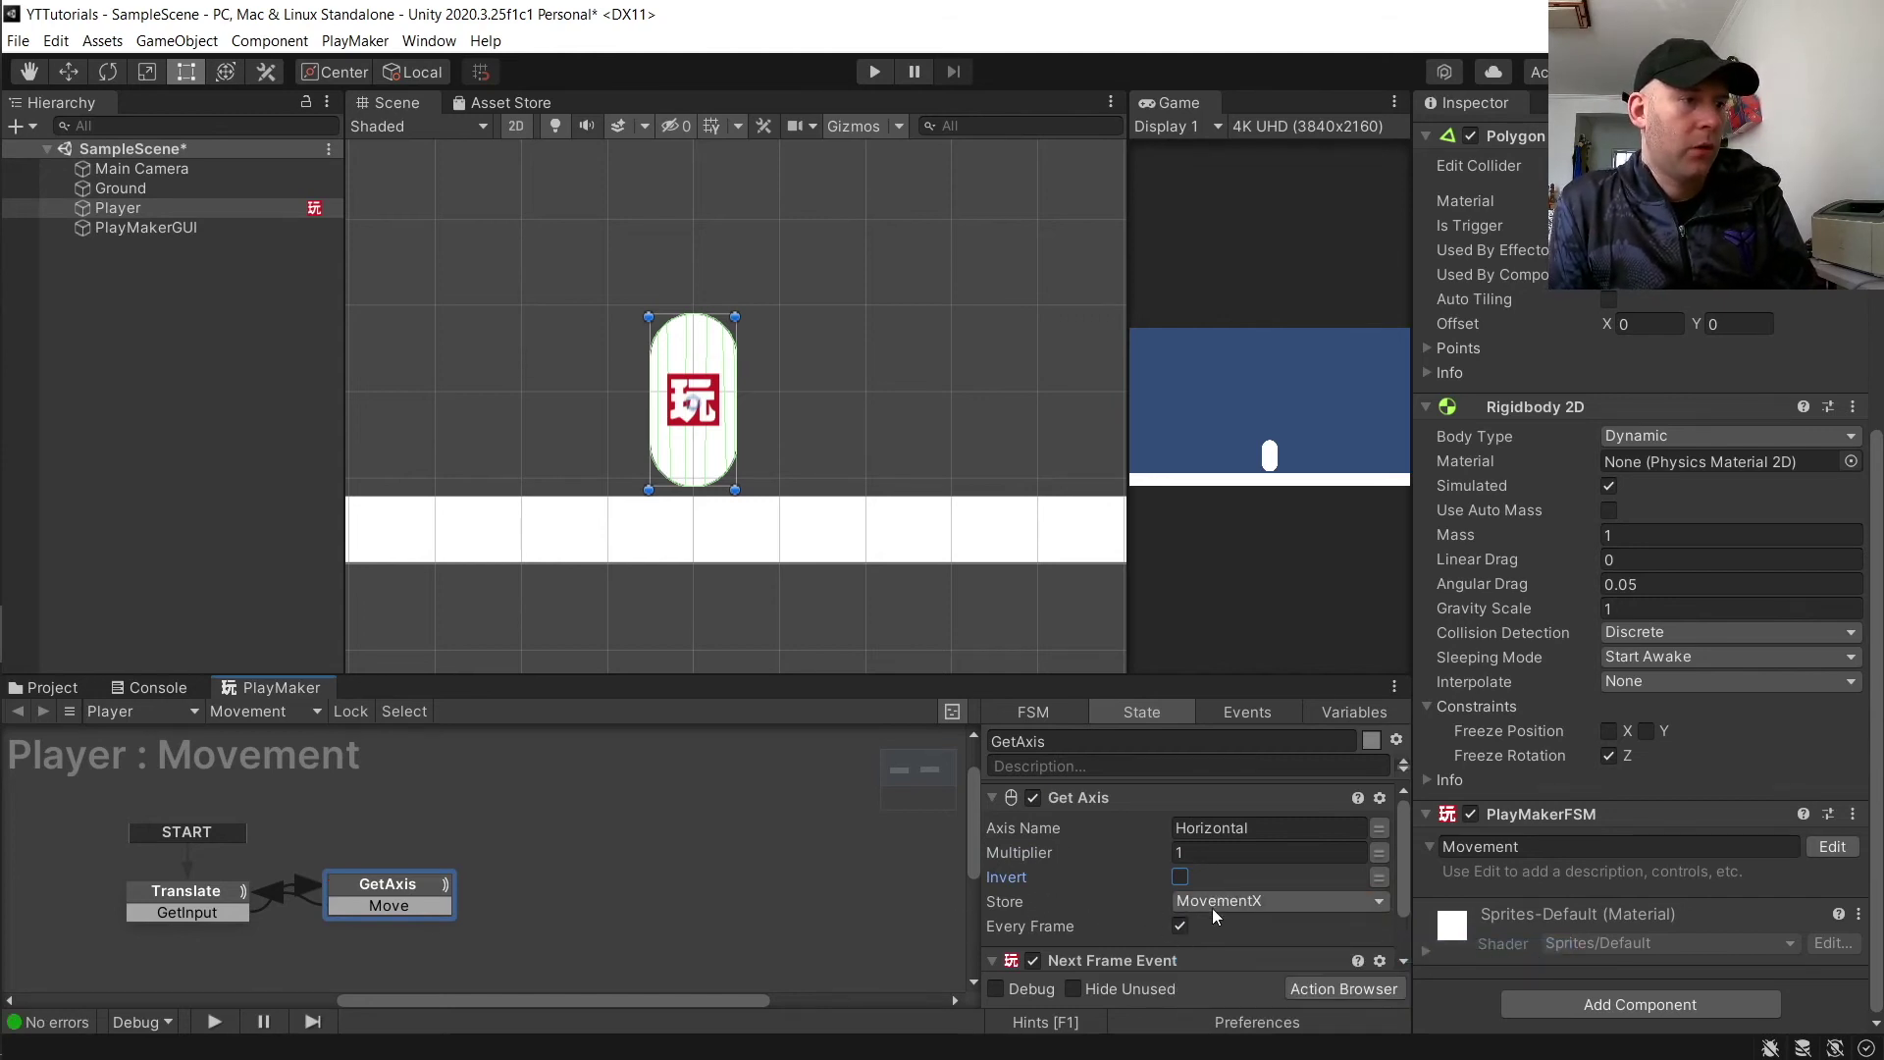
click(159, 904)
Step: With the GetAxis state selected, run the scene and steer the capsule left and right using the arrow keys
click(386, 879)
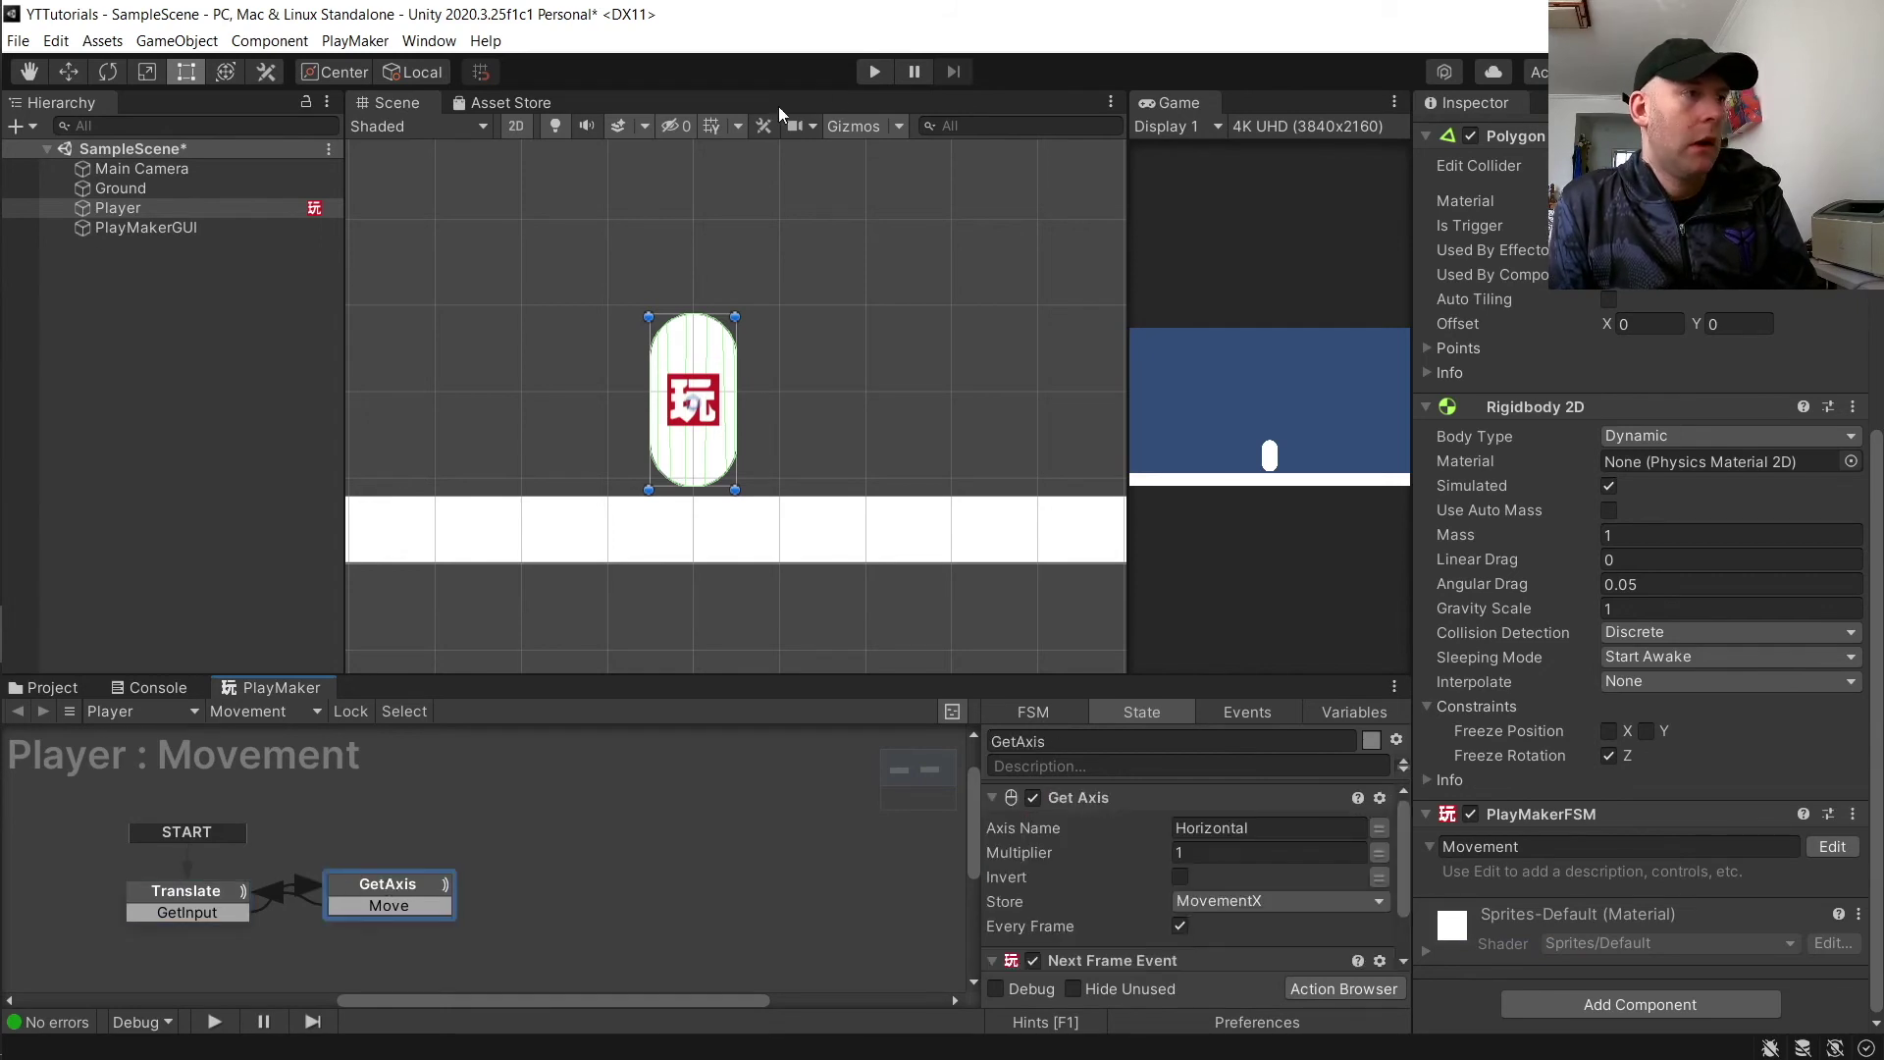
click(874, 71)
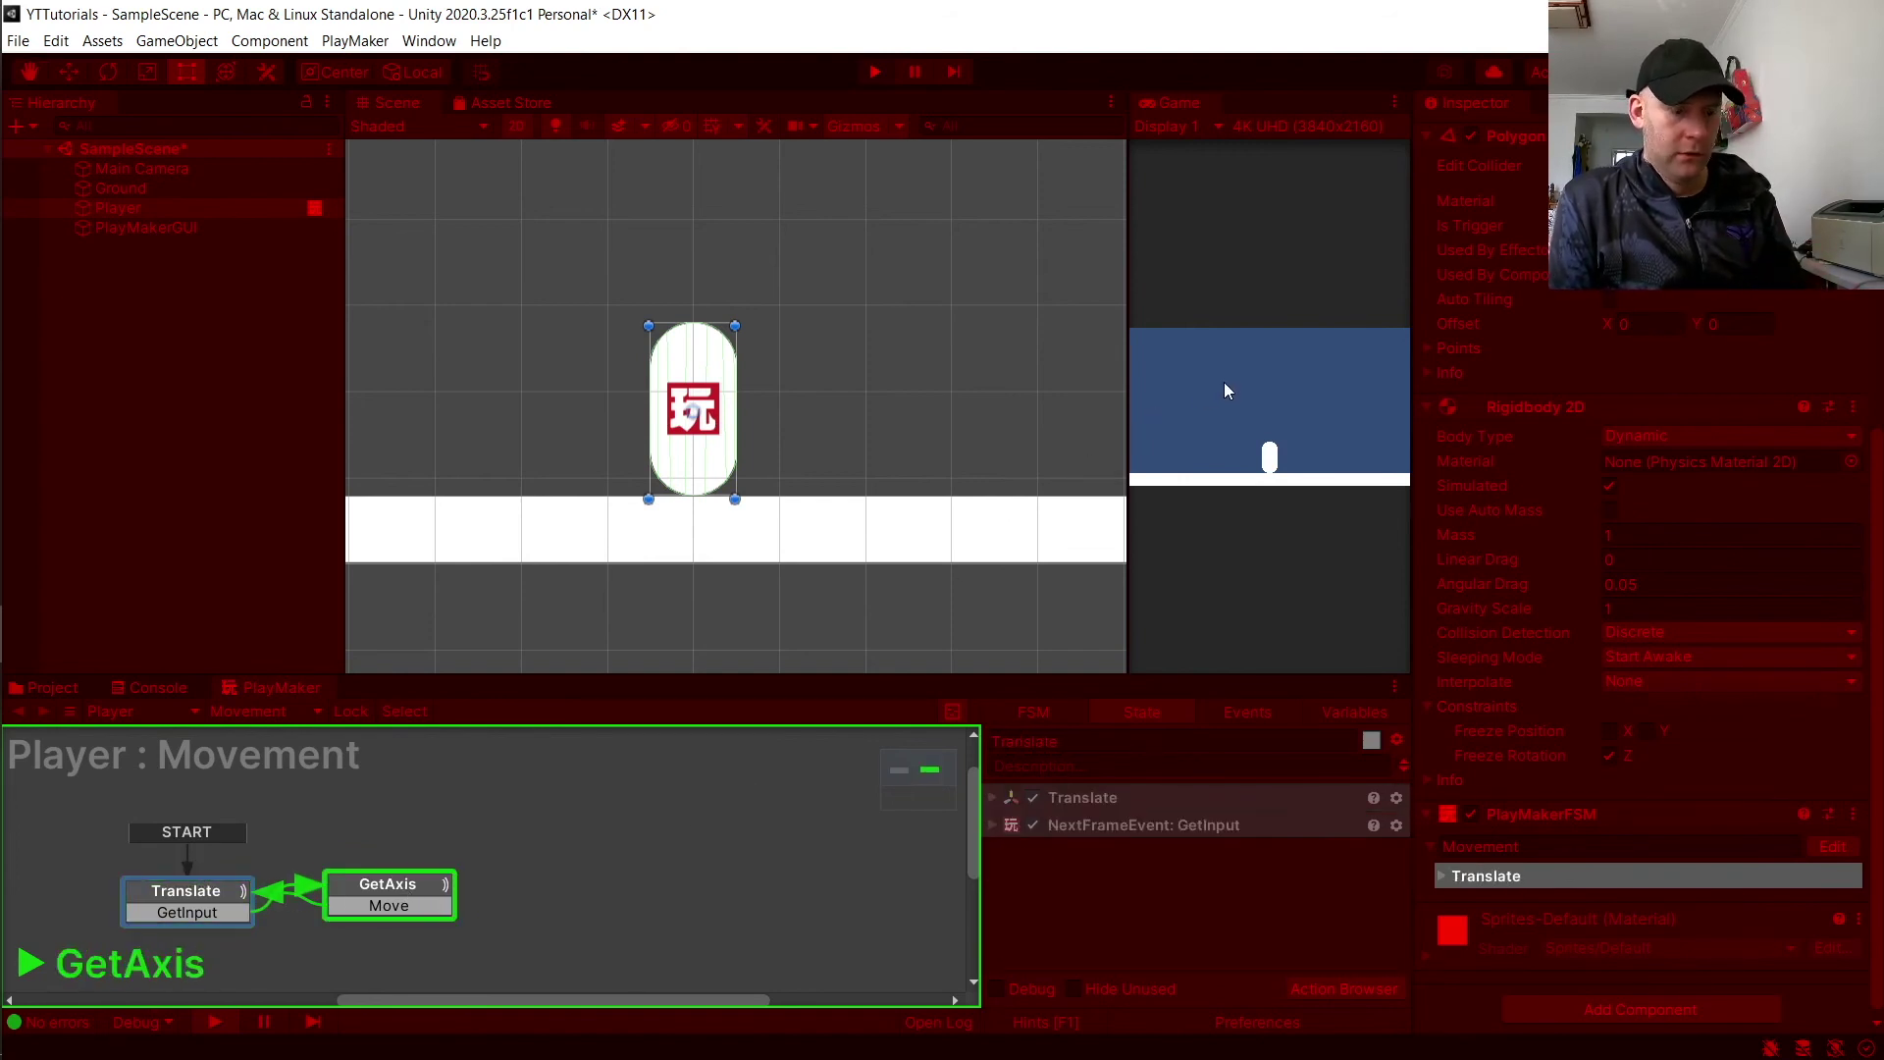
key(Left)
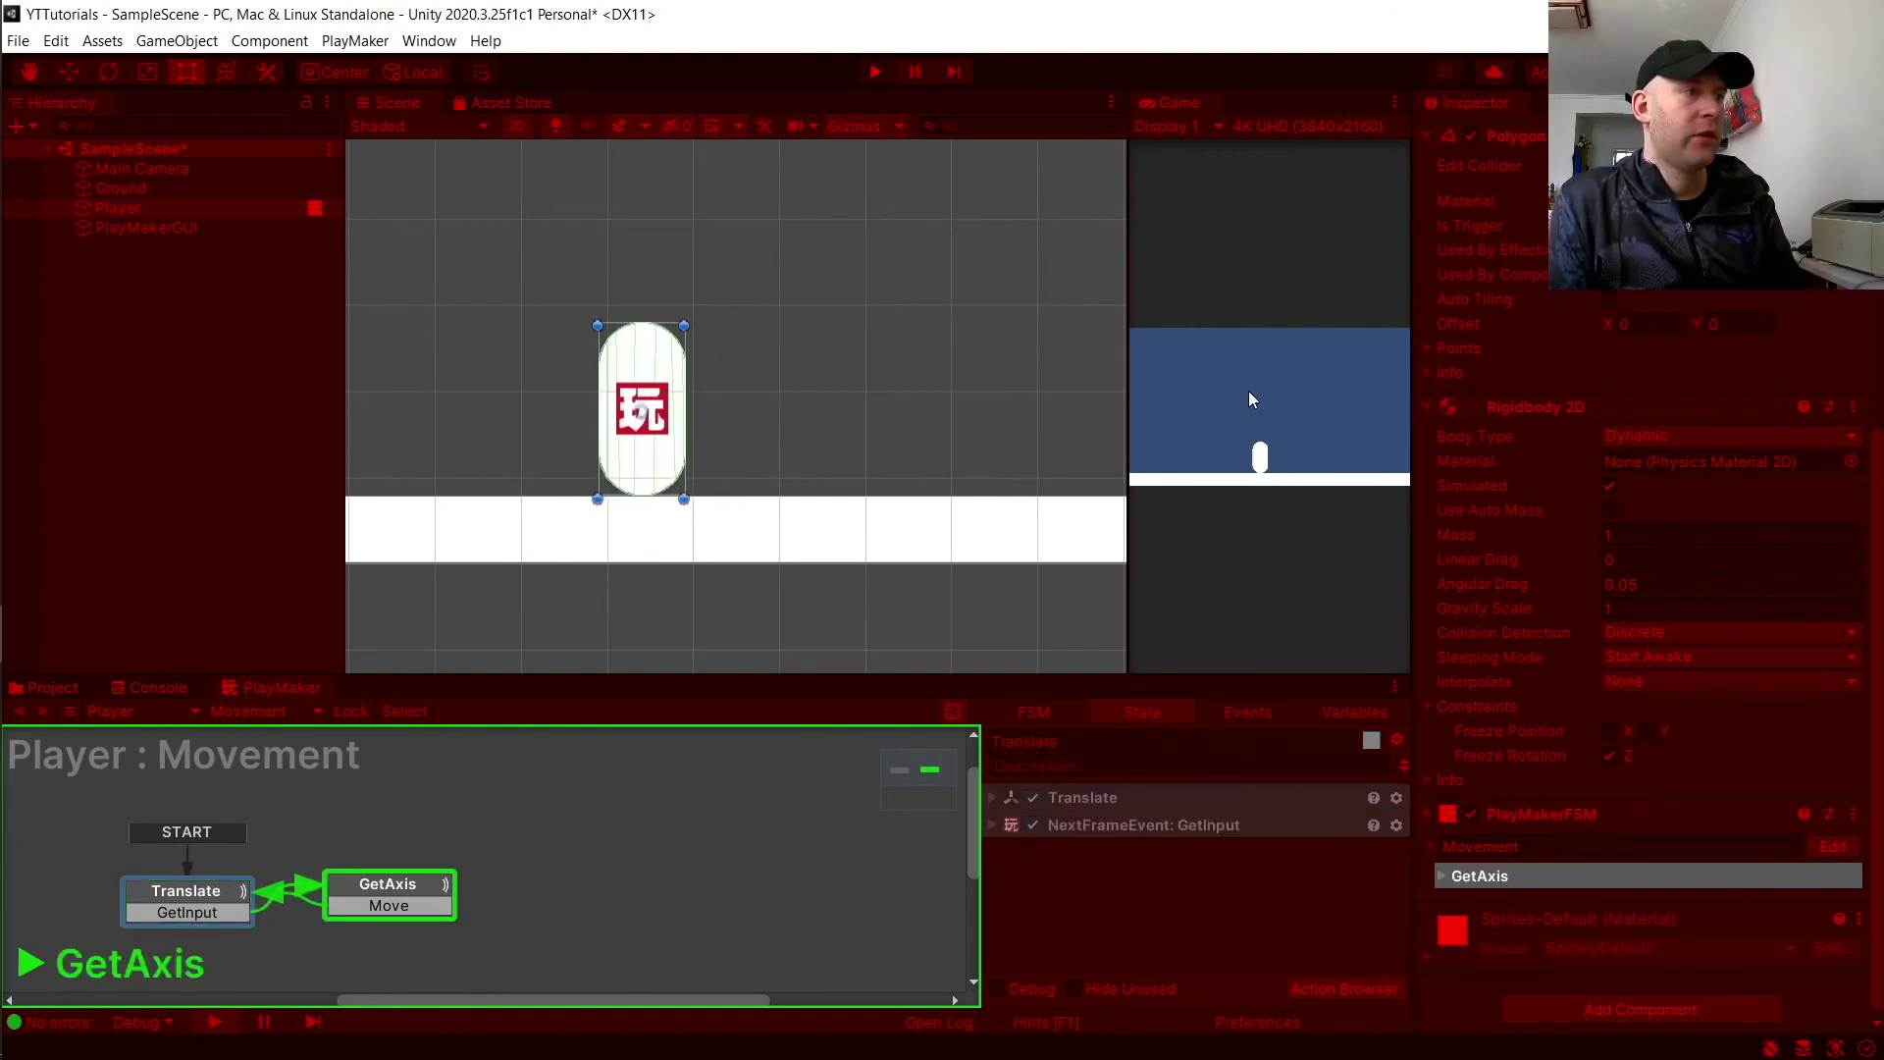
key(Left)
key(Left)
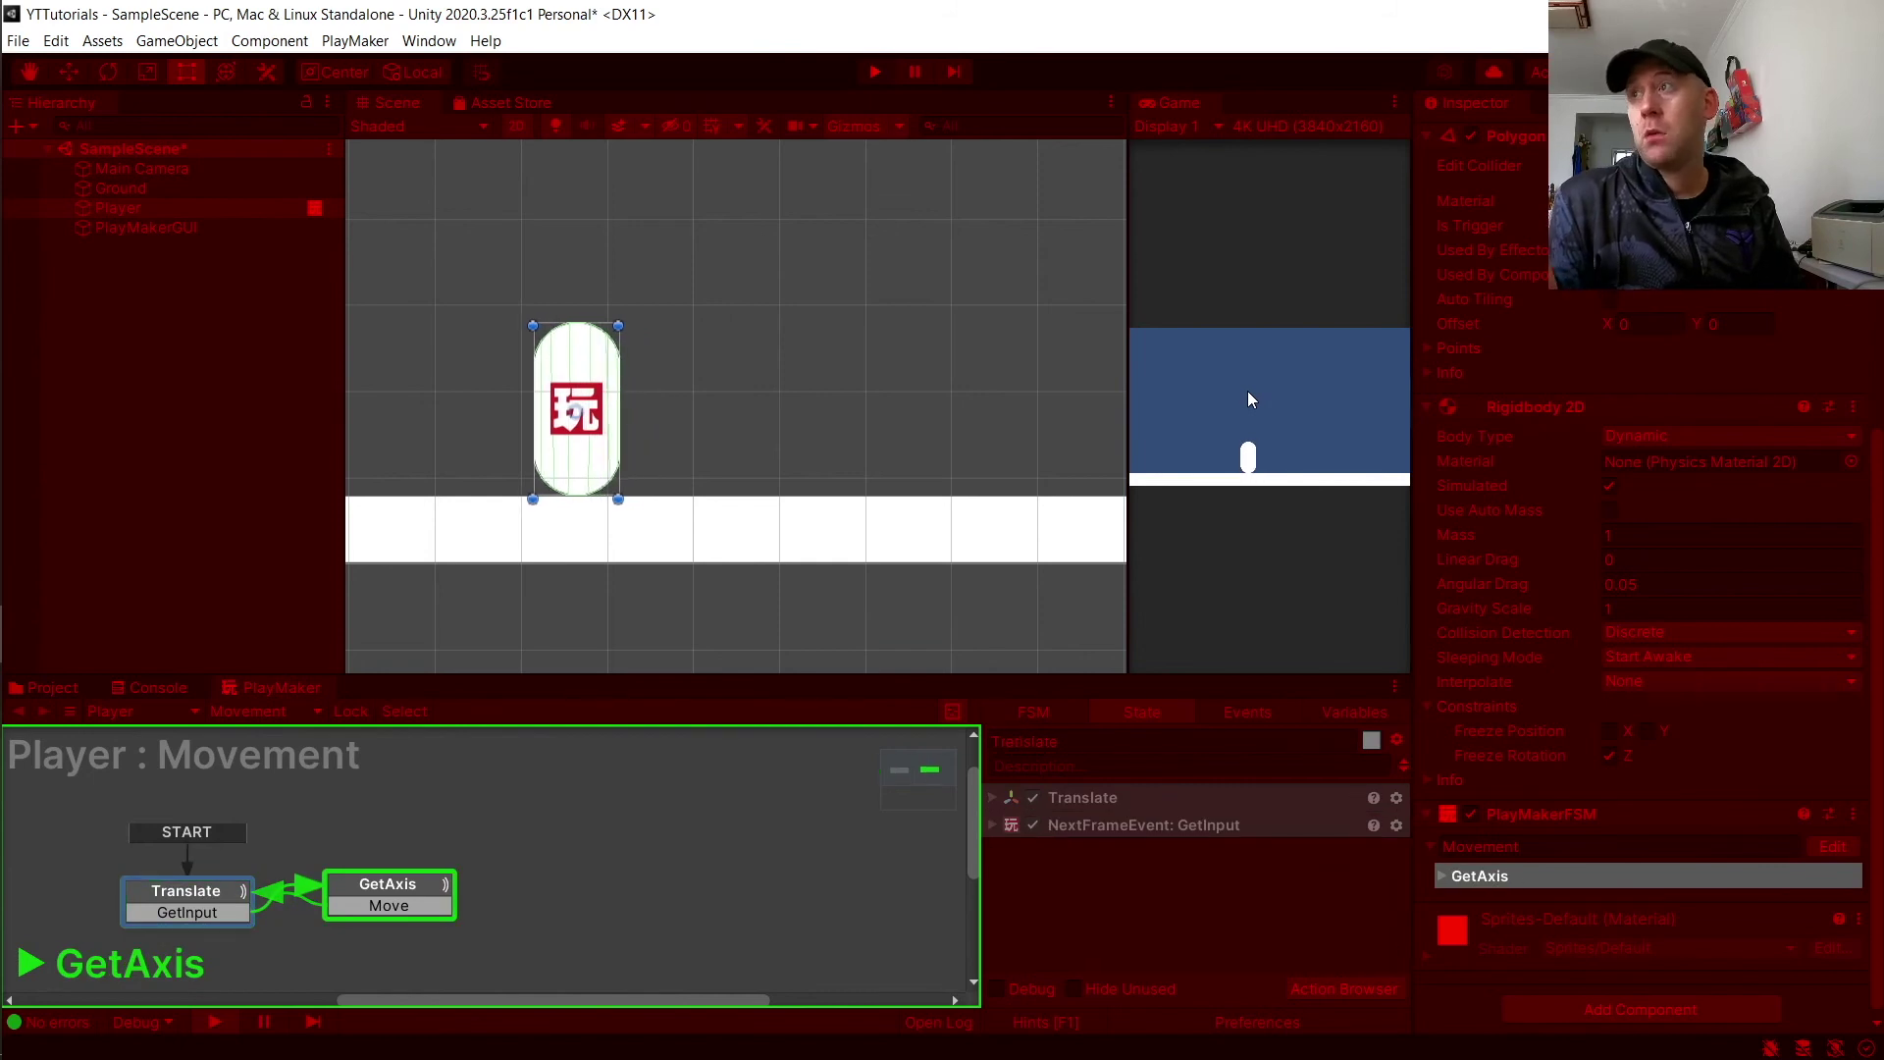
key(Right)
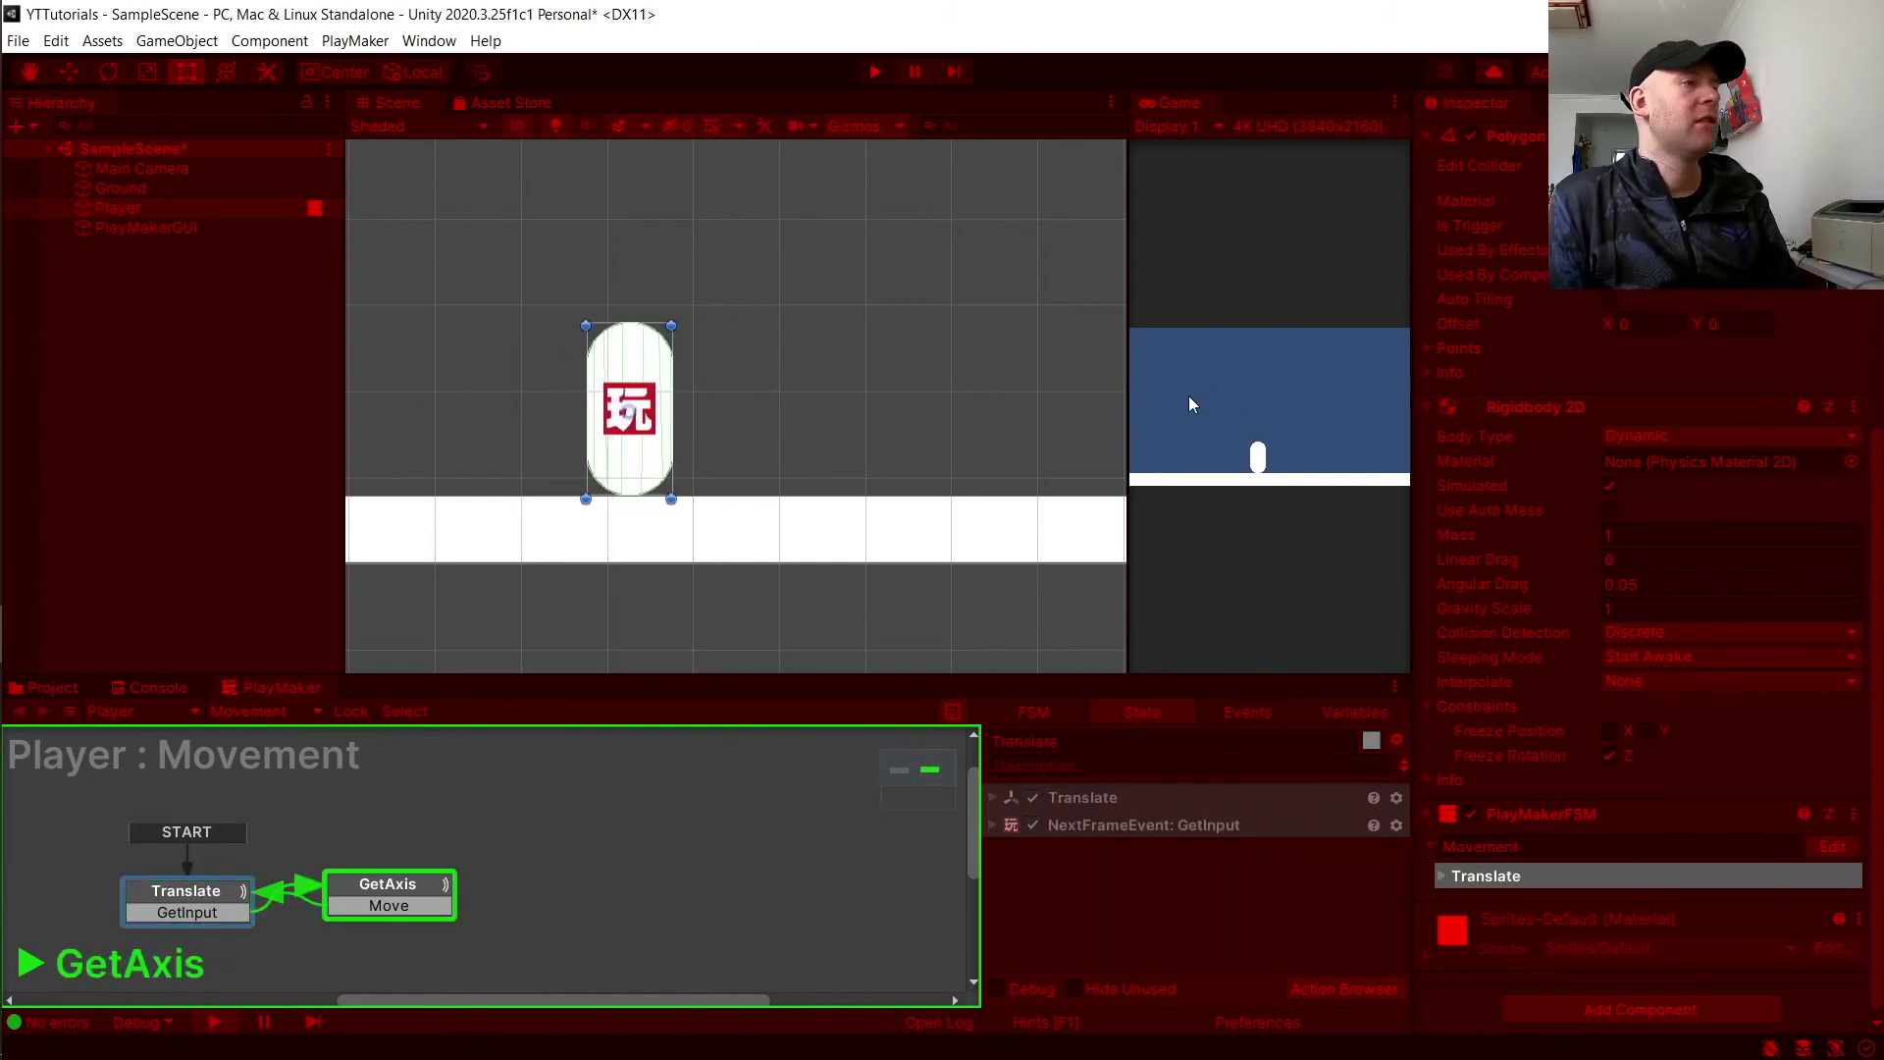
key(Right)
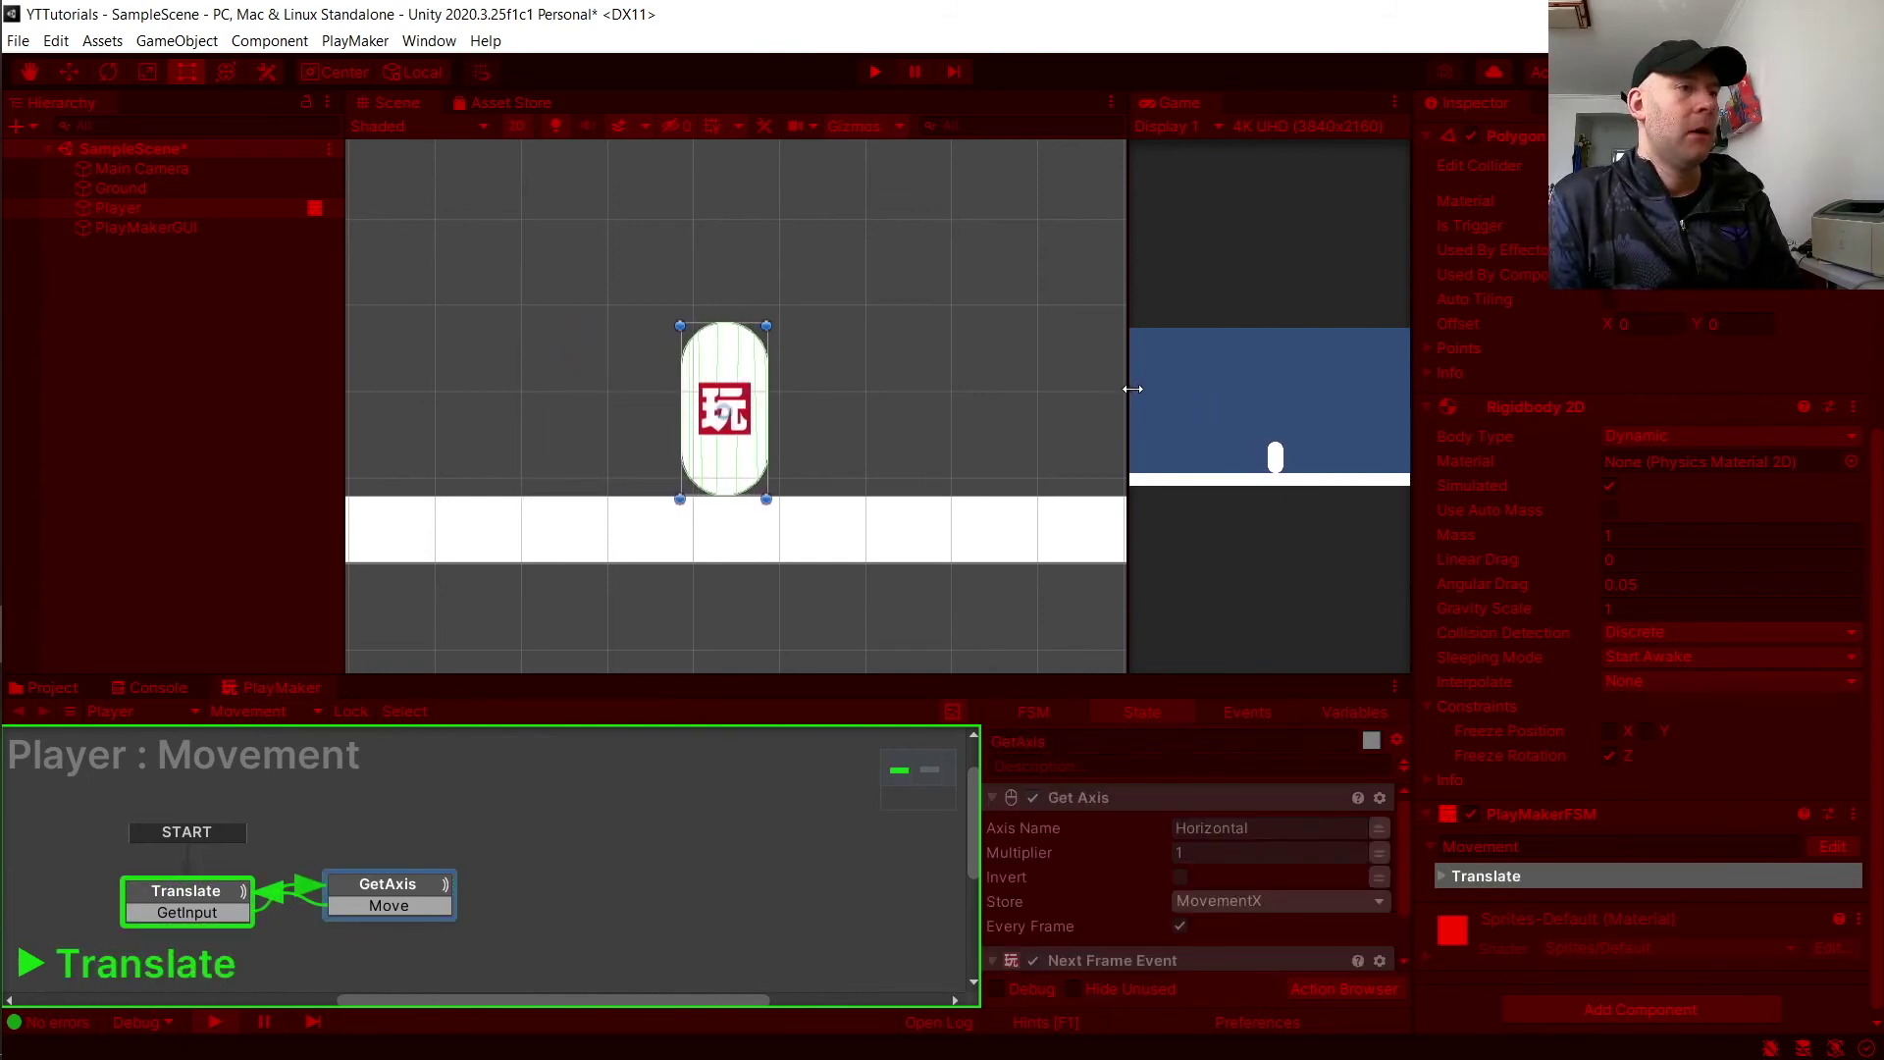
key(Right)
key(Right)
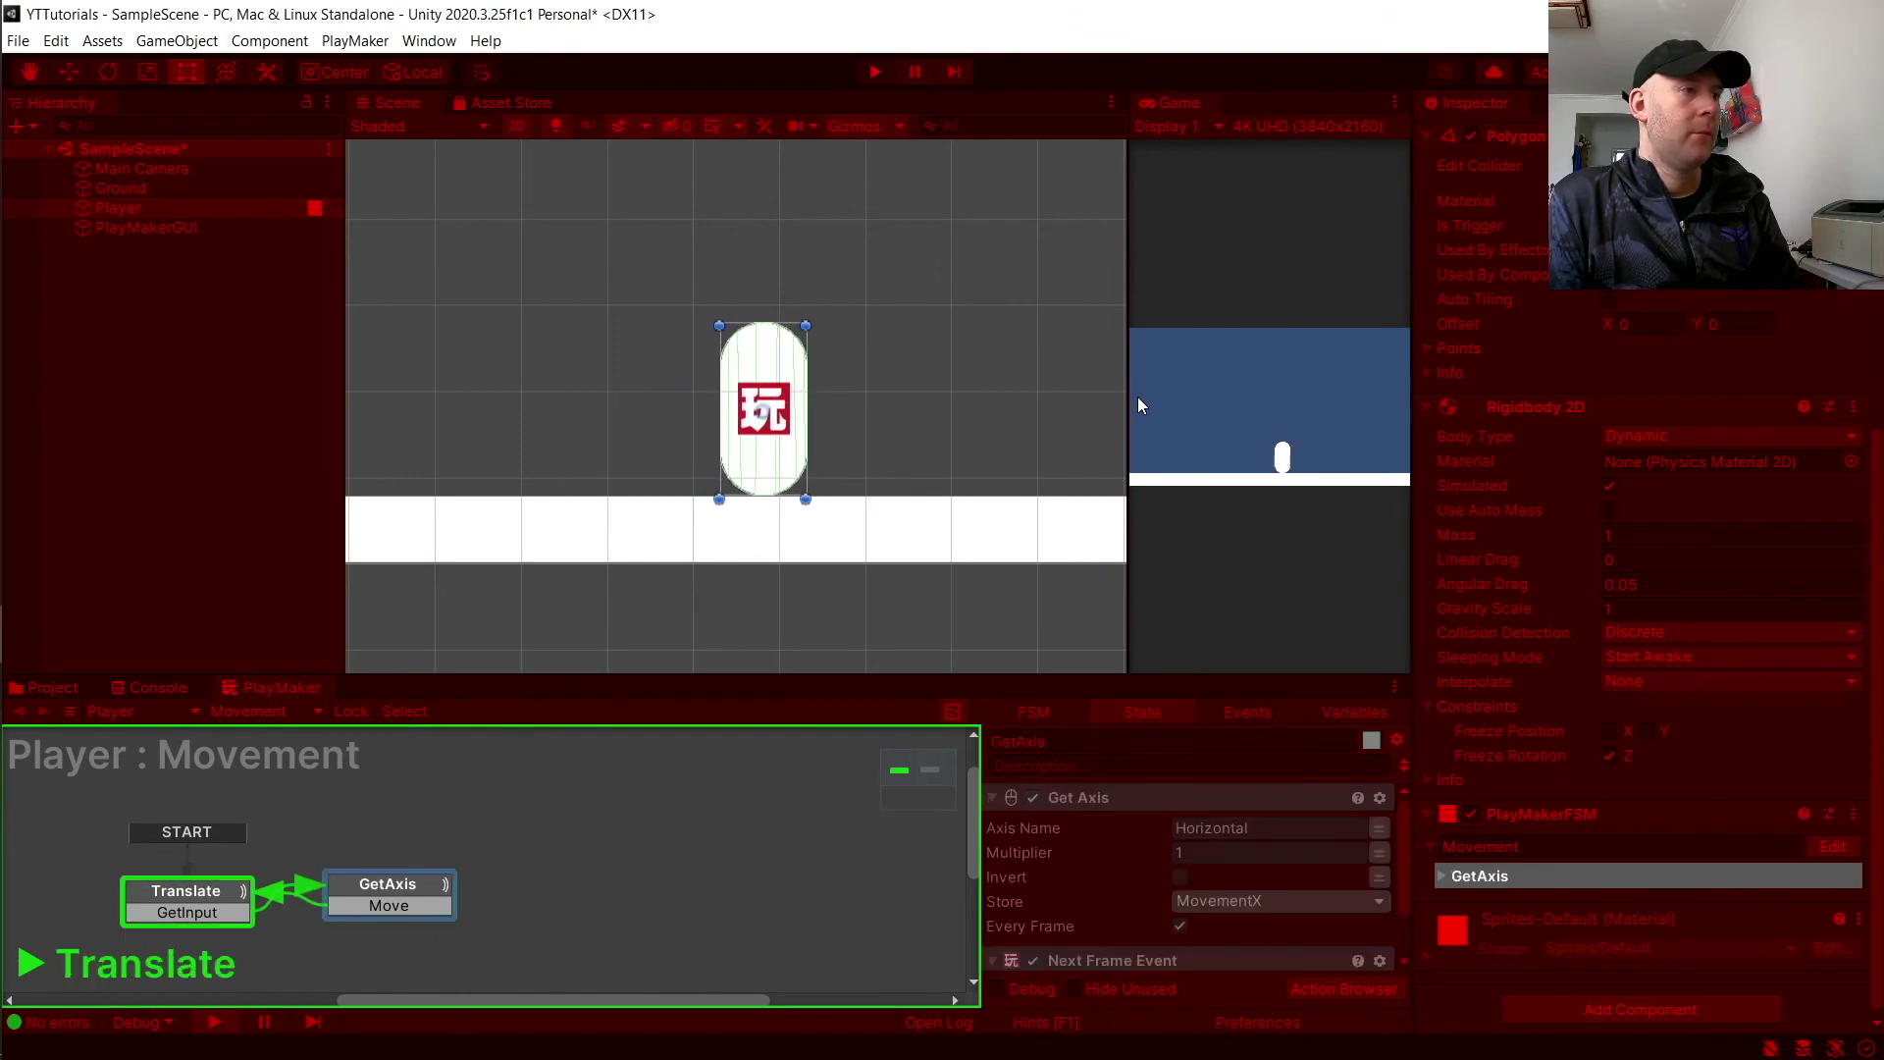
key(Left)
key(Left)
key(Left)
key(Left)
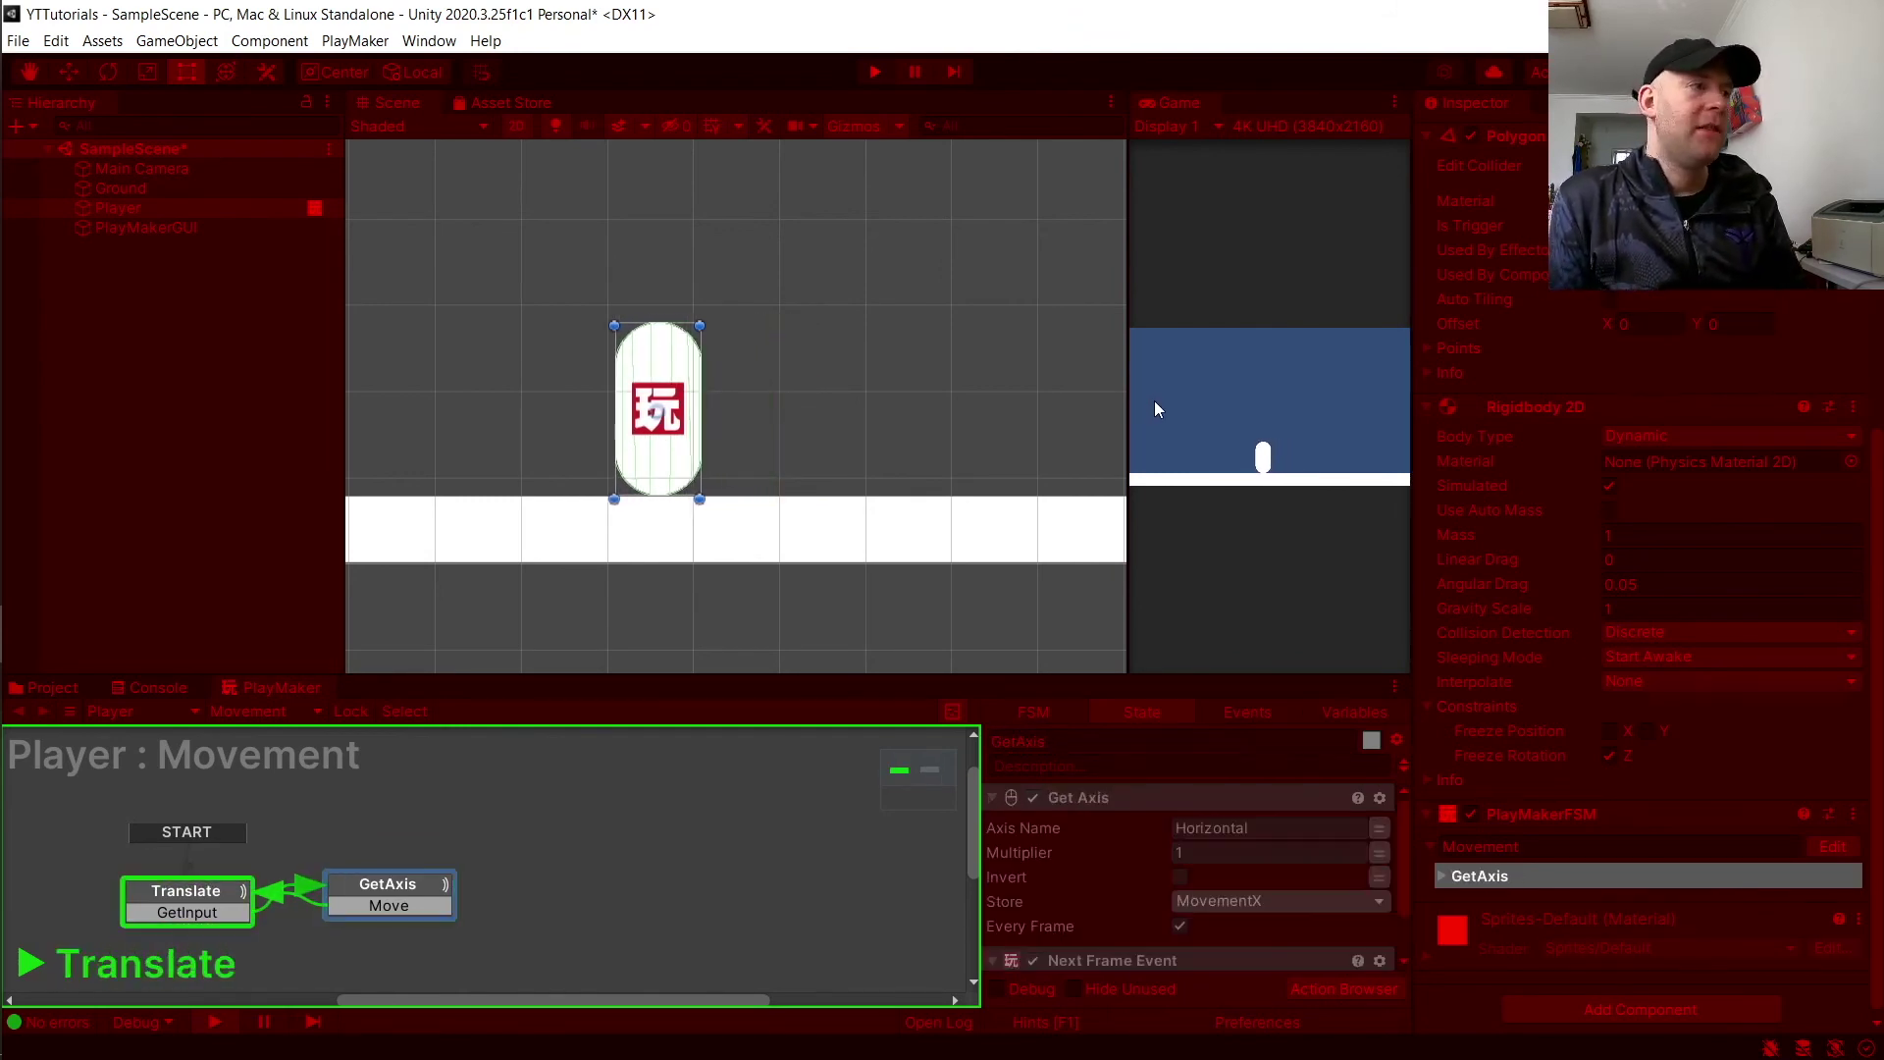
key(Left)
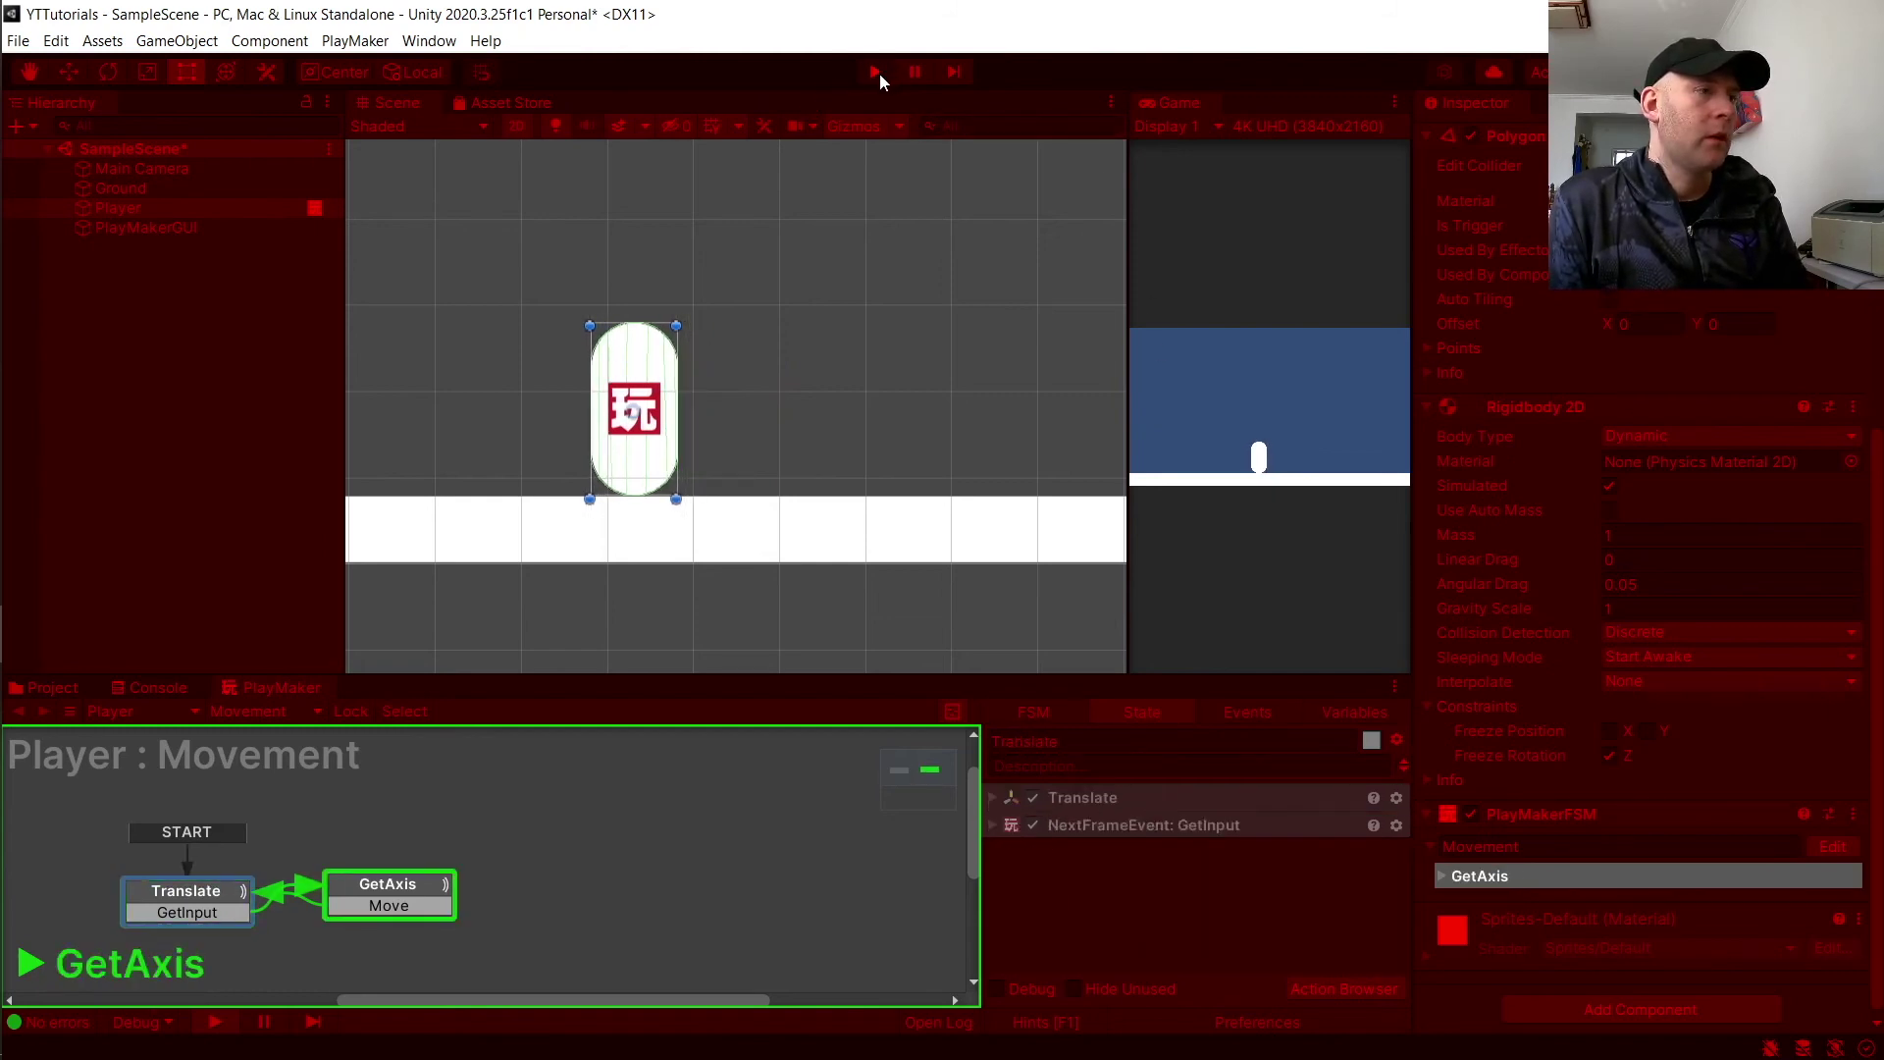
Step: Exit play mode and set the GetAxis state's Get Axis Multiplier to 9
click(877, 72)
click(367, 911)
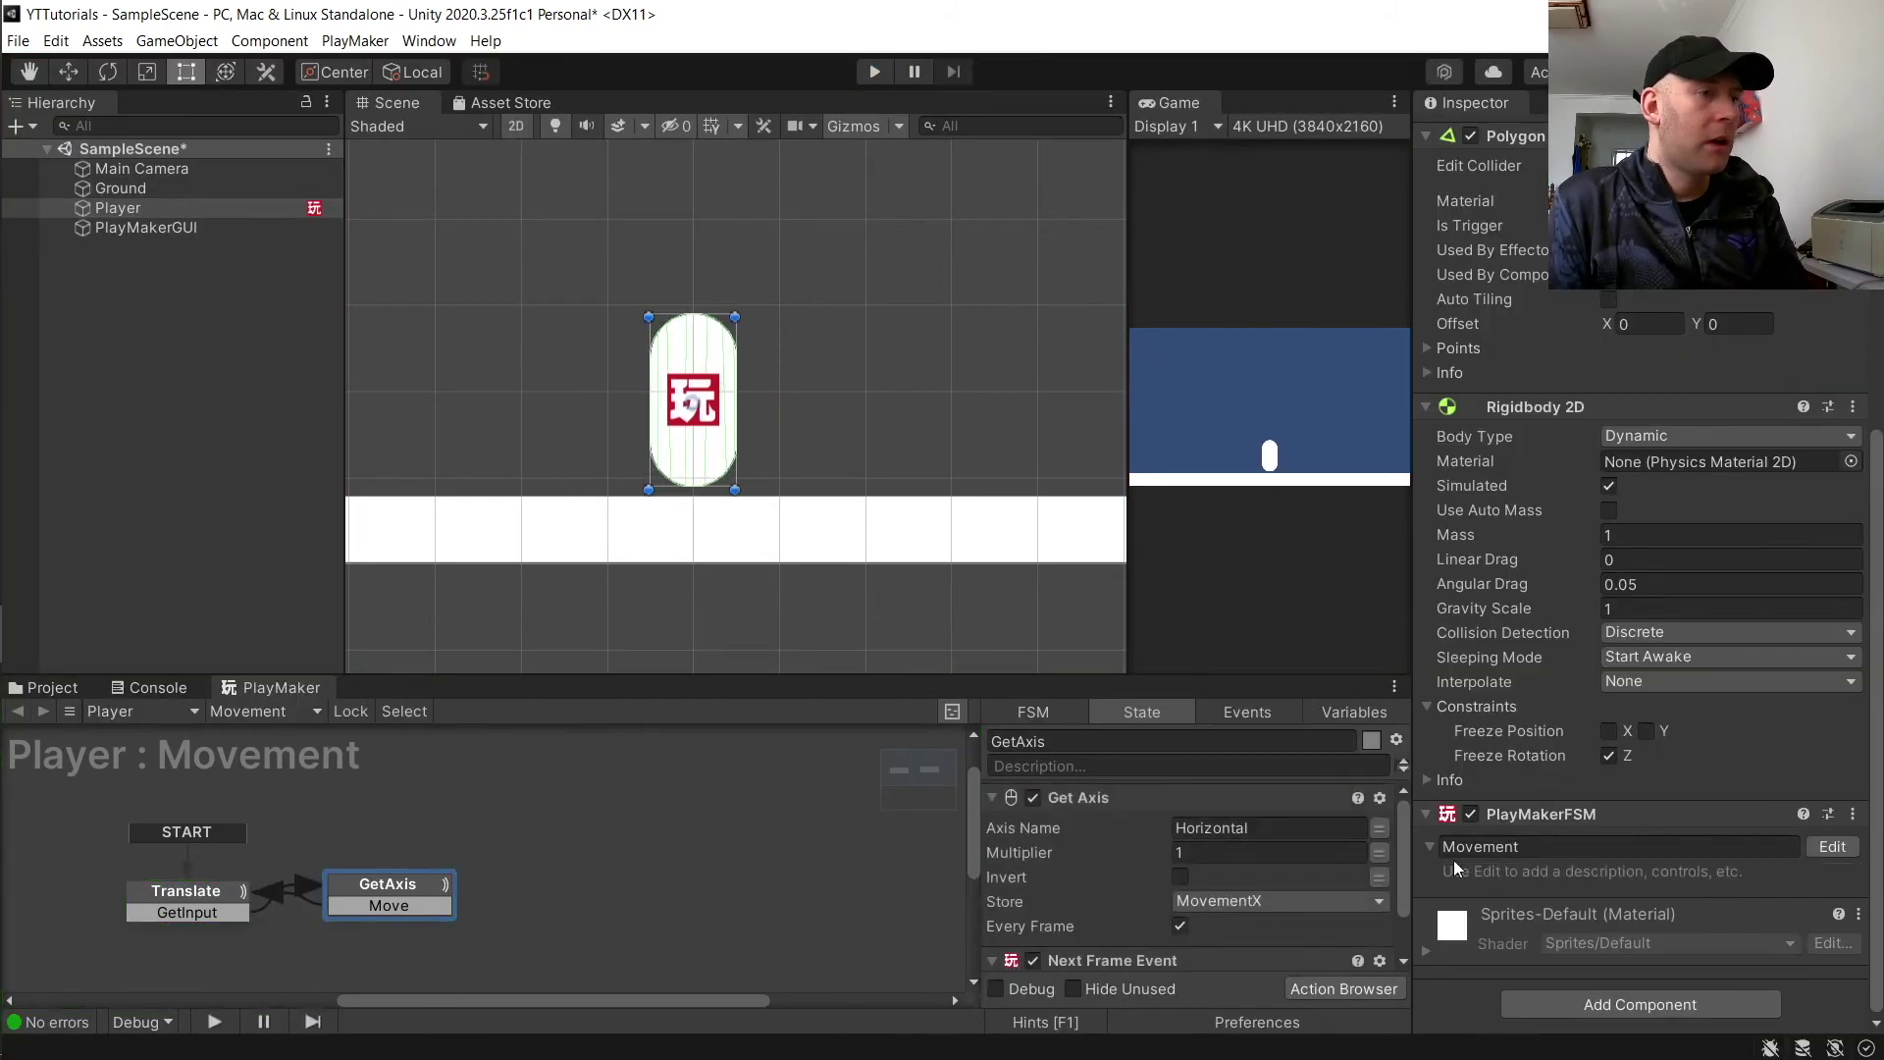
click(1333, 853)
text(9)
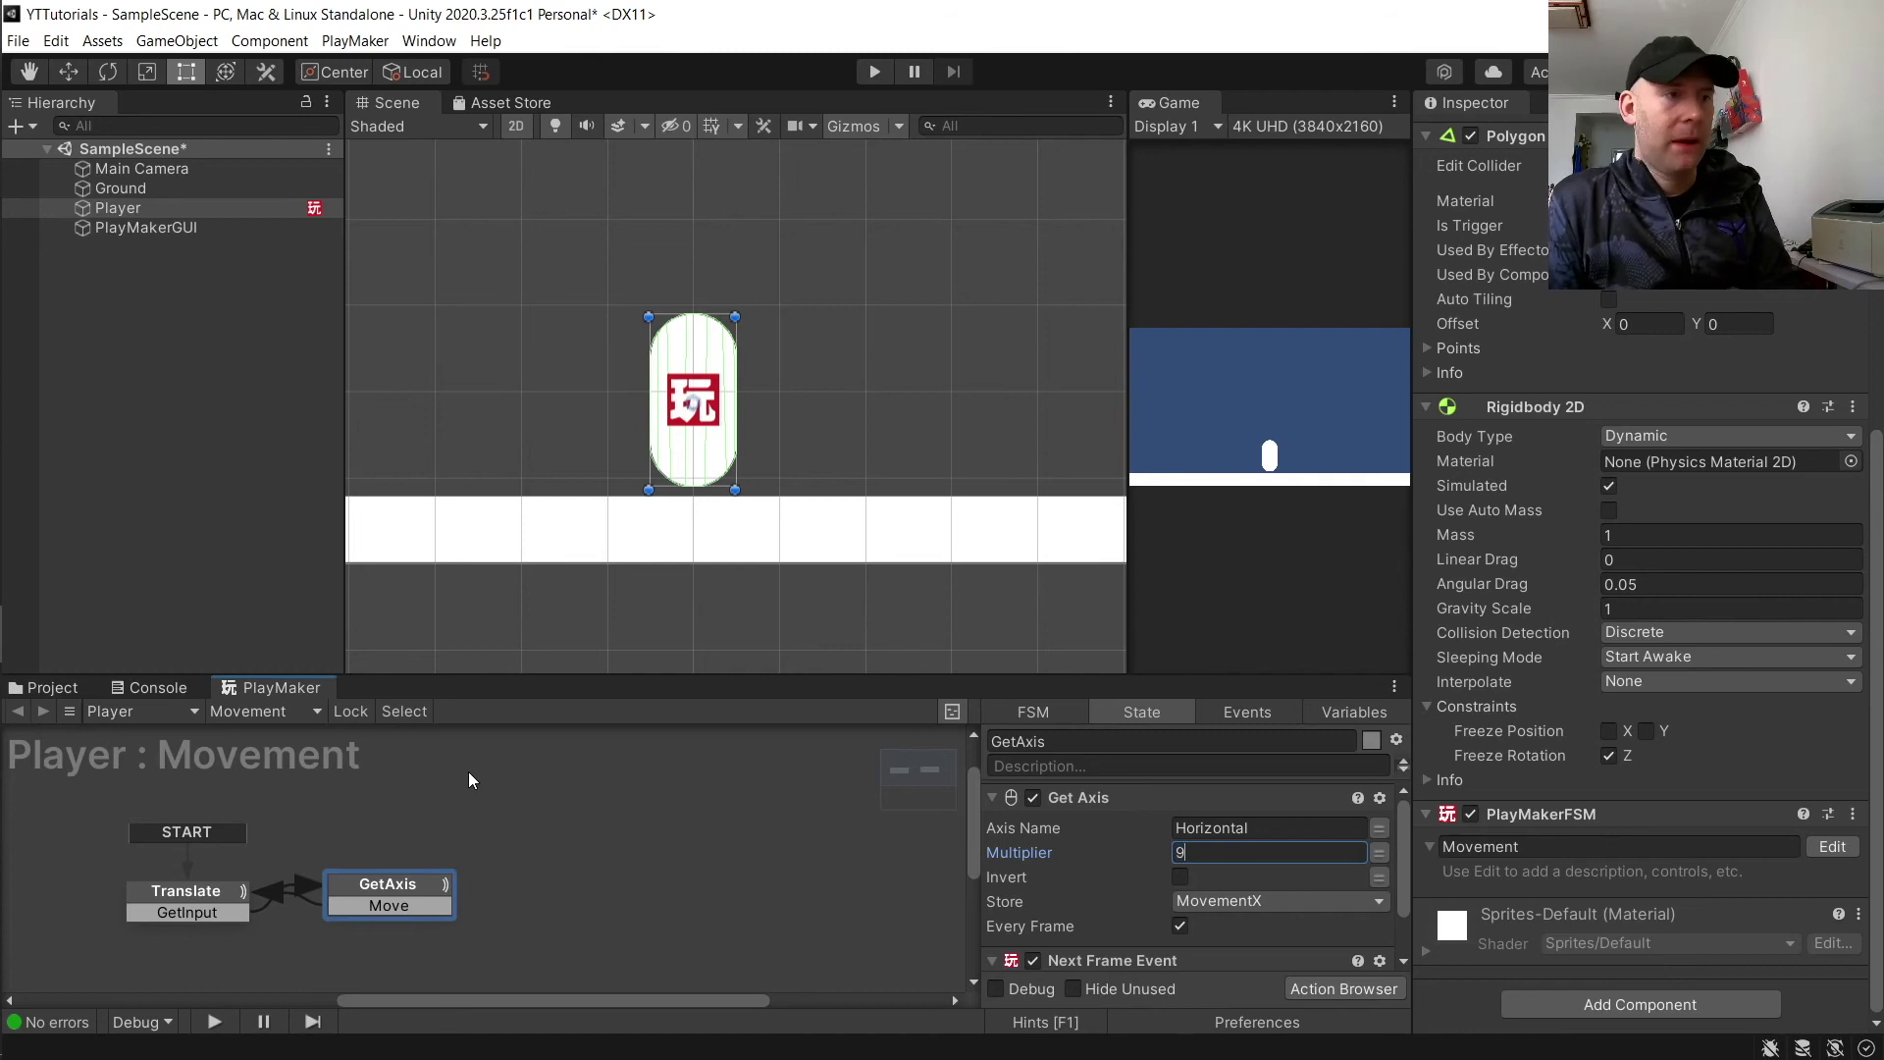
Step: Play the scene, test the faster movement with the arrow keys, then stop playing
click(883, 73)
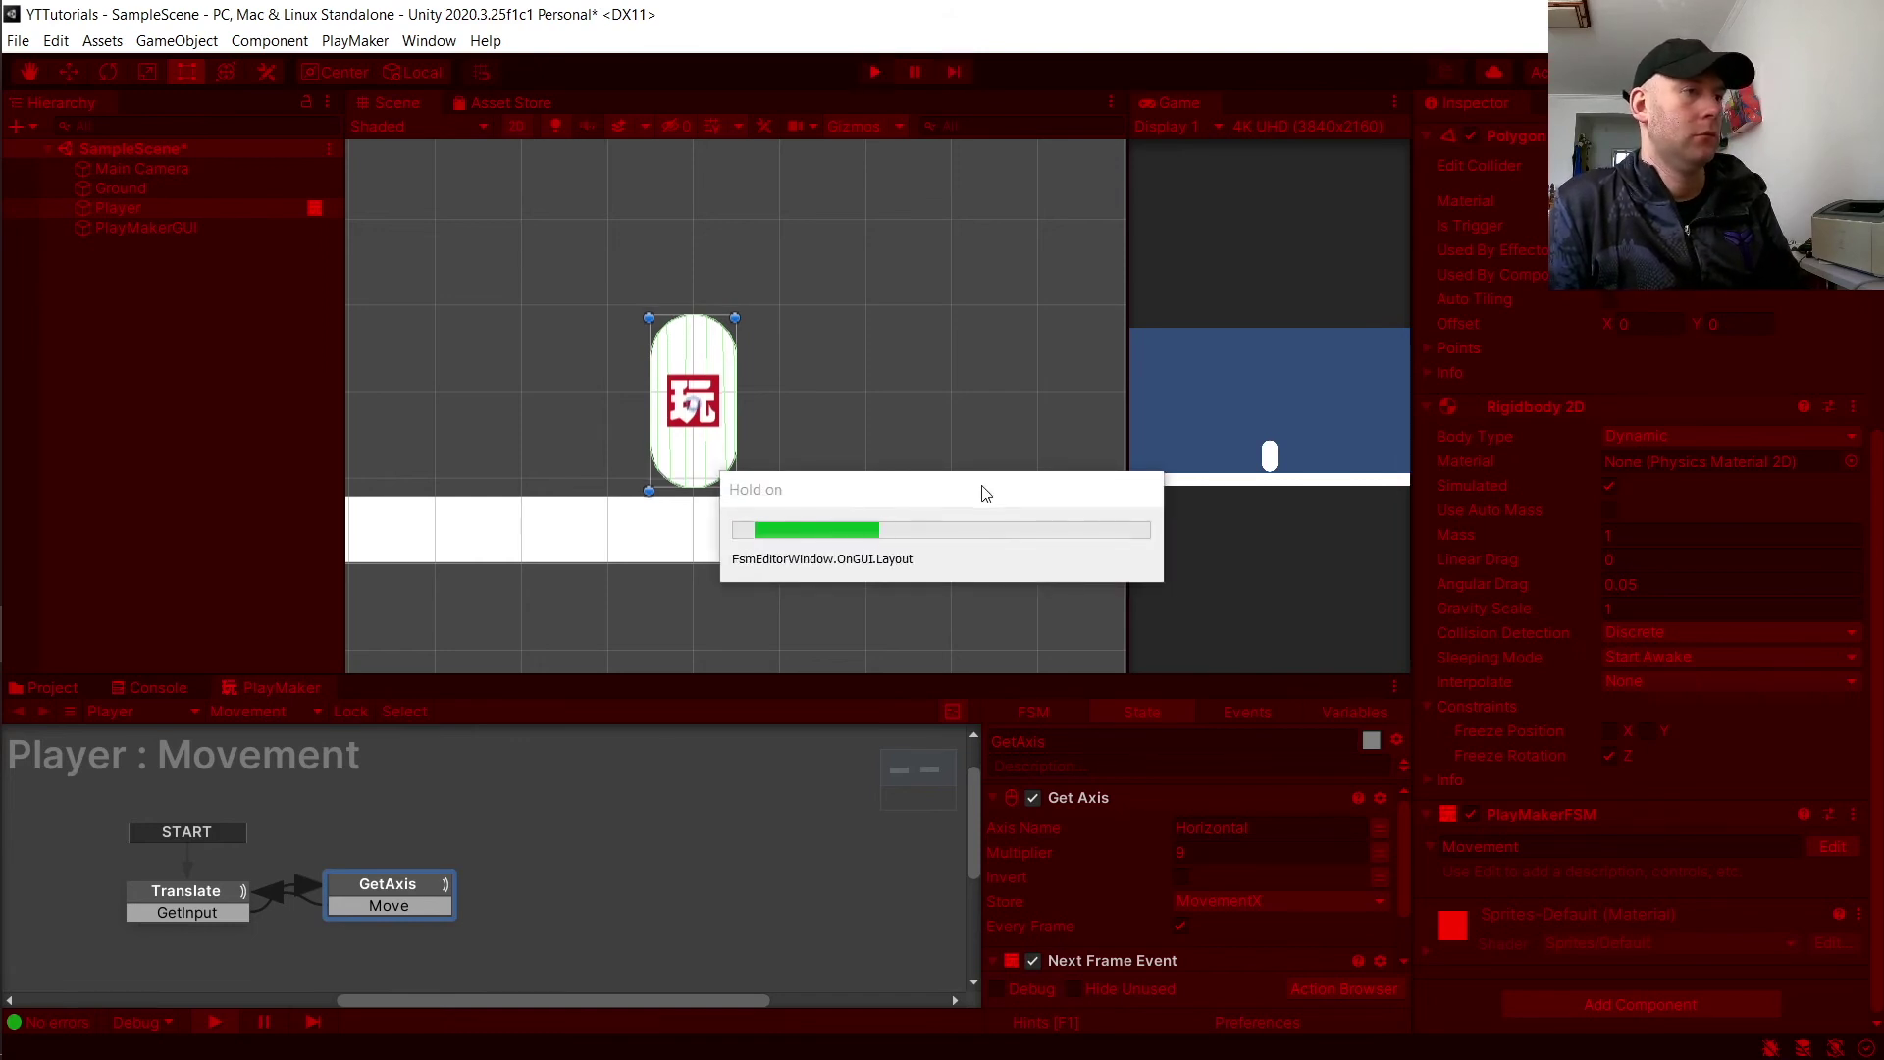
key(Right)
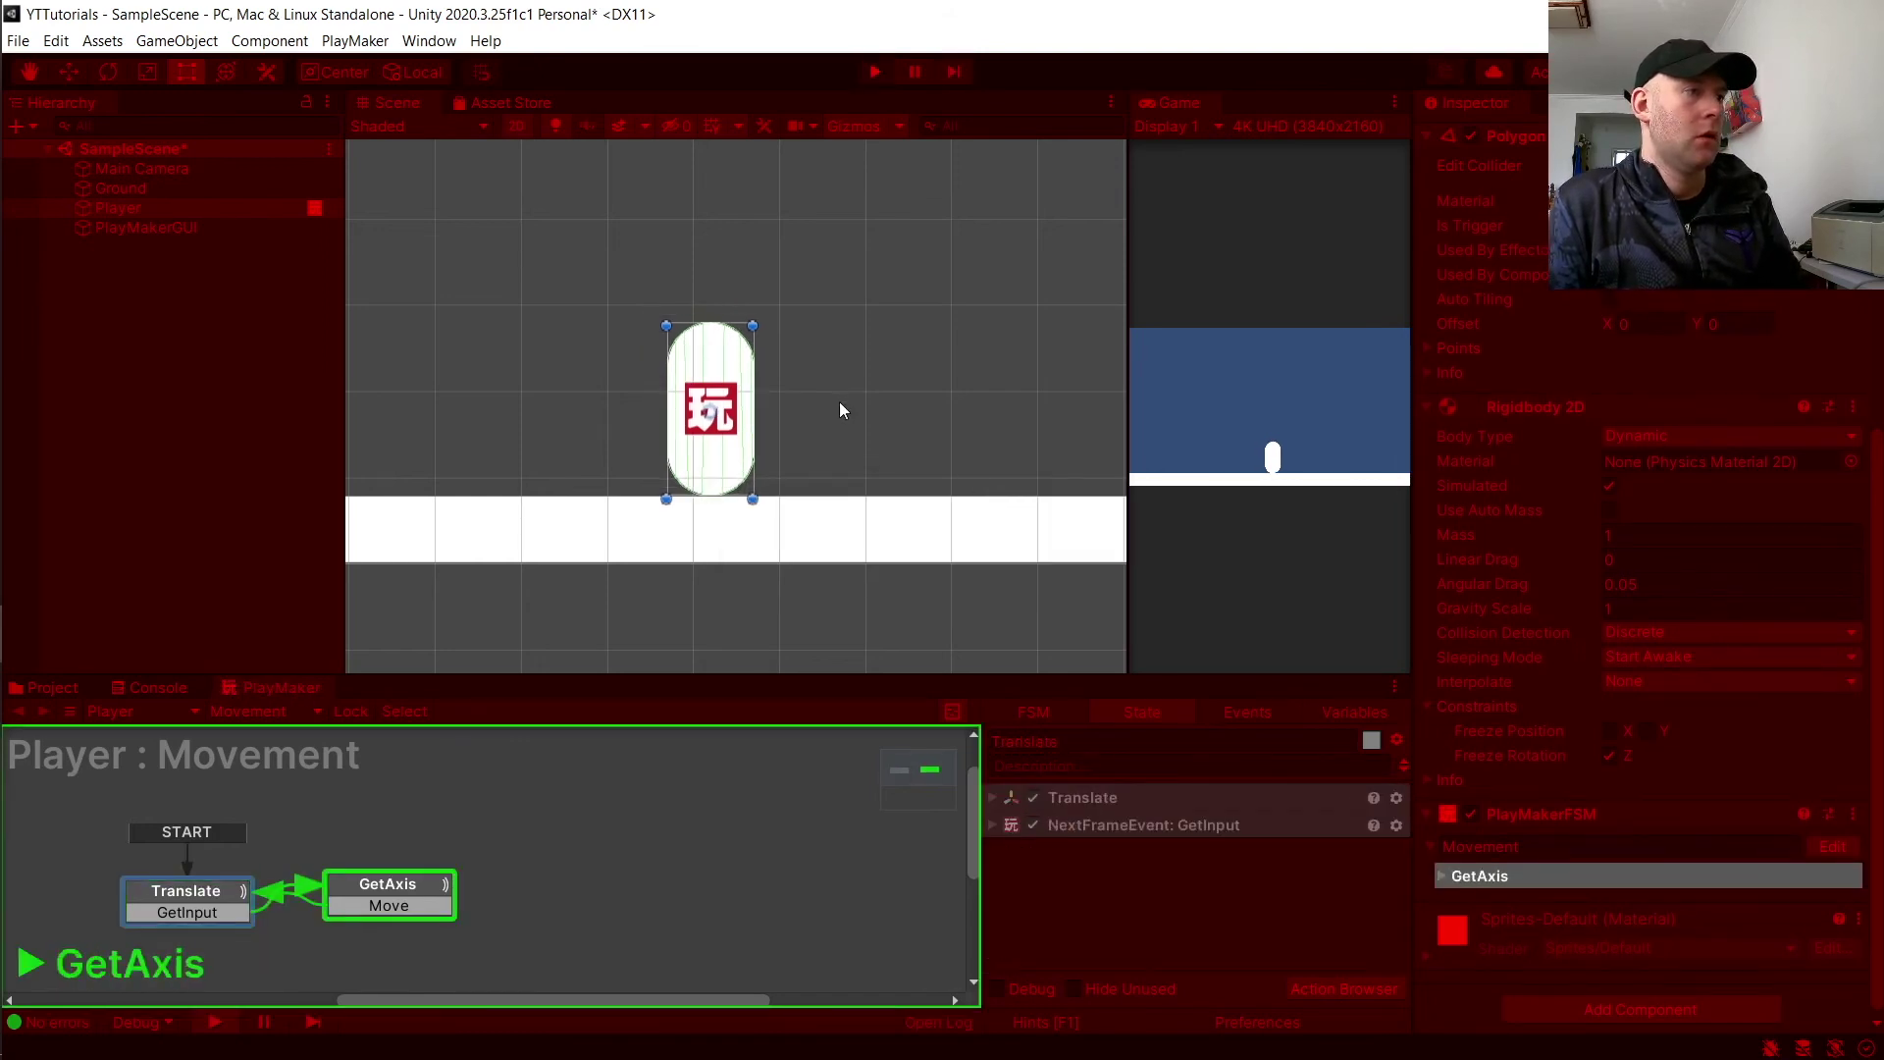
key(Left)
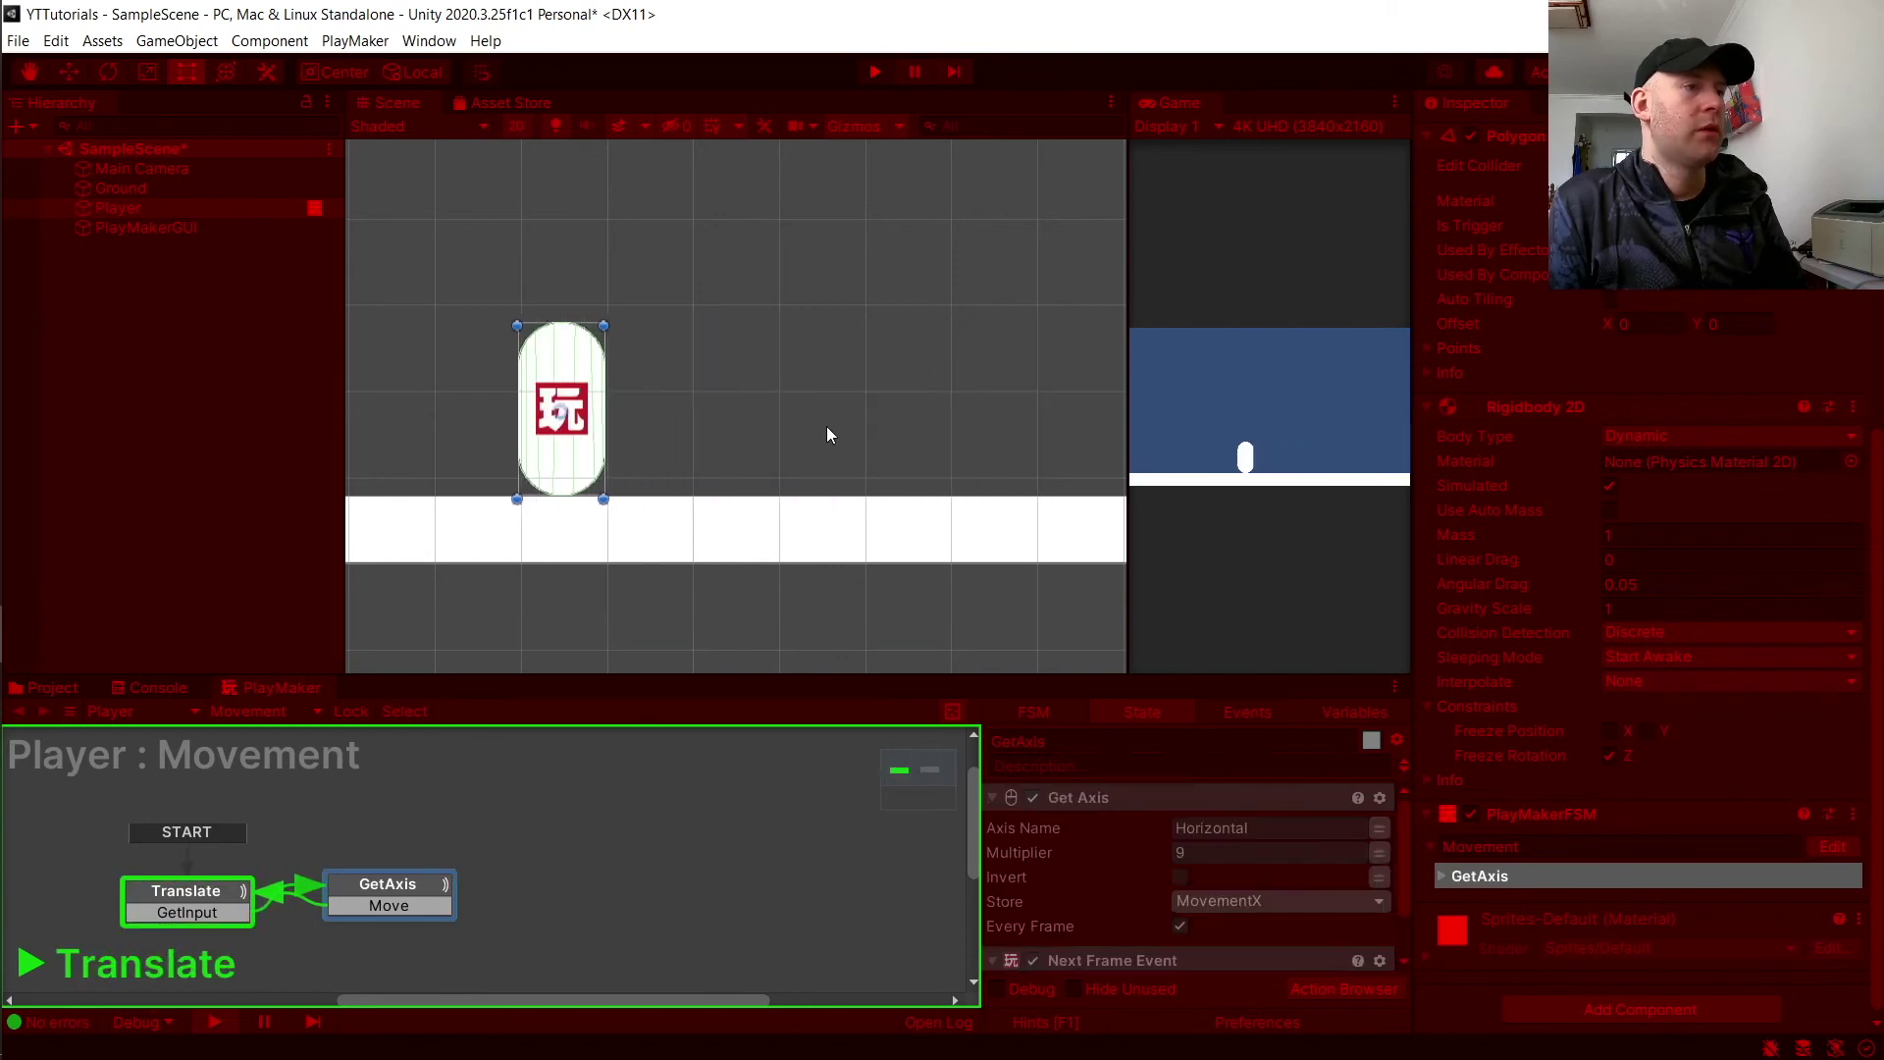
key(Right)
key(Right)
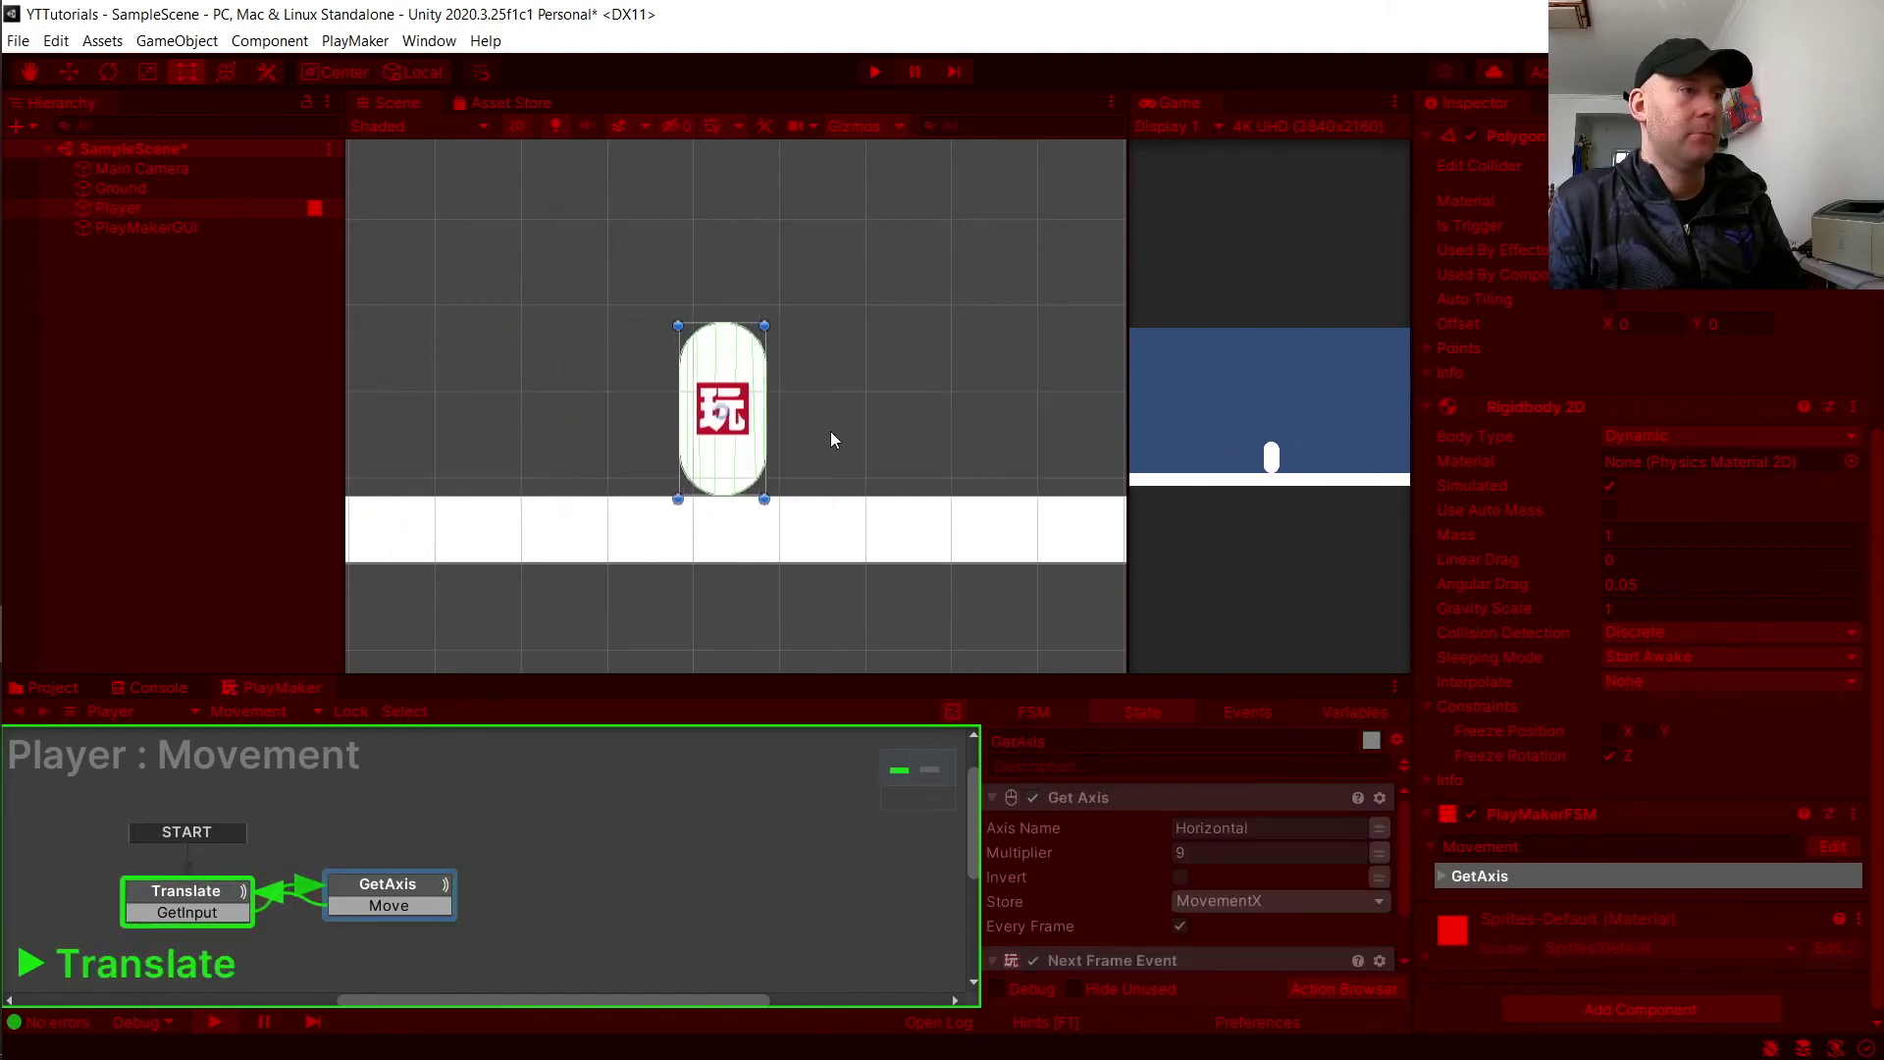
click(875, 72)
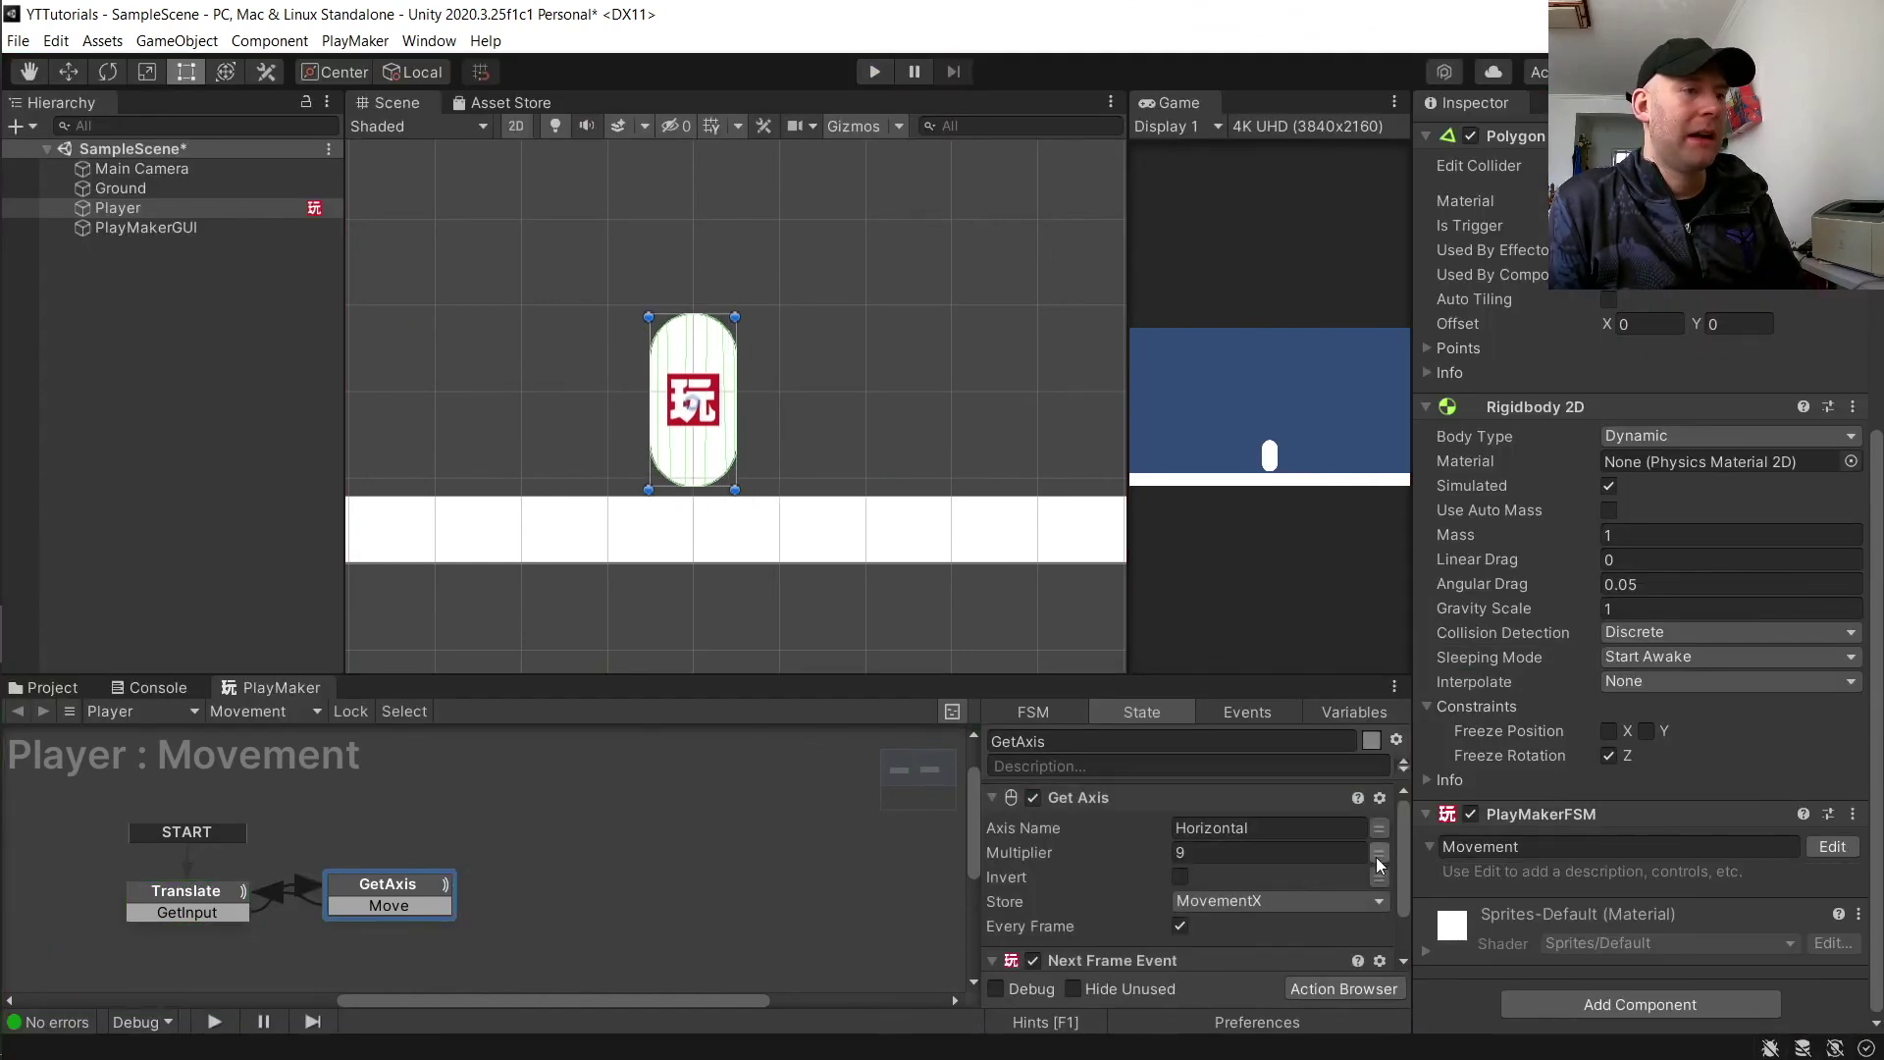
Step: Switch the Get Axis Multiplier to variable mode and bind it to a new global variable 'Speed'
click(1379, 853)
click(1352, 853)
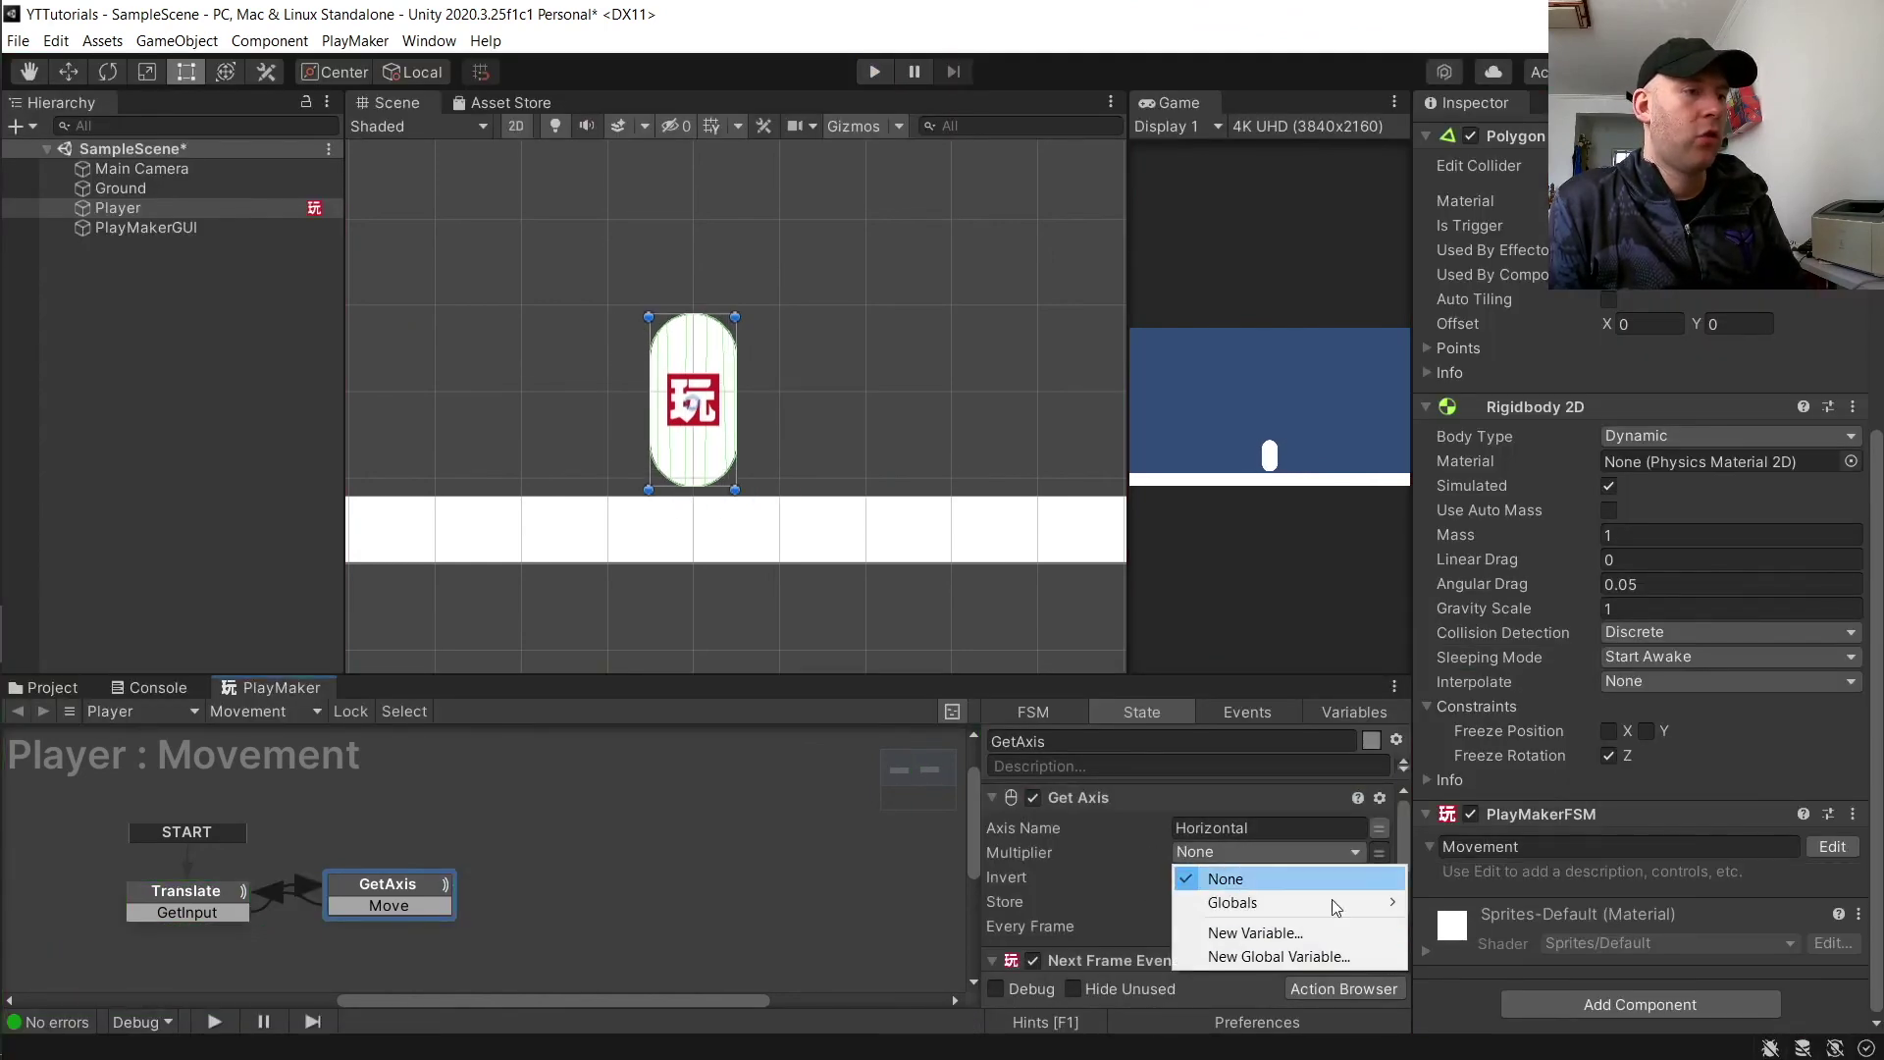
click(1330, 960)
text(Speed)
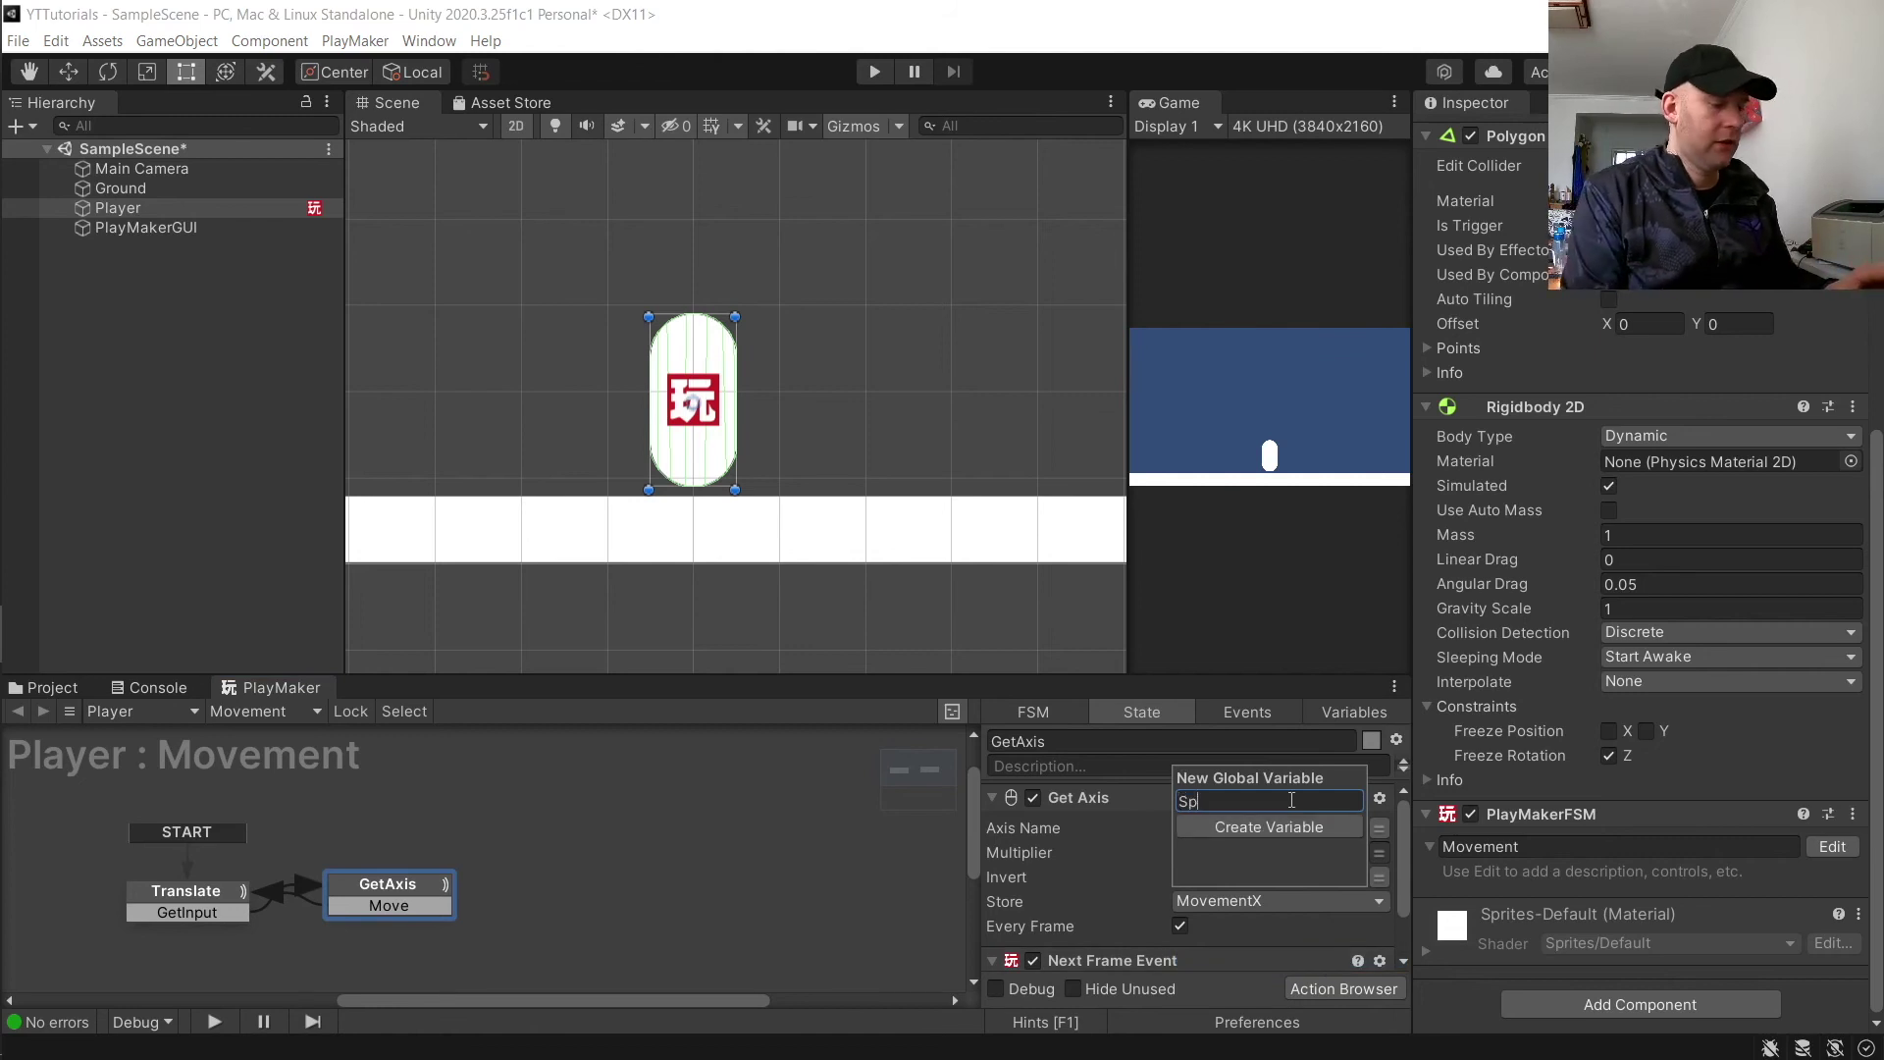
click(1291, 829)
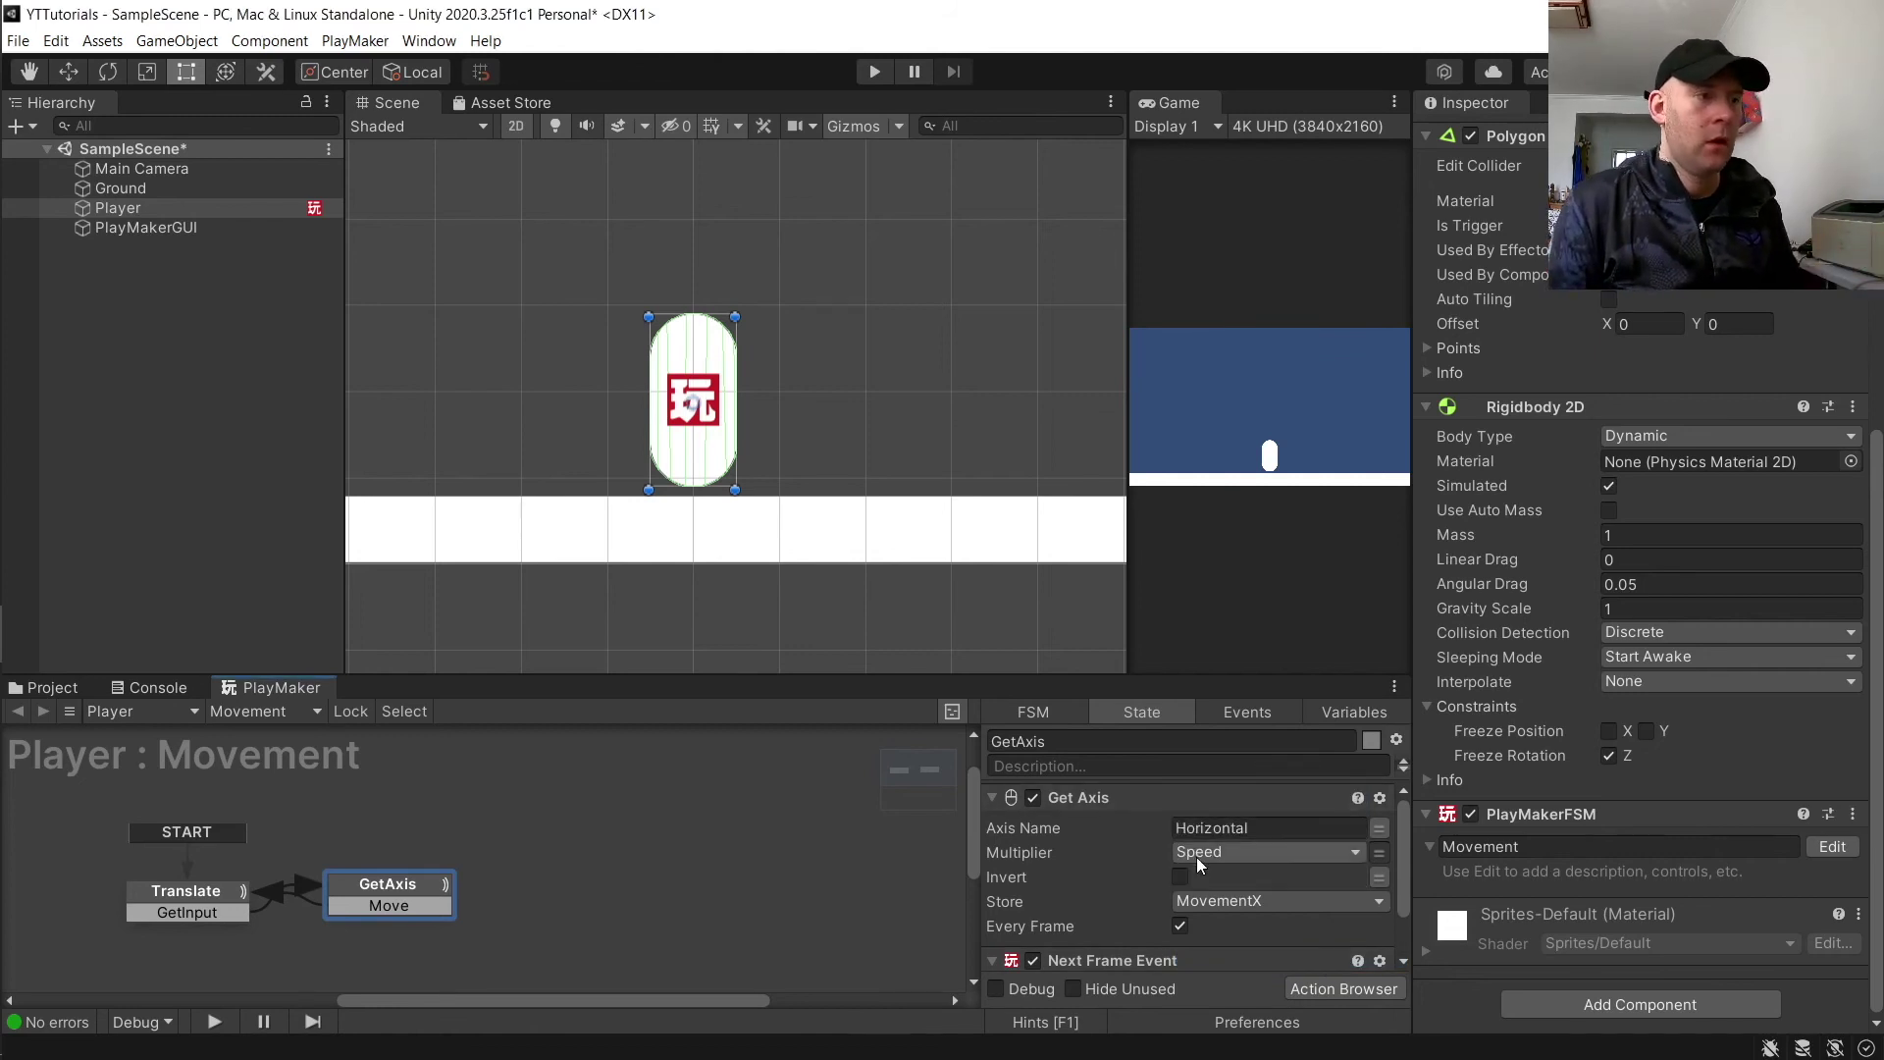
click(1376, 711)
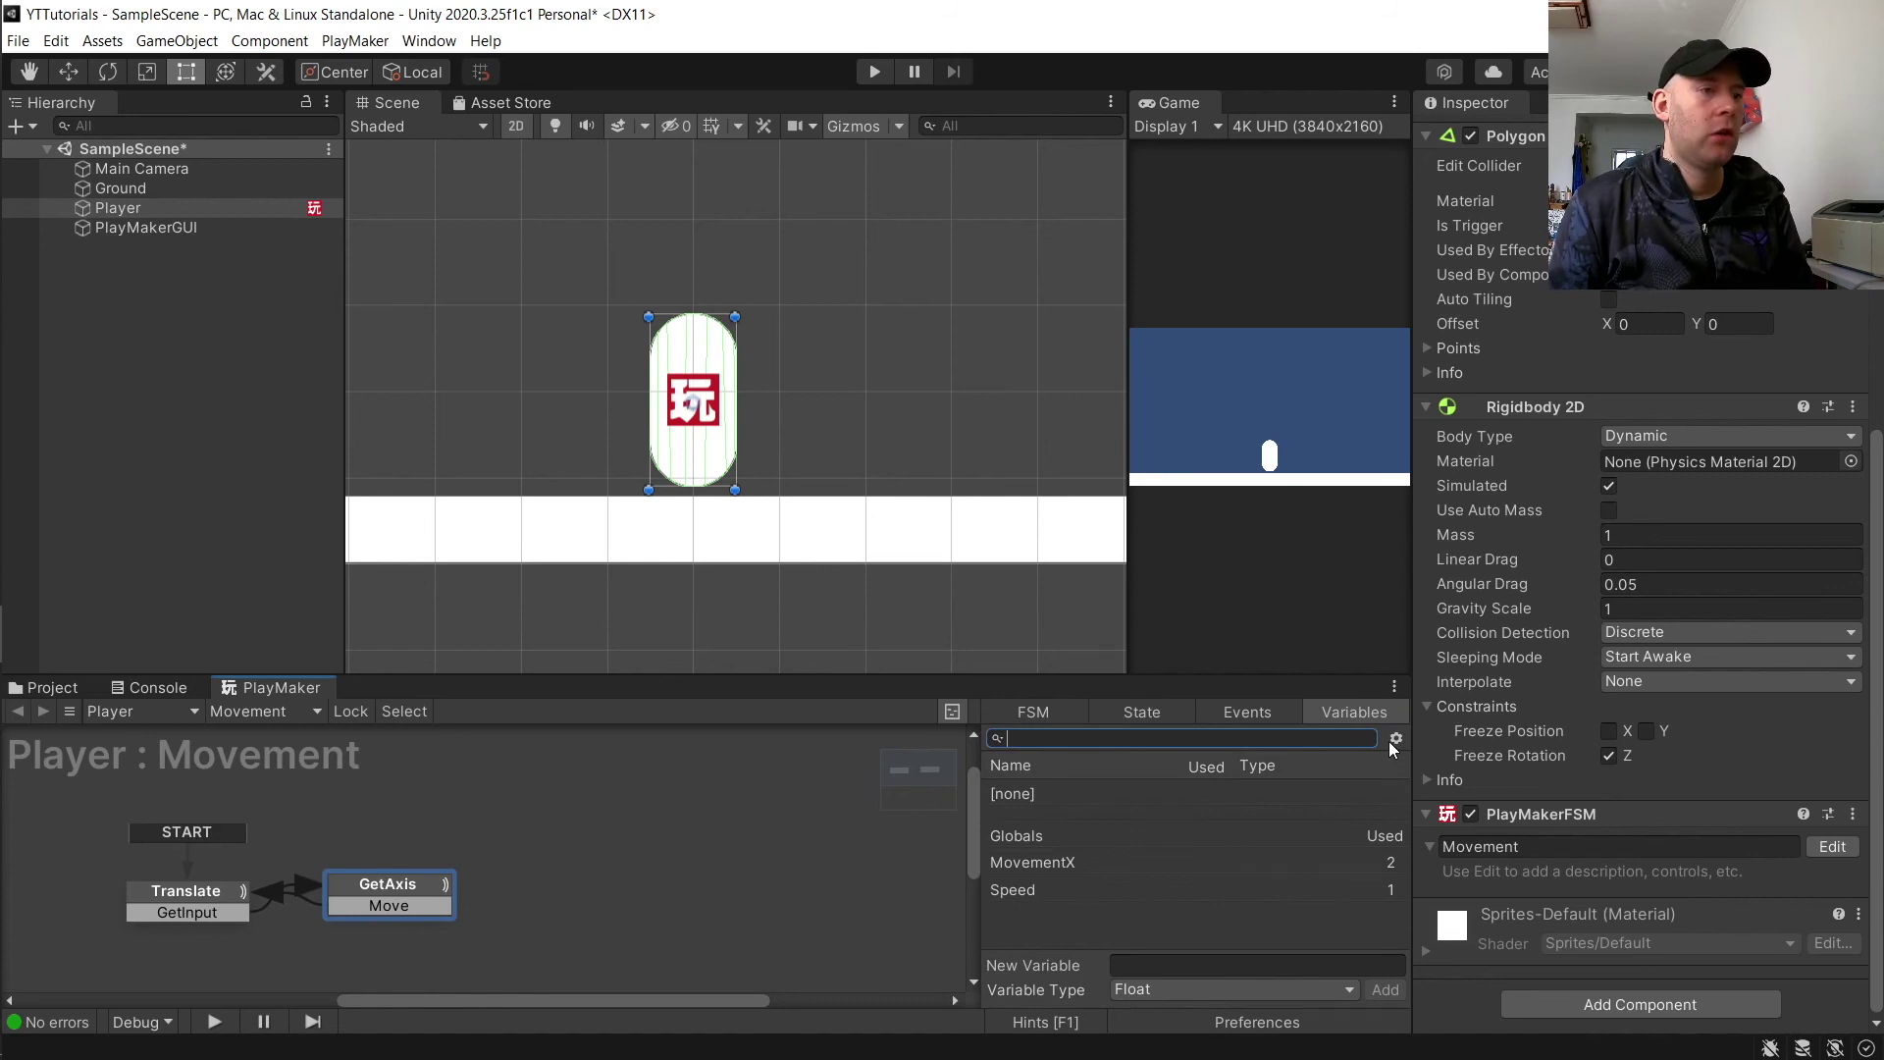
Step: In the Global Variables window, set the Speed variable's value to 9
click(1394, 740)
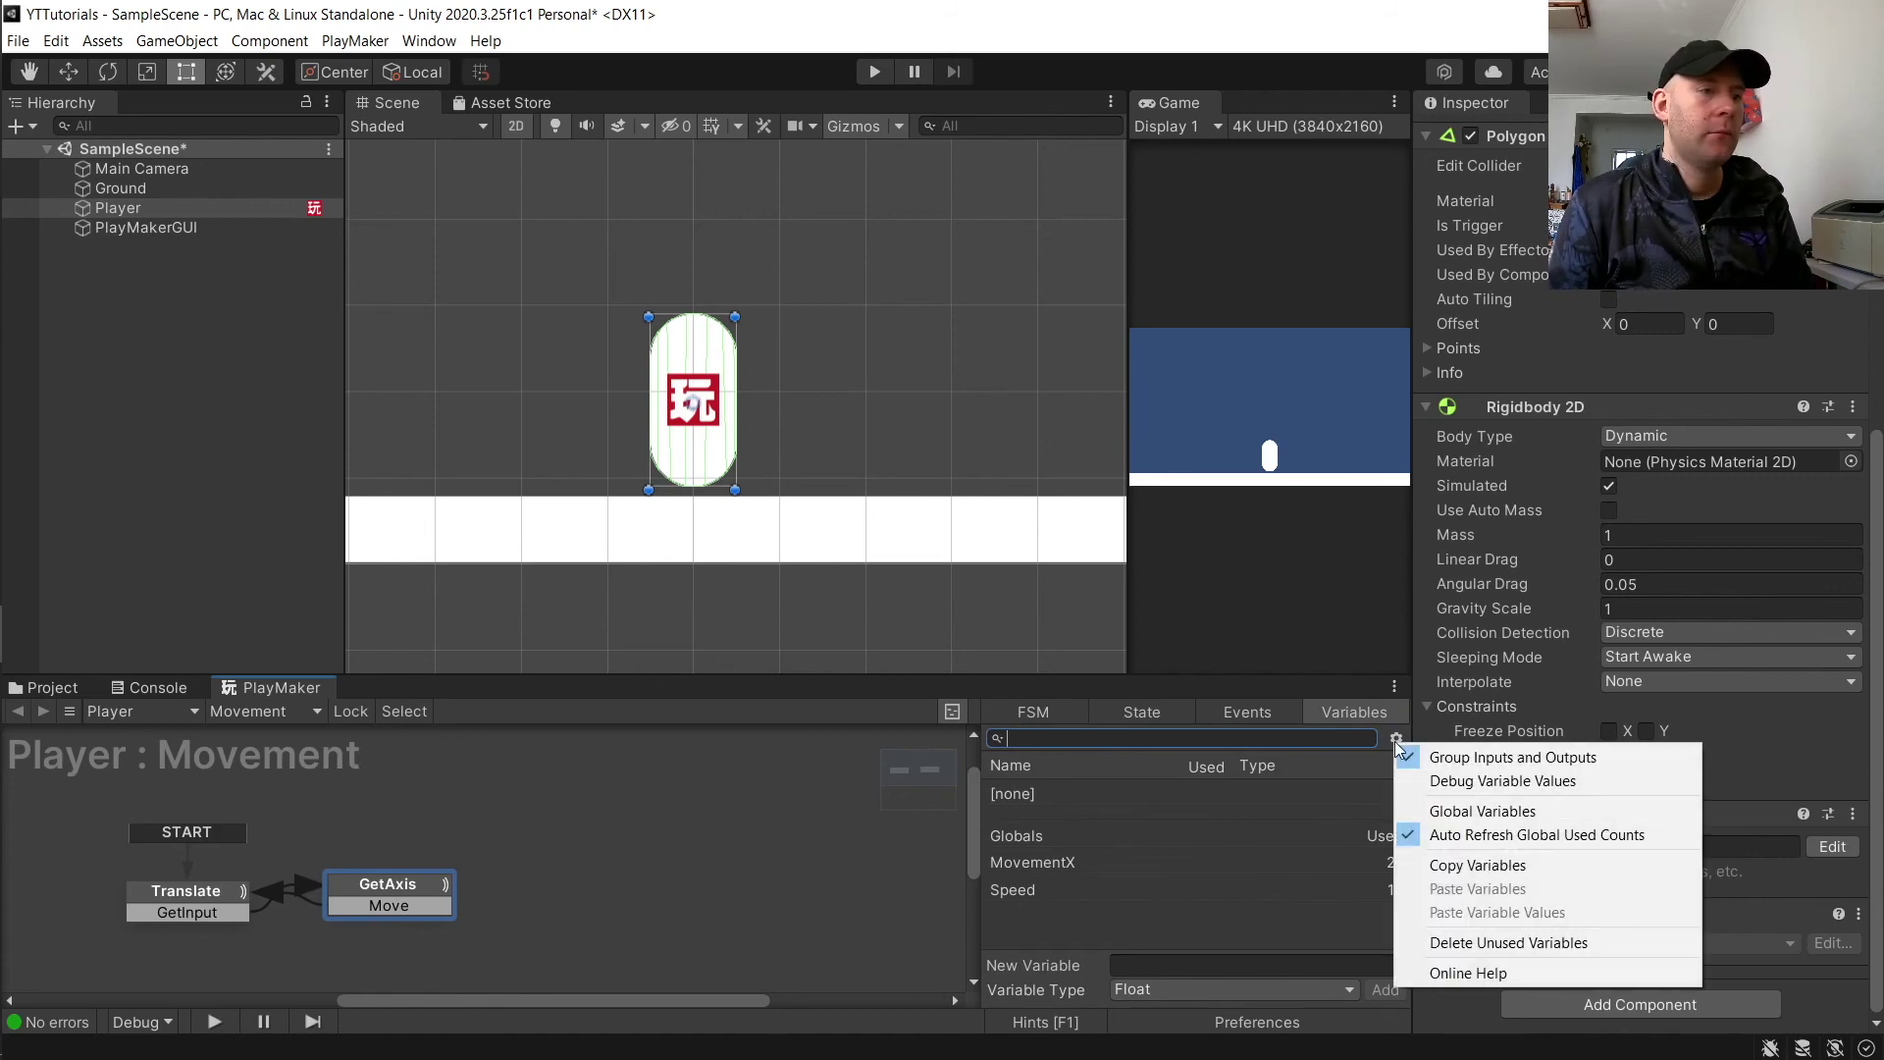
click(1460, 811)
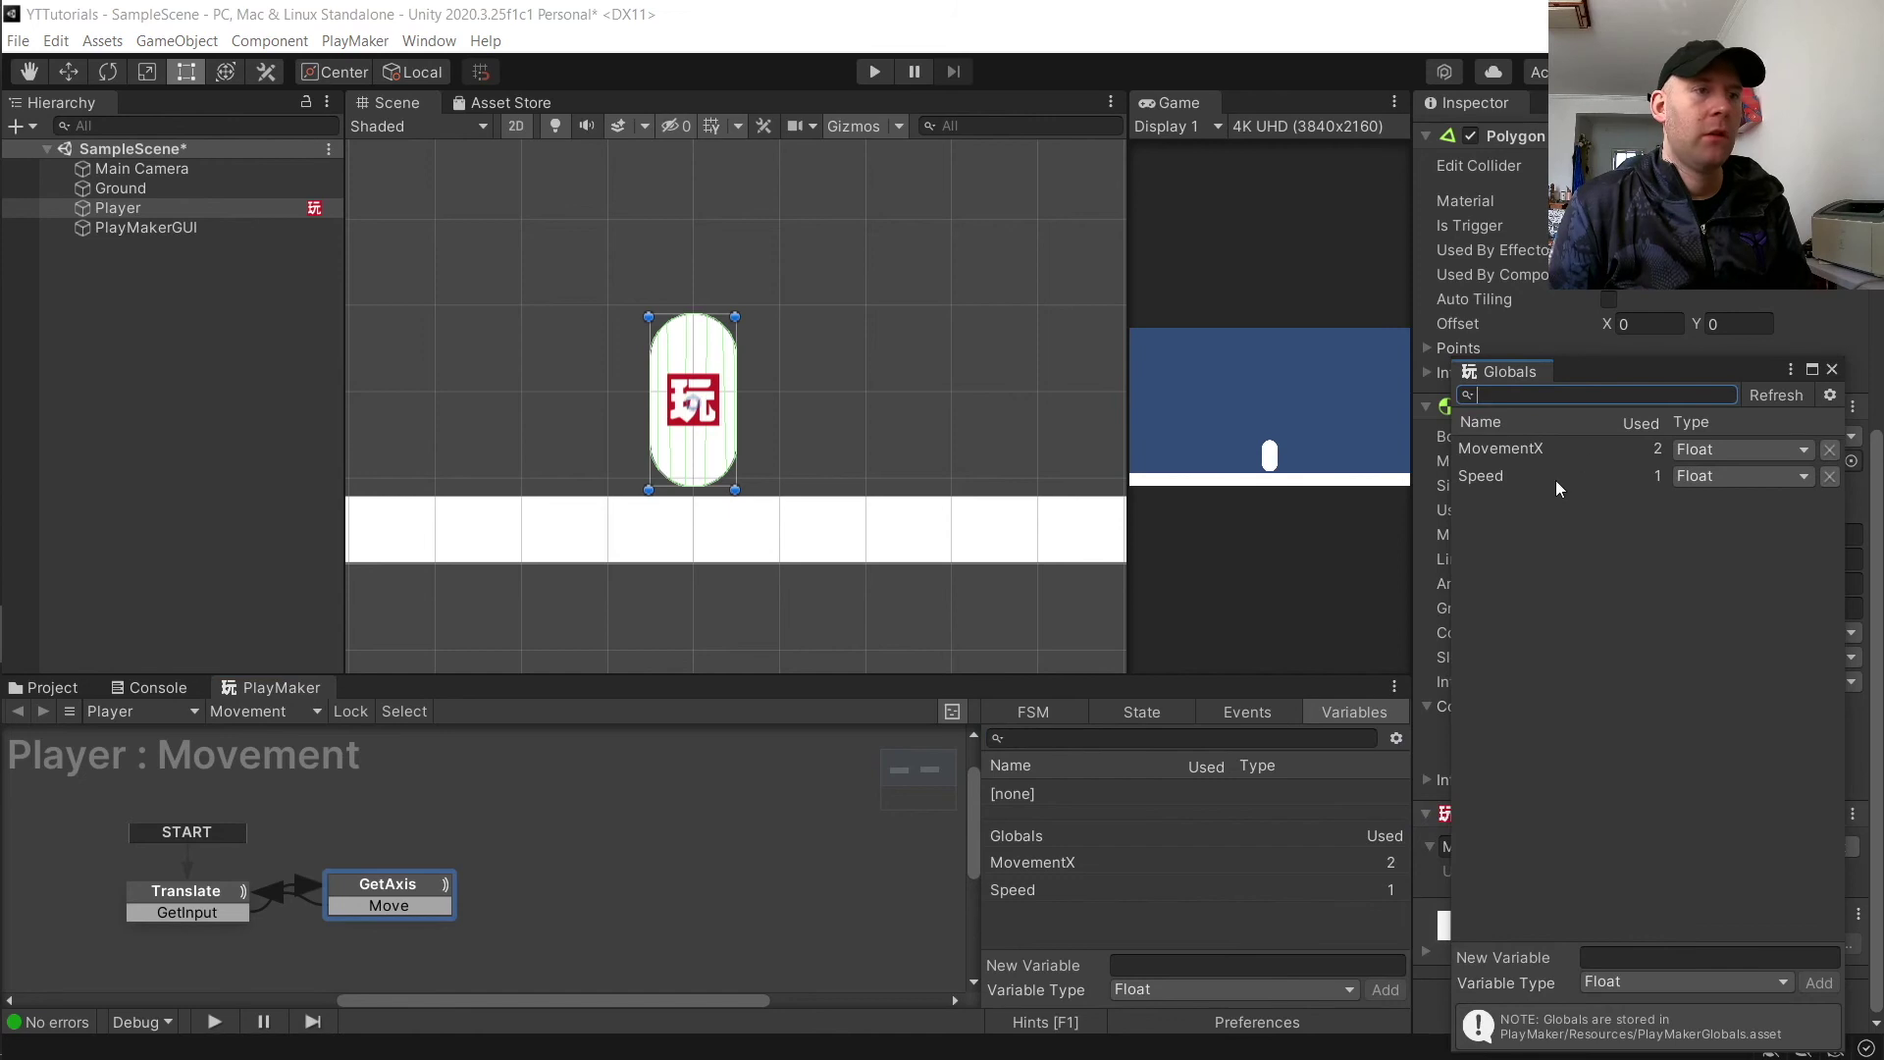
drag(1681, 378, 890, 169)
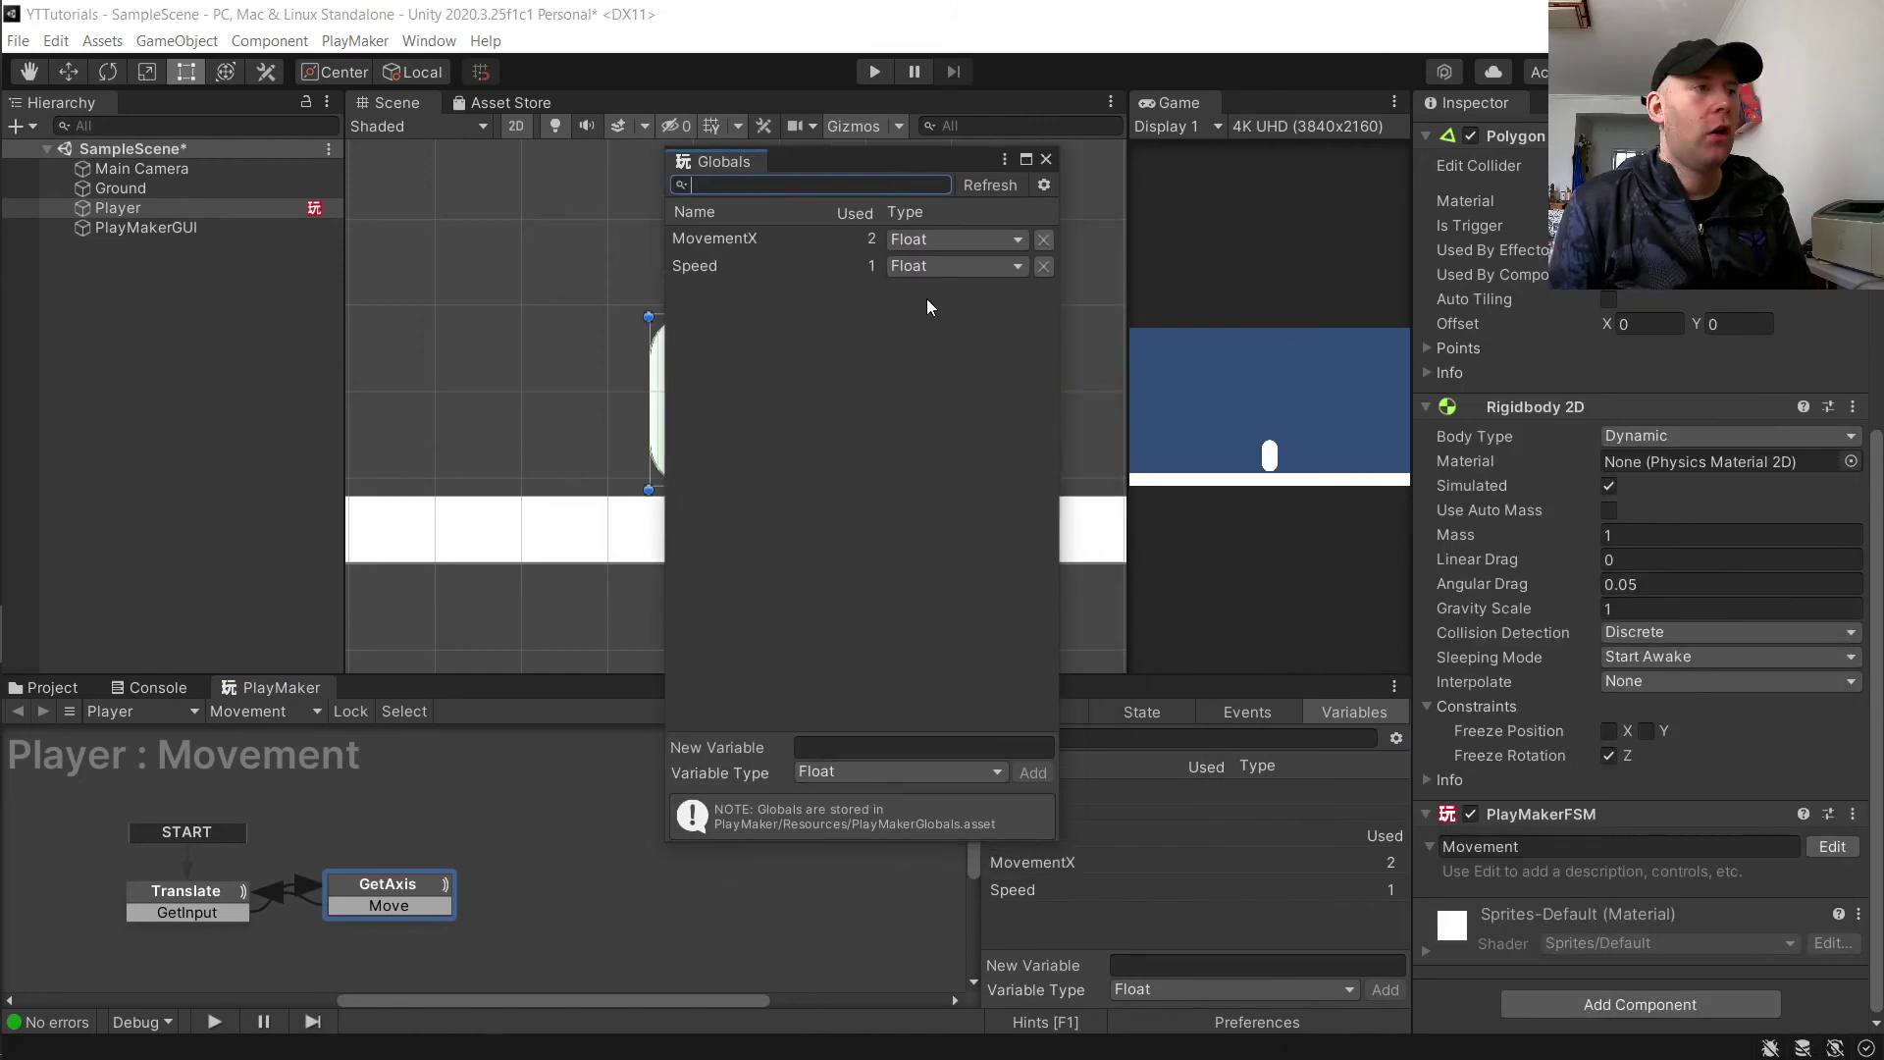
click(723, 269)
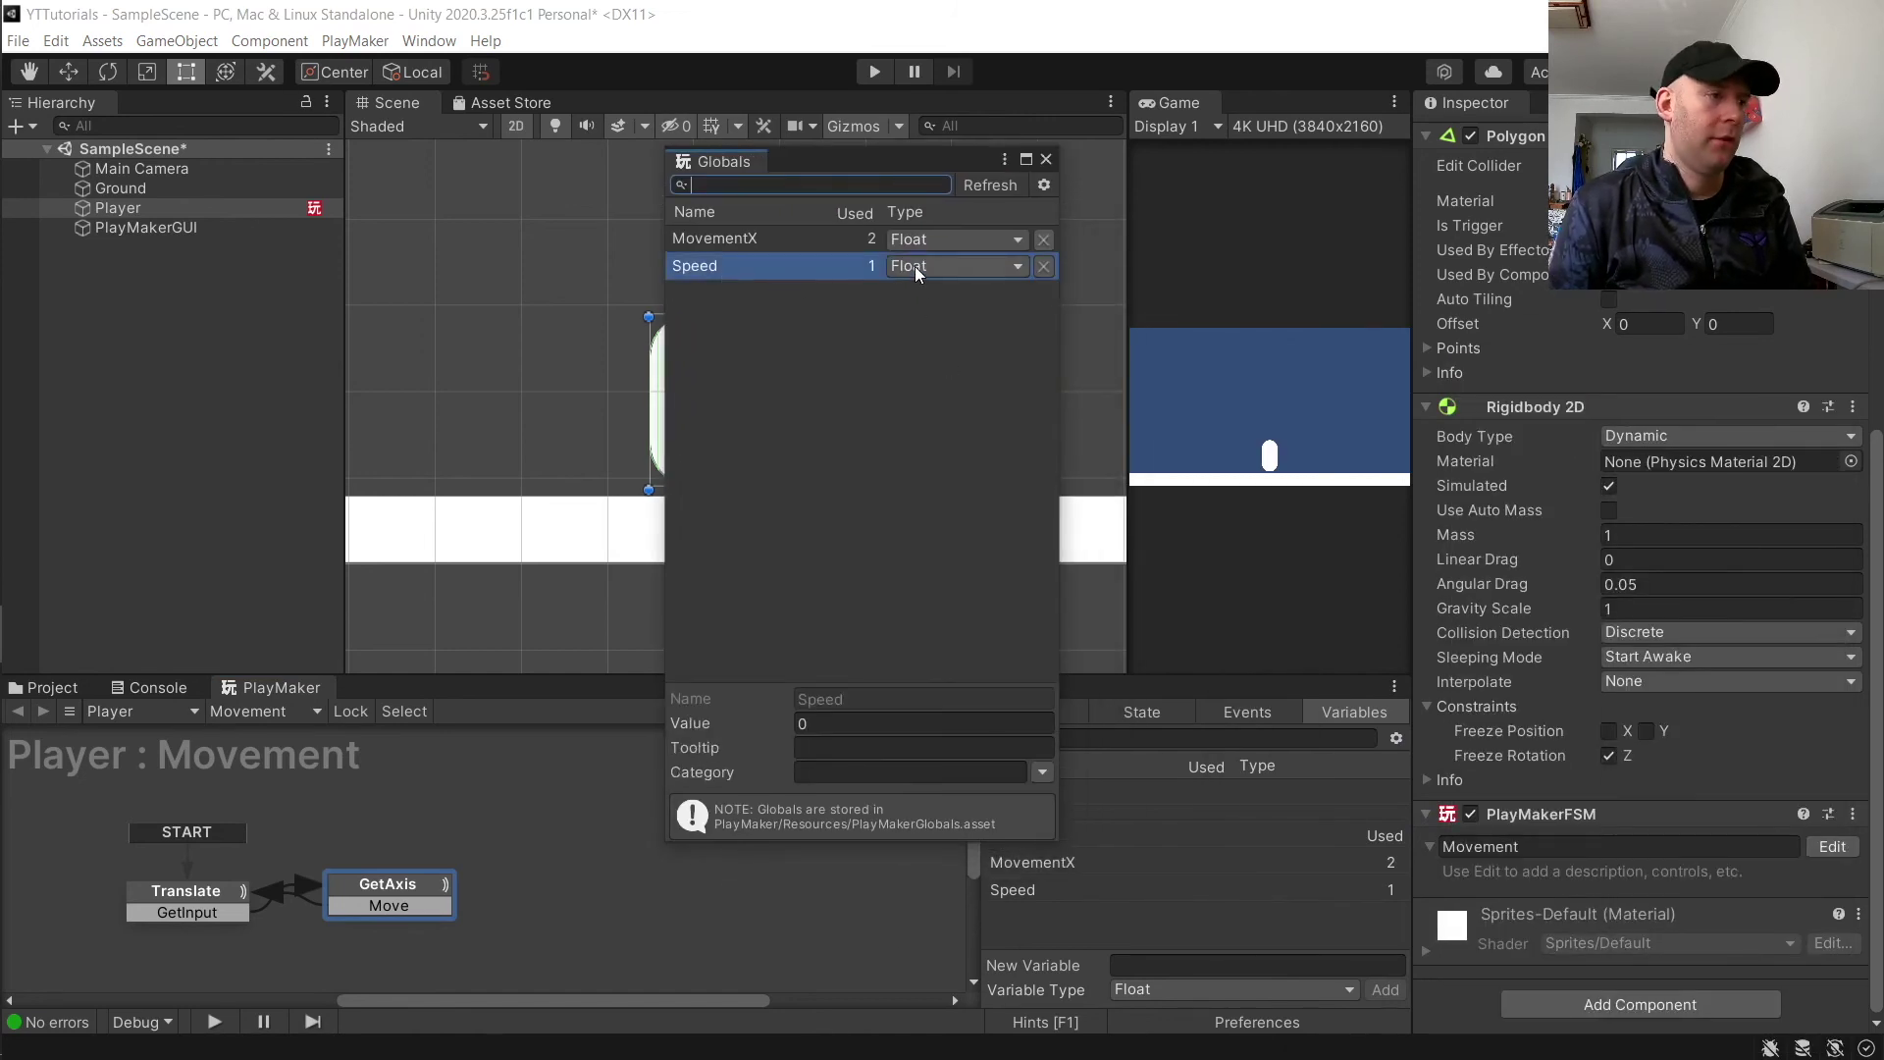
click(852, 729)
text(9)
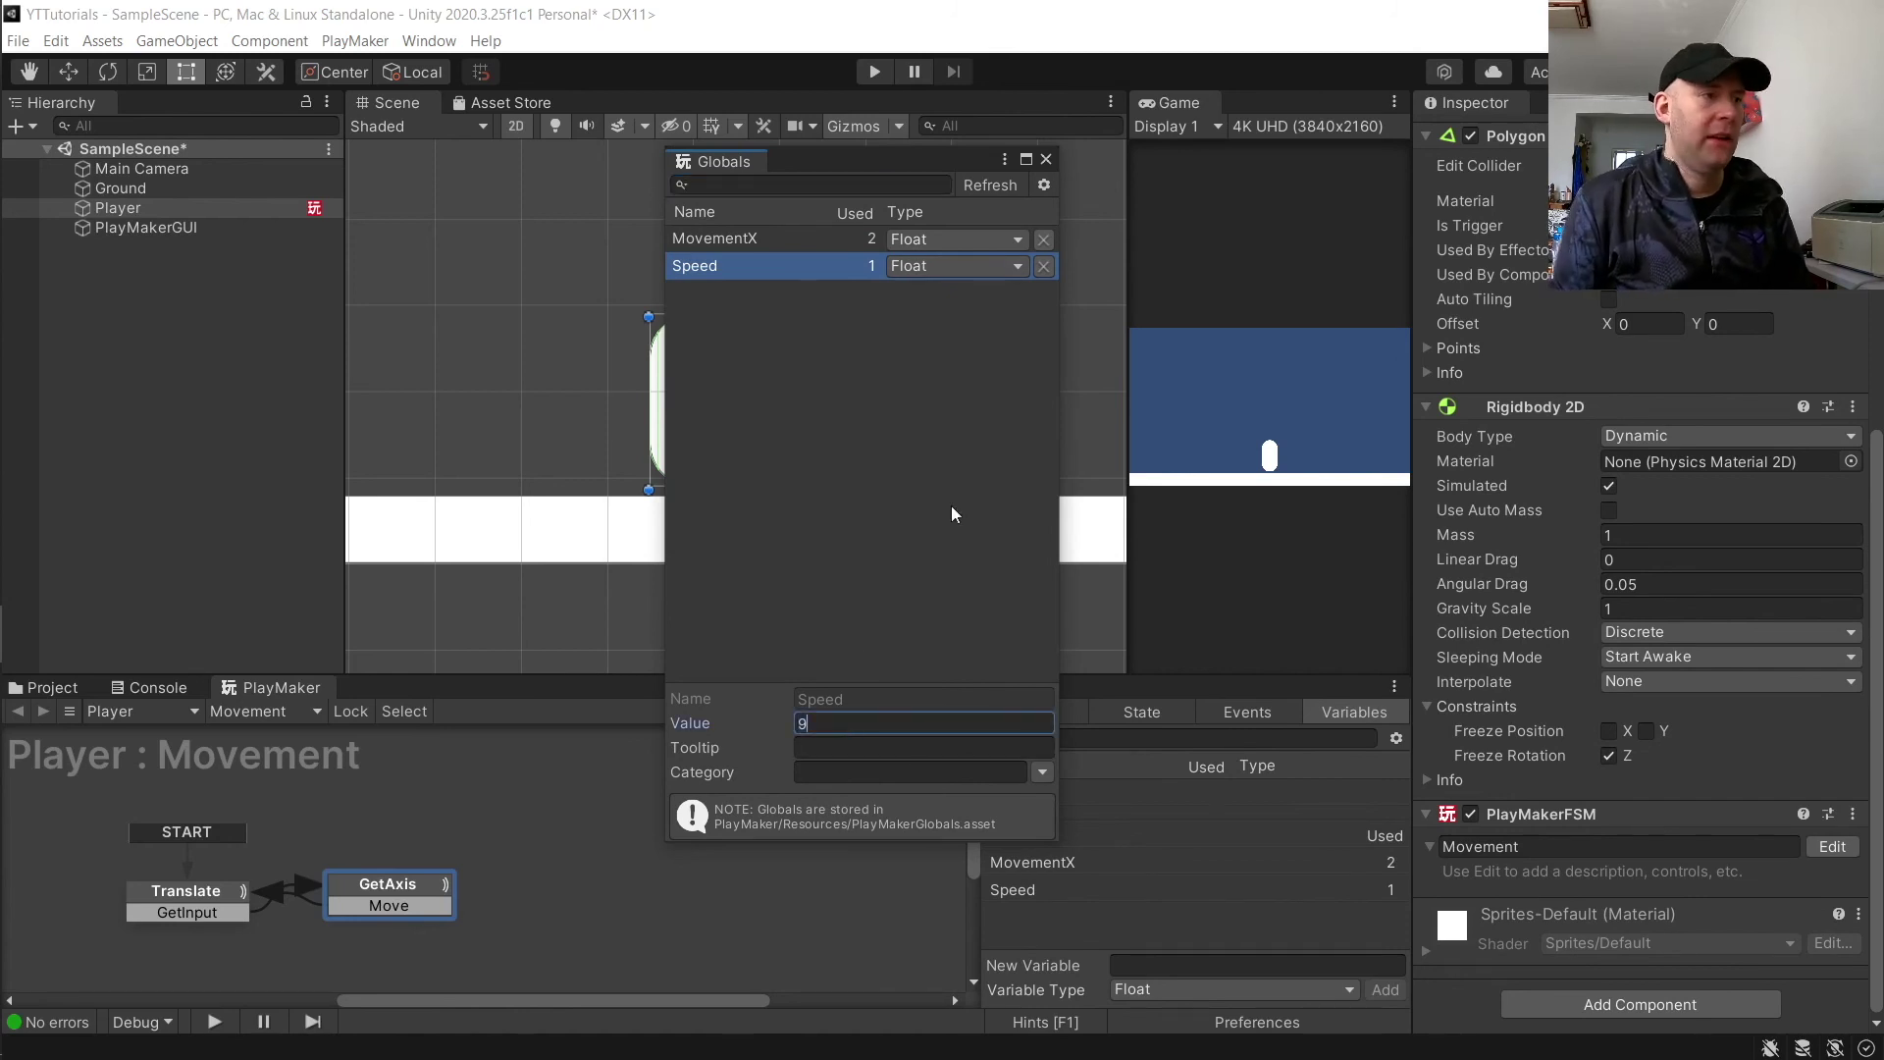
click(1046, 160)
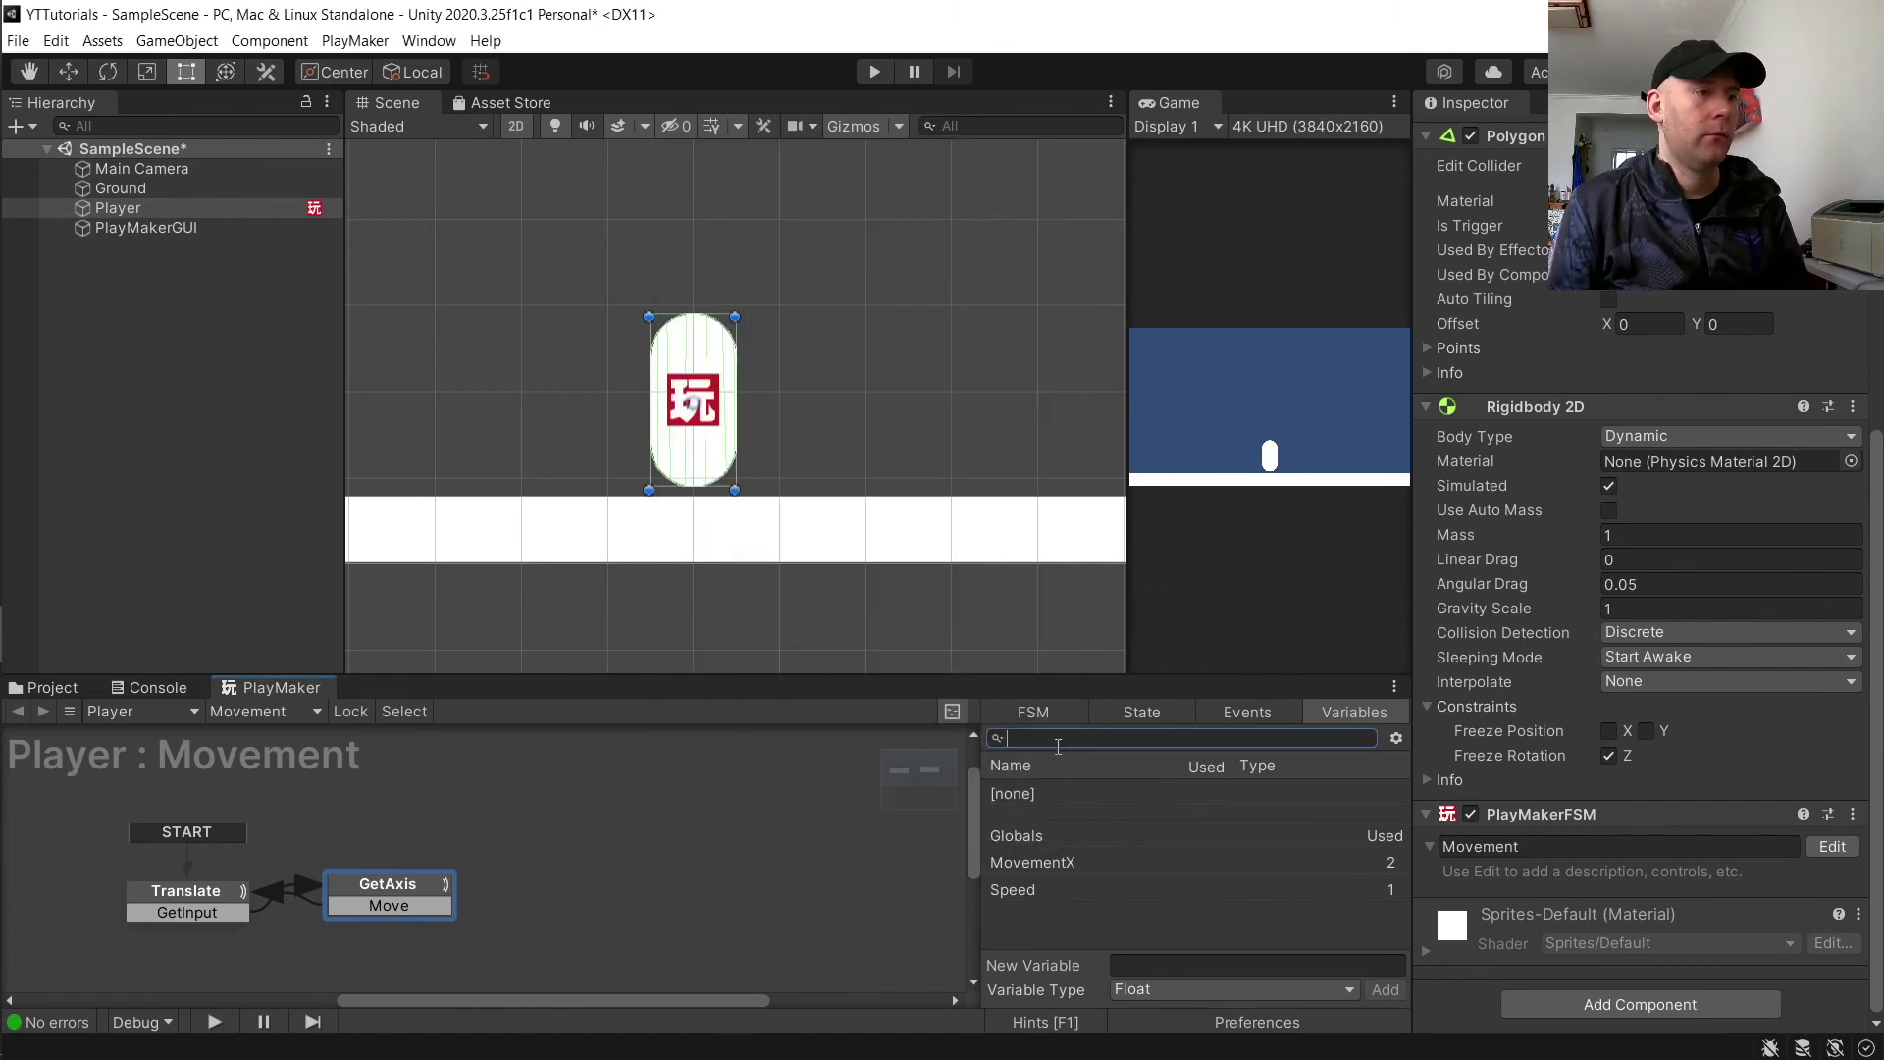
click(1134, 714)
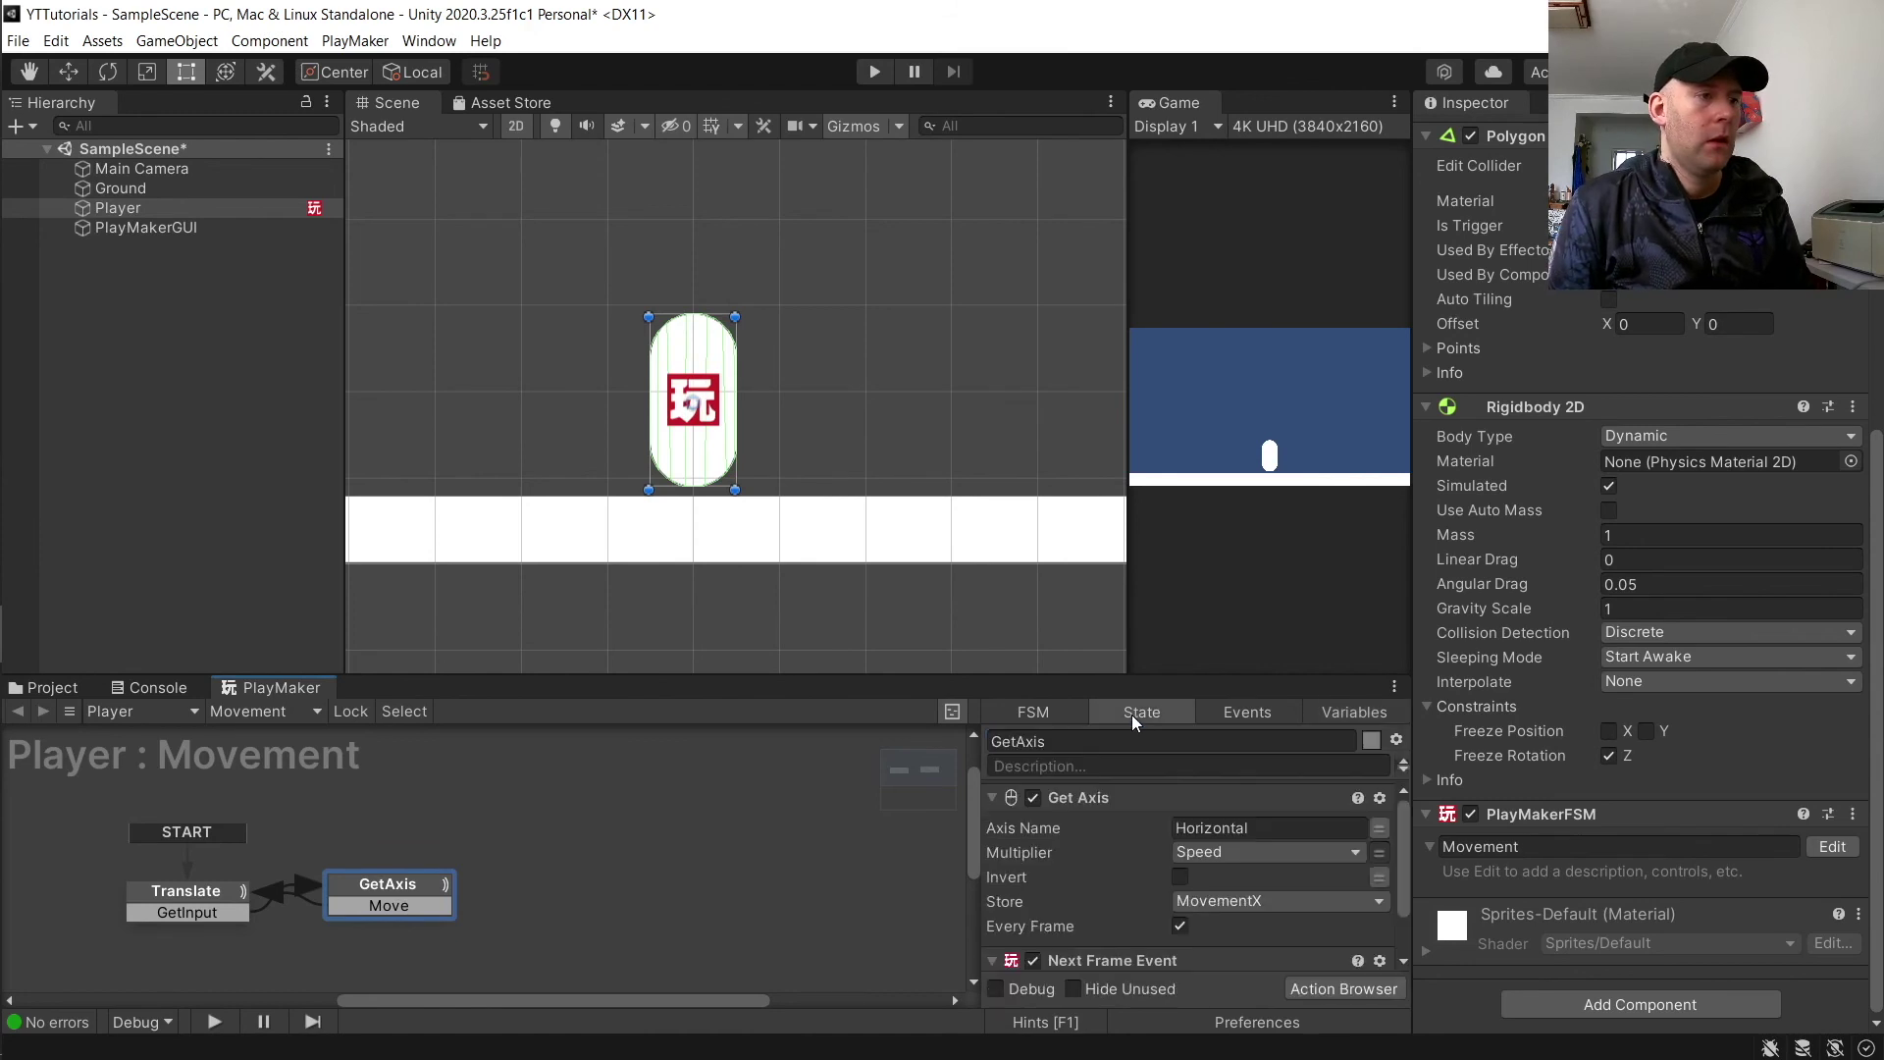
Step: Run the scene and drive the capsule back and forth repeatedly with the Left/Right arrow keys
click(873, 72)
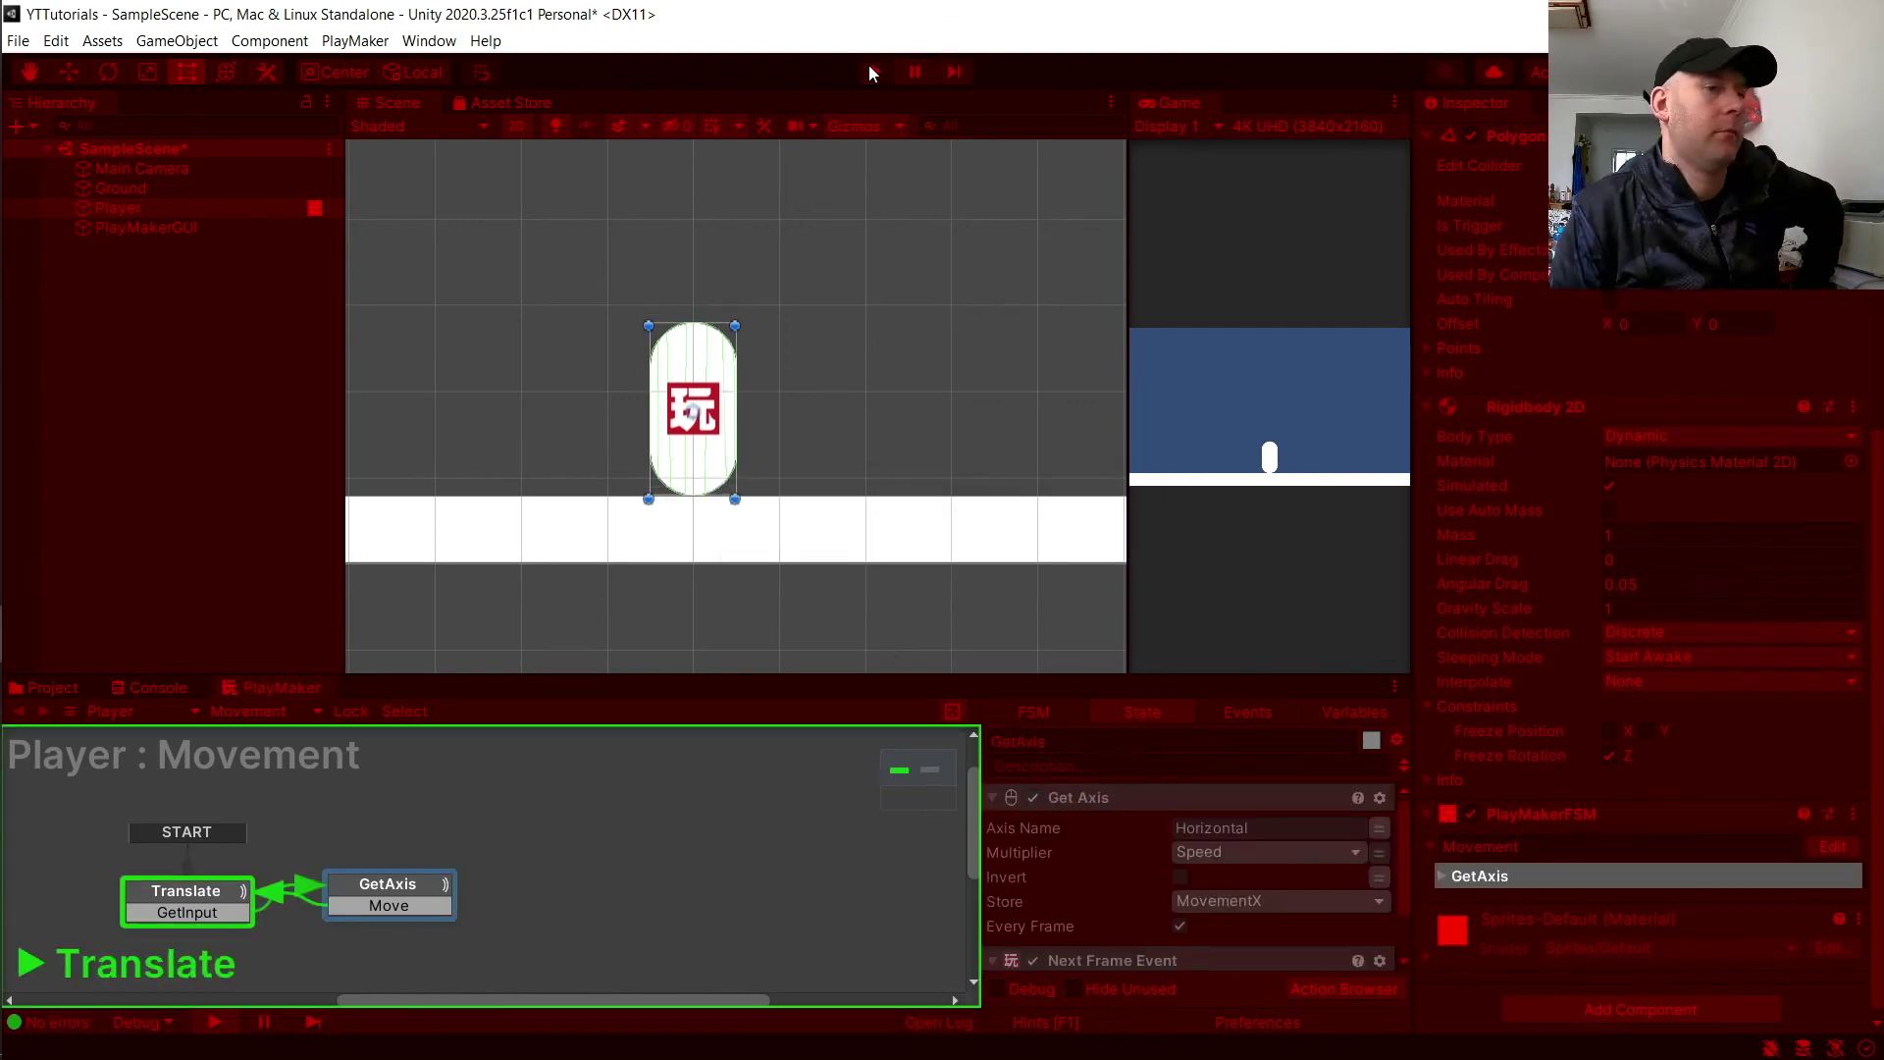
key(Right)
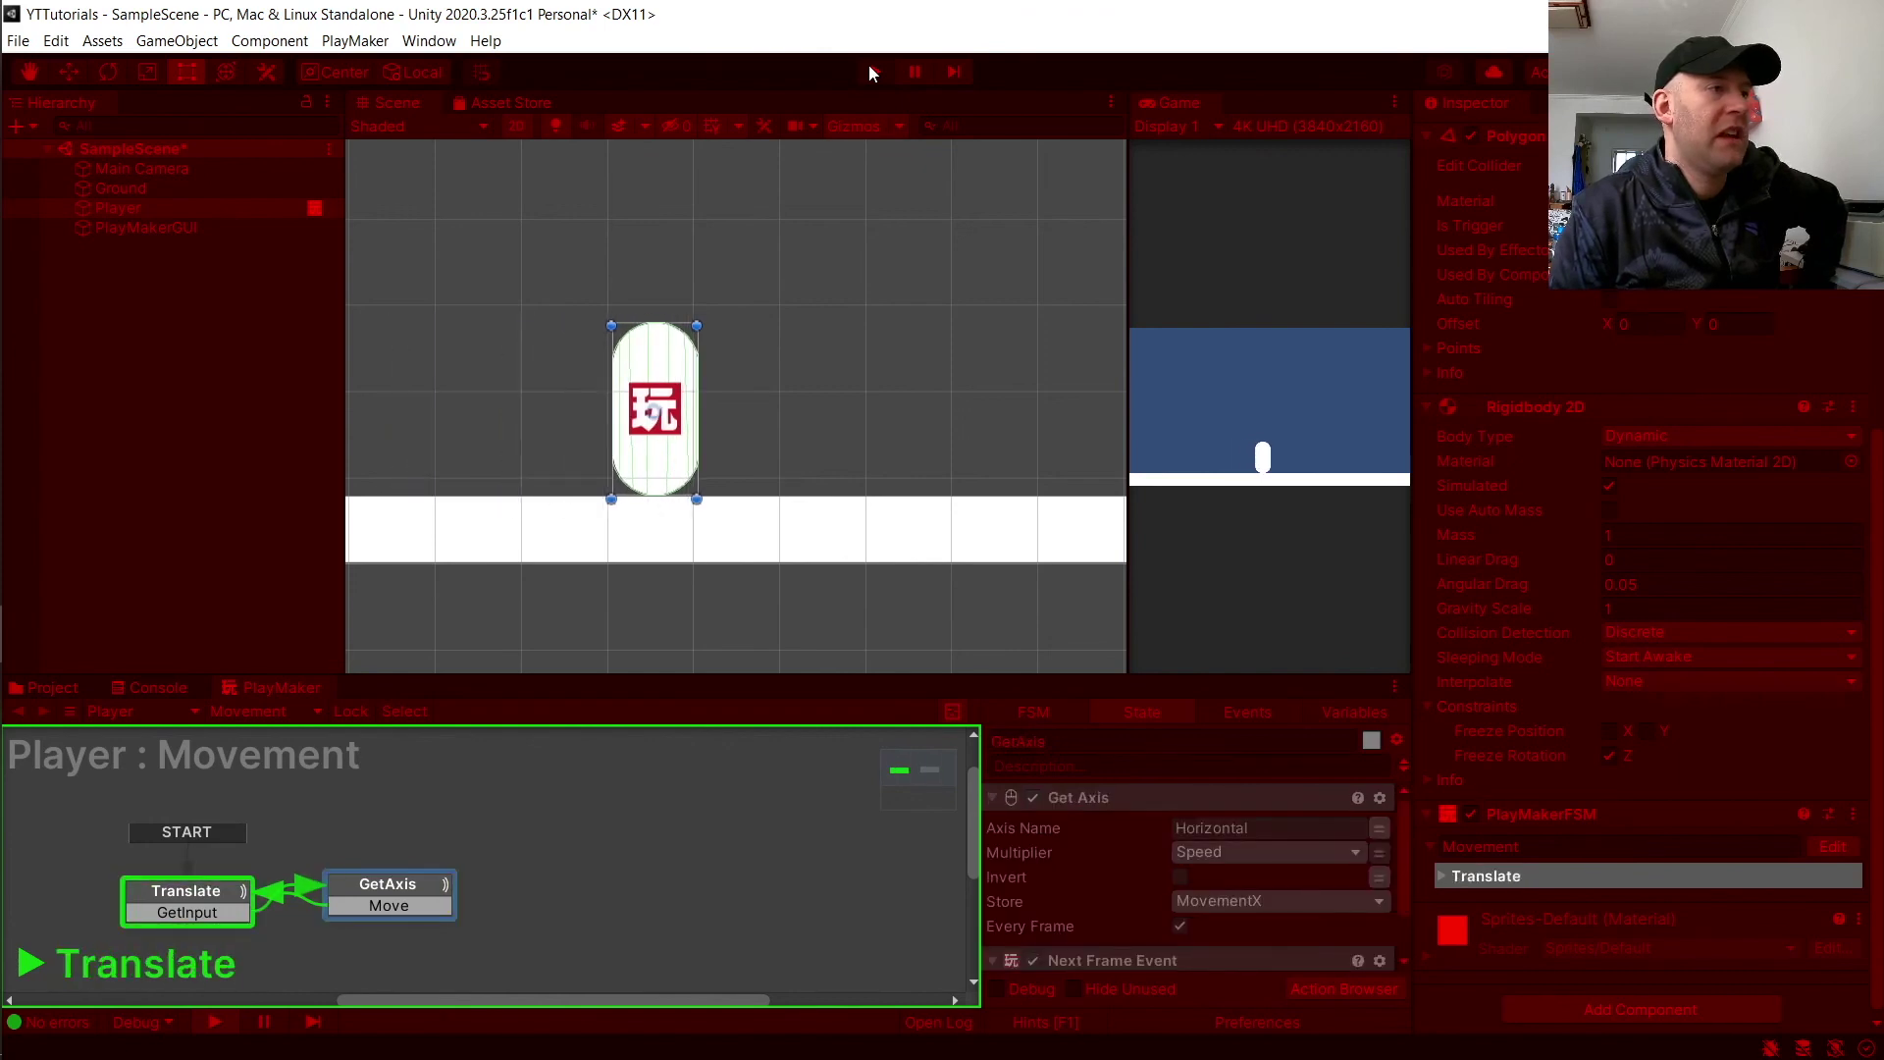
key(Left)
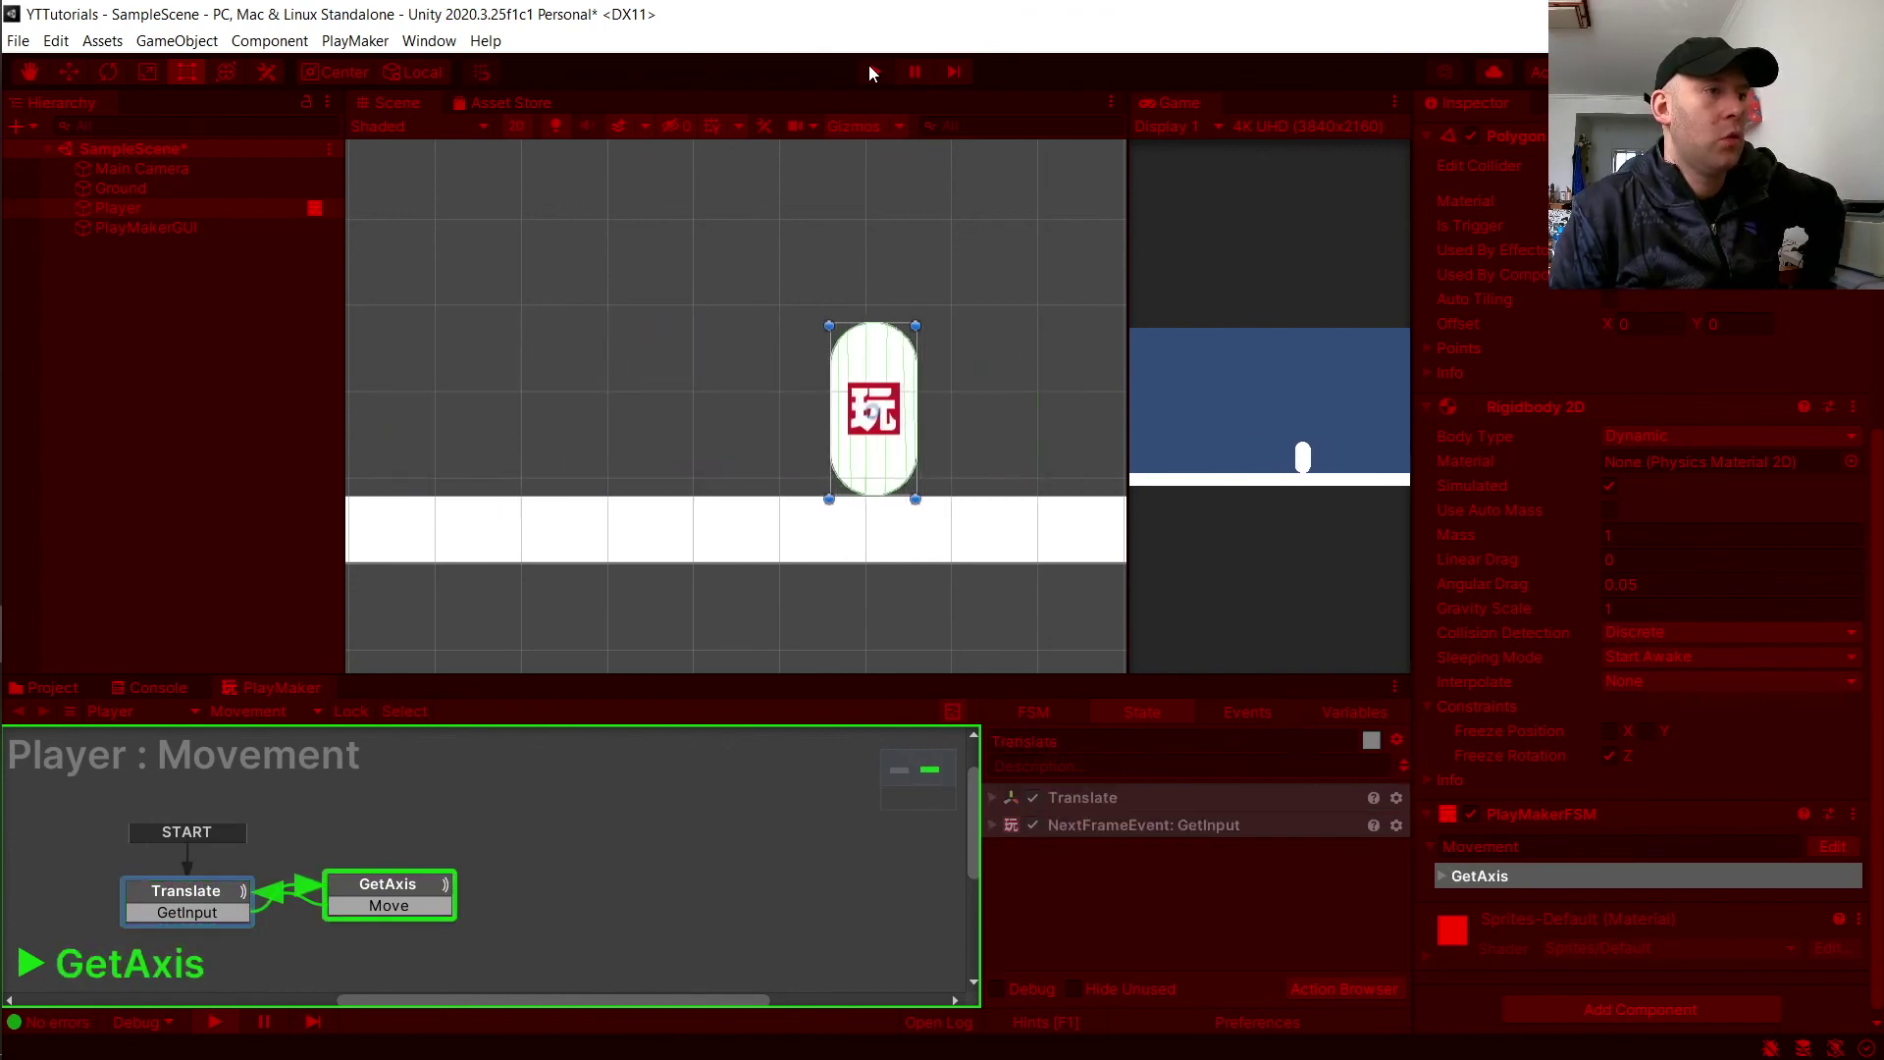
key(Right)
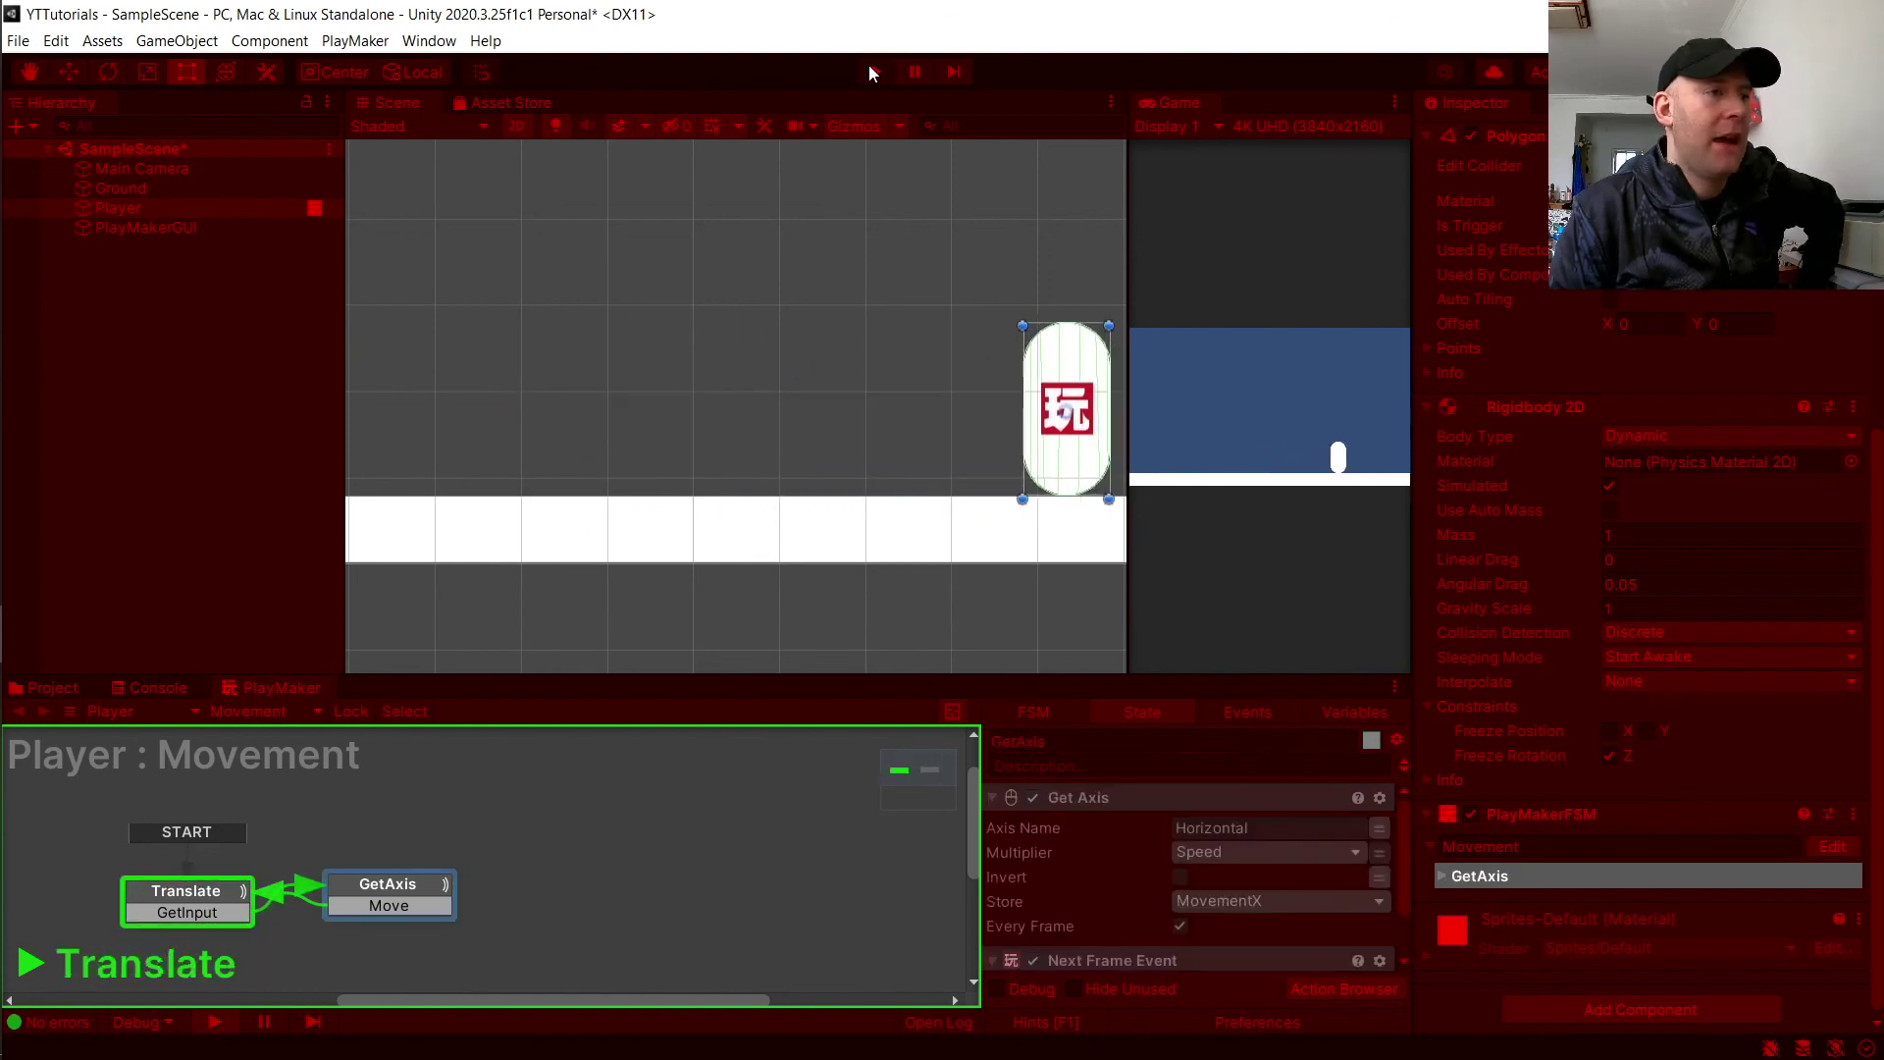
key(Left)
key(Right)
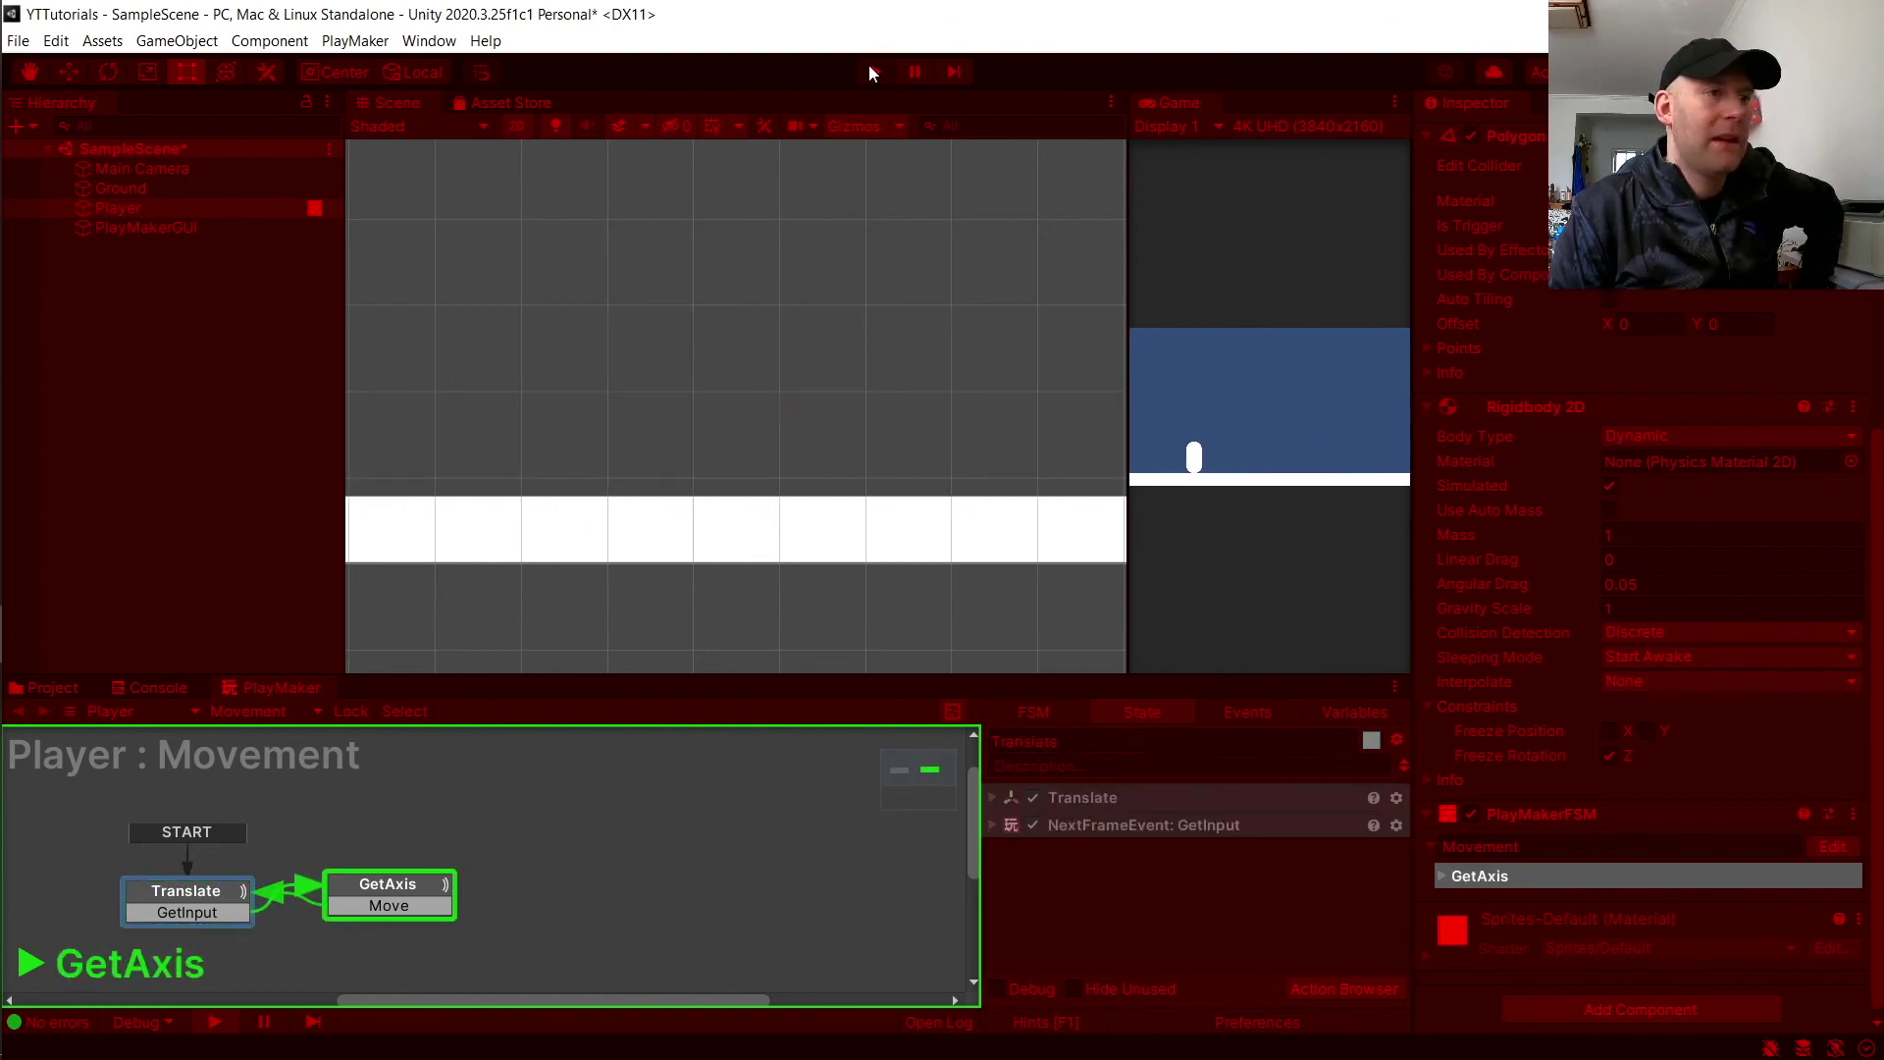
key(Left)
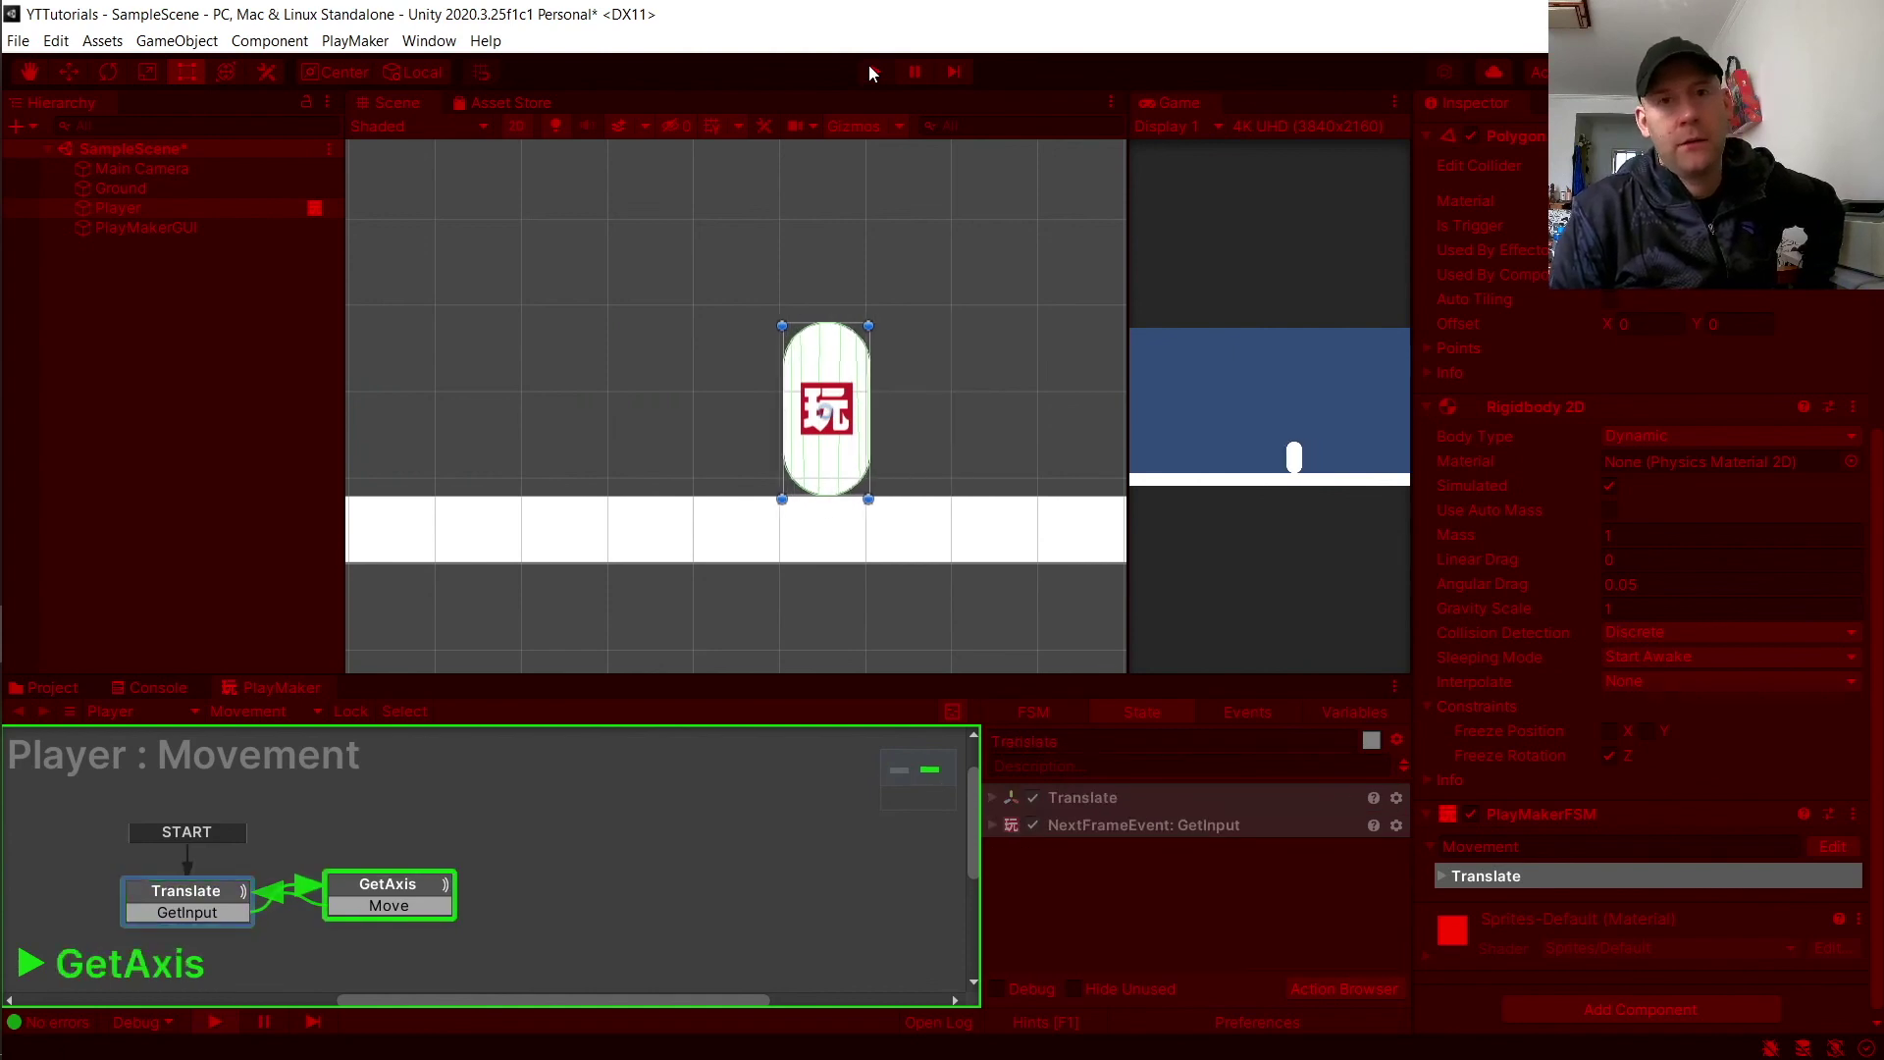
key(Right)
key(Left)
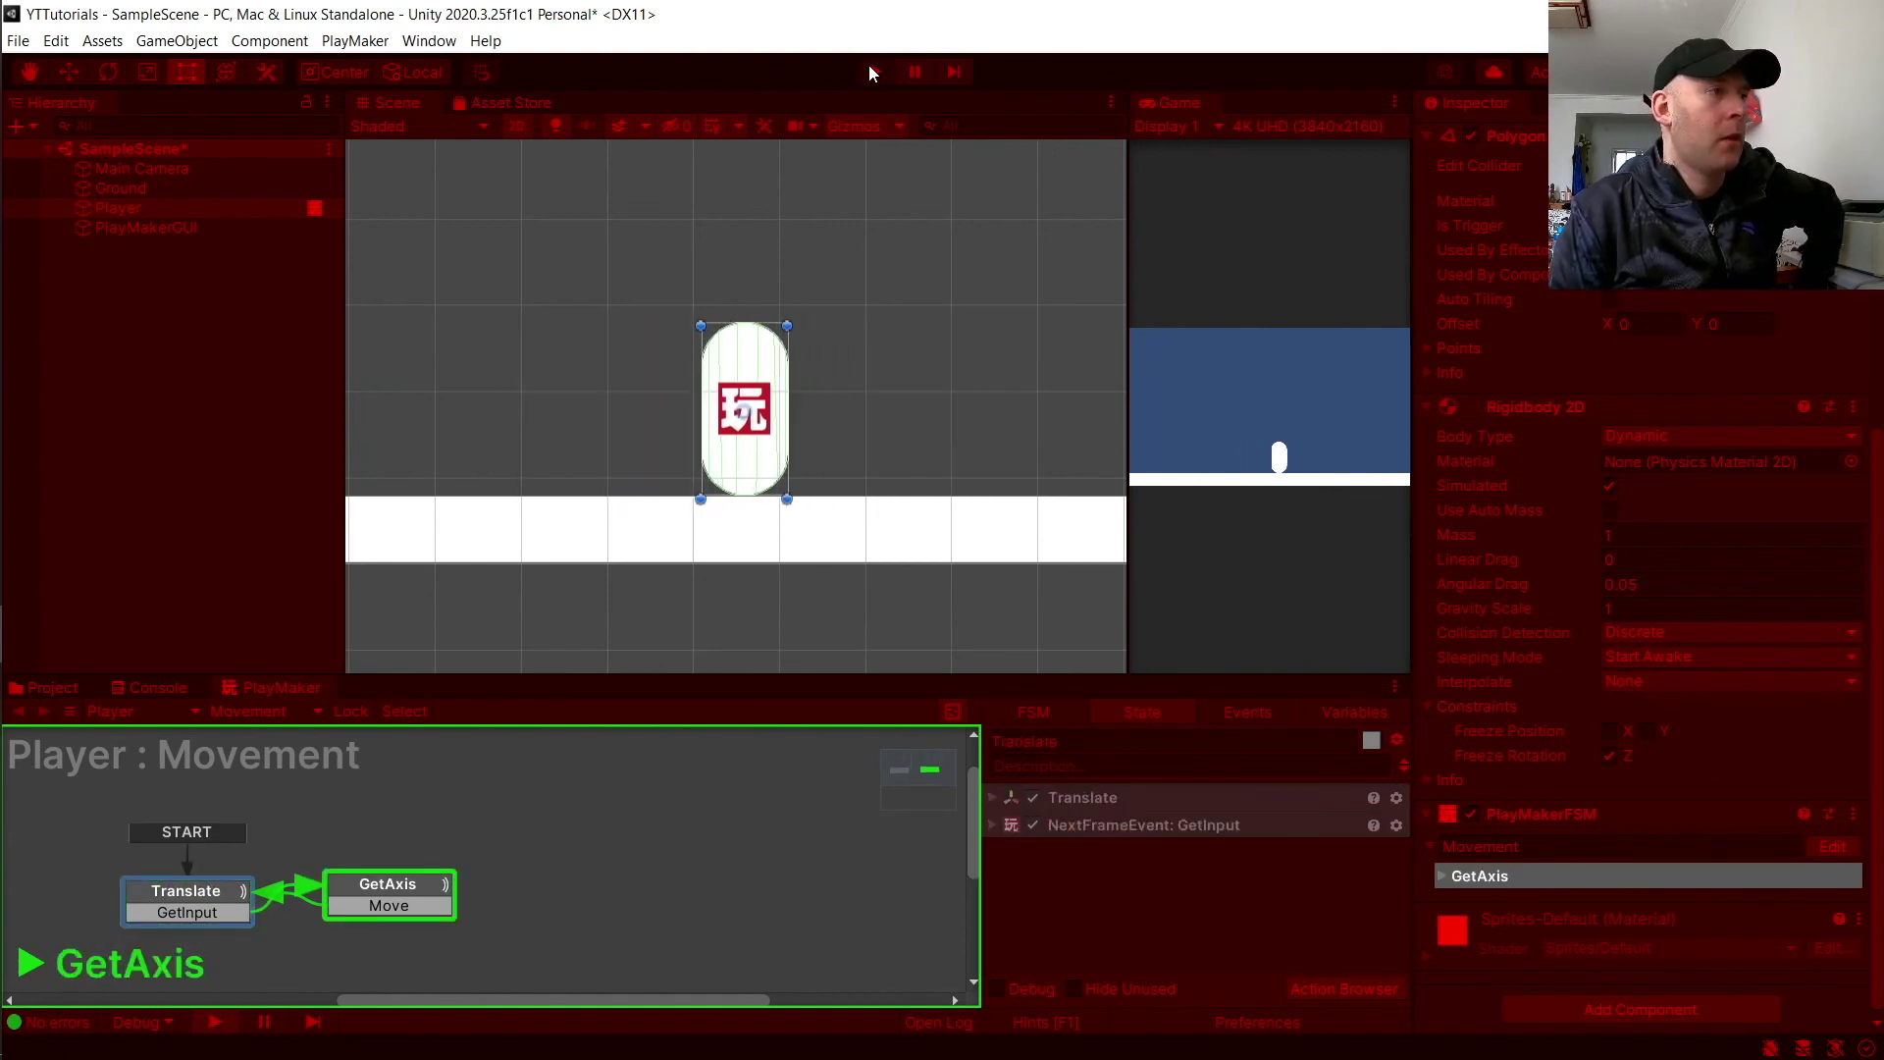
key(Right)
key(Left)
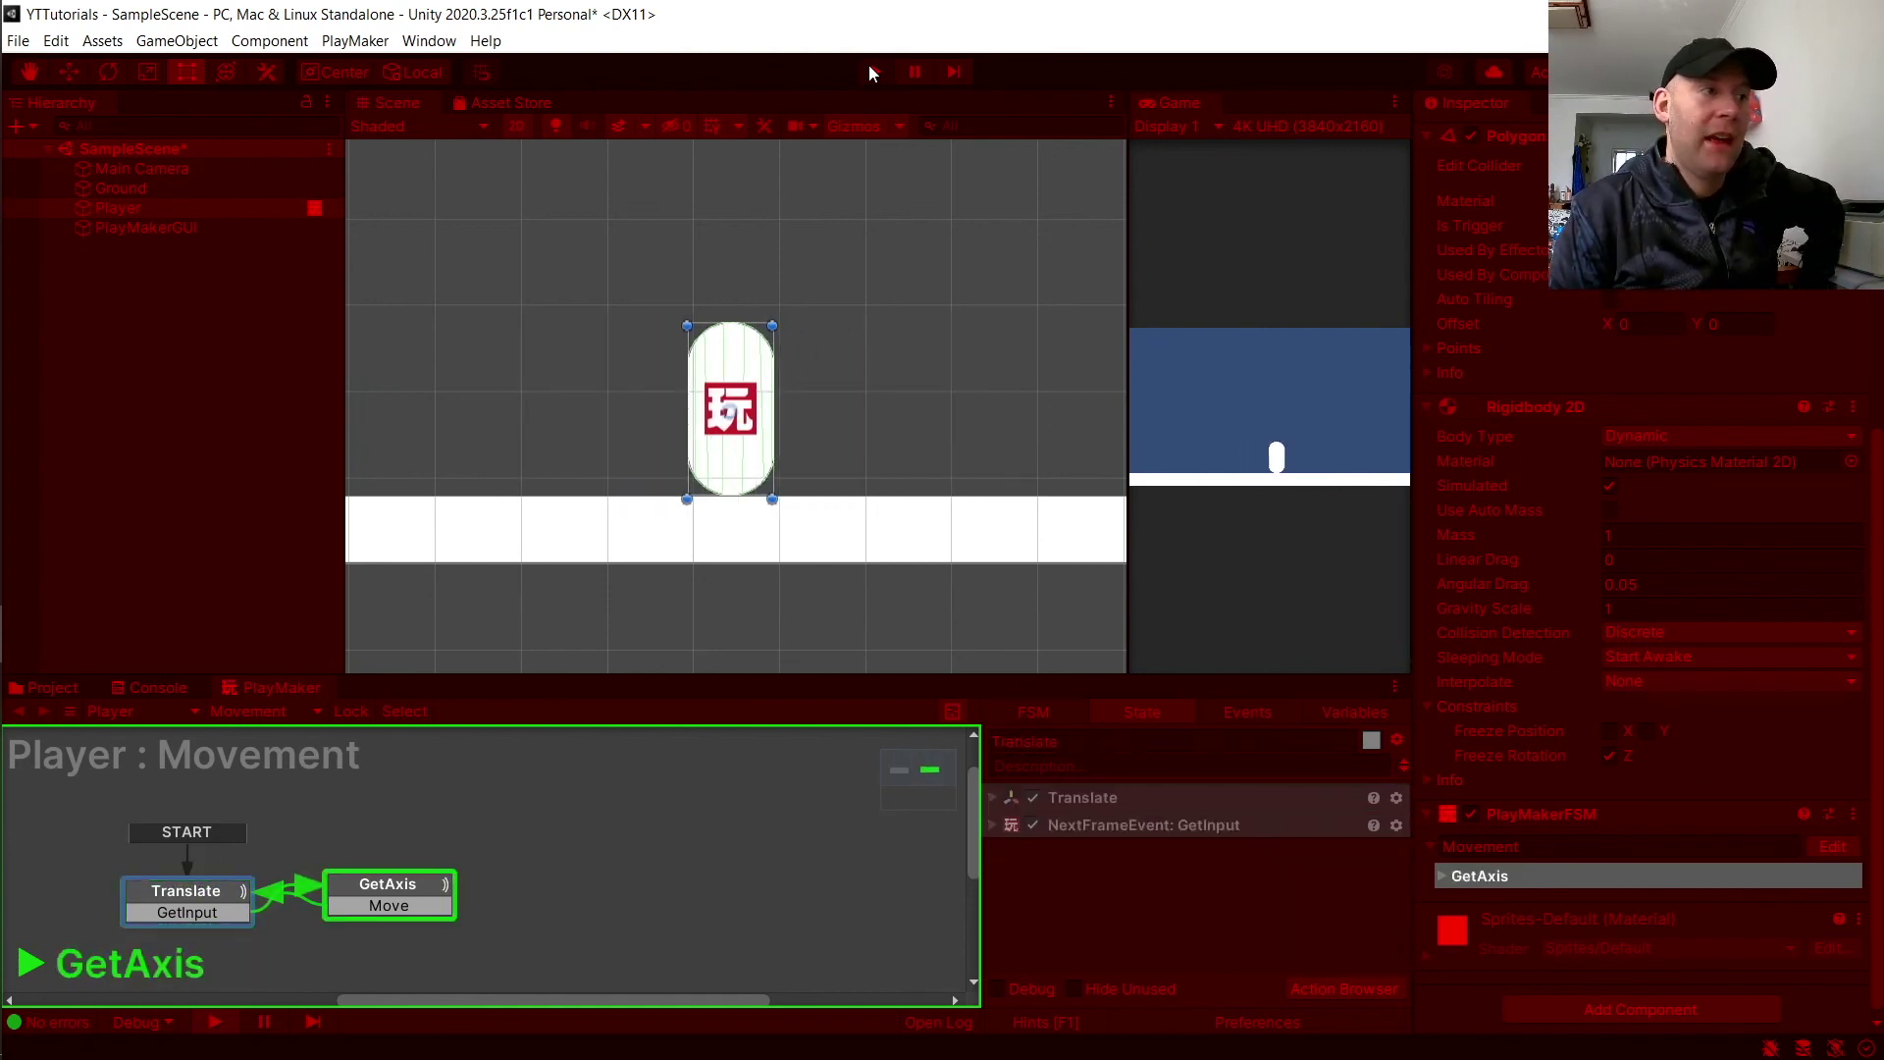
key(Right)
key(Left)
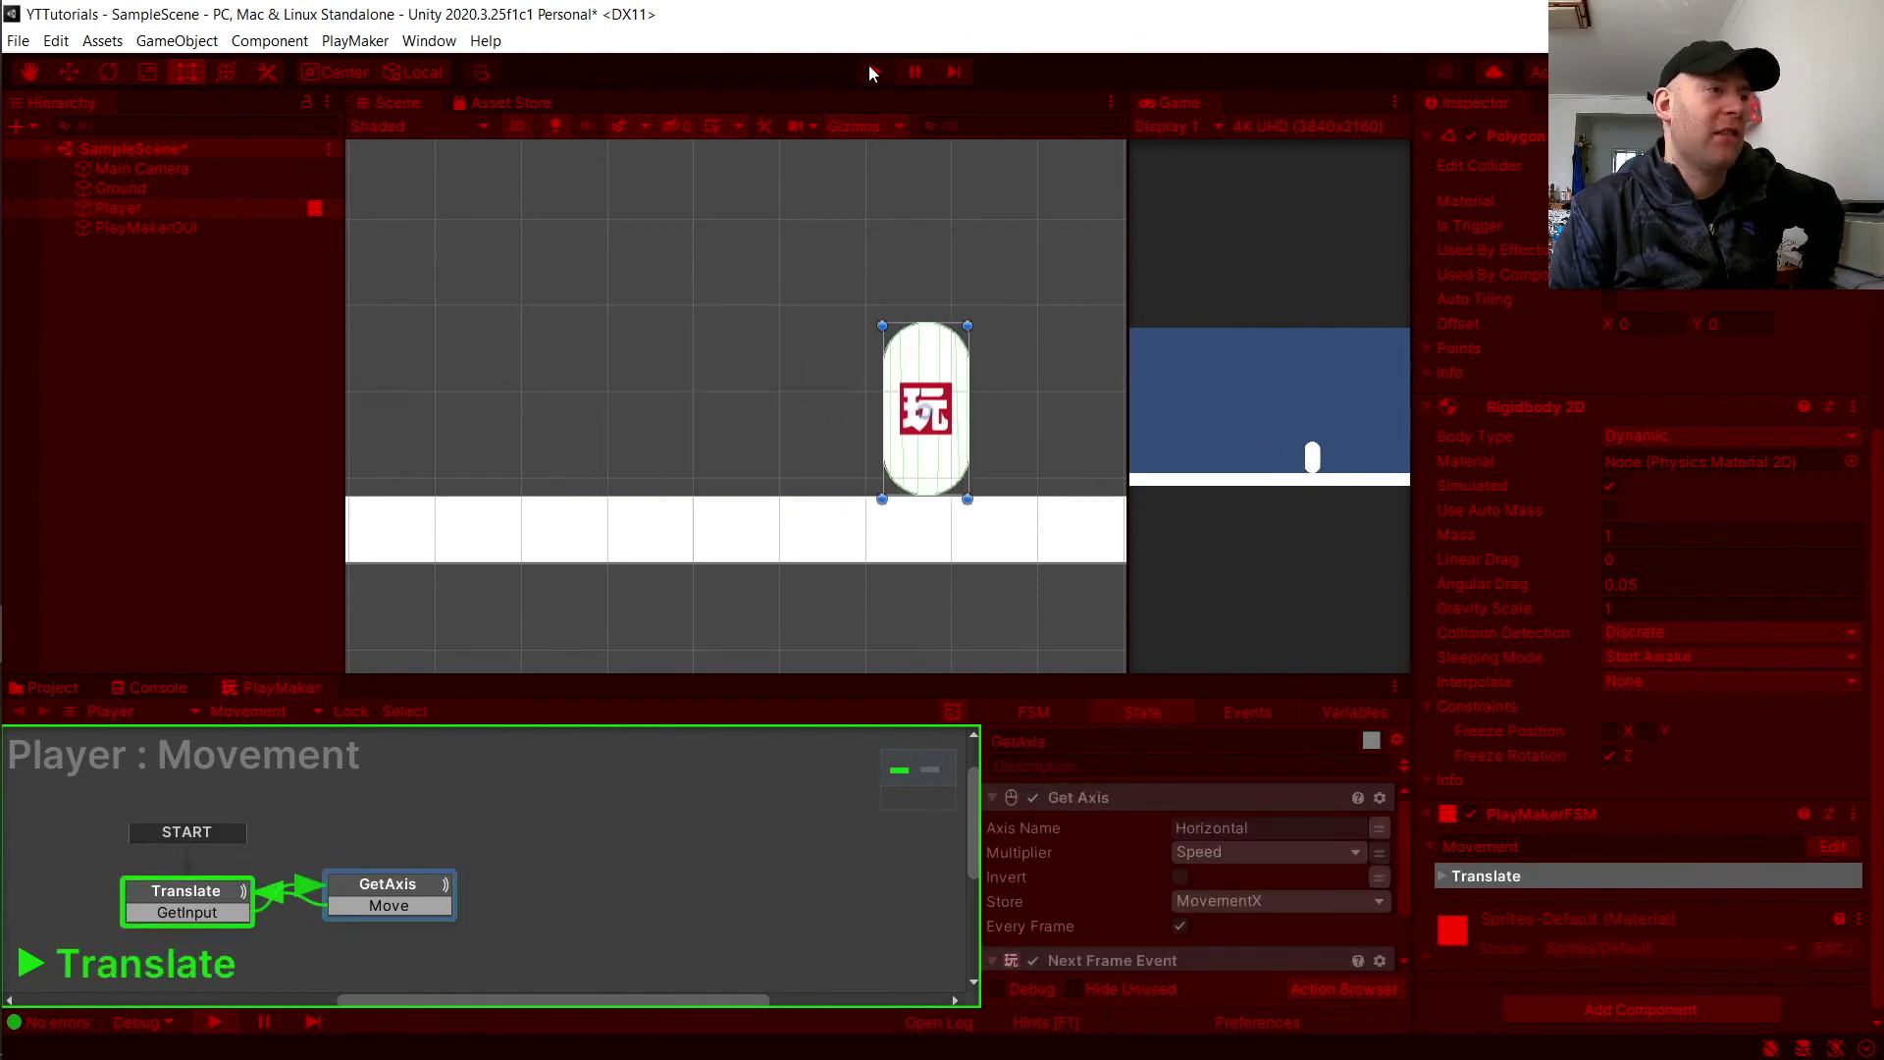
key(Right)
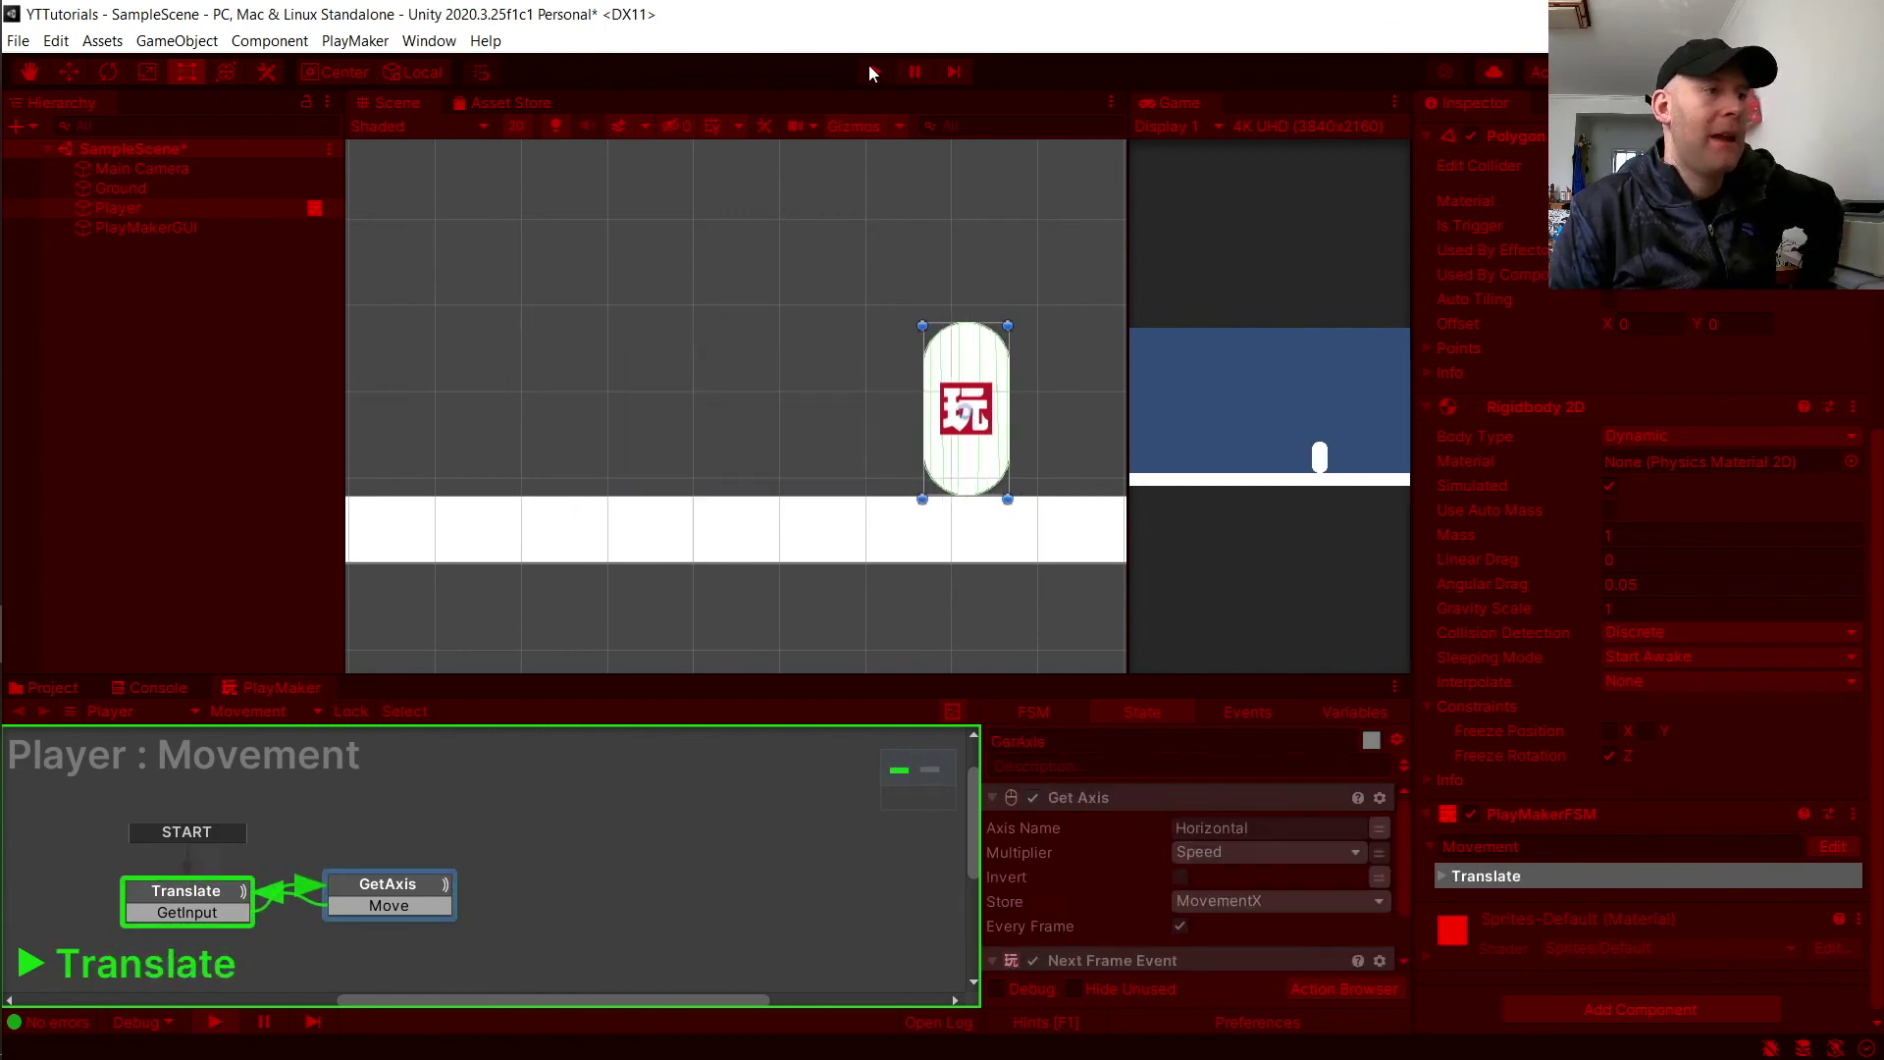
key(Left)
key(Right)
key(Left)
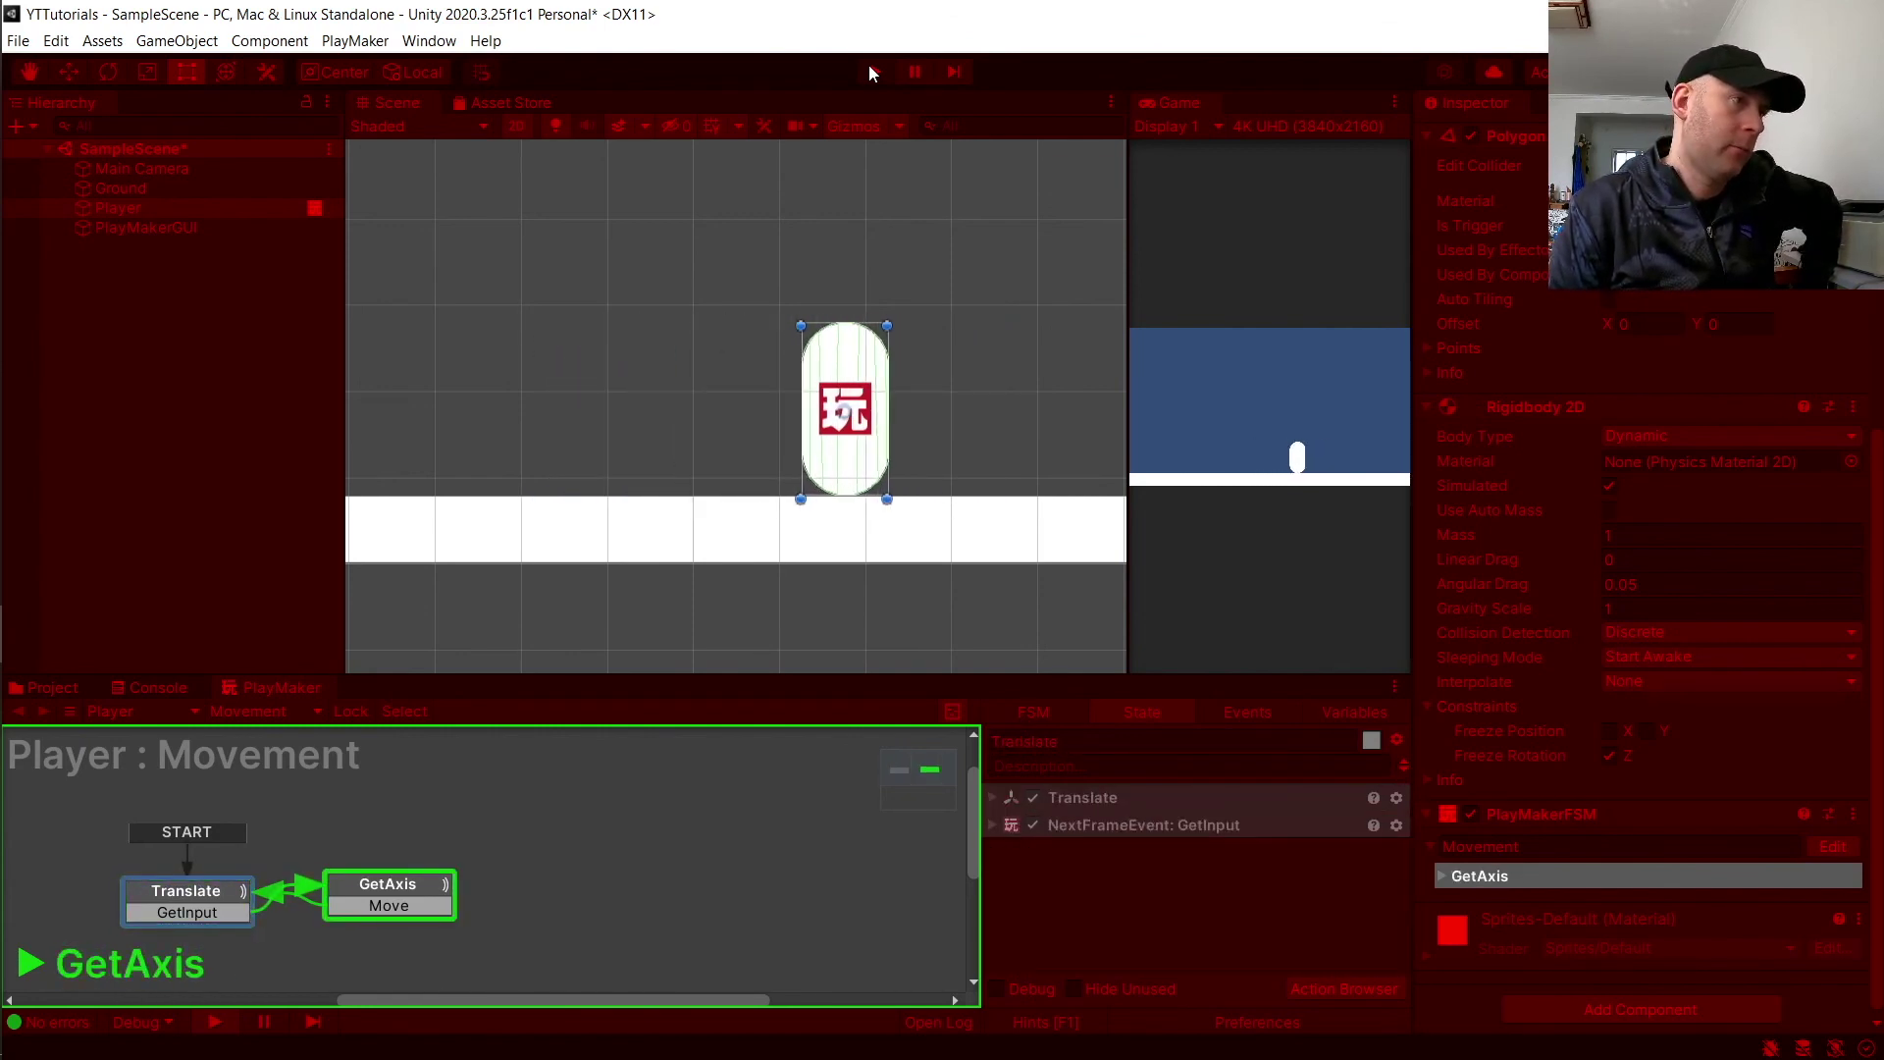
key(Right)
key(Left)
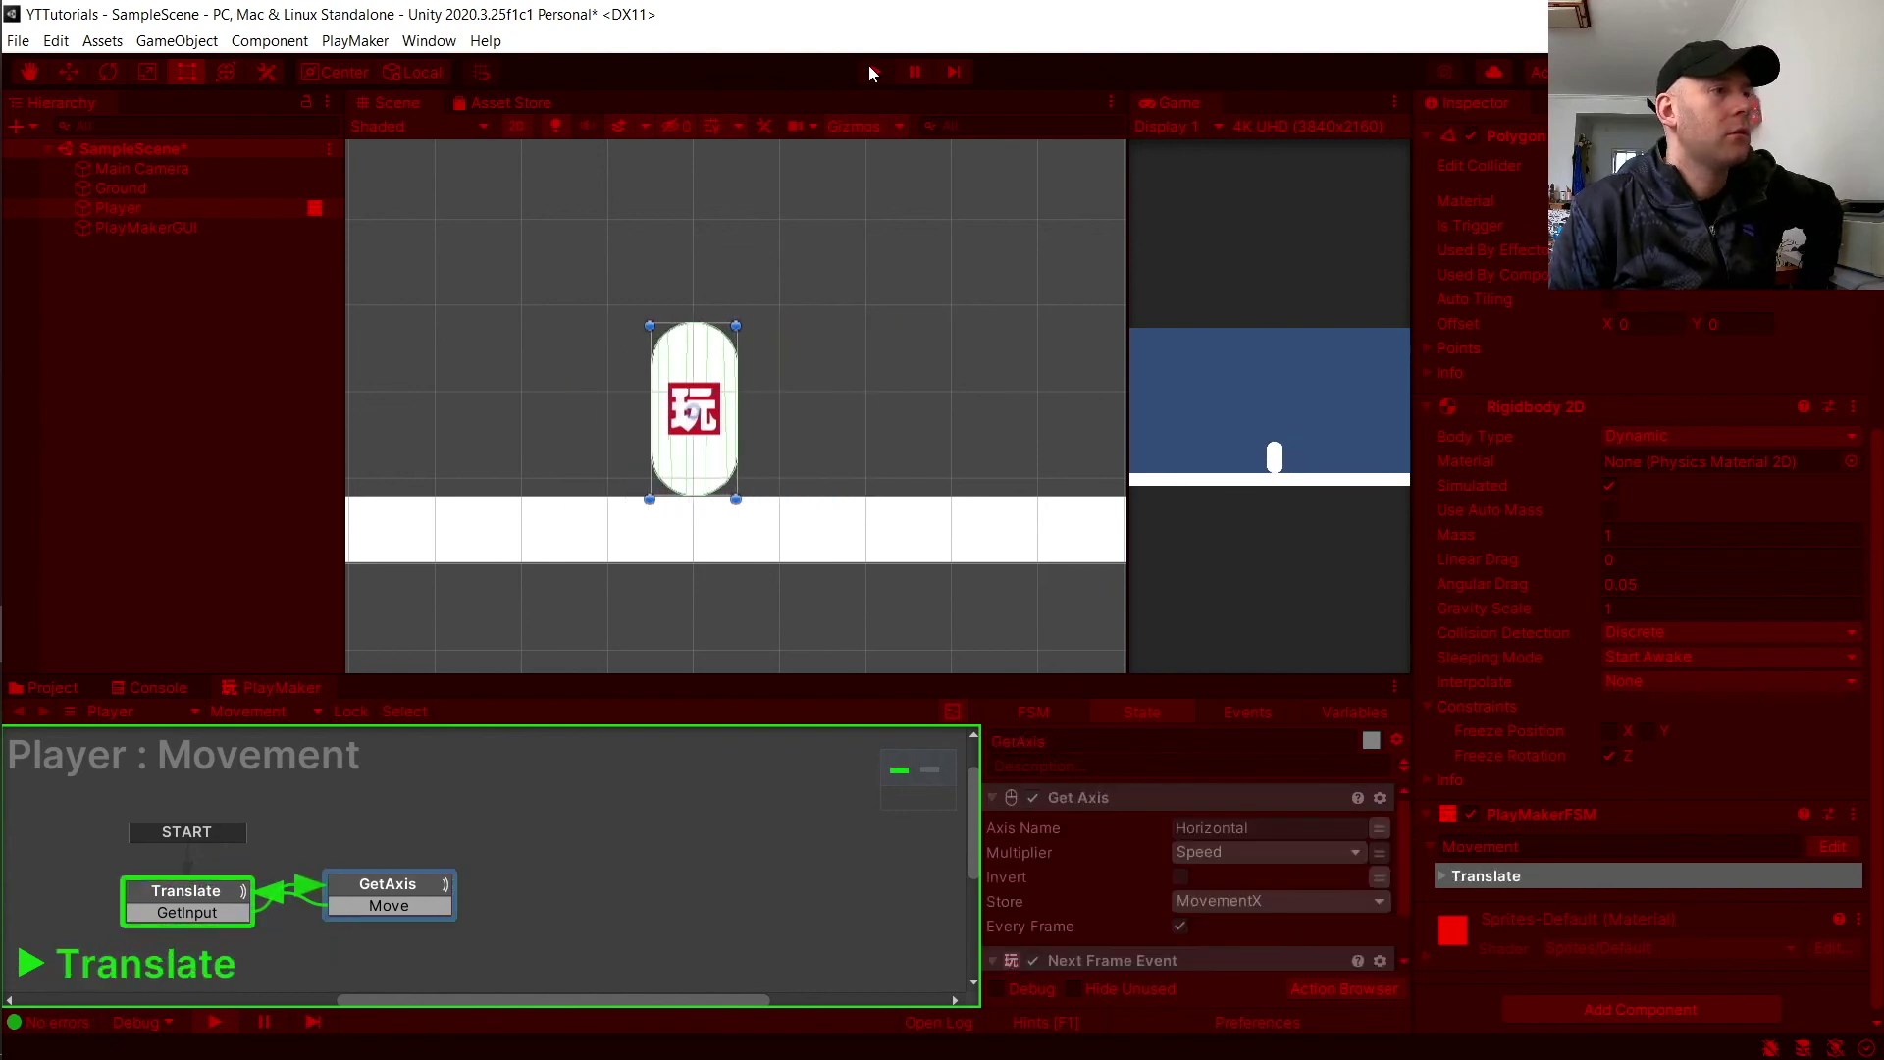
key(Right)
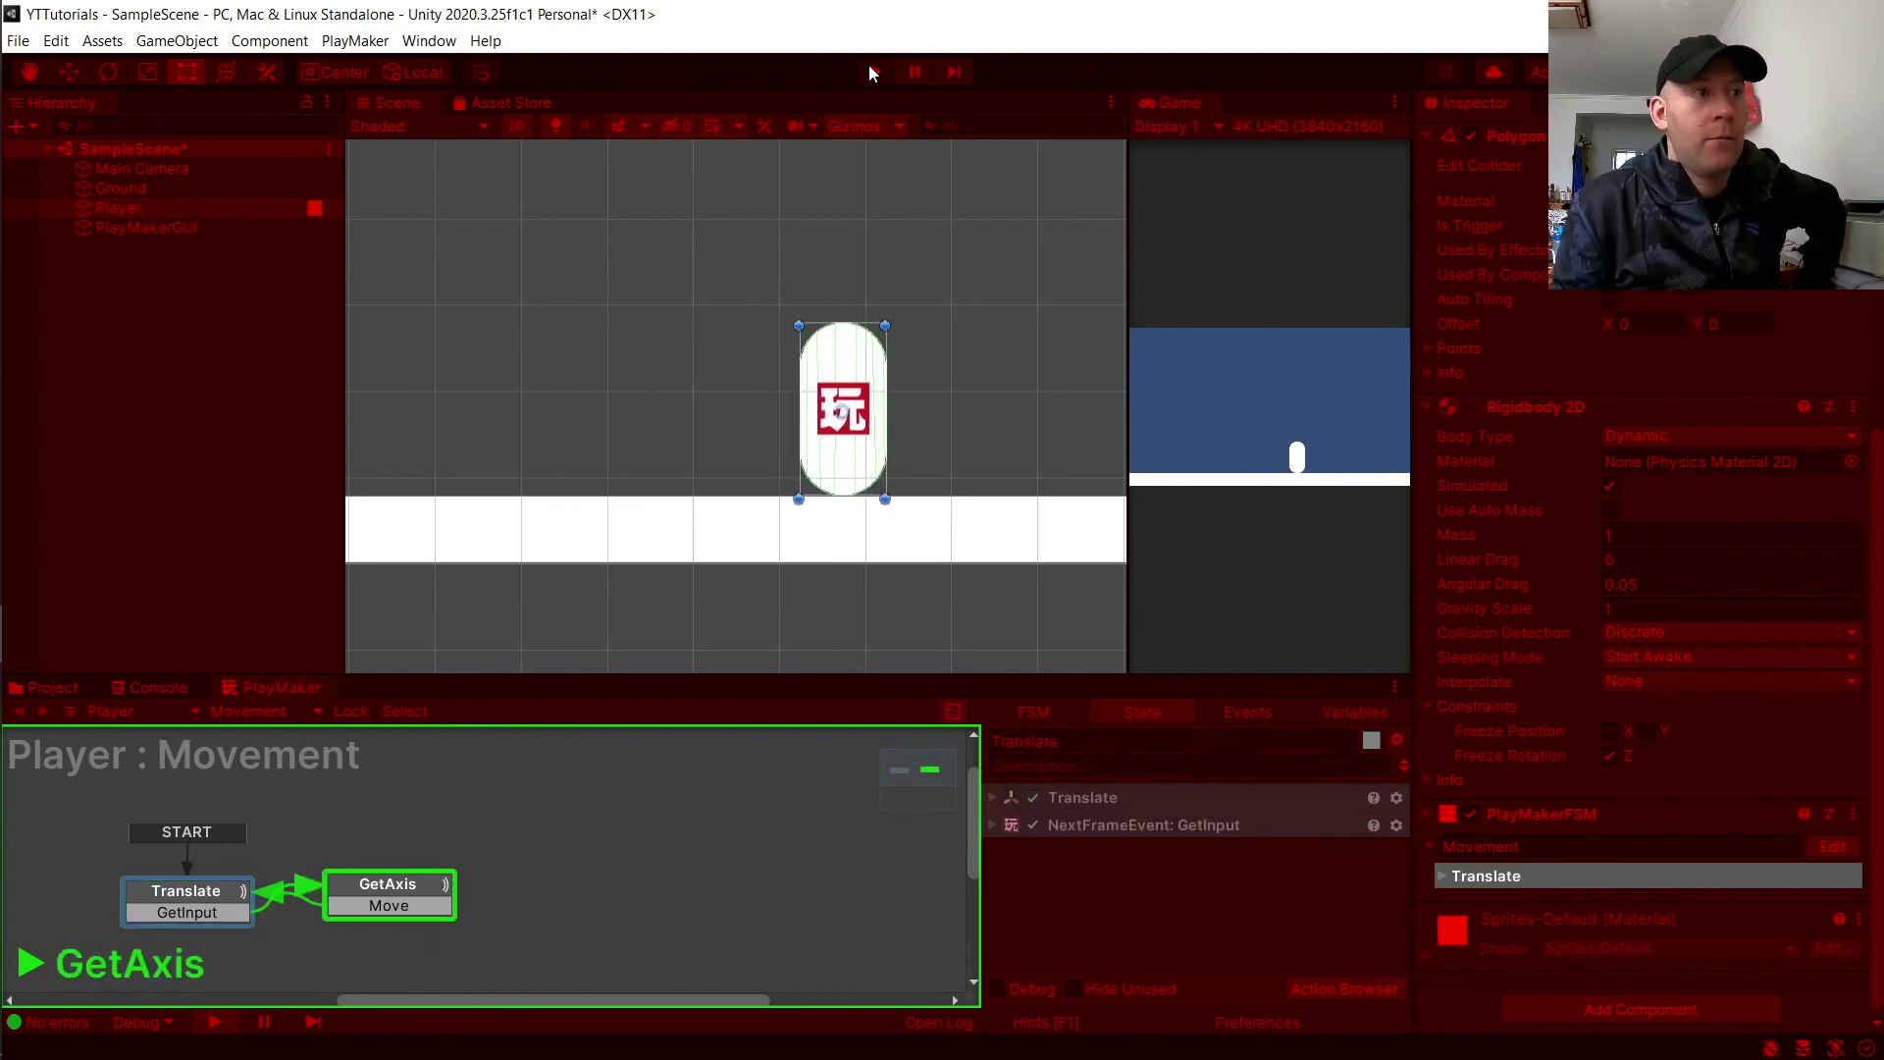
Step: Exit play mode, returning the Player capsule to its resting position
click(875, 73)
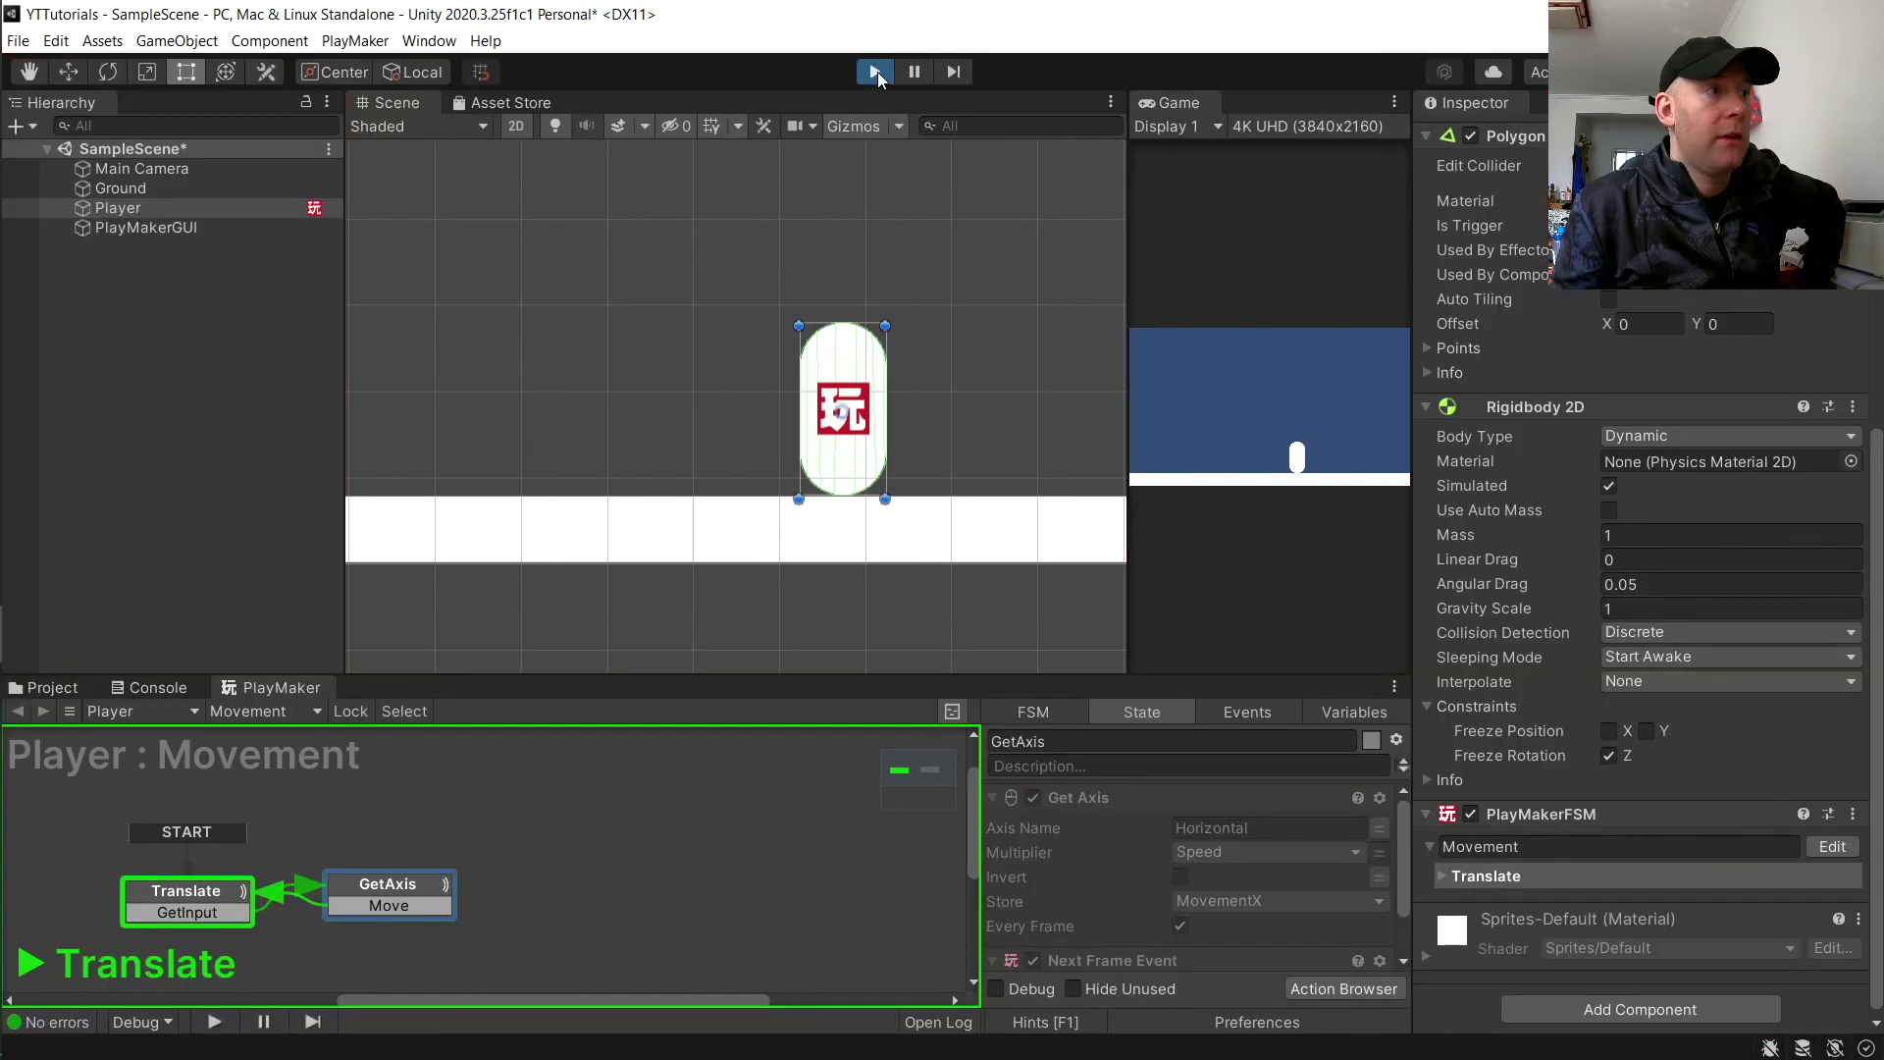